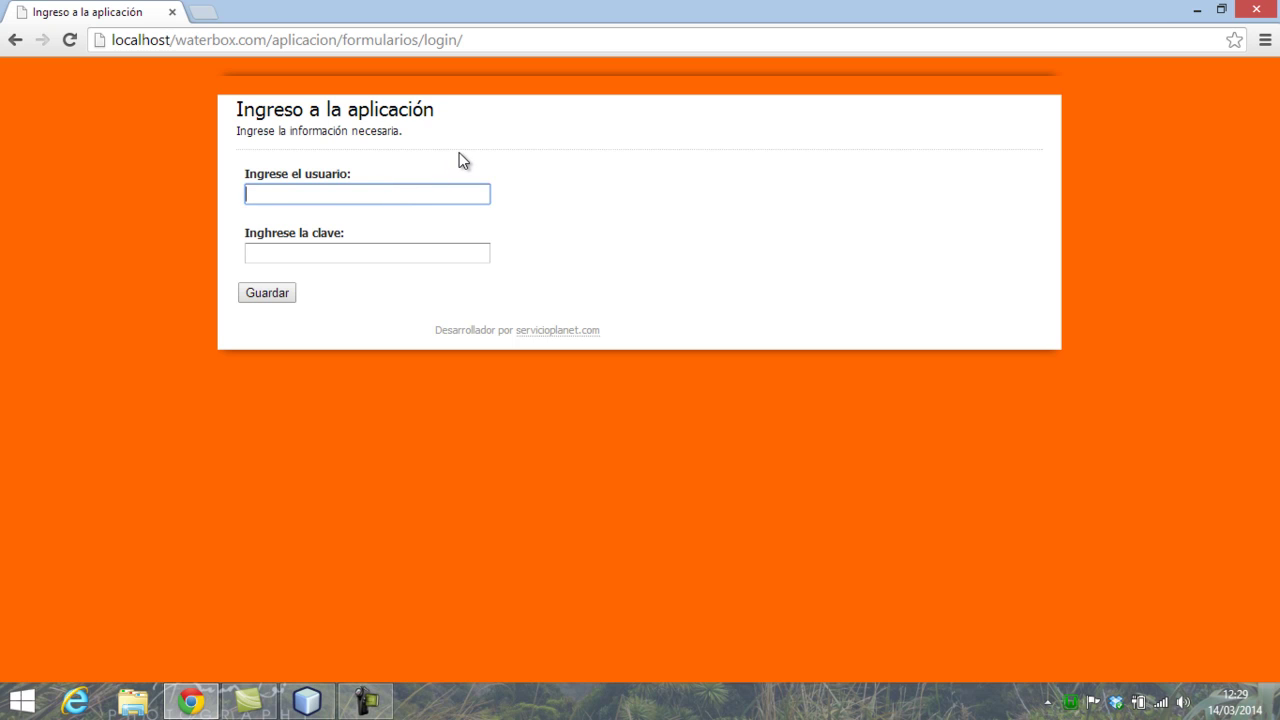
- Attempt an admin login, then dismiss the invalid-data error for a fresh login form
type("admin")
key("Tab")
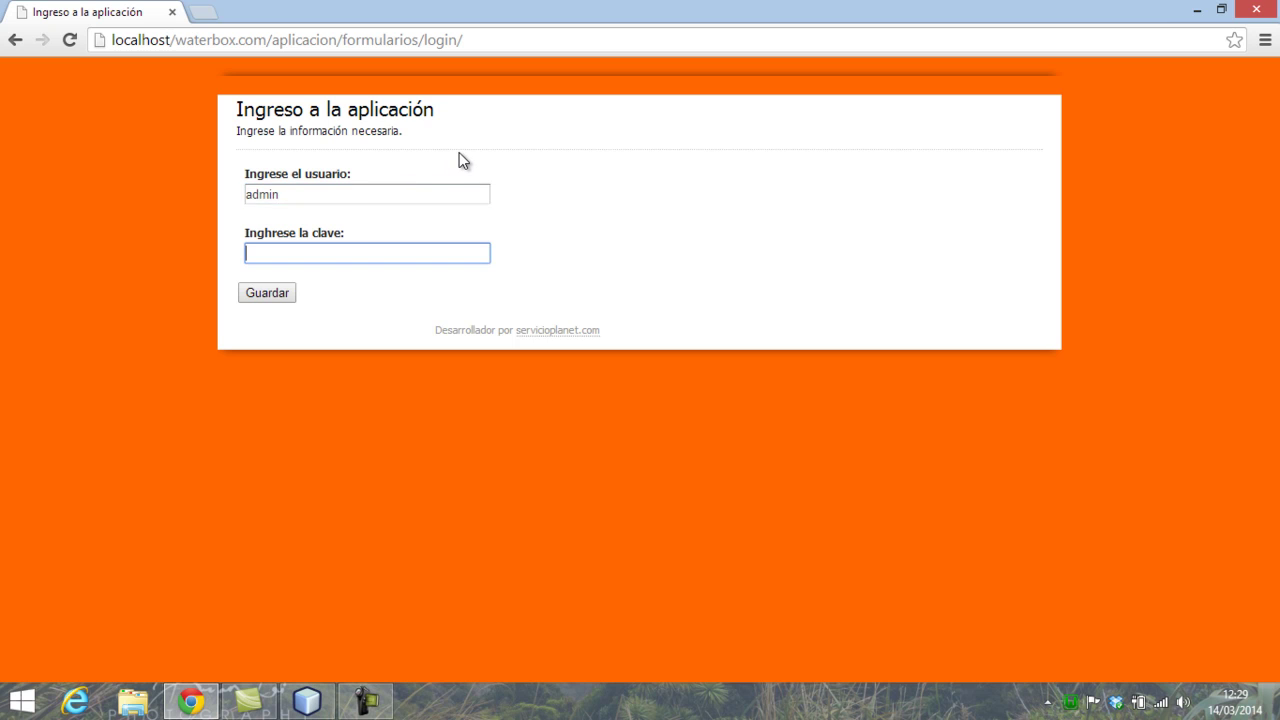
type("••••••••")
left_click(287, 295)
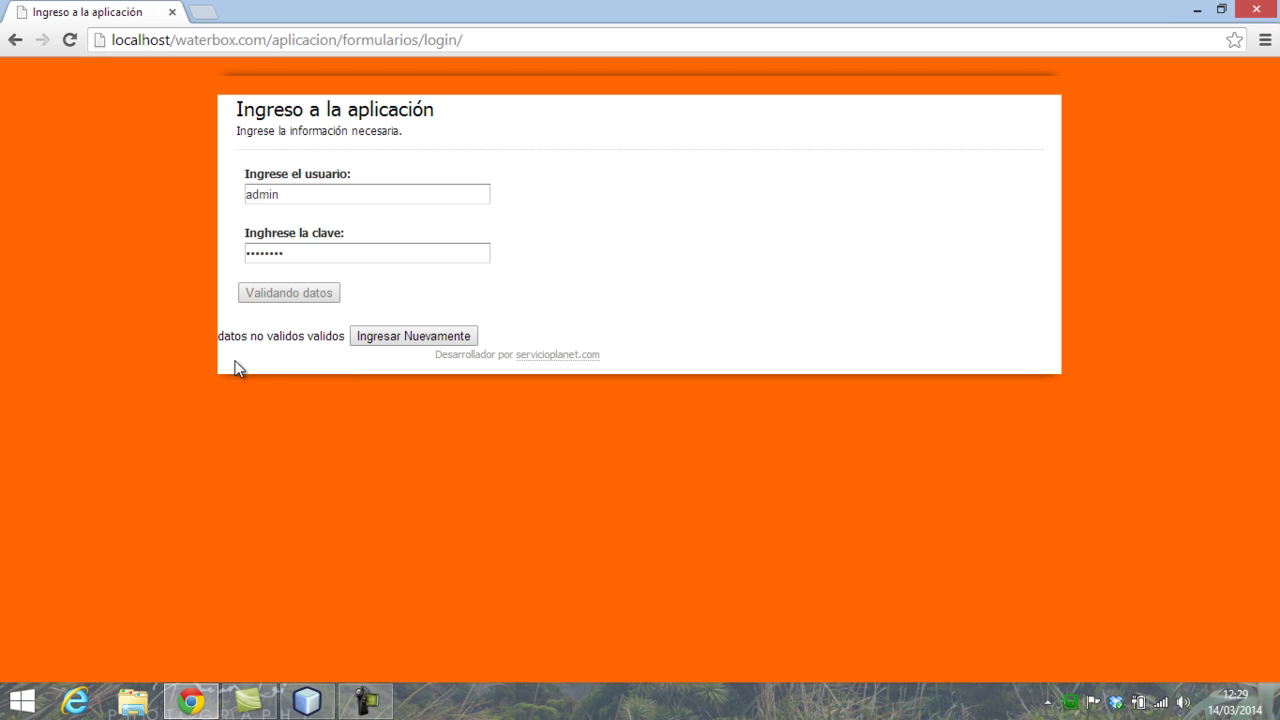
left_click_drag(257, 337, 313, 337)
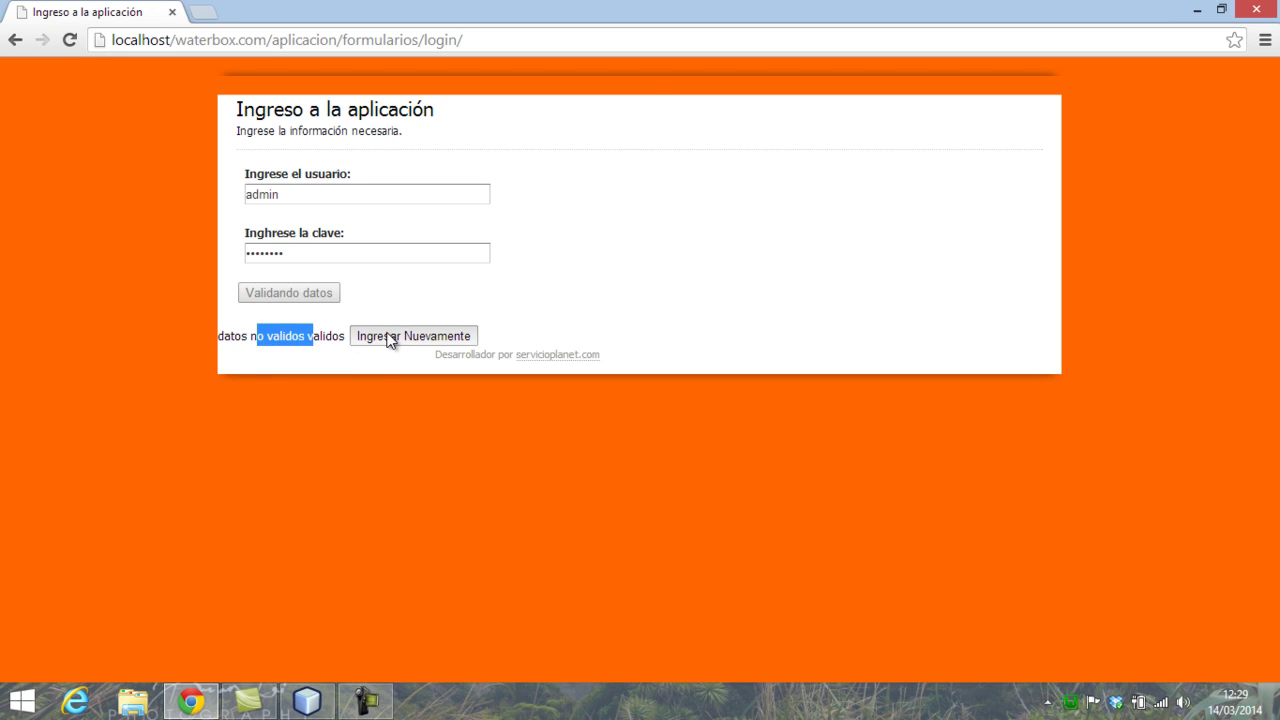
left_click(390, 338)
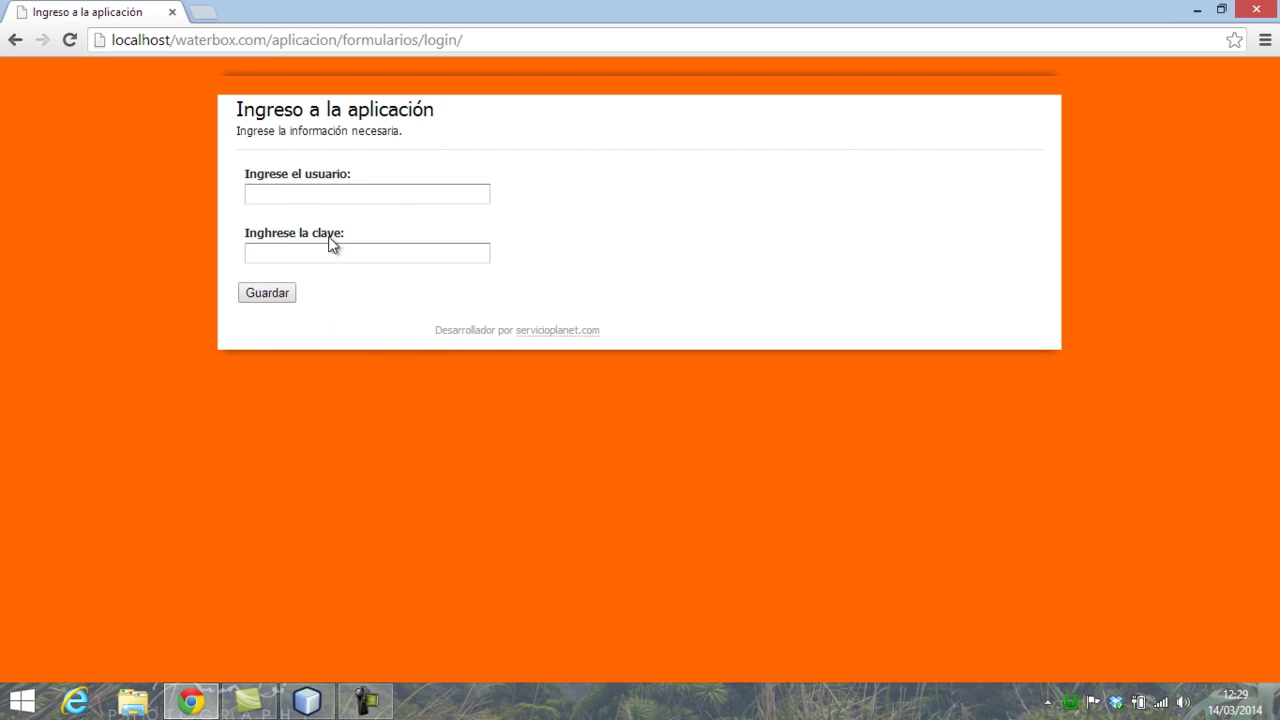
- Log in with the admin username and the administrator password
left_click(352, 195)
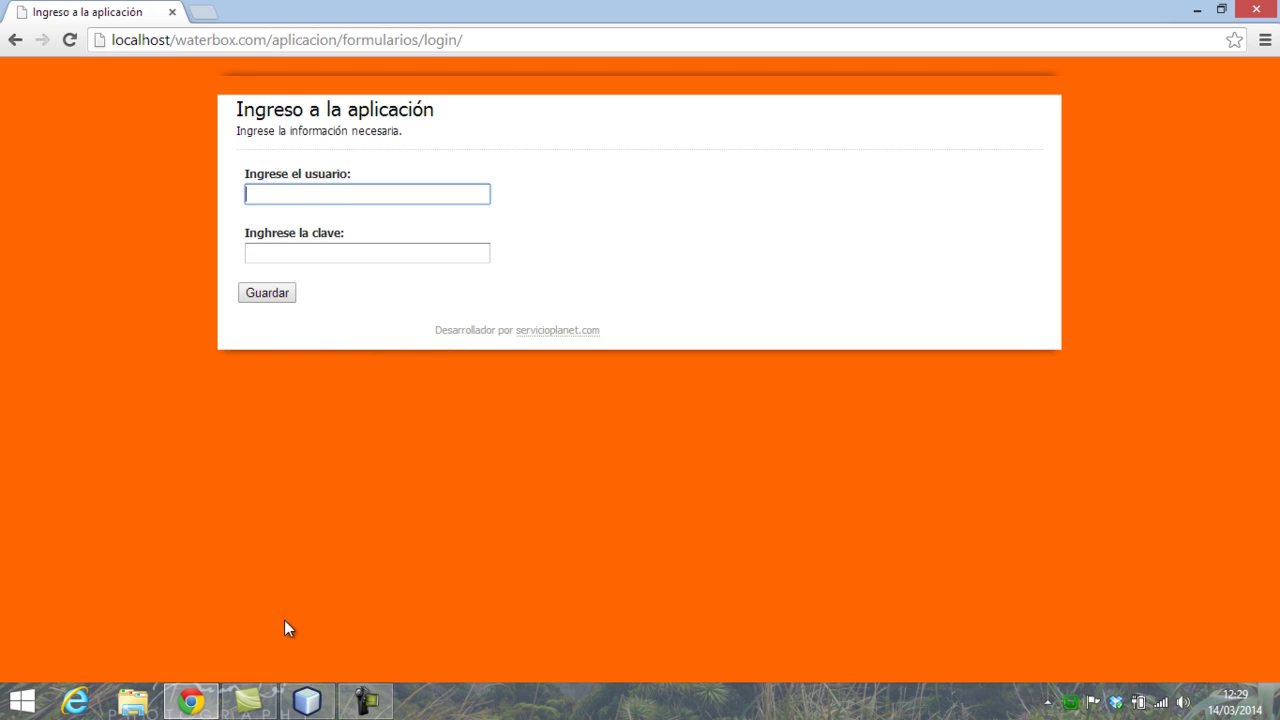
type("admin")
key("Tab")
type("admin")
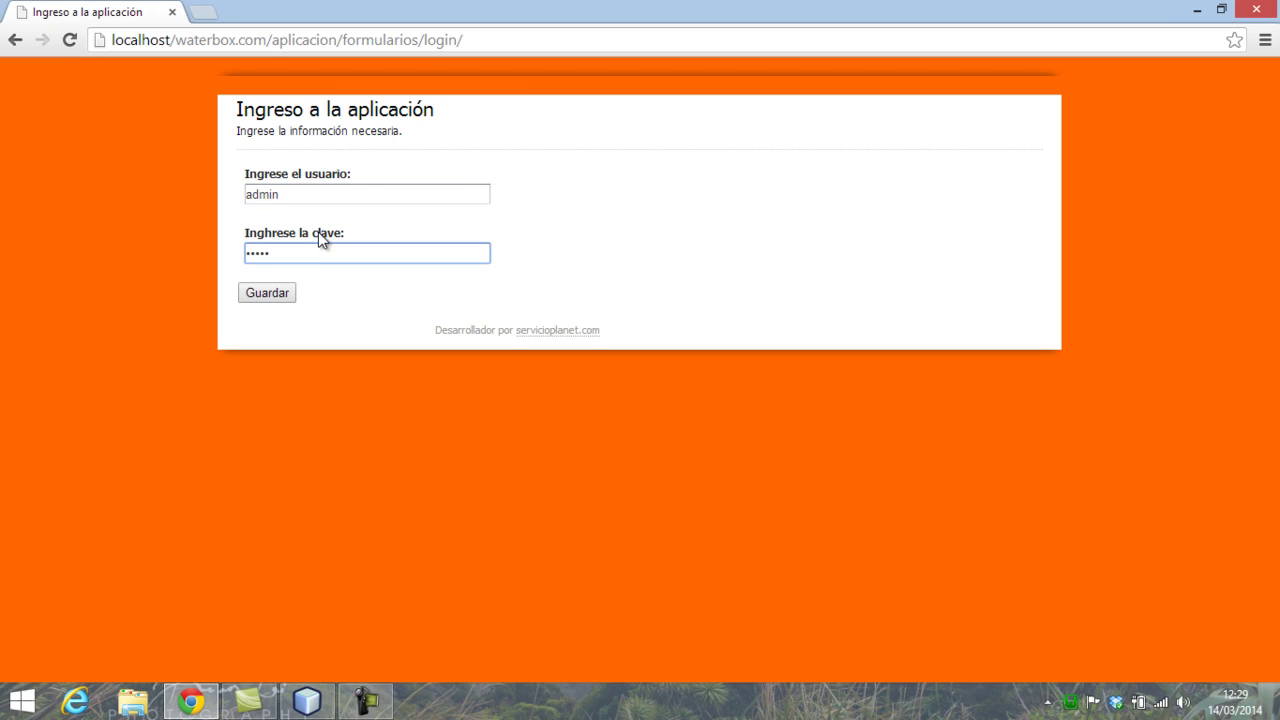
left_click(283, 298)
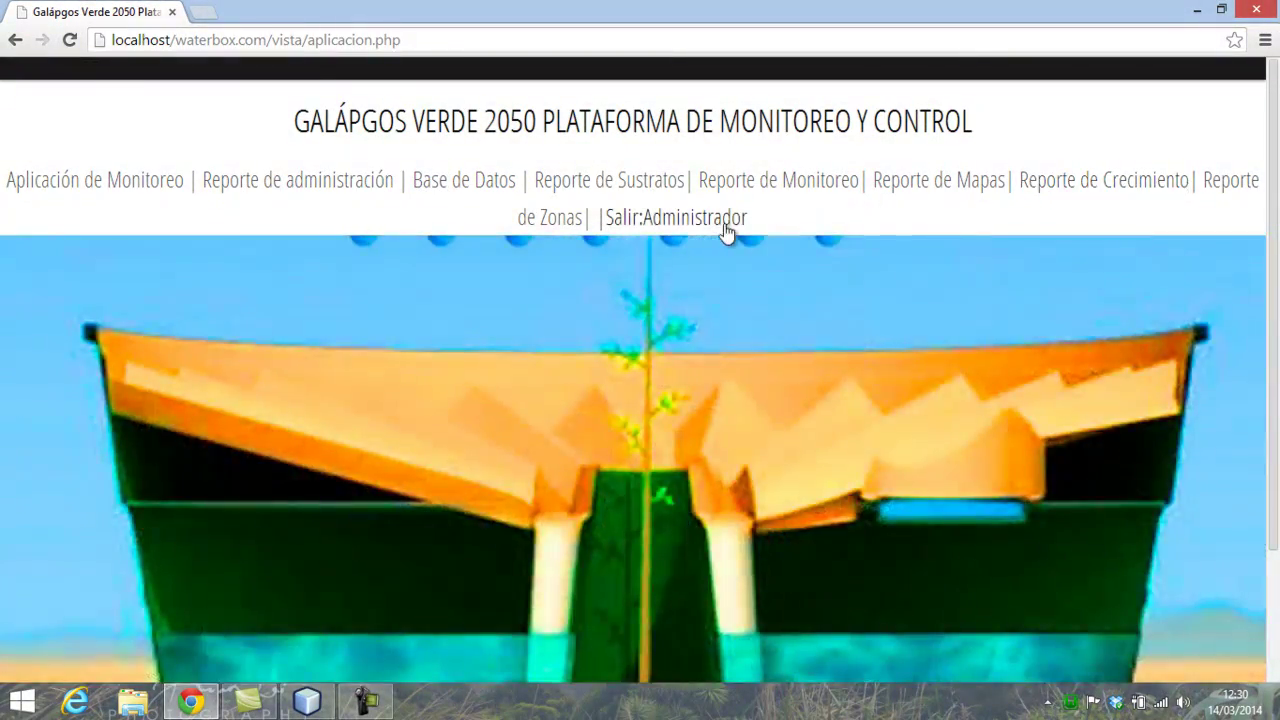
- Sign out of the administrator session and begin a new login on the Aplicación page
left_click(728, 220)
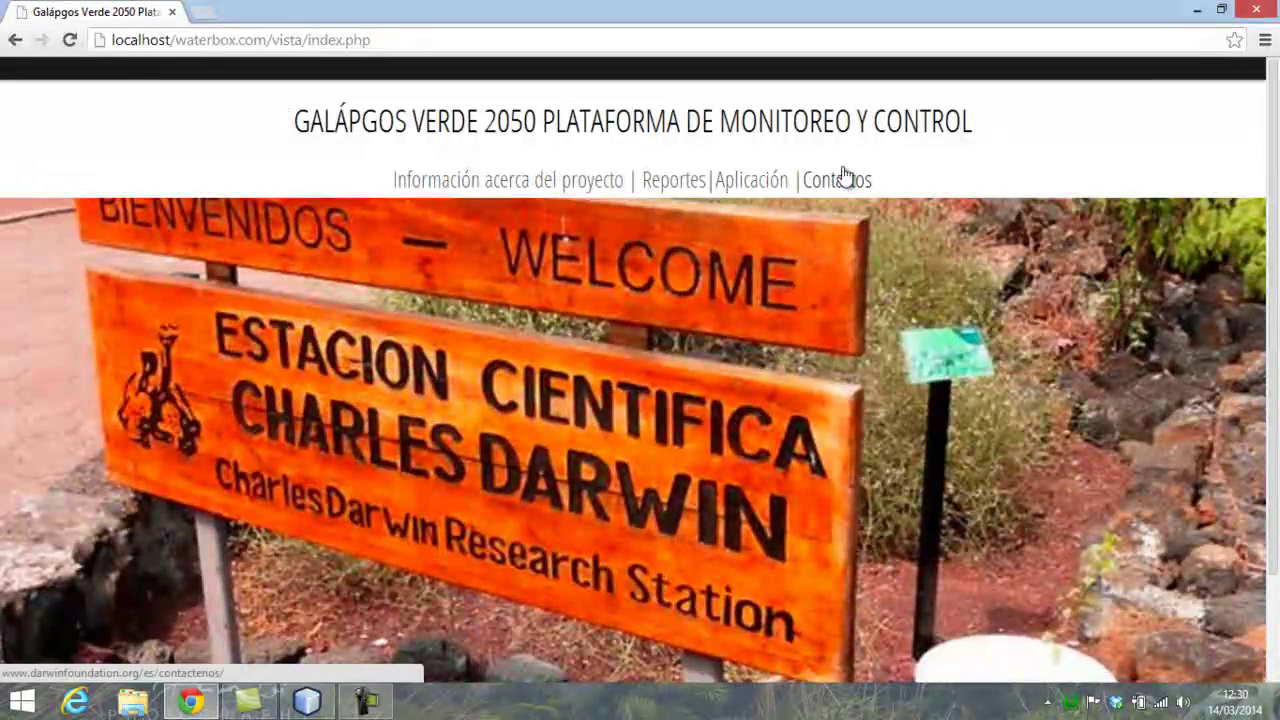
left_click(758, 182)
left_click(342, 194)
- Sign in as the other user, sign out, and visit the Reportes and Inicio pages
key("Tab")
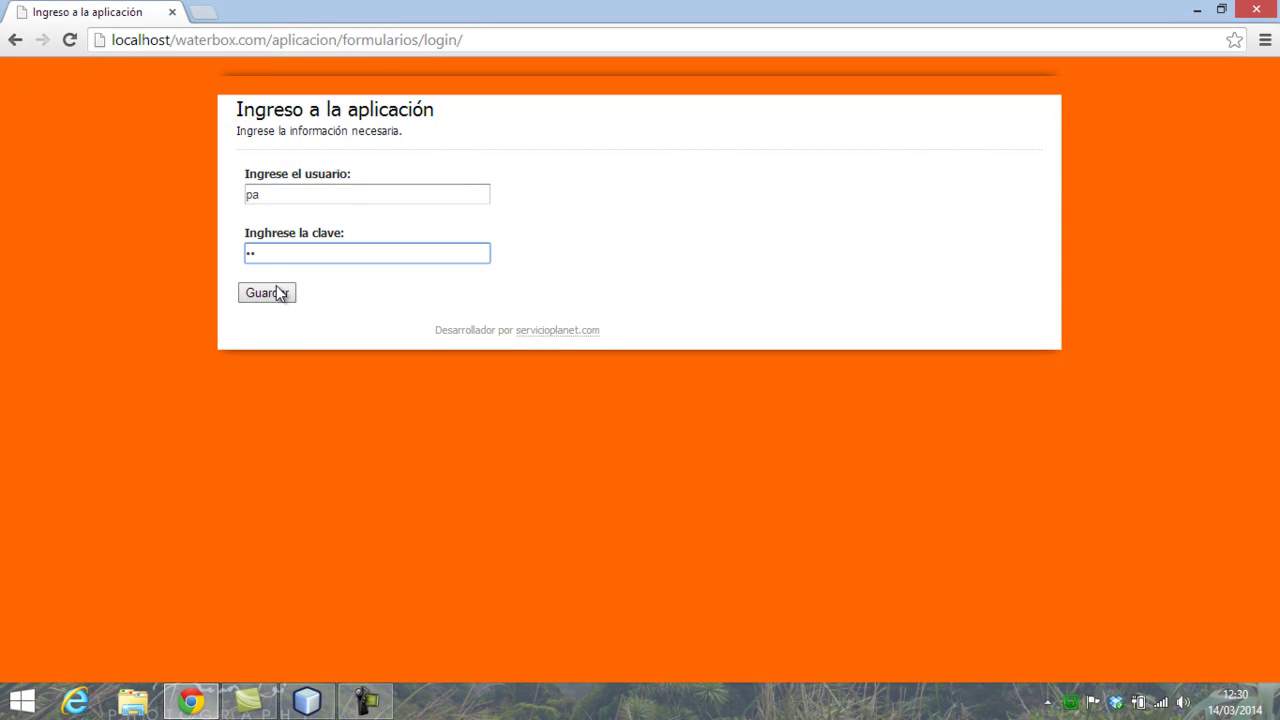
left_click(276, 296)
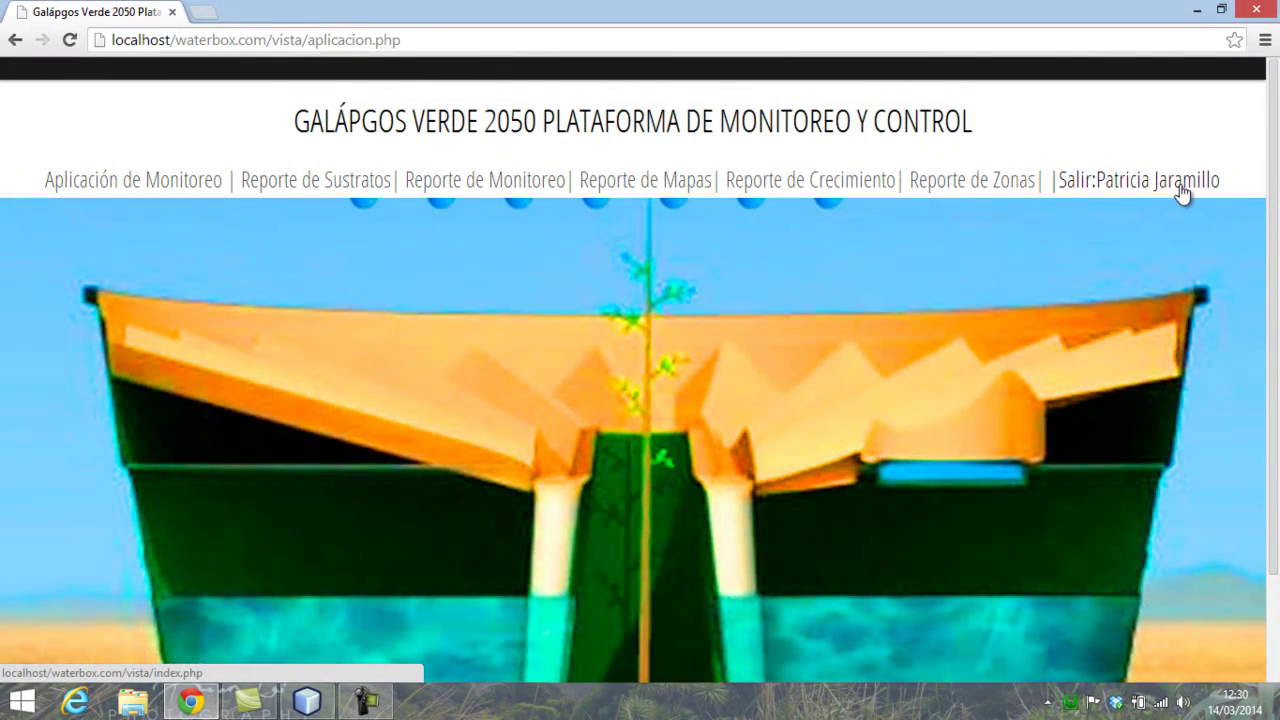
left_click(1181, 186)
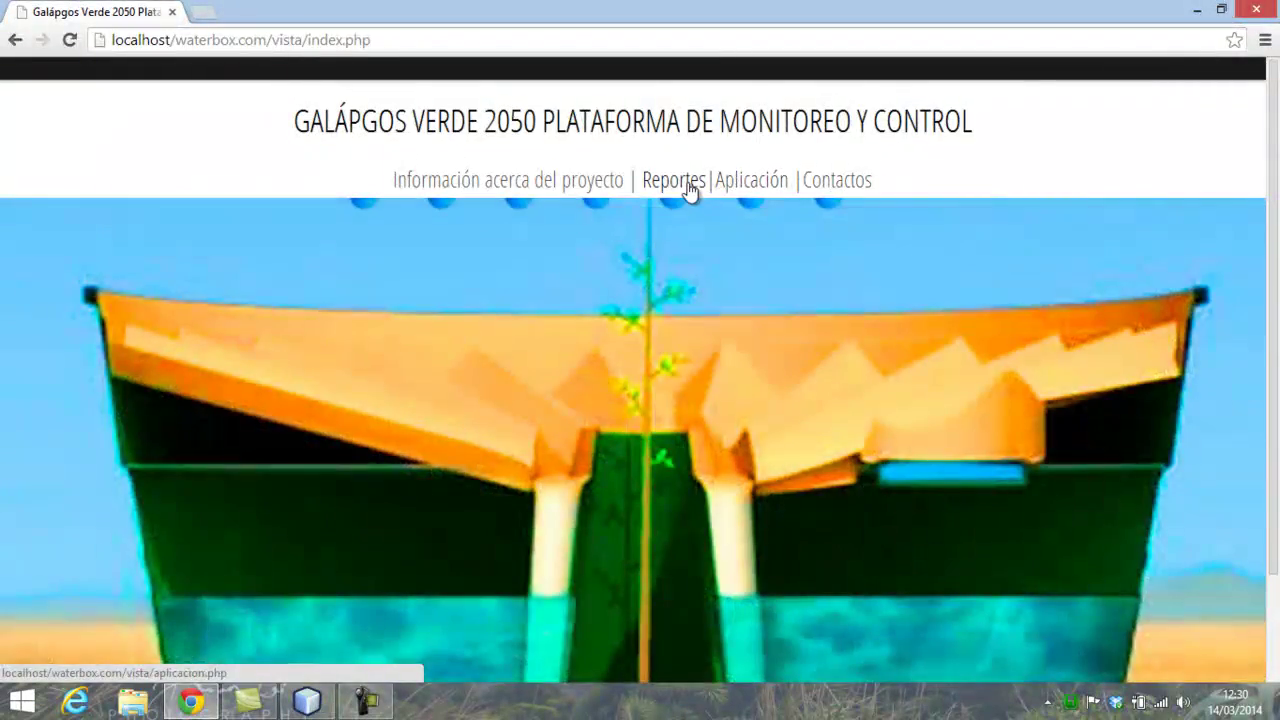
left_click(689, 188)
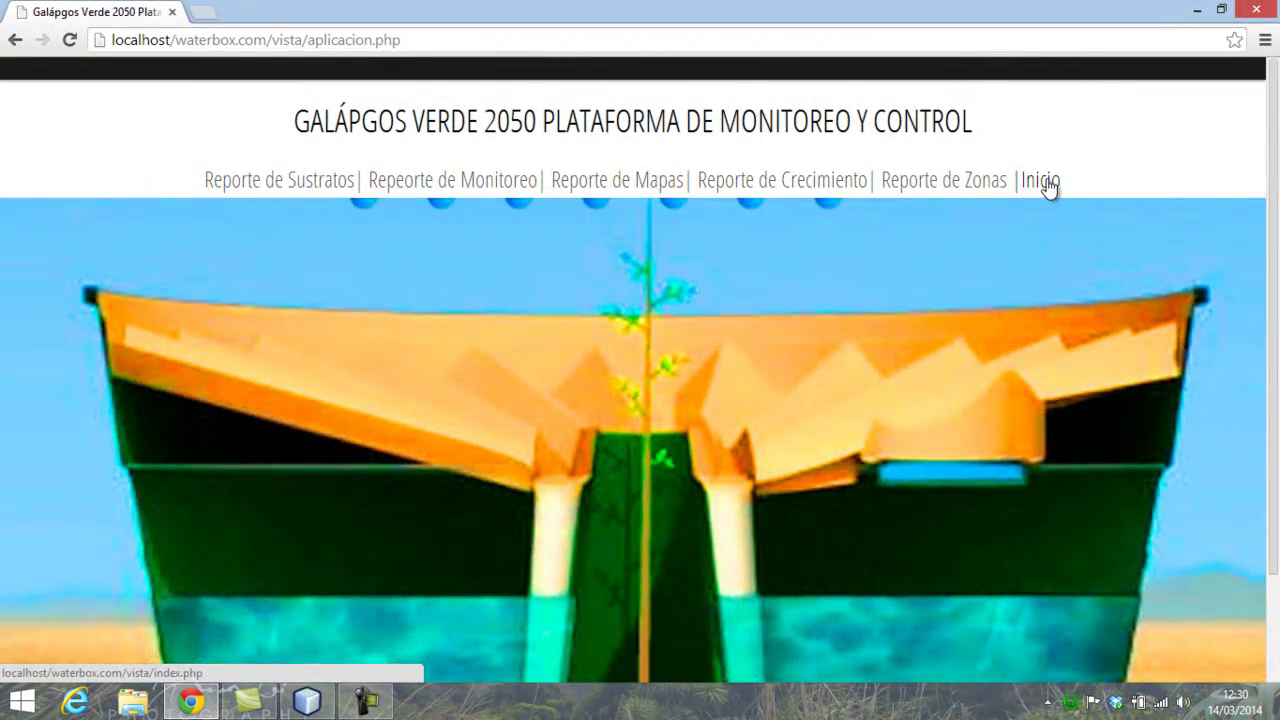
left_click(1047, 188)
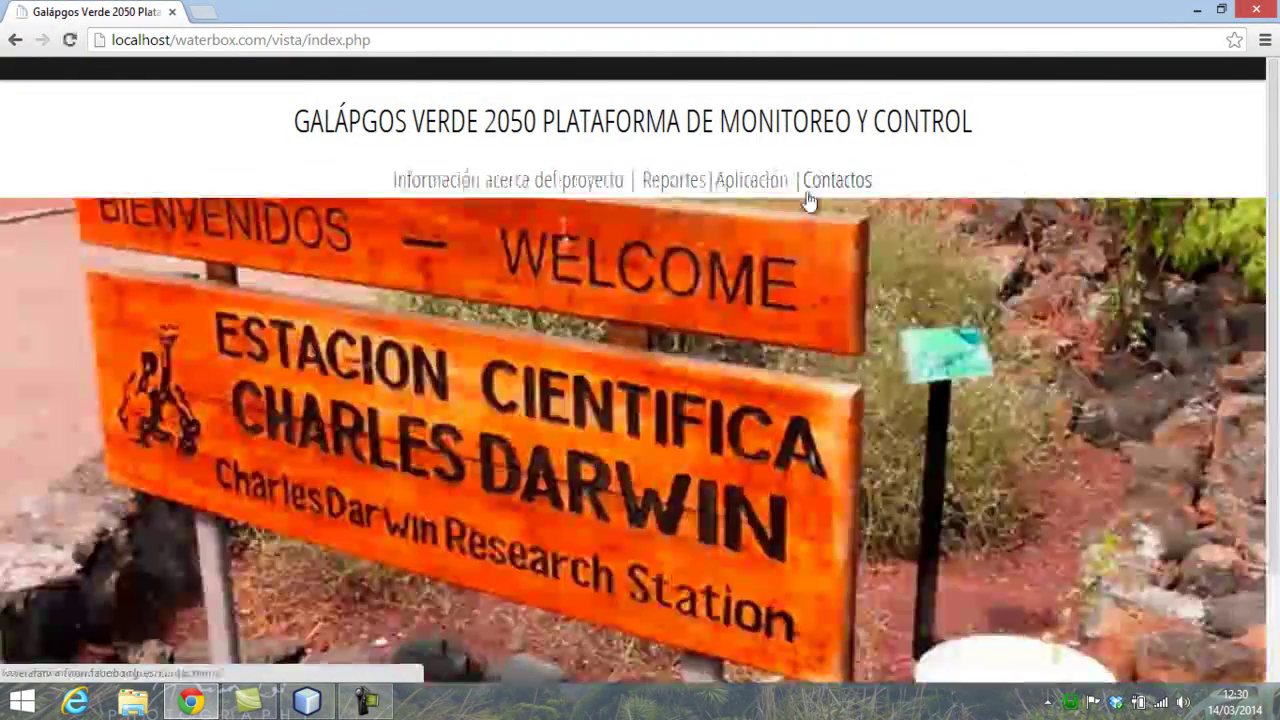
- Return to the Aplicación login form and enter the admin username
left_click(765, 180)
left_click(429, 194)
type("admin")
key("Tab")
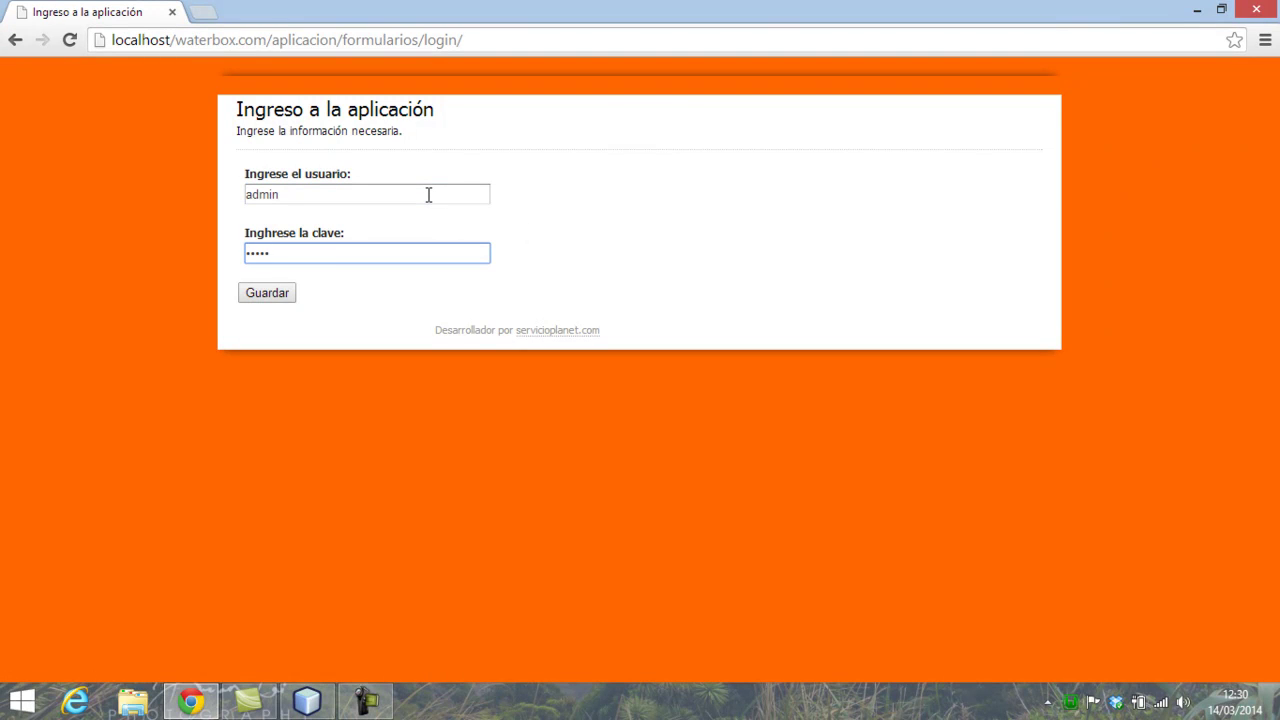
- Log in as administrator and open the Aplicación de Monitoreo form in a new window
left_click(277, 290)
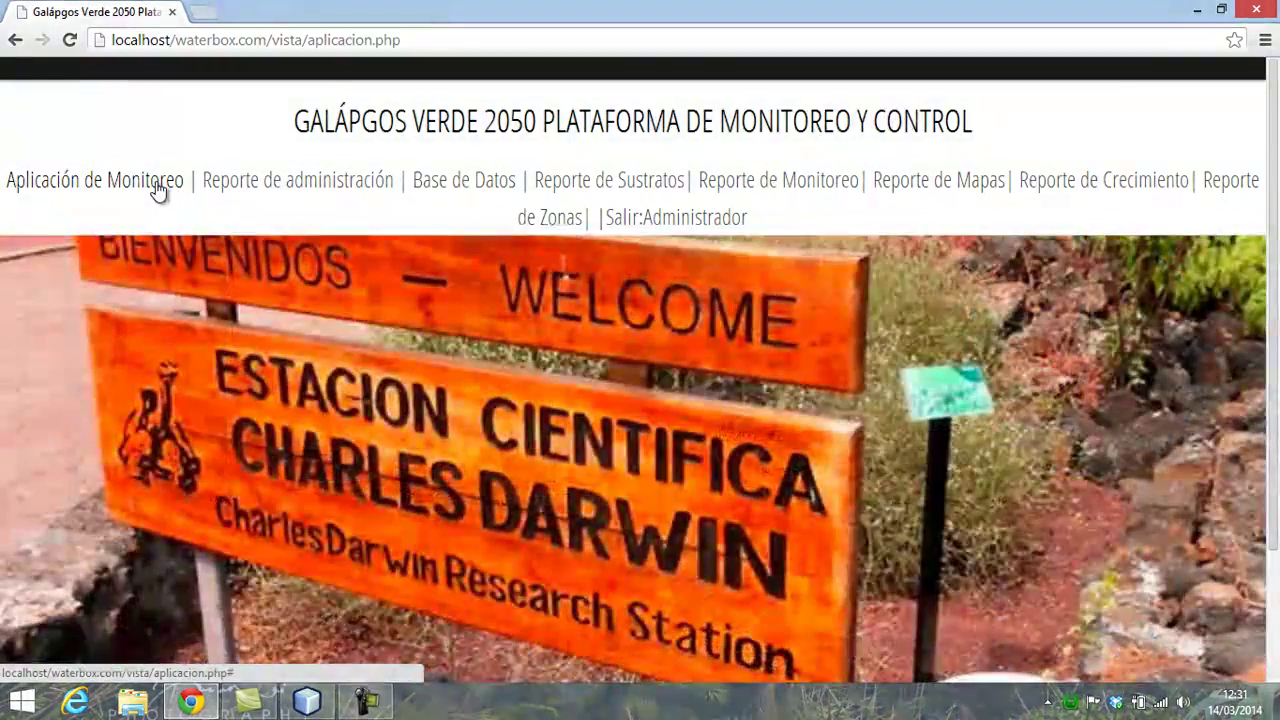
left_click(157, 190)
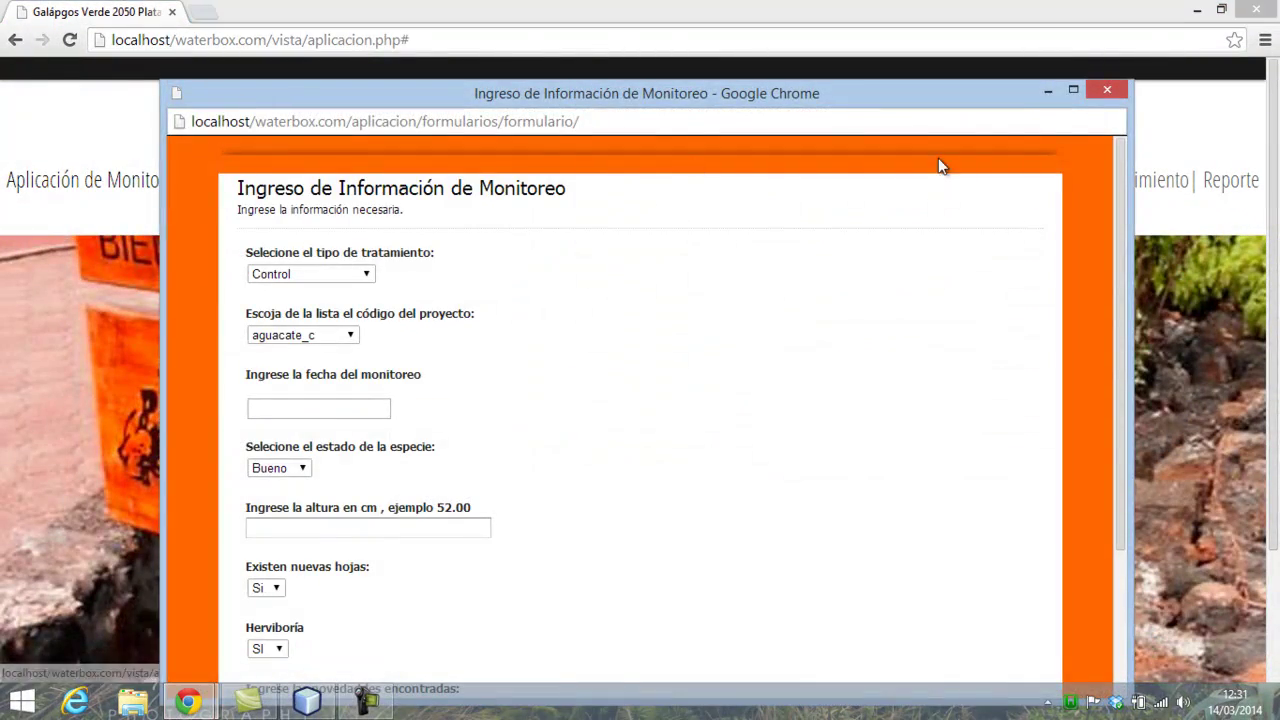
- Maximize the monitoring form window and leave the treatment type at Control
left_click(1072, 90)
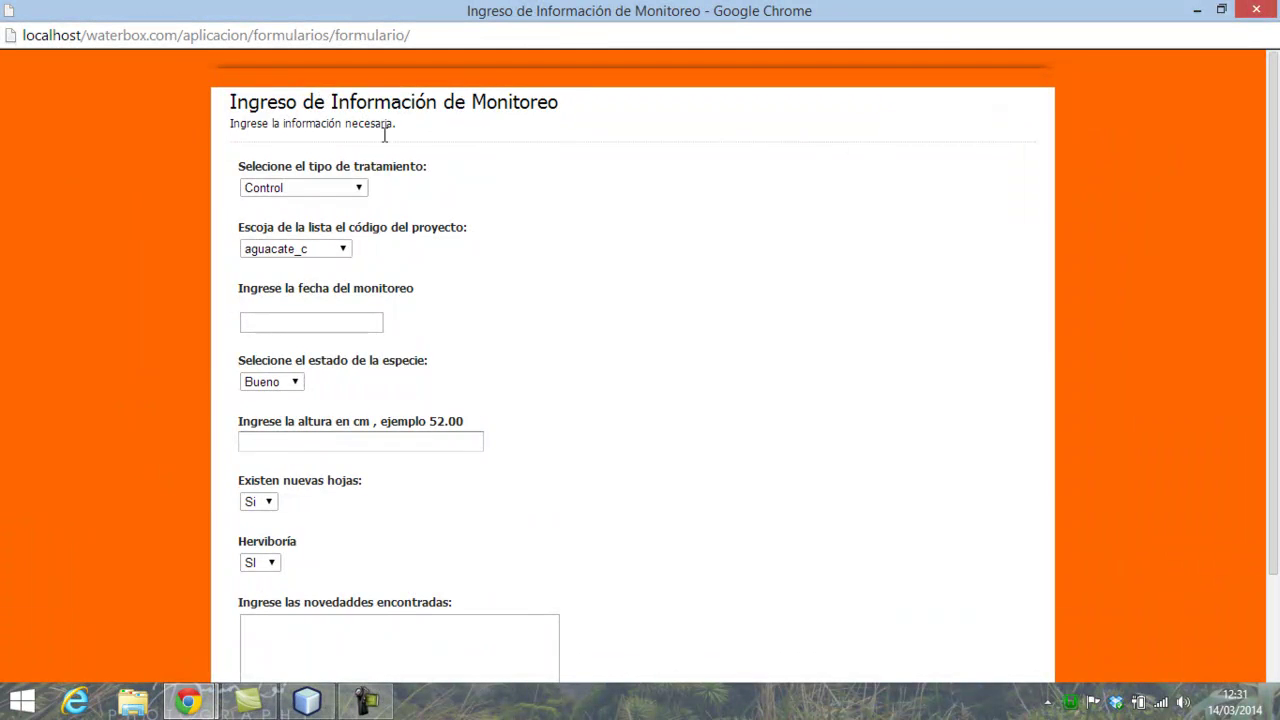
scroll(700, 270, "down", 3)
scroll(706, 420, "up", 2)
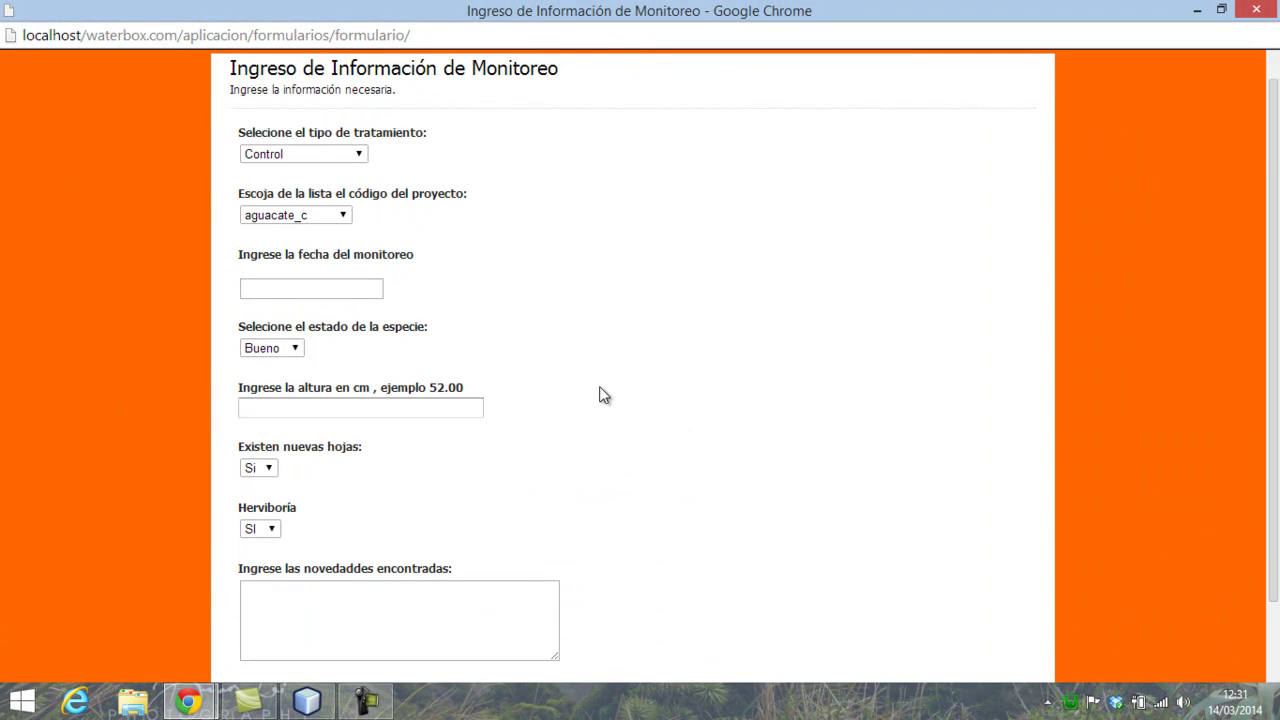
left_click(334, 161)
left_click(336, 163)
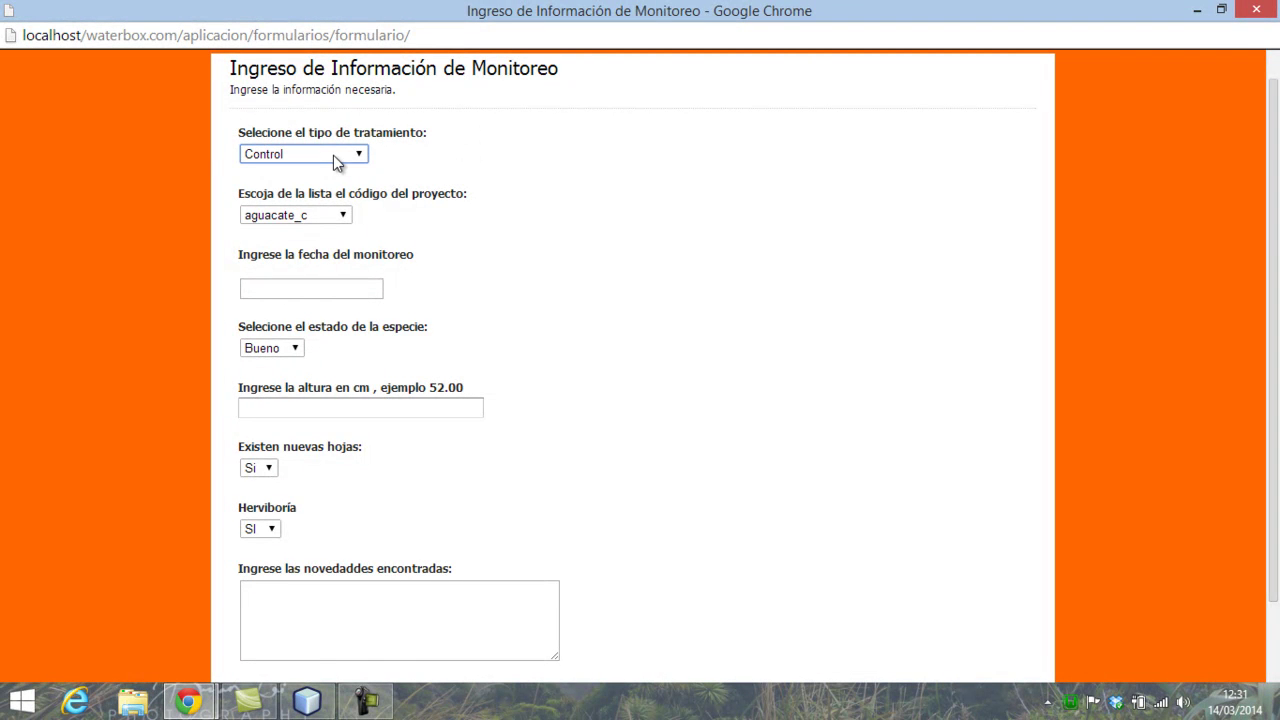
left_click(336, 163)
left_click(331, 162)
- Browse the project codes leaving aguacate_c, then bring up the monitoring-date calendar
left_click(345, 216)
scroll(353, 331, "down", 1)
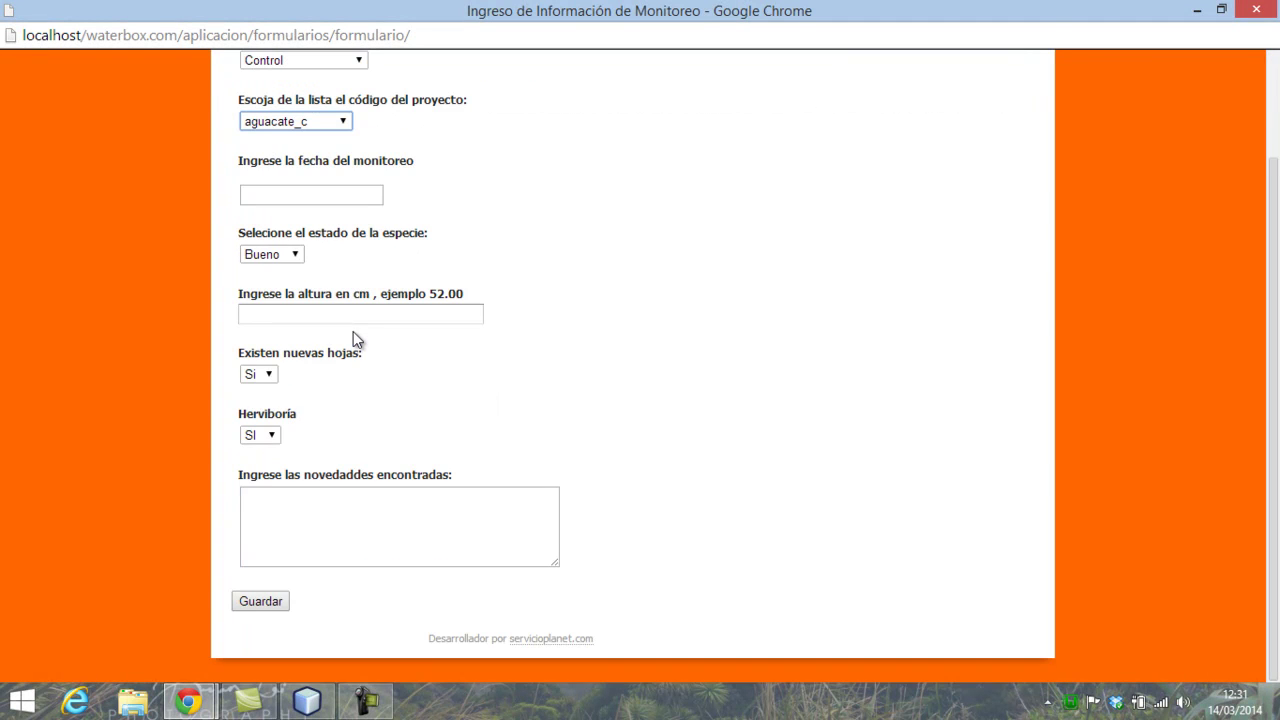
scroll(352, 331, "up", 2)
left_click(342, 252)
scroll(323, 483, "down", 20)
left_click(586, 292)
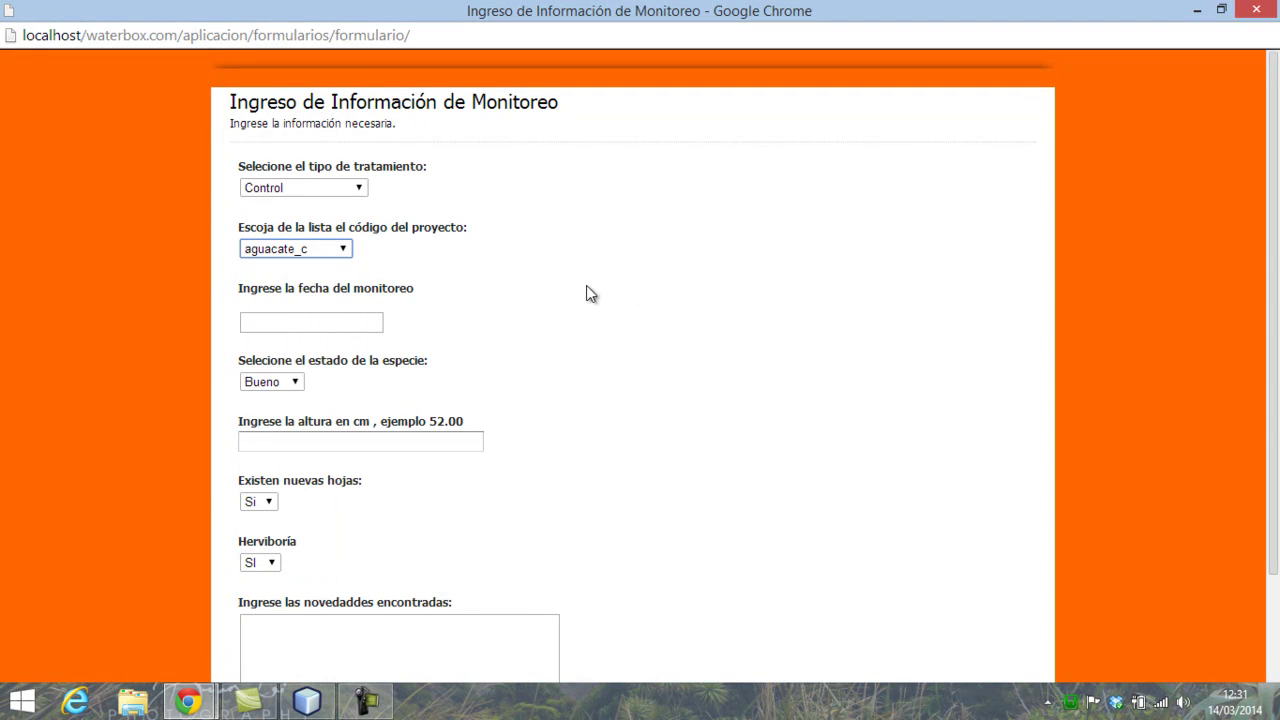
left_click(291, 331)
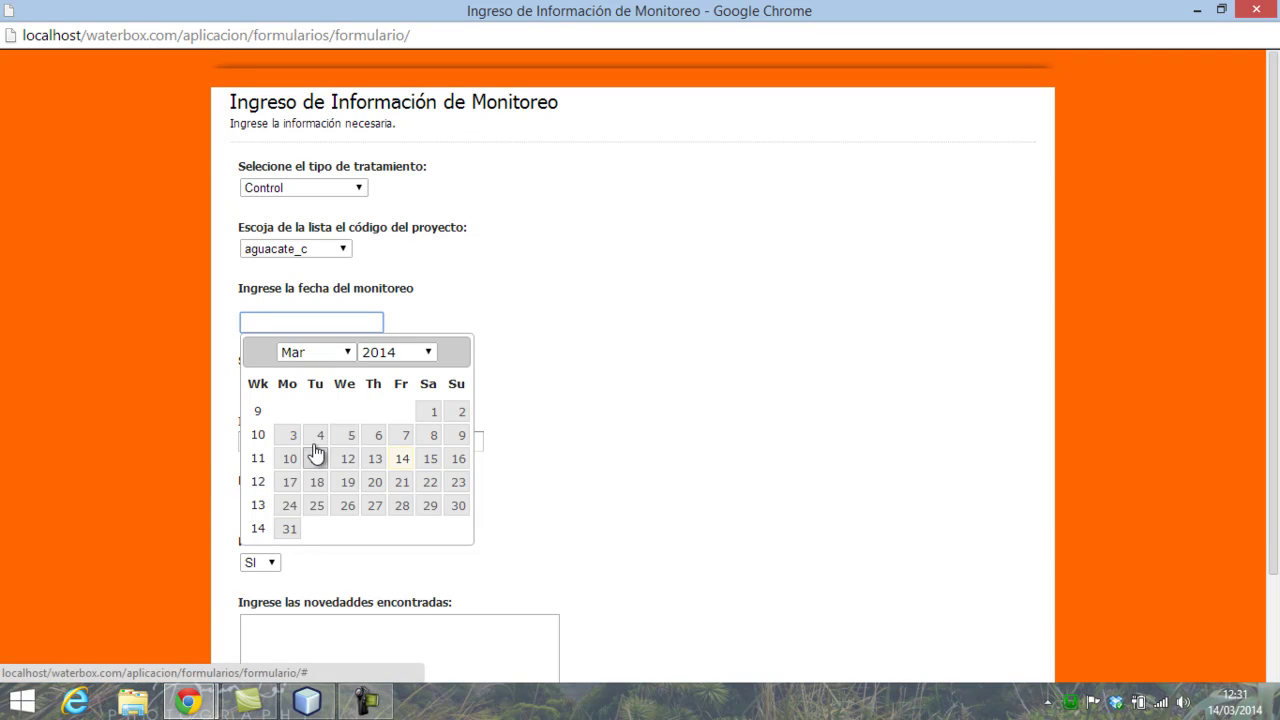
- Pick 2014-03-14 as the monitoring date and keep the species status at Bueno
left_click(402, 460)
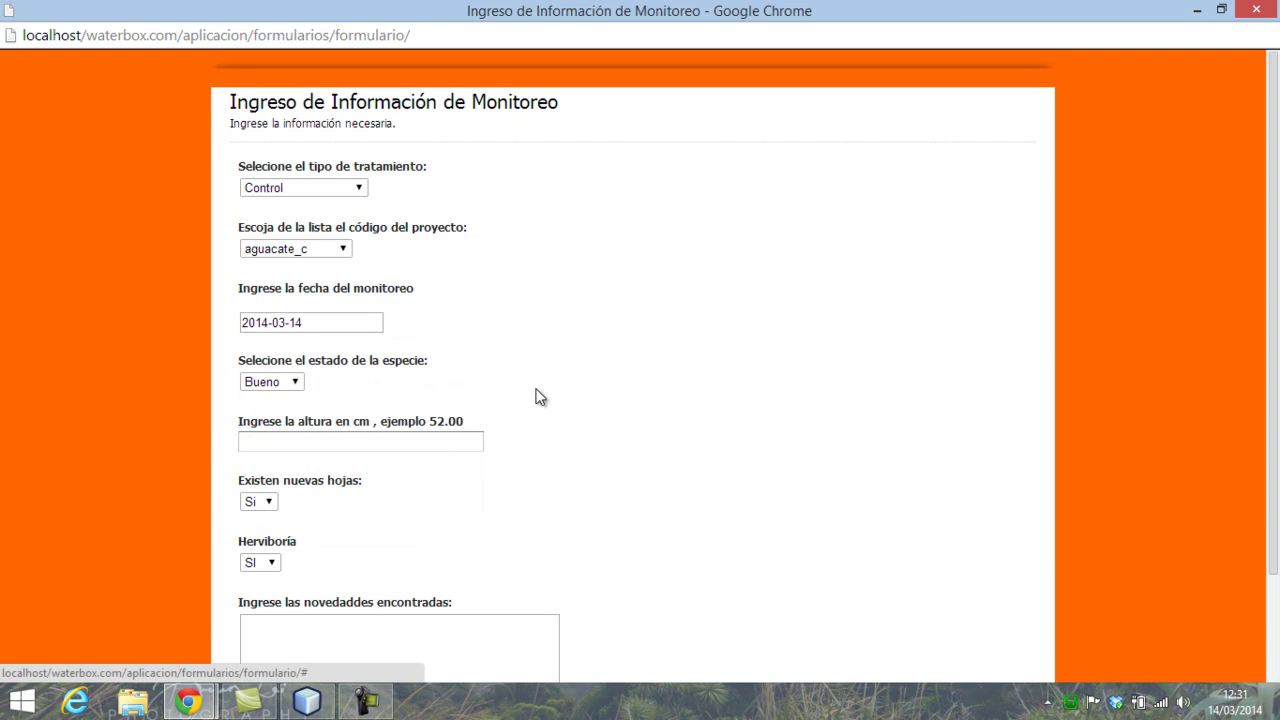
left_click(296, 384)
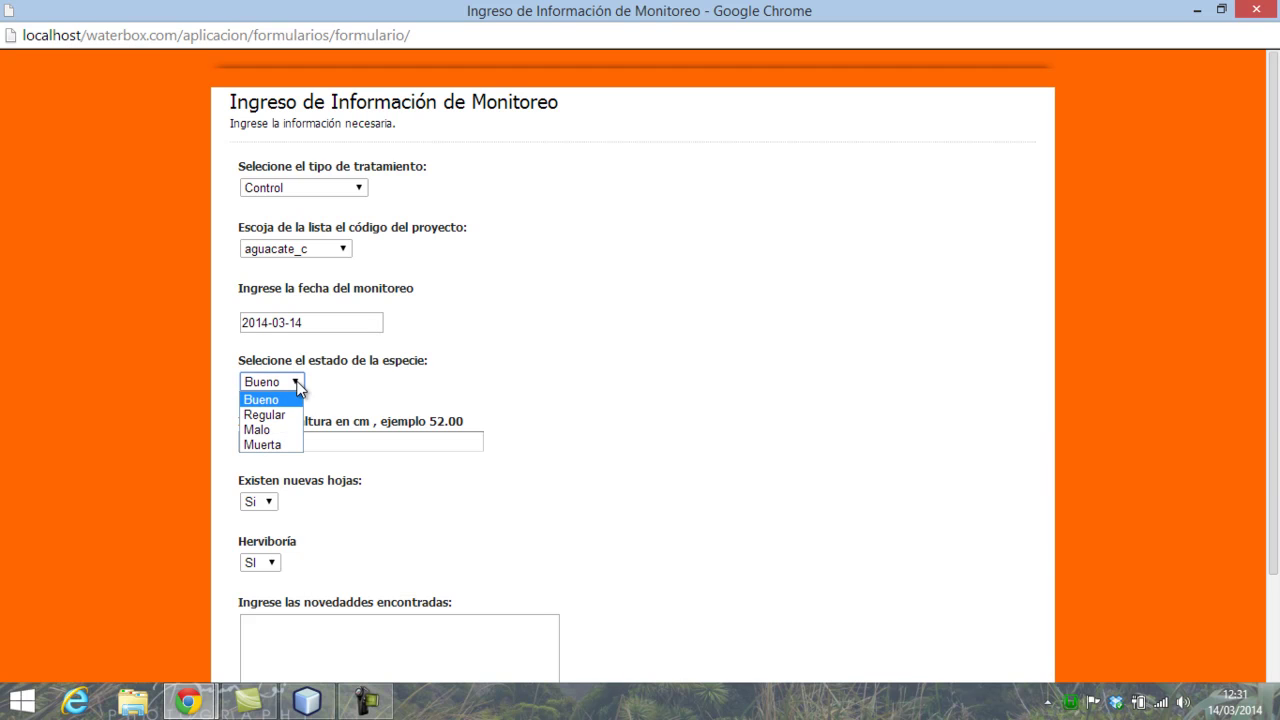
left_click(550, 374)
scroll(353, 439, "down", 2)
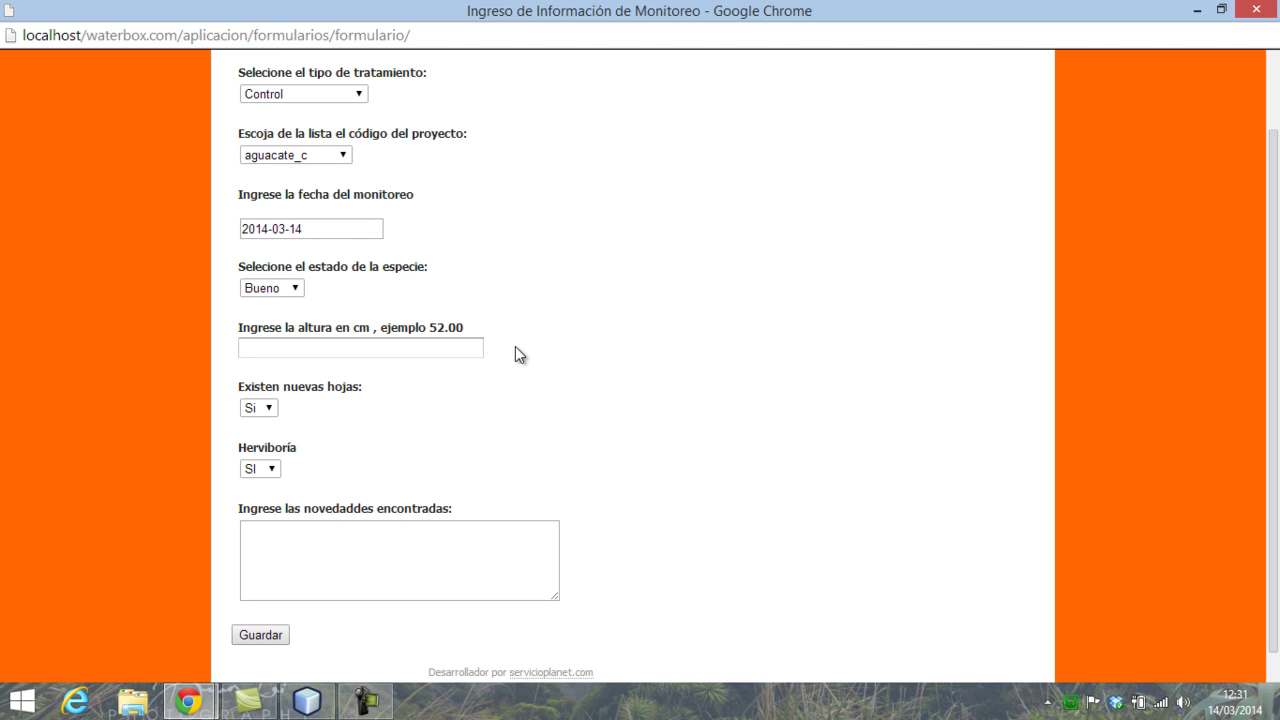
scroll(333, 440, "down", 1)
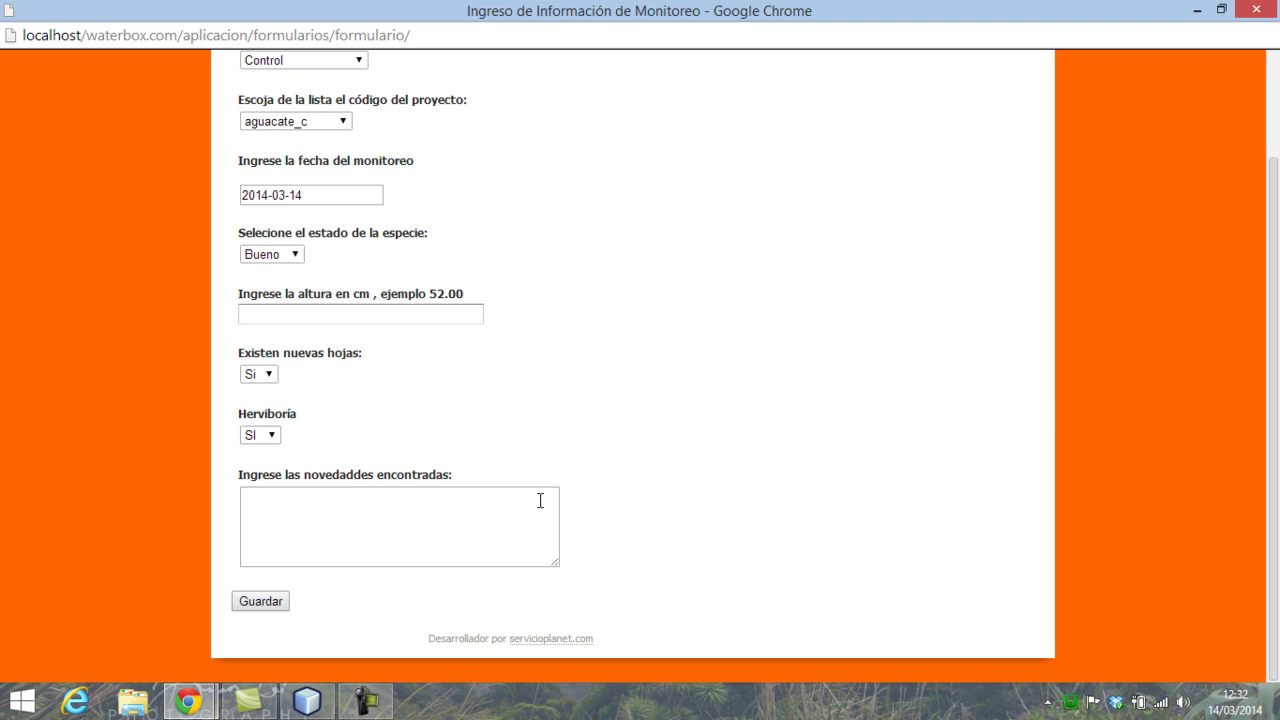
scroll(540, 500, "up", 2)
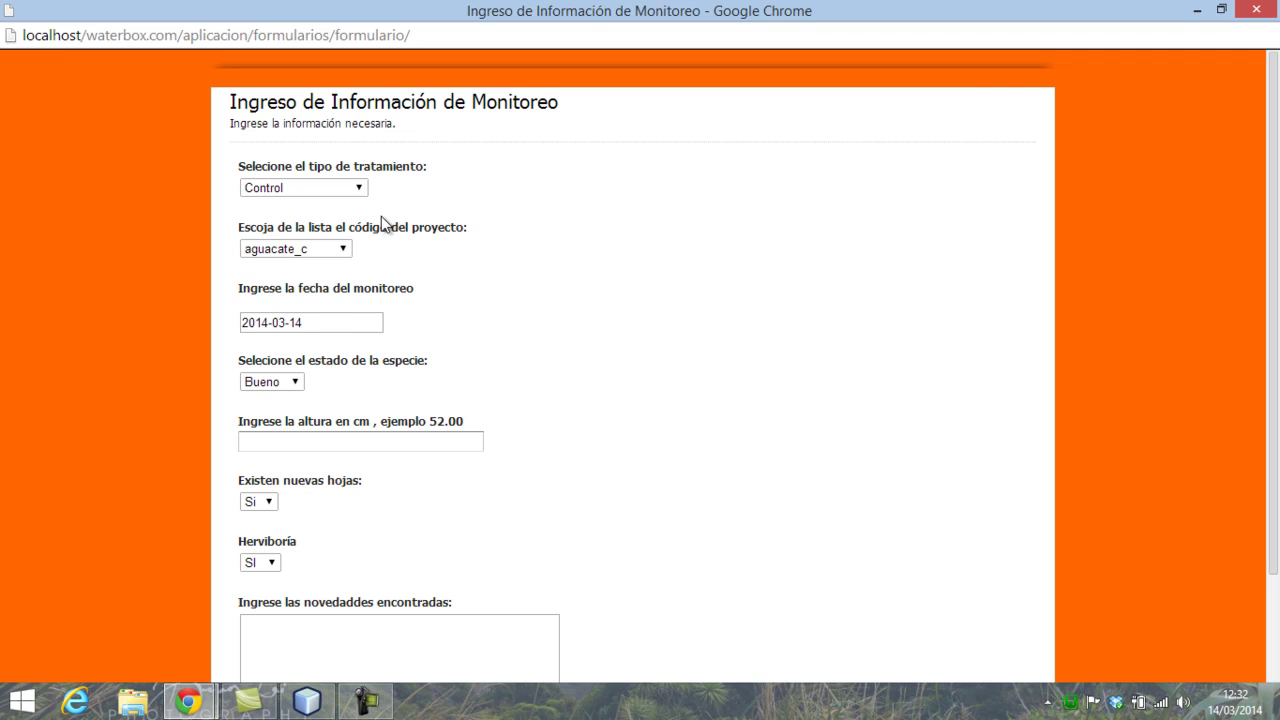
- Try project codes GP007a and GP006b, ending back on GP007a
left_click(344, 250)
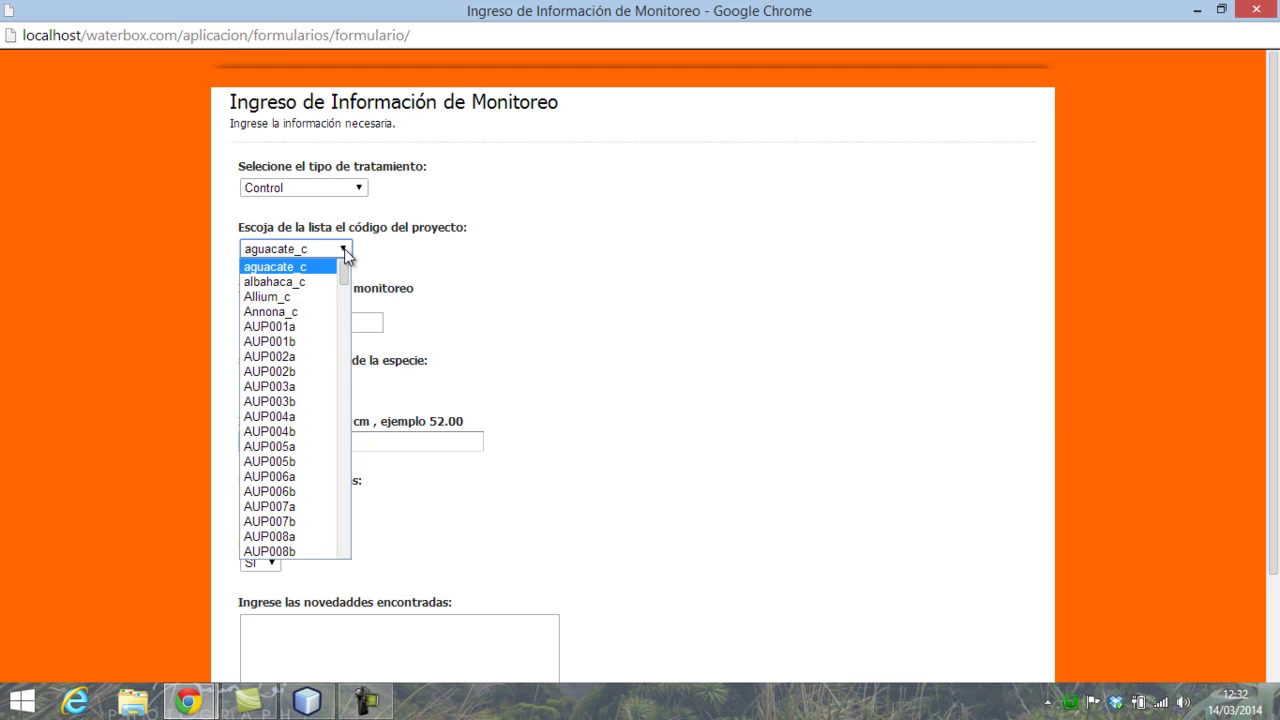
key("l")
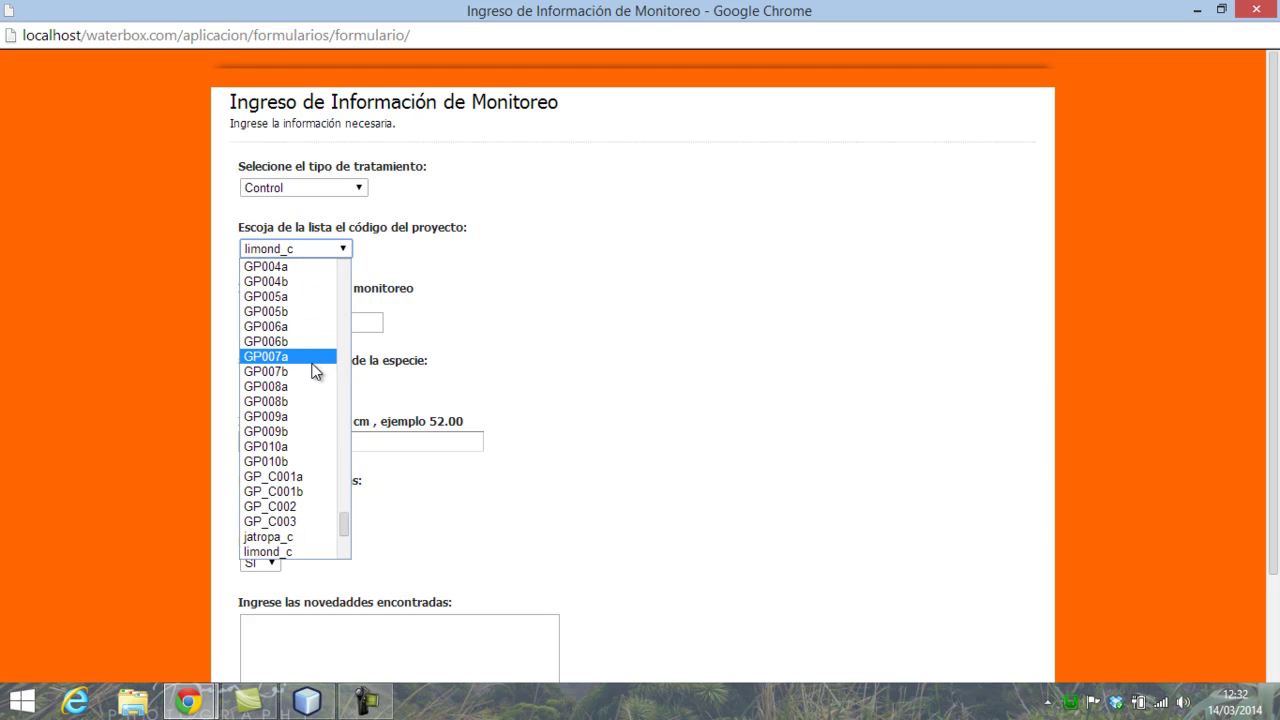
left_click(292, 358)
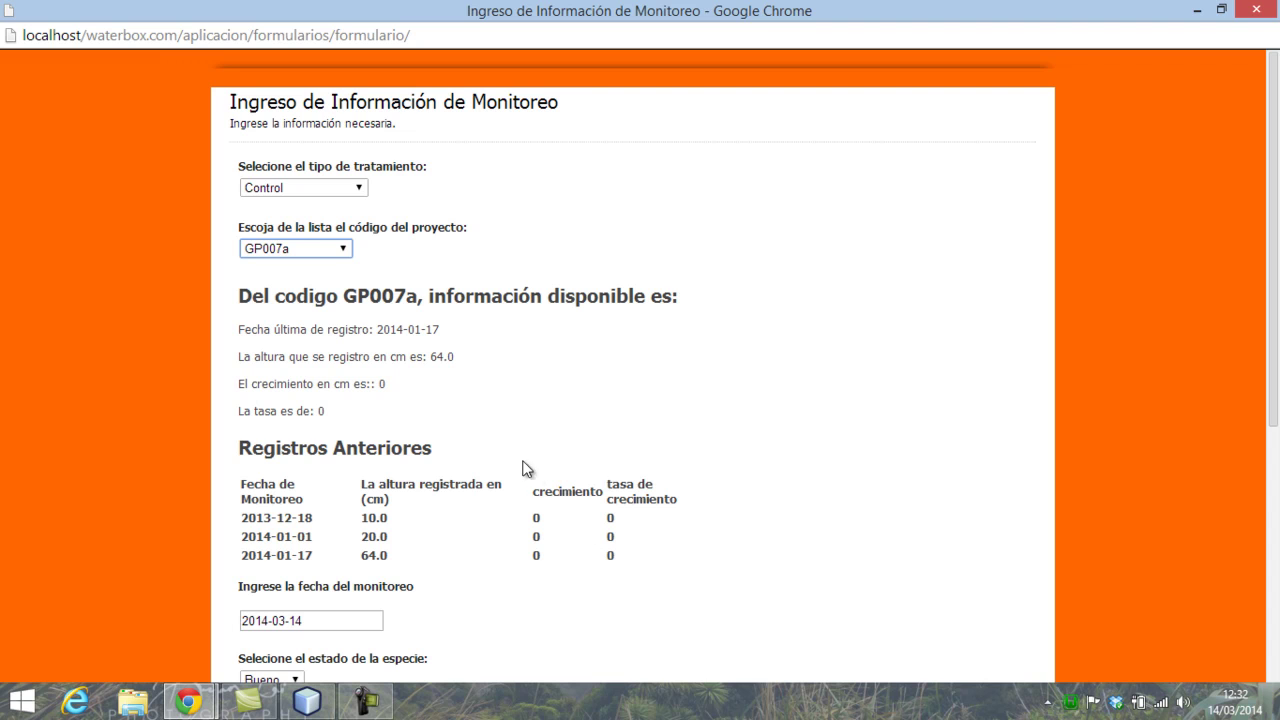
left_click(344, 249)
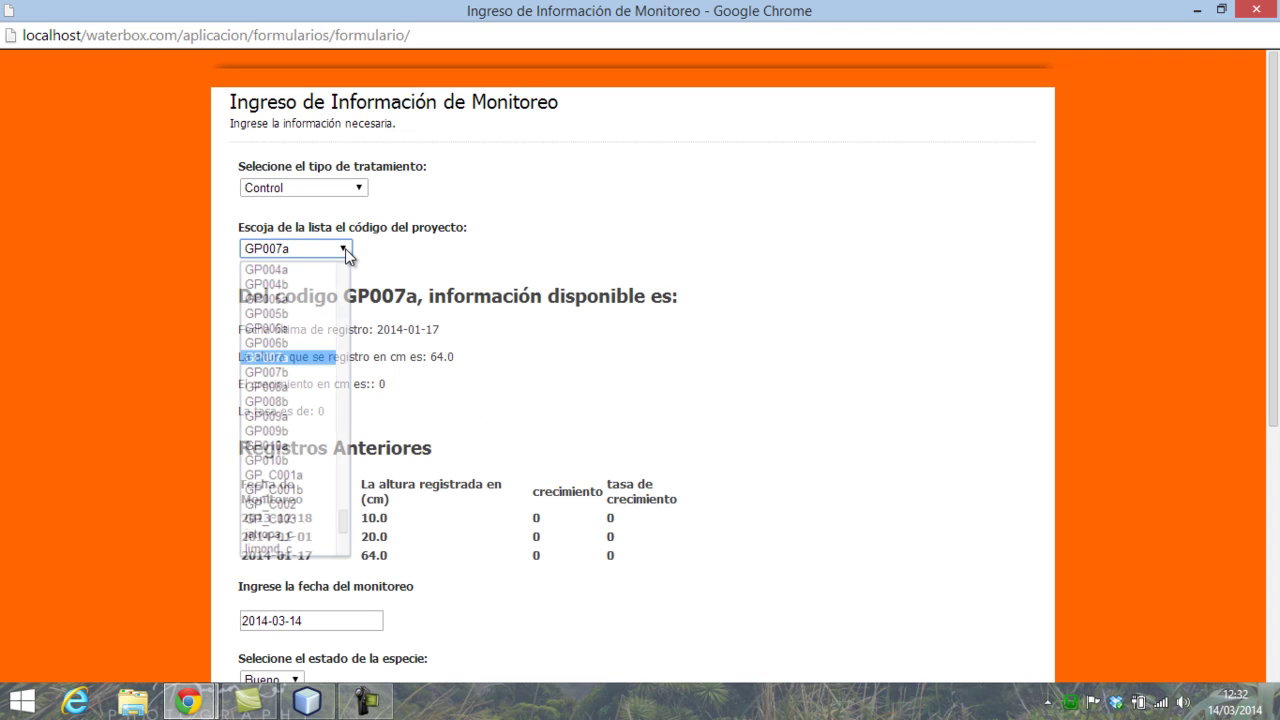
left_click(314, 341)
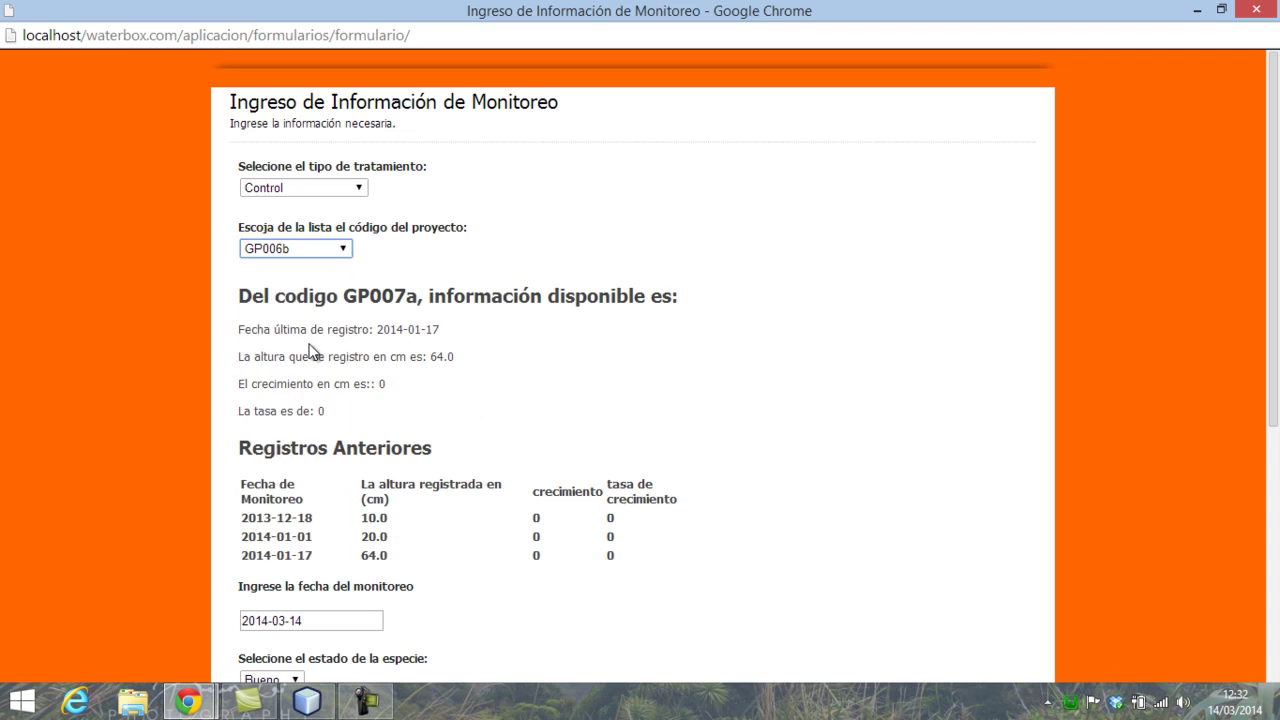
left_click(337, 248)
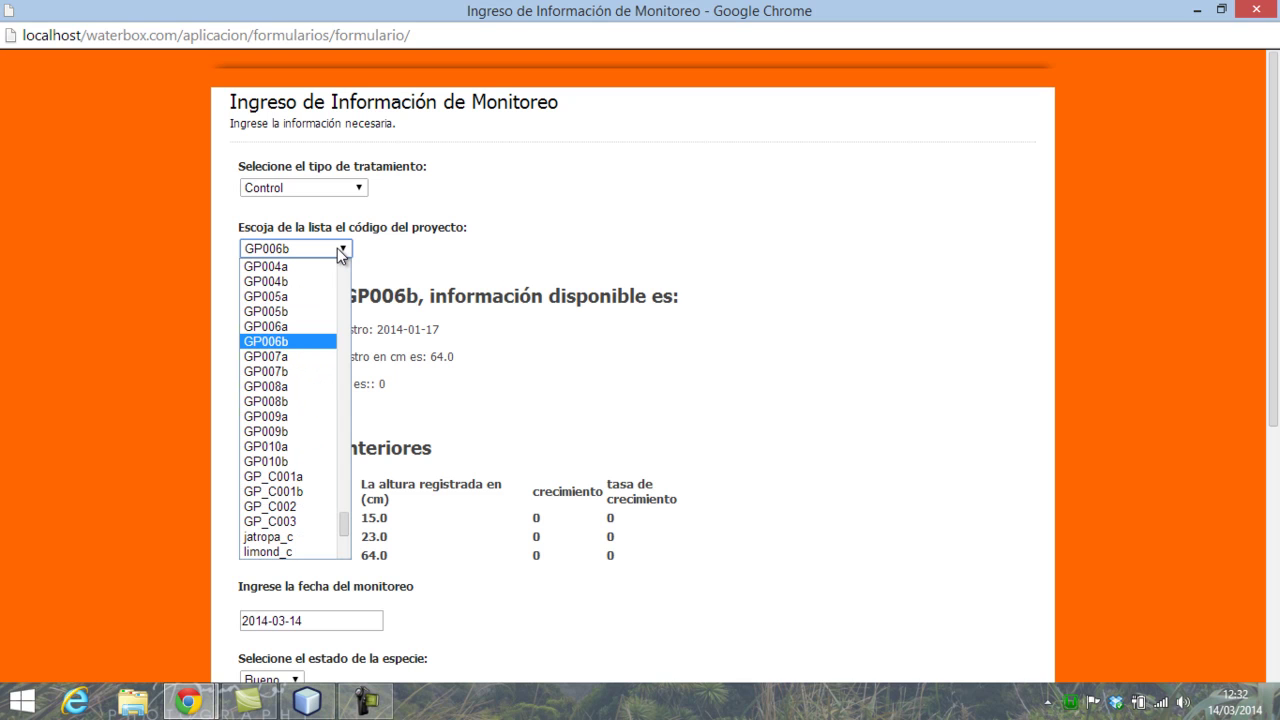
left_click(296, 356)
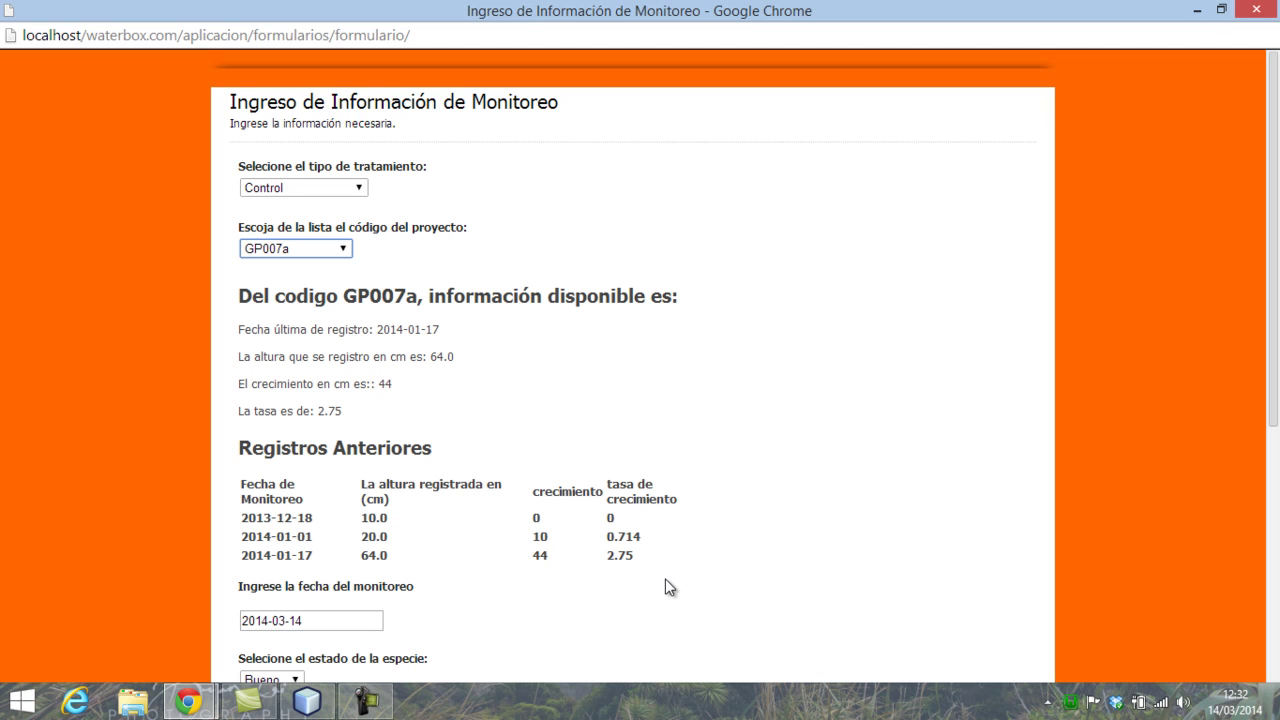
- Switch the project code to limond_c, then to papaya_c, reviewing their records
left_click(343, 250)
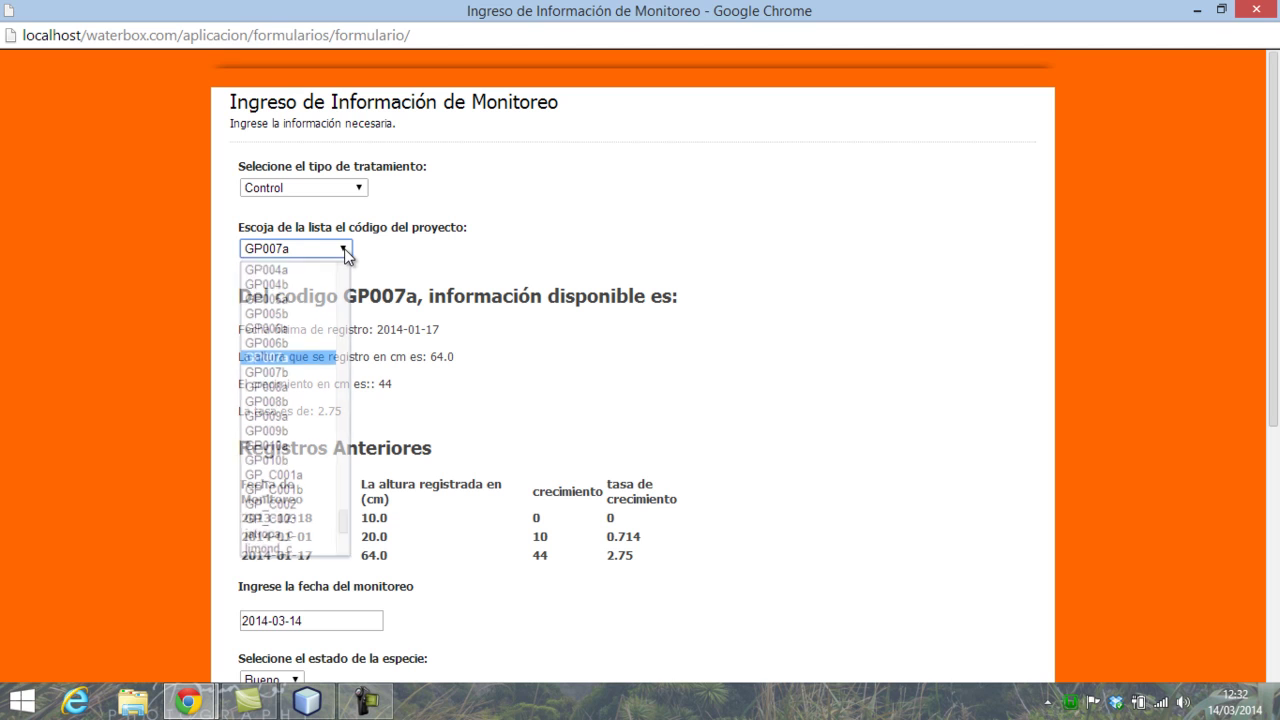
key("l")
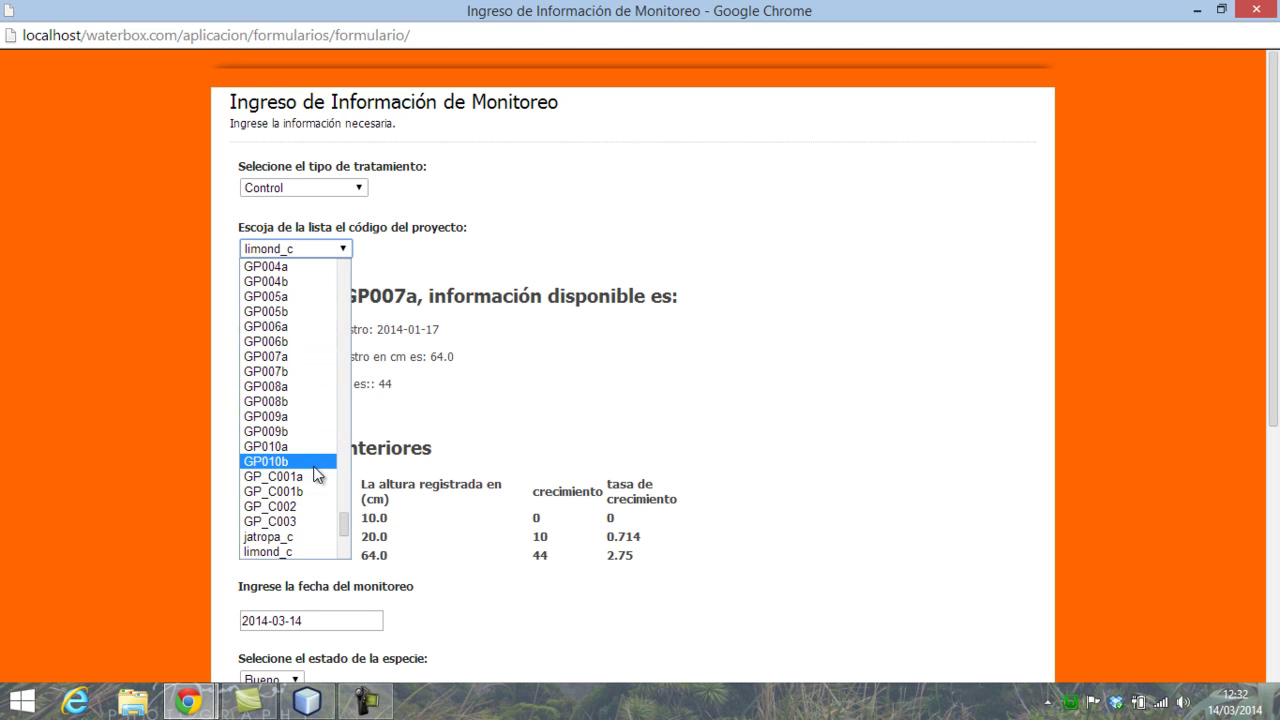
left_click(291, 552)
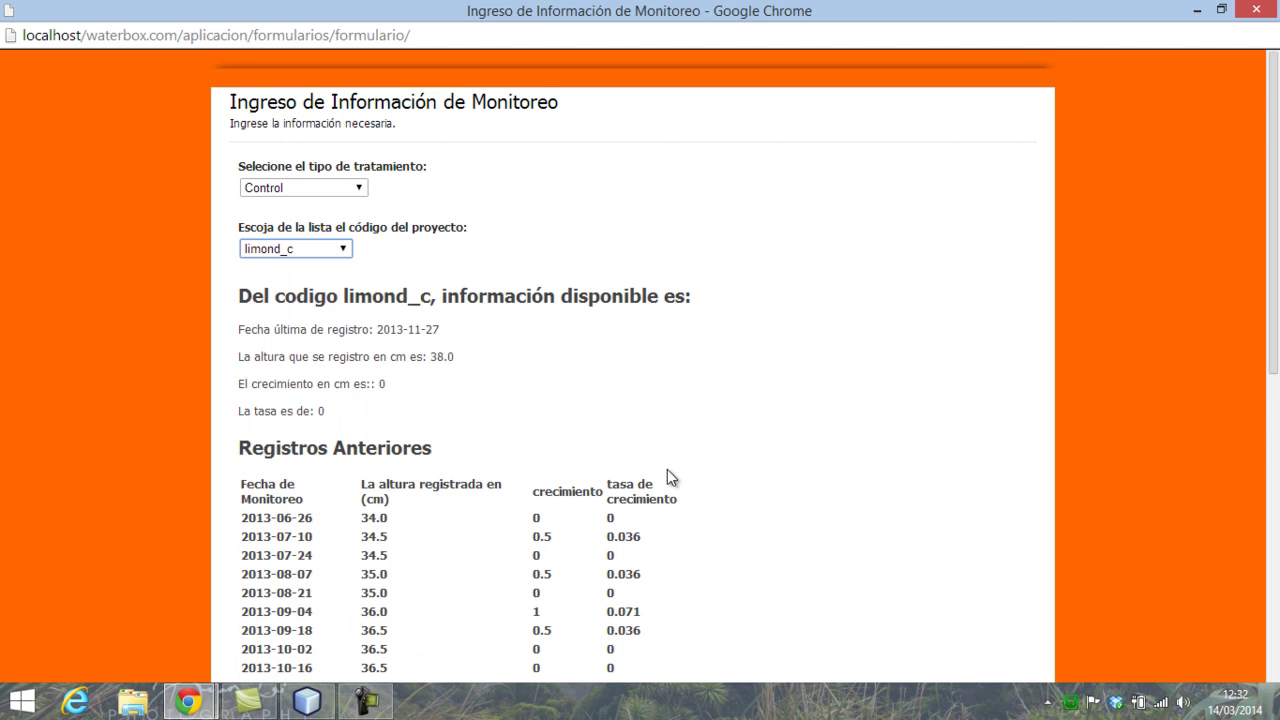
scroll(667, 469, "down", 2)
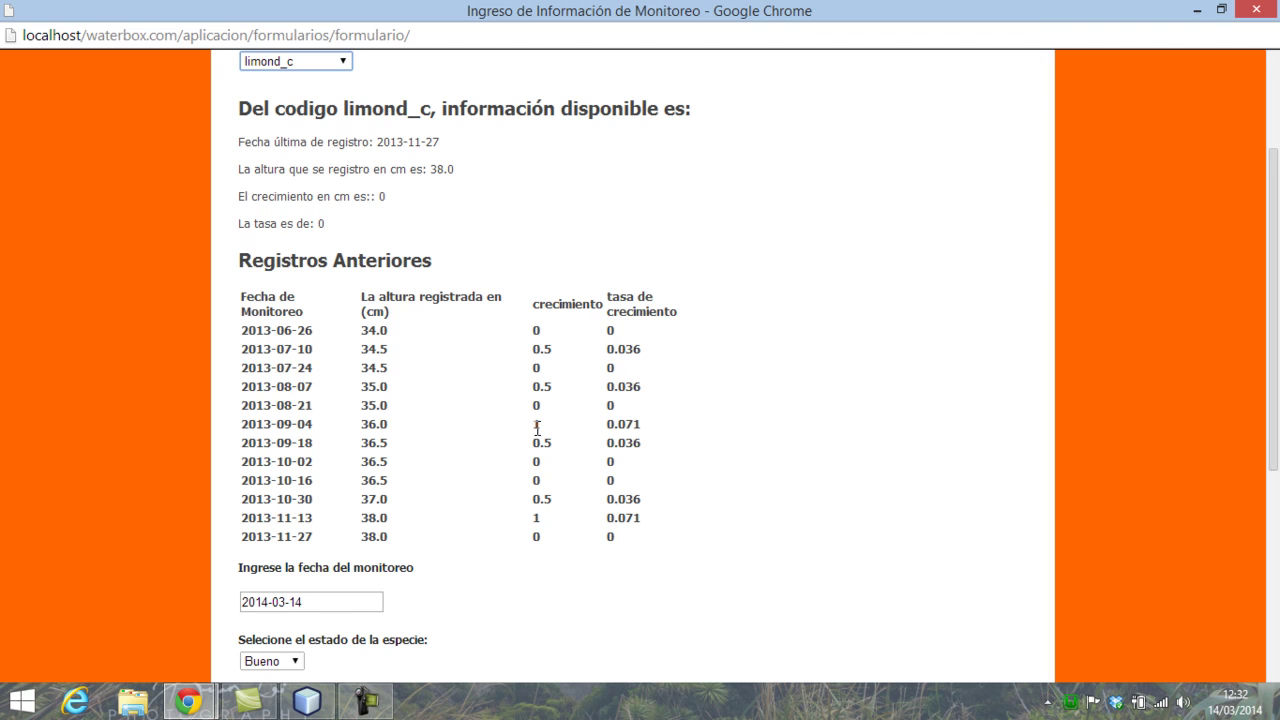
scroll(537, 428, "up", 2)
left_click(348, 248)
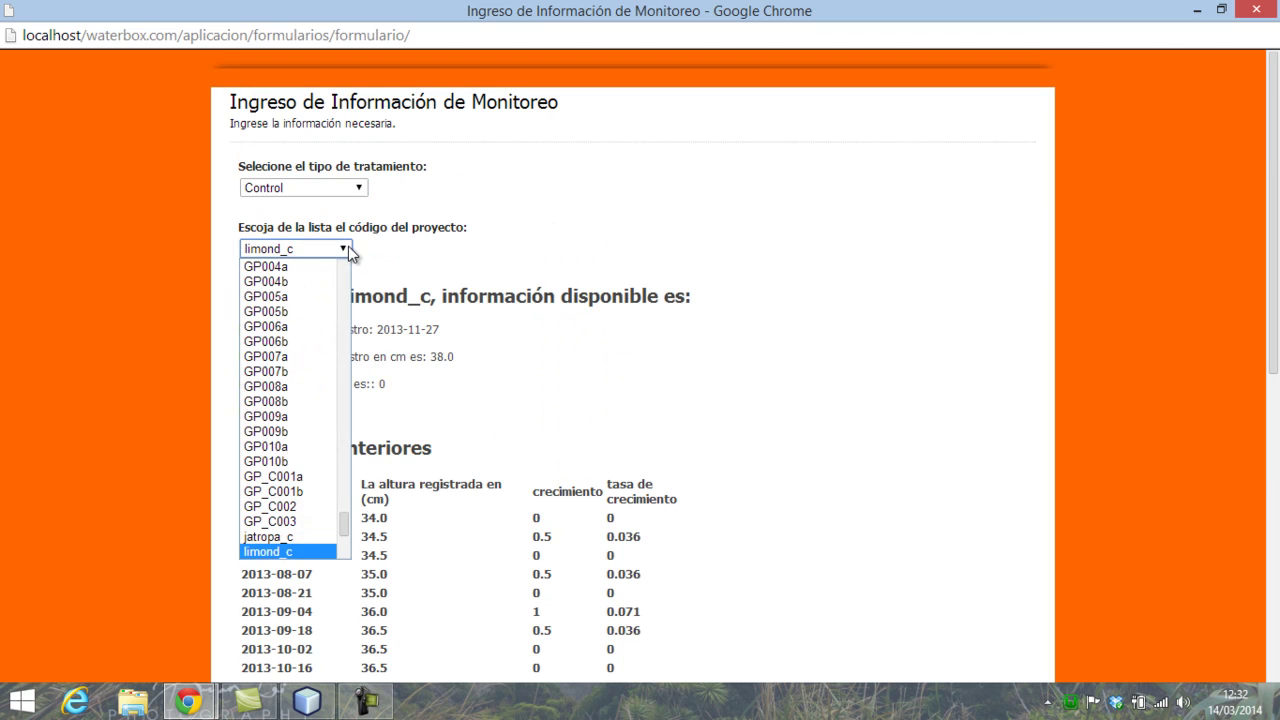
scroll(310, 450, "down", 6)
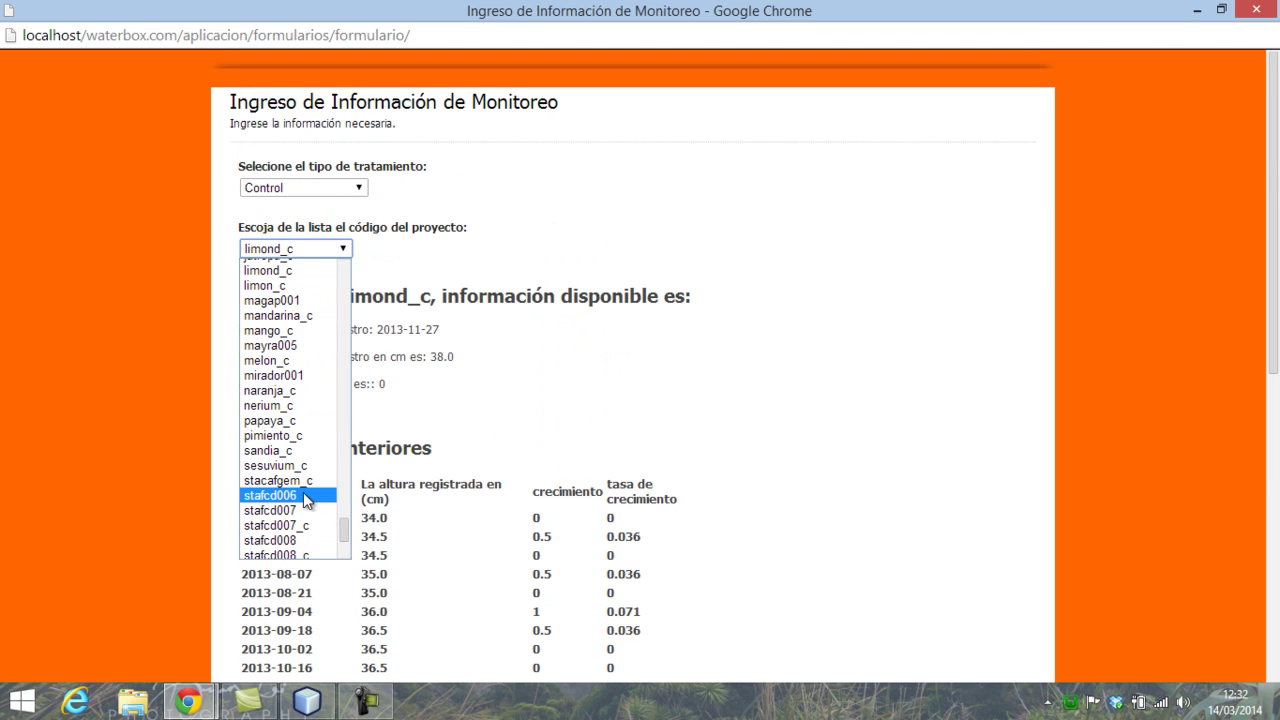
left_click(302, 421)
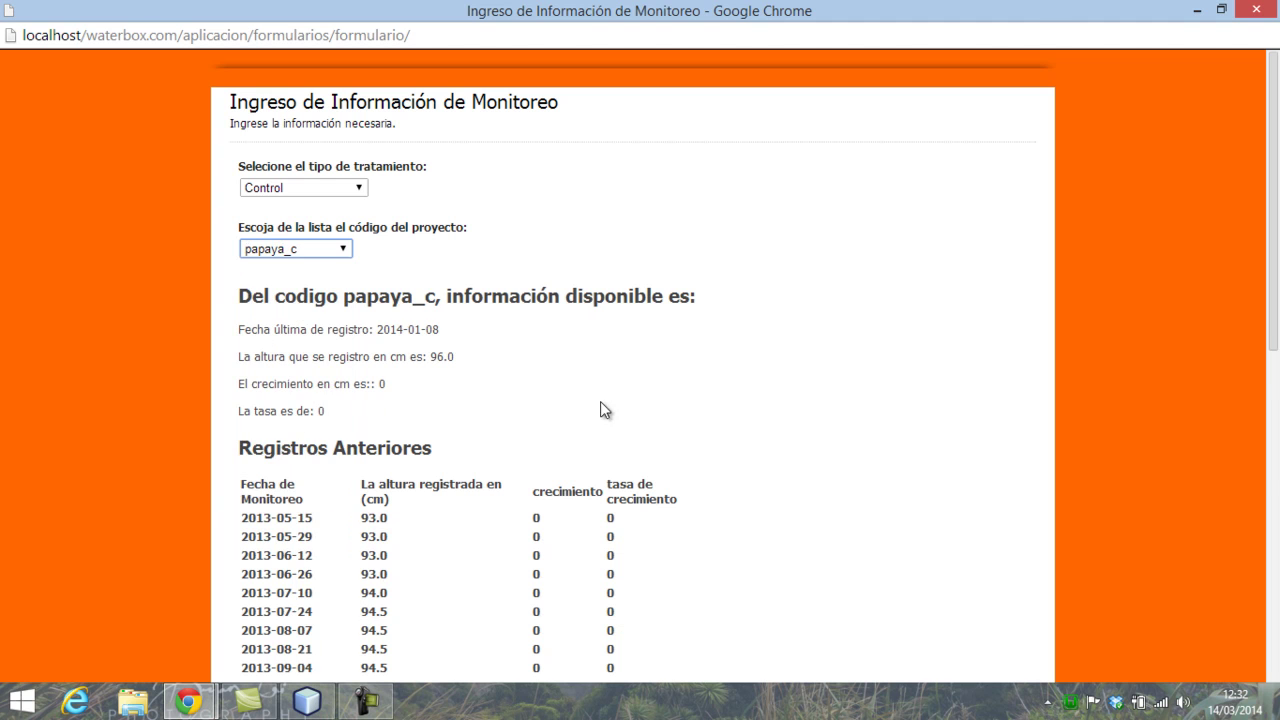
scroll(556, 435, "down", 3)
scroll(545, 440, "up", 2)
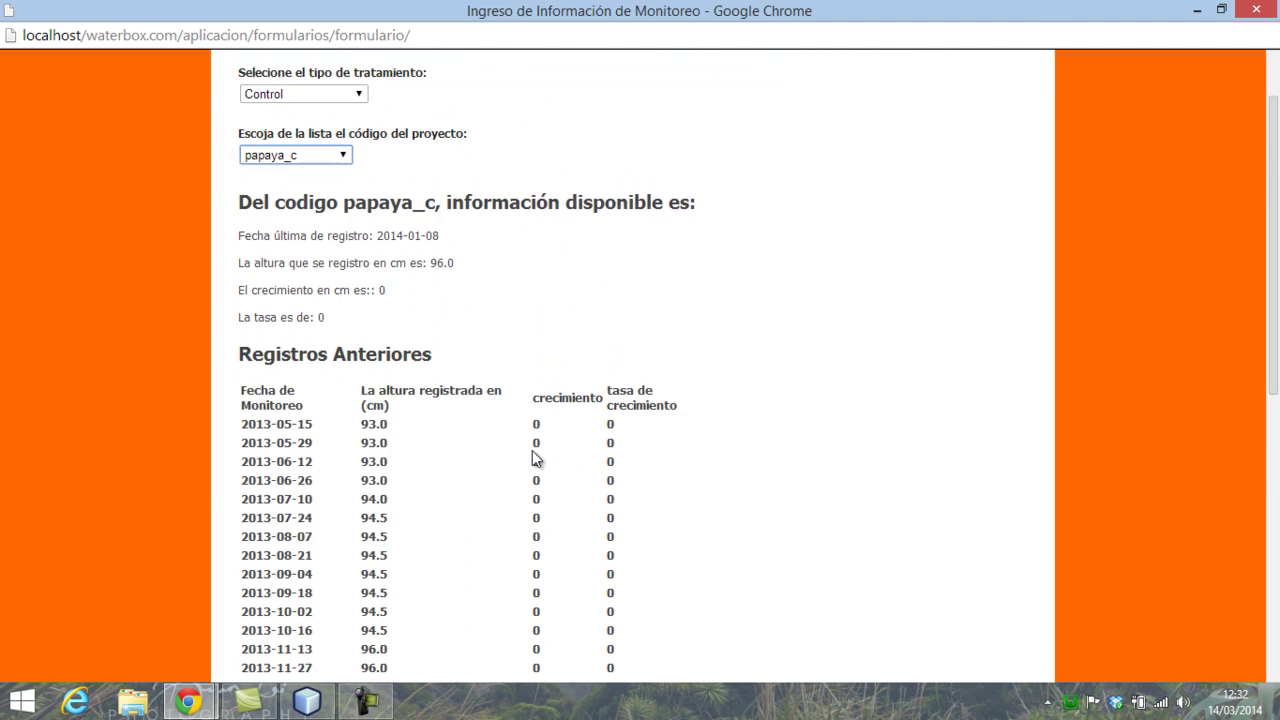
scroll(537, 451, "down", 2)
scroll(574, 485, "up", 2)
- Try project code nerium_c, then return to papaya_c and scroll its records
left_click(341, 156)
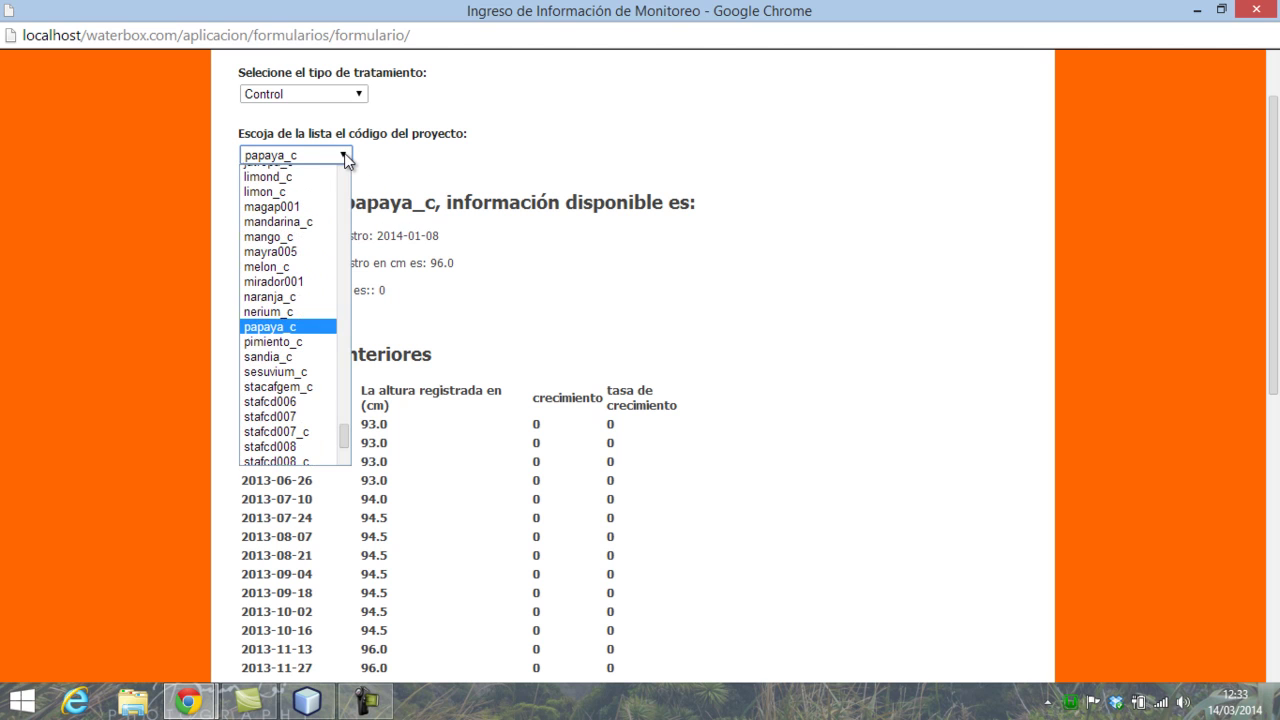
left_click(305, 313)
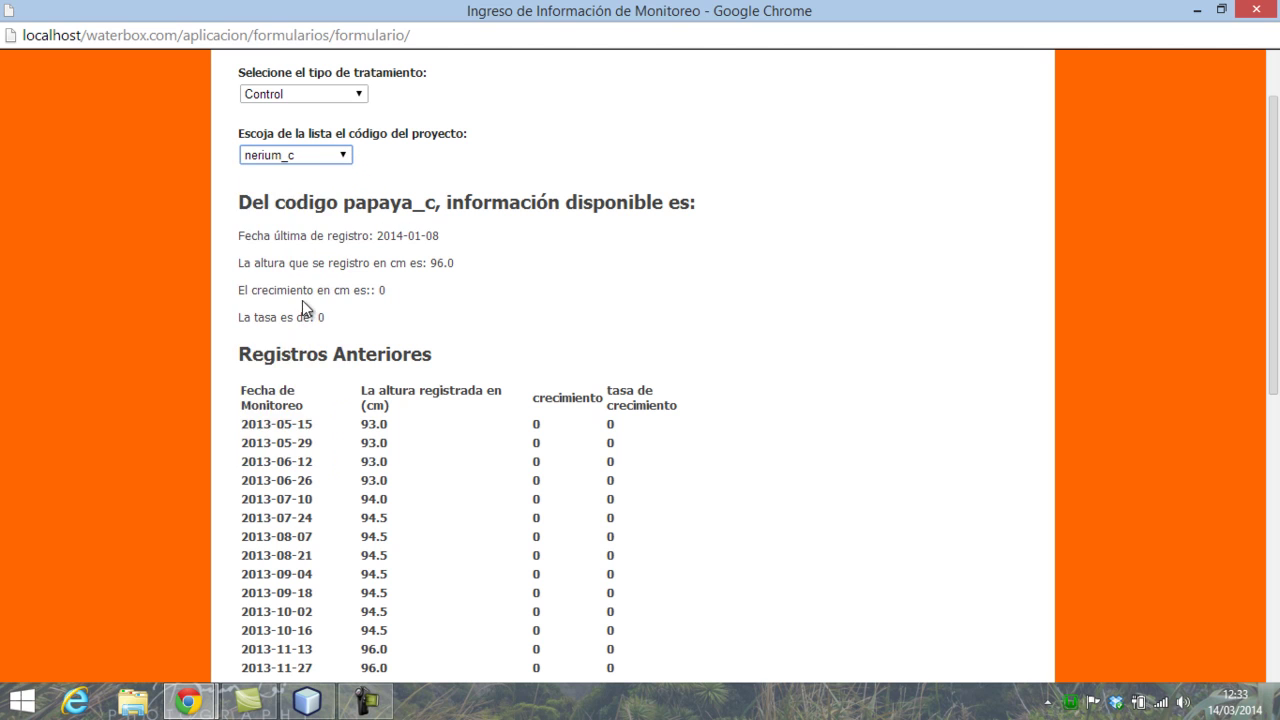
left_click(348, 158)
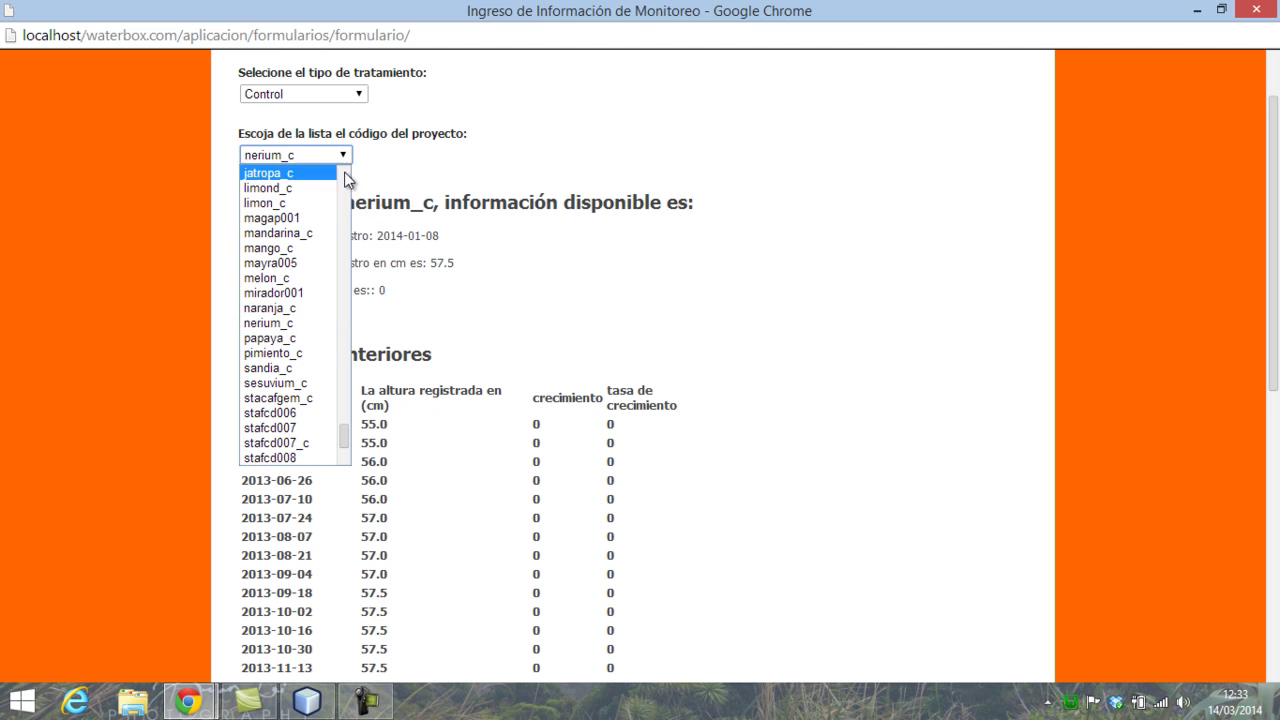
left_click(290, 338)
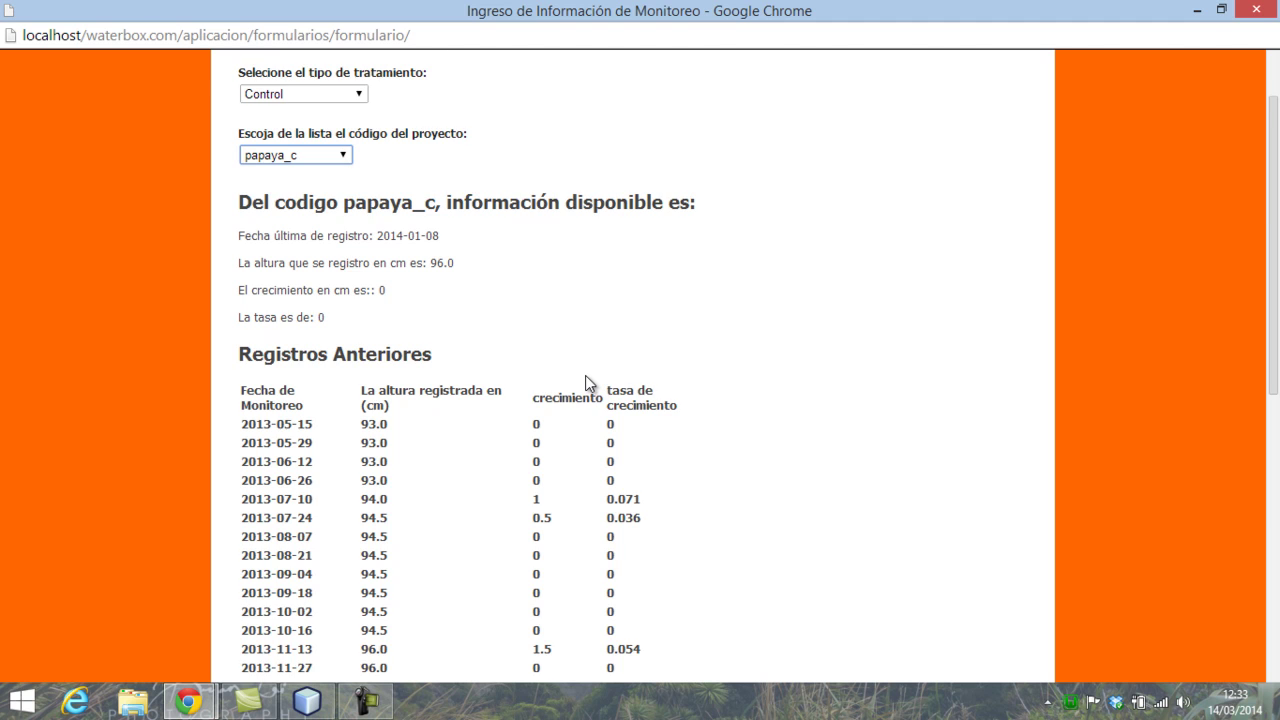
scroll(585, 375, "down", 3)
scroll(443, 423, "up", 2)
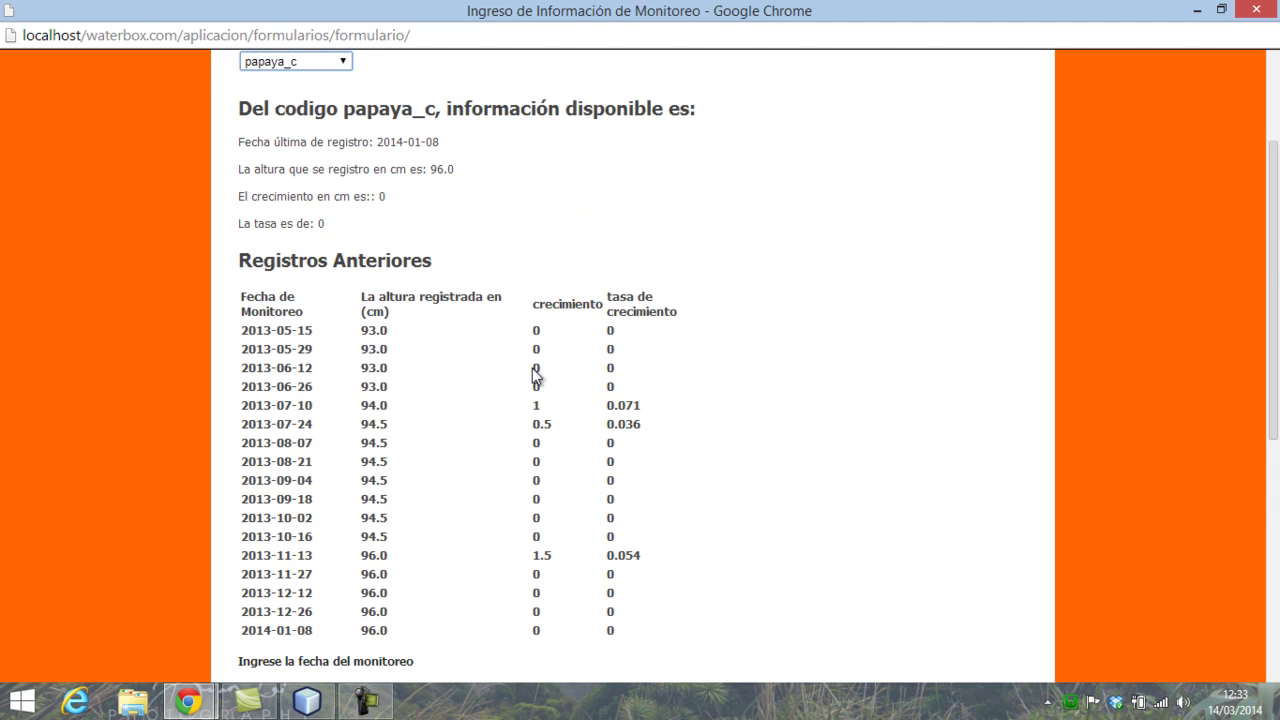
scroll(651, 434, "down", 3)
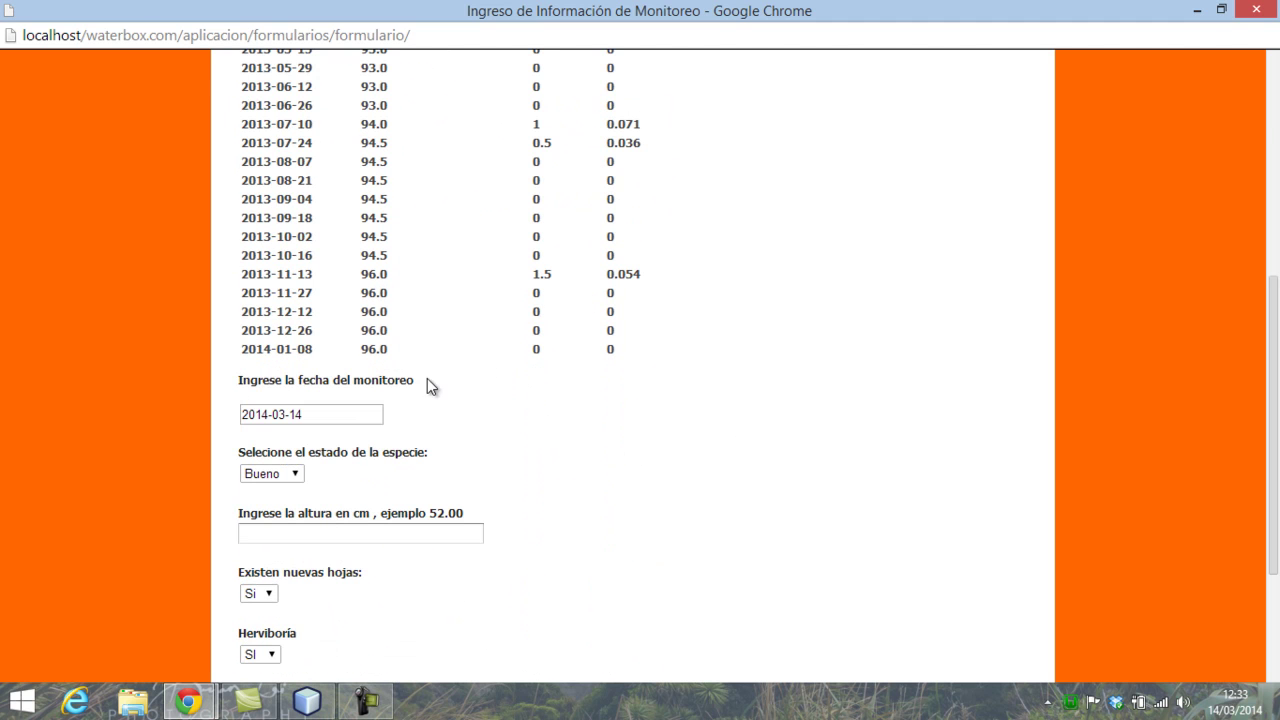
scroll(574, 288, "up", 2)
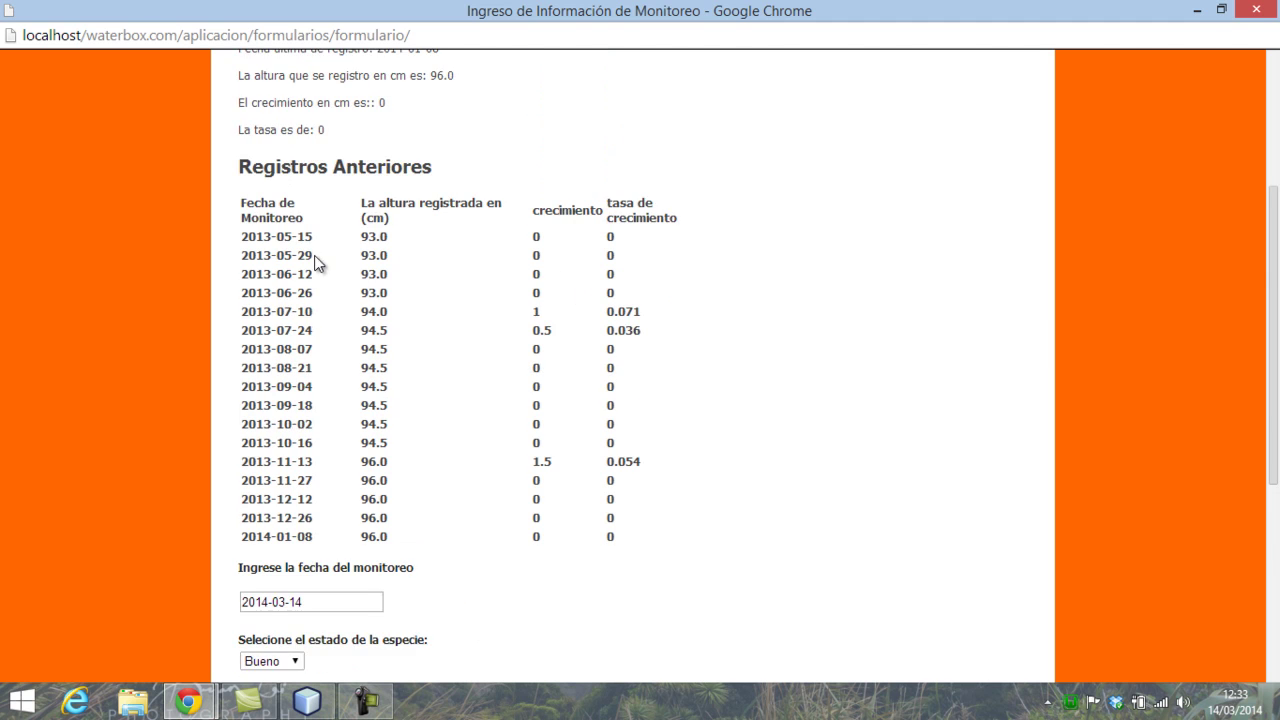
scroll(314, 255, "up", 2)
- Select project code tomate_c and check its last recorded height of 145
left_click(338, 156)
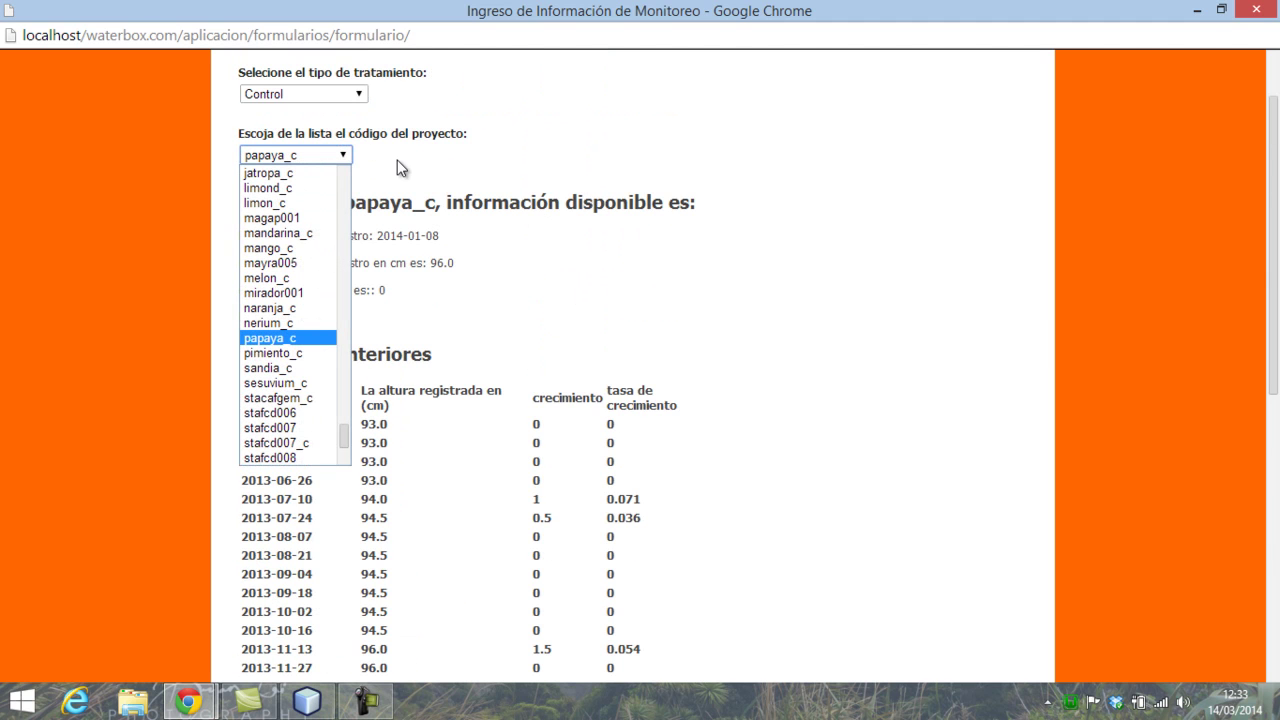
key("t")
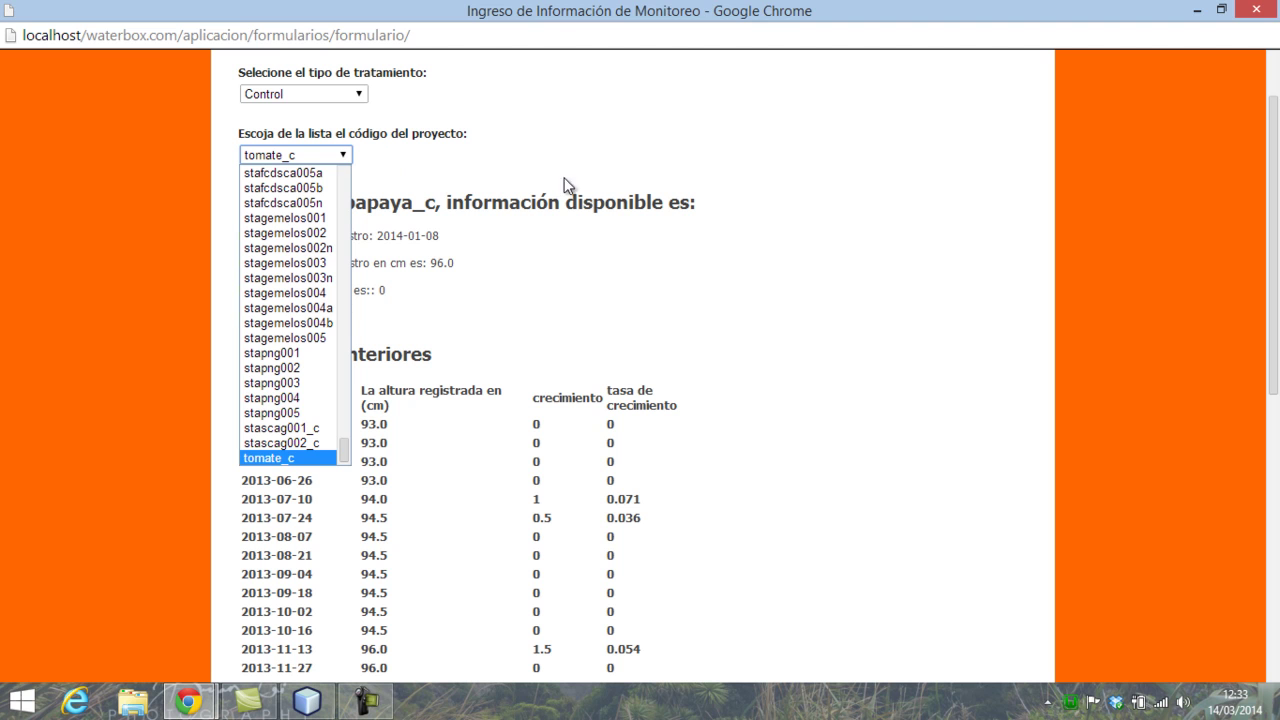
left_click(286, 457)
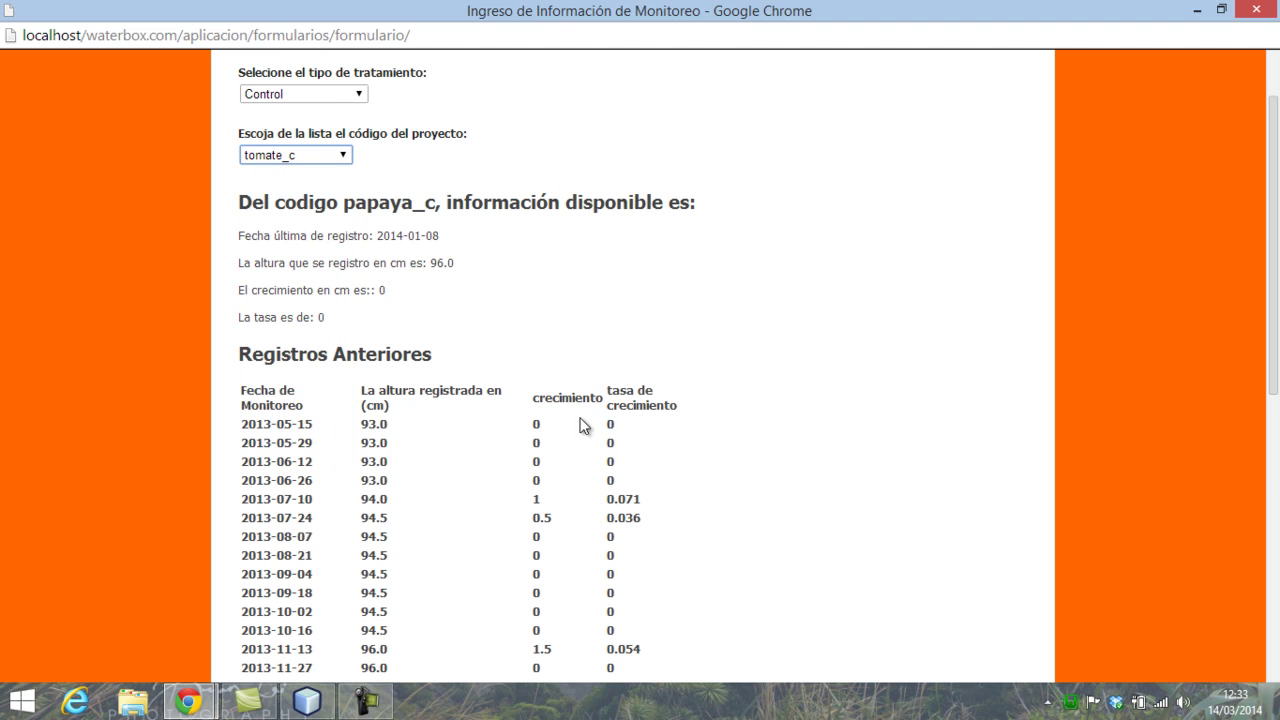
scroll(580, 423, "down", 2)
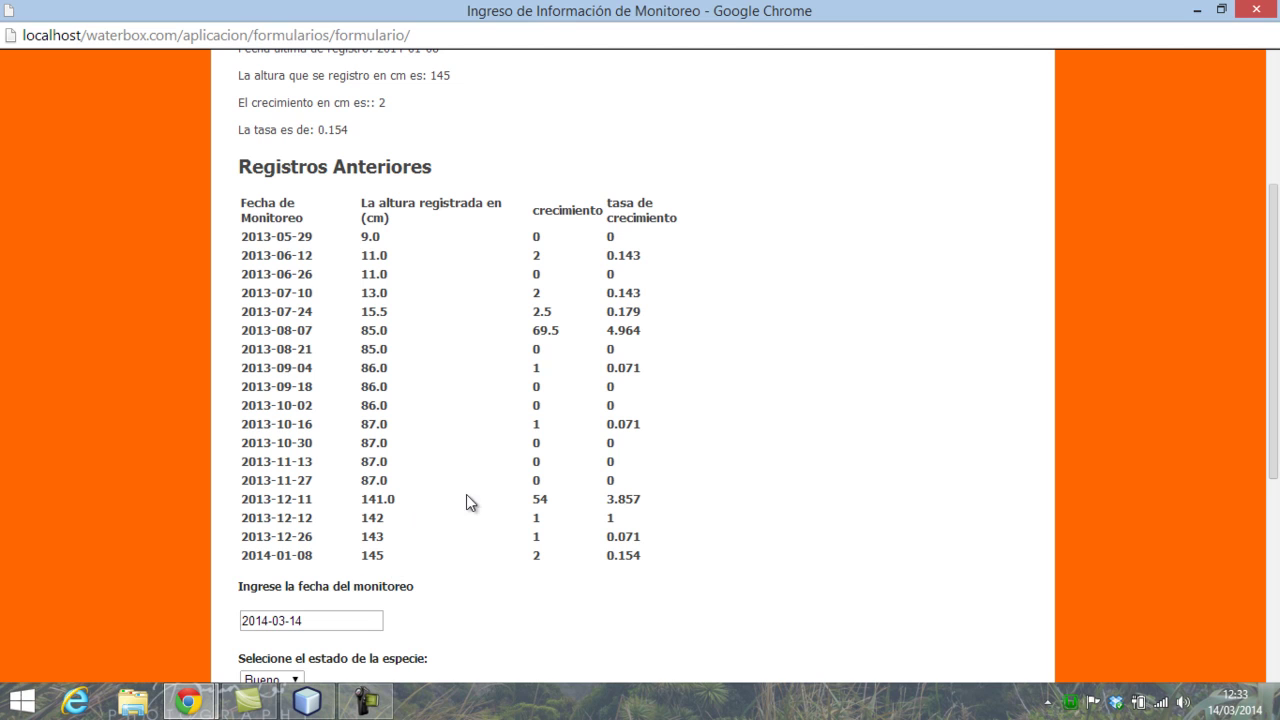
left_click_drag(360, 558, 410, 558)
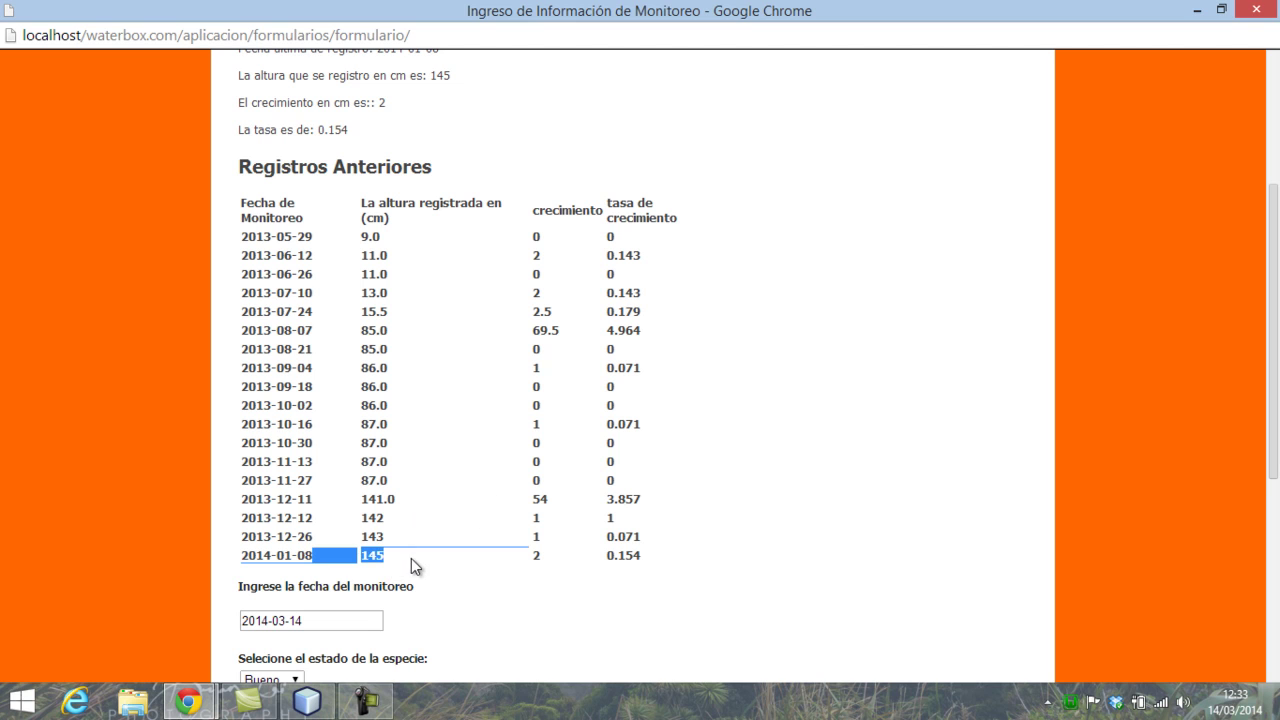
left_click(420, 558)
scroll(424, 557, "up", 2)
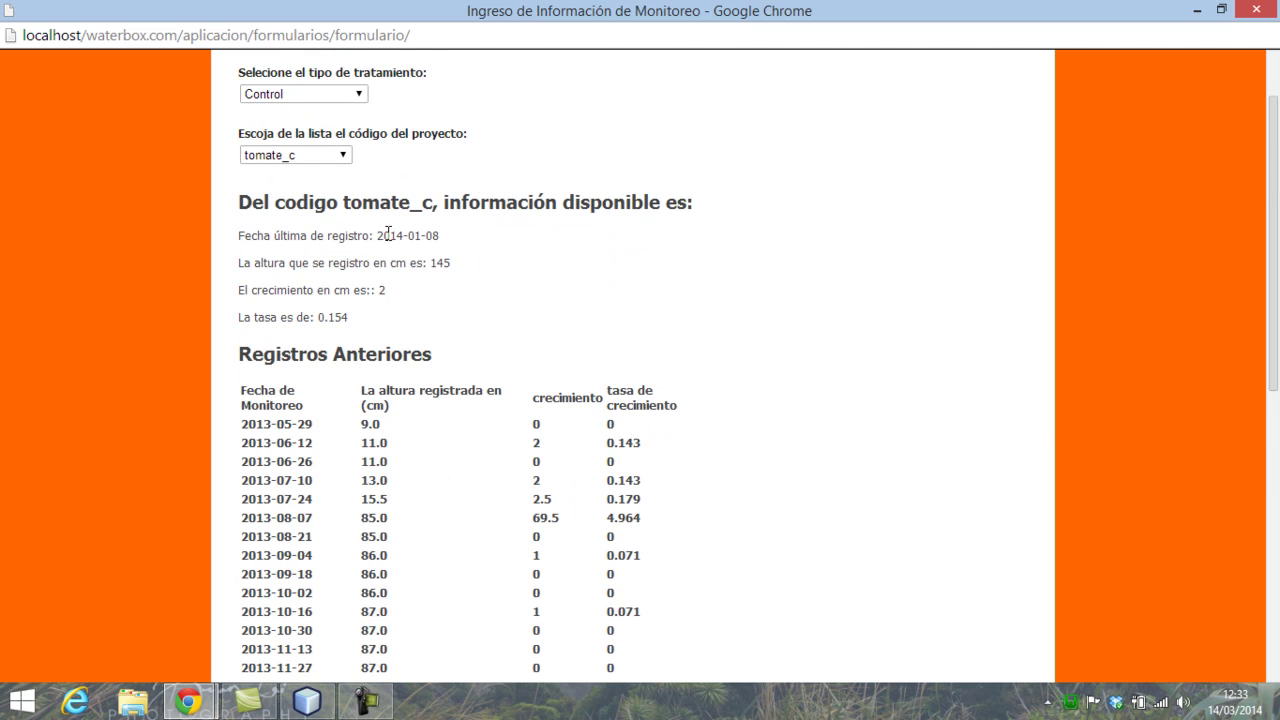
- Highlight the tomate_c code in the heading, then minimize the monitoring form window
left_click_drag(435, 204, 345, 202)
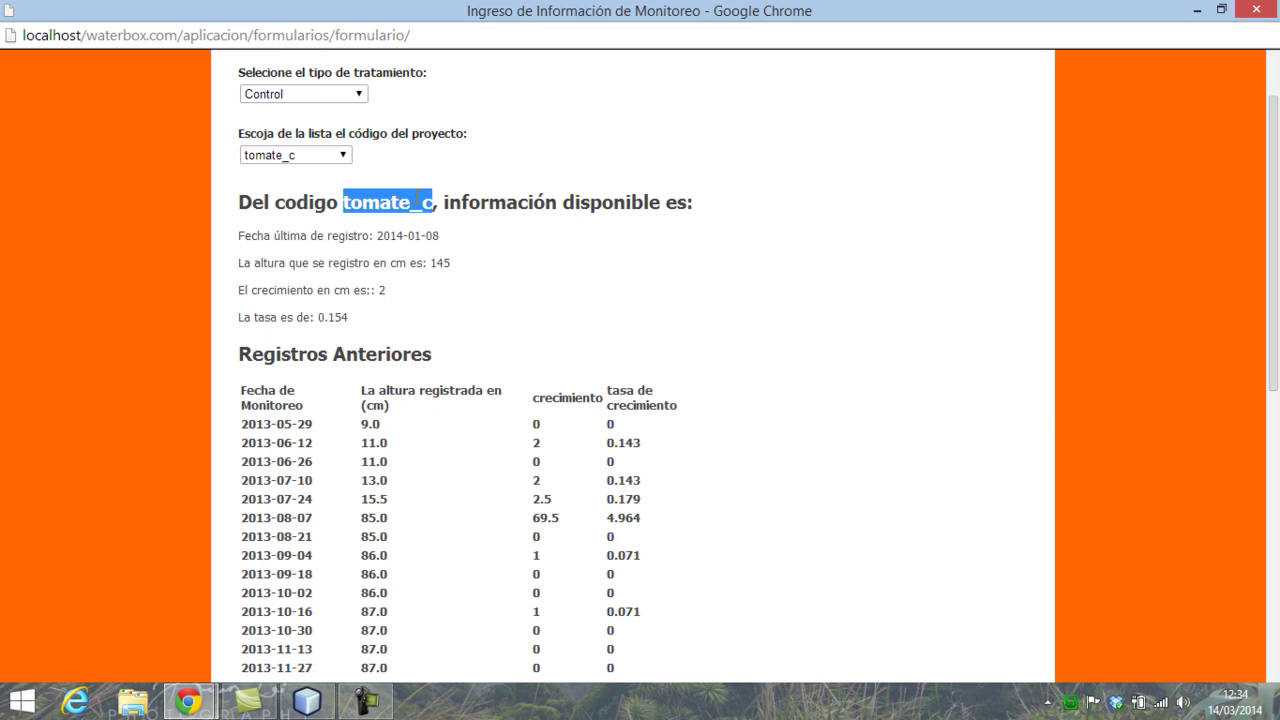
right_click(417, 202)
left_click(438, 209)
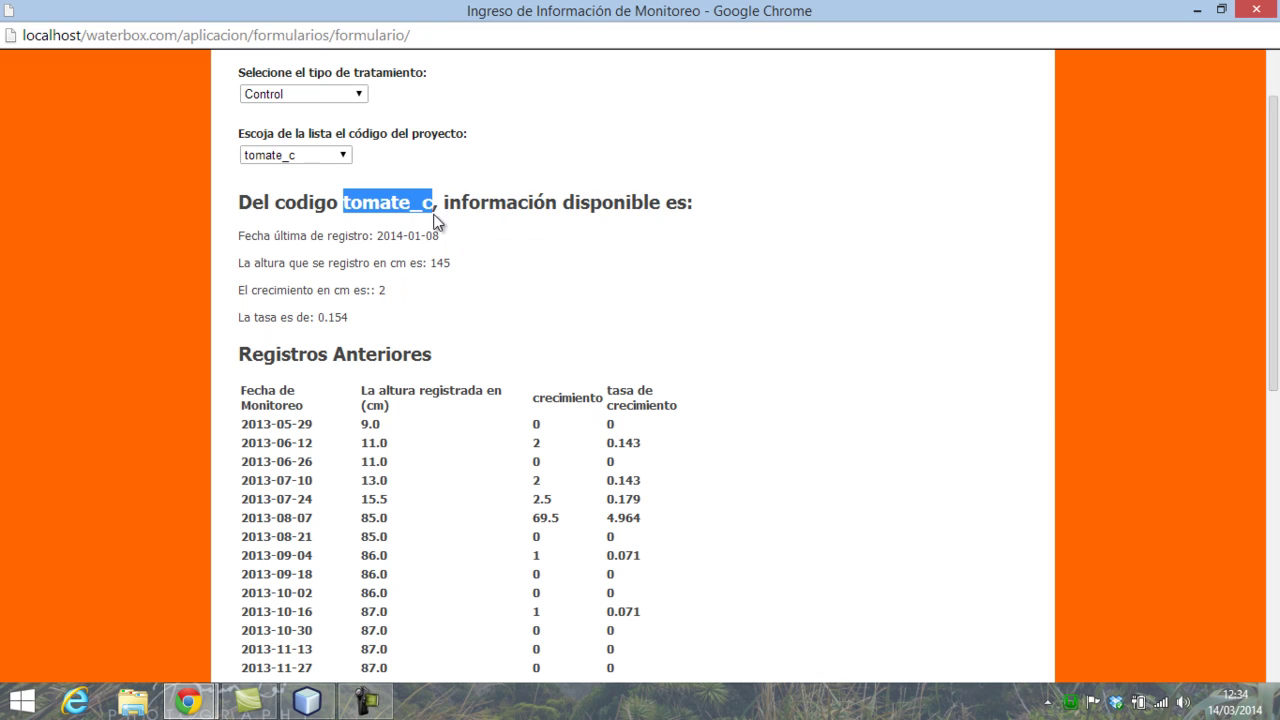
left_click(1203, 18)
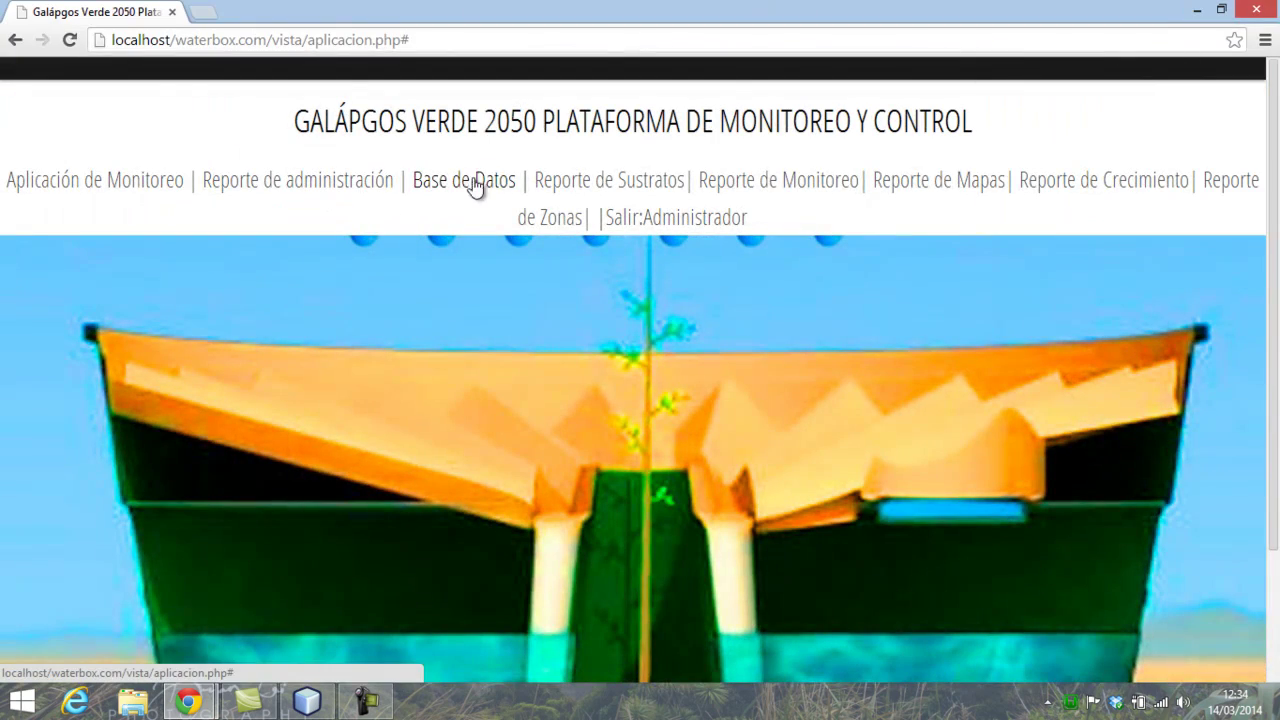
- Open the Personal user table, maximize its window, and expand the page list
left_click(469, 184)
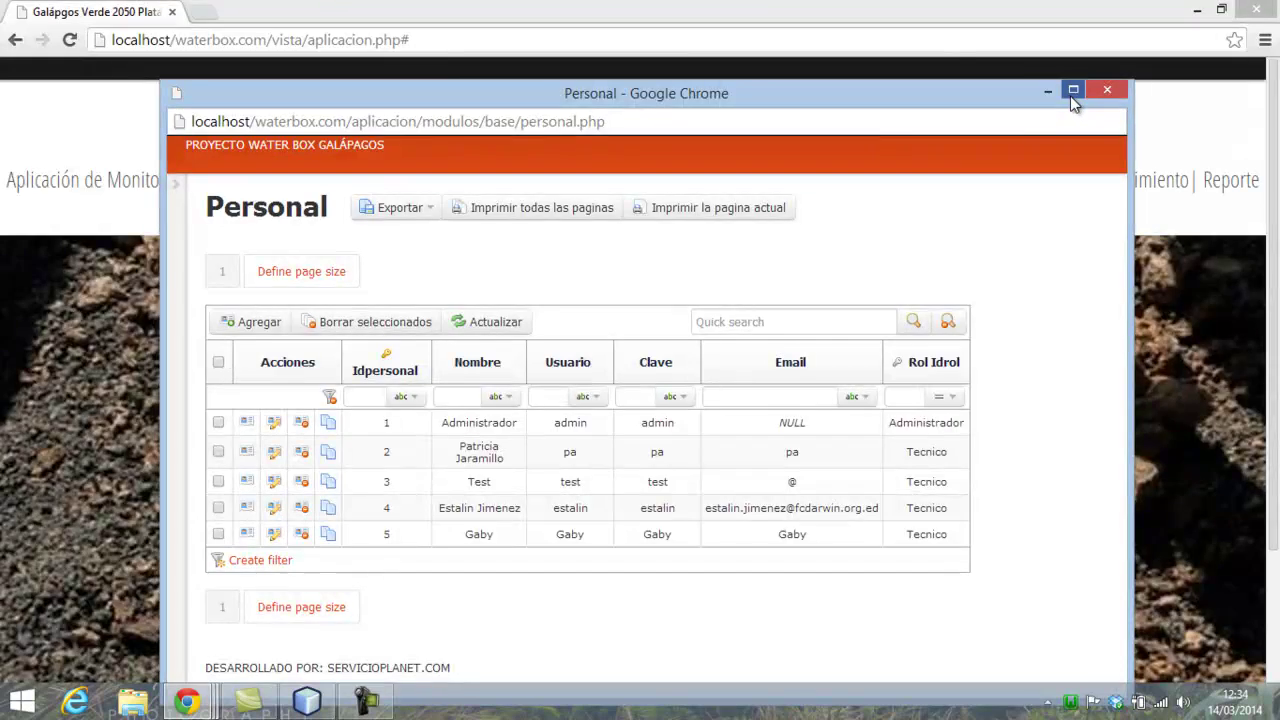
left_click(1073, 91)
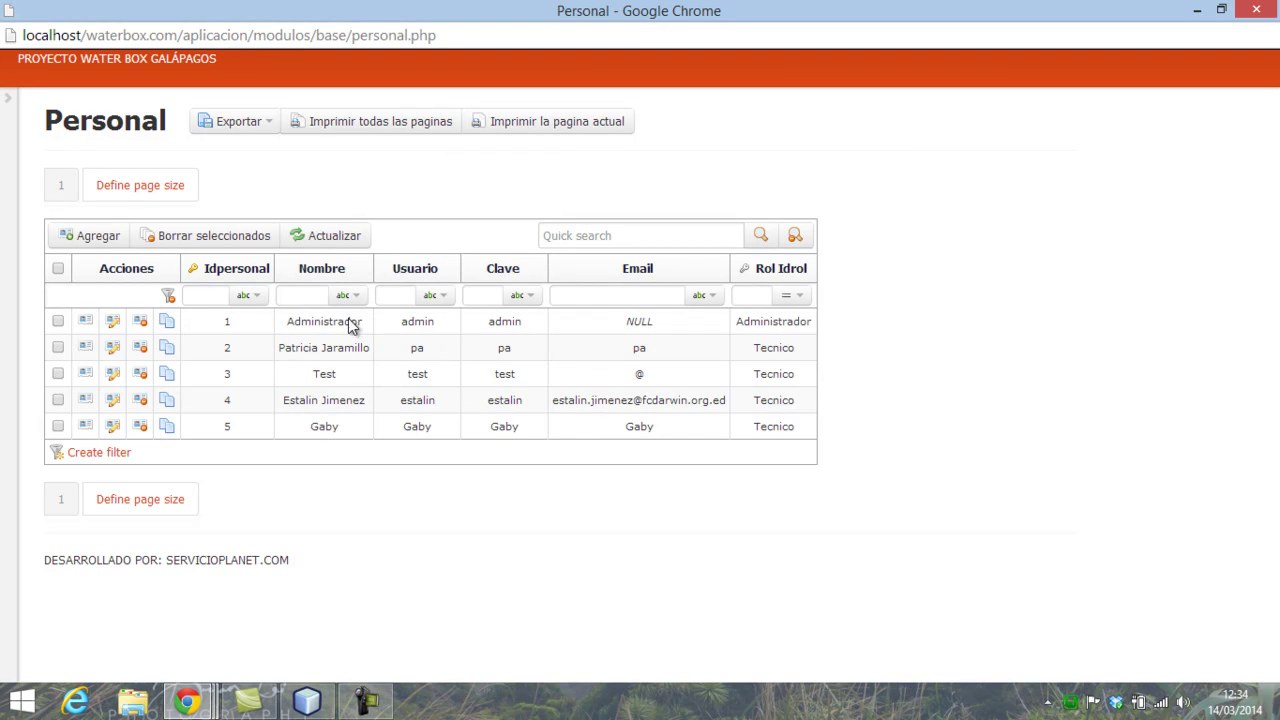
left_click(8, 99)
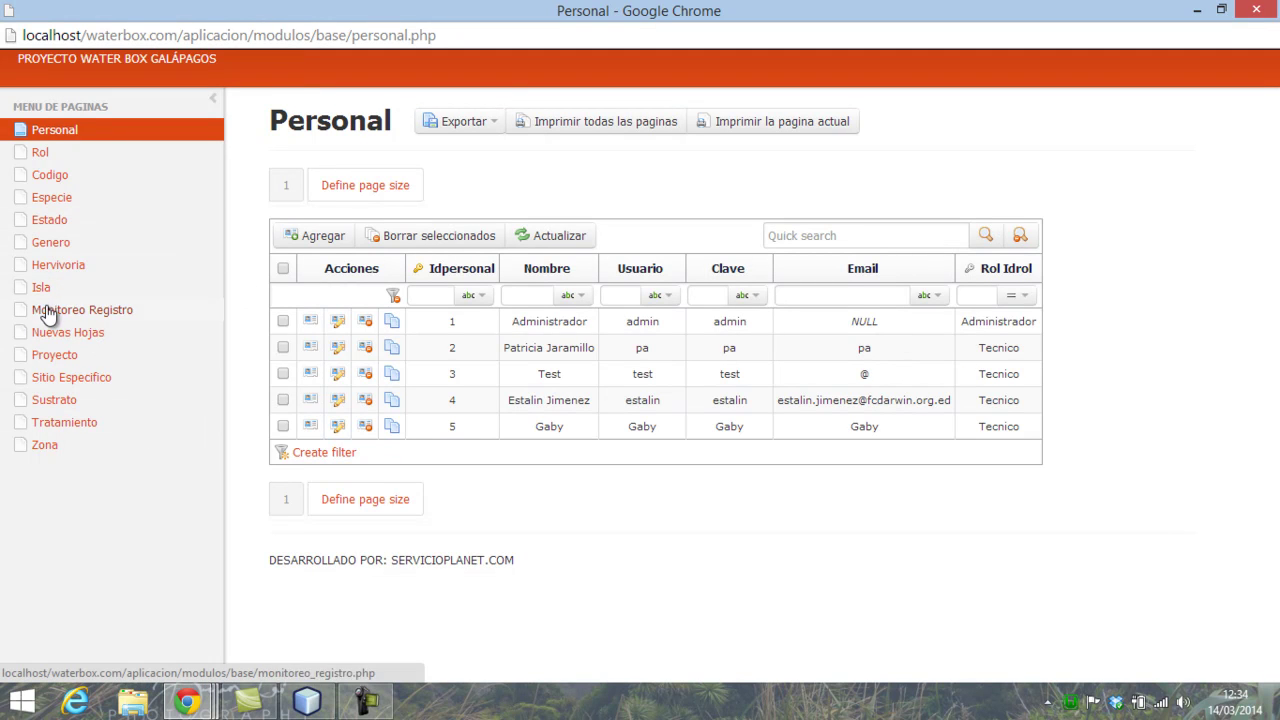
- View the Rol page's roles, cancel adding a new role, then open the Codigo page
left_click(40, 152)
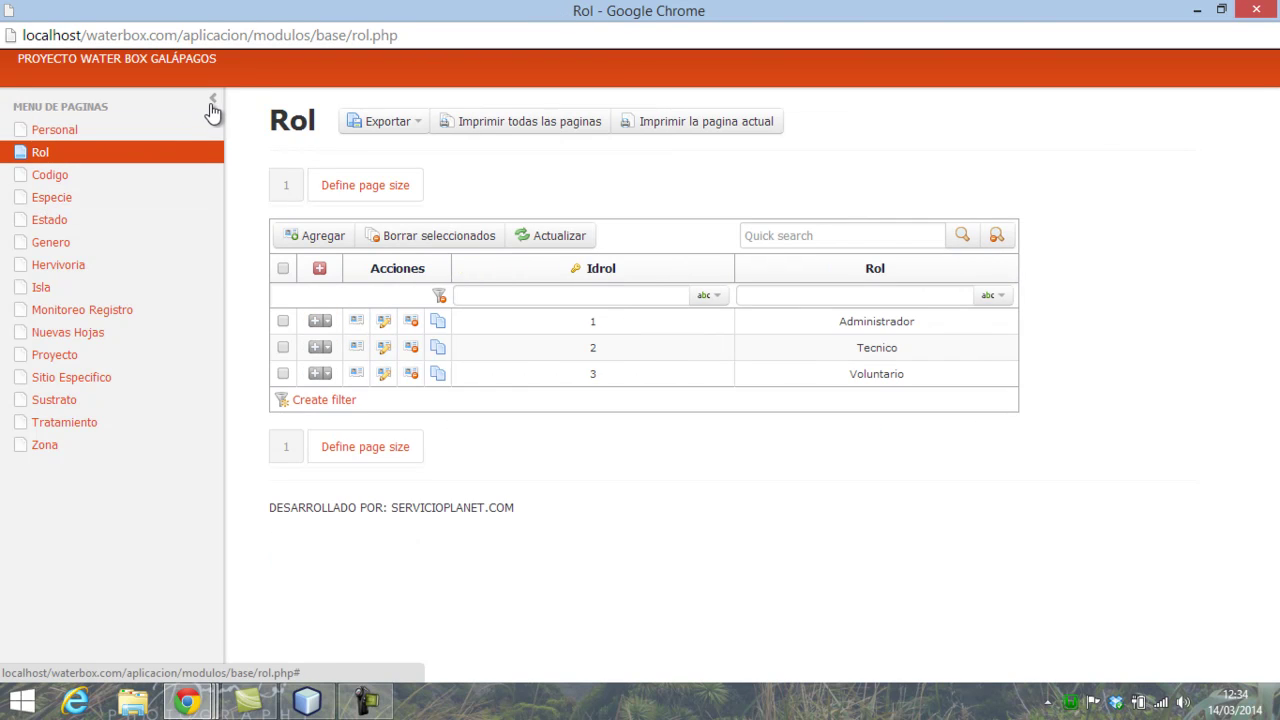
left_click(212, 98)
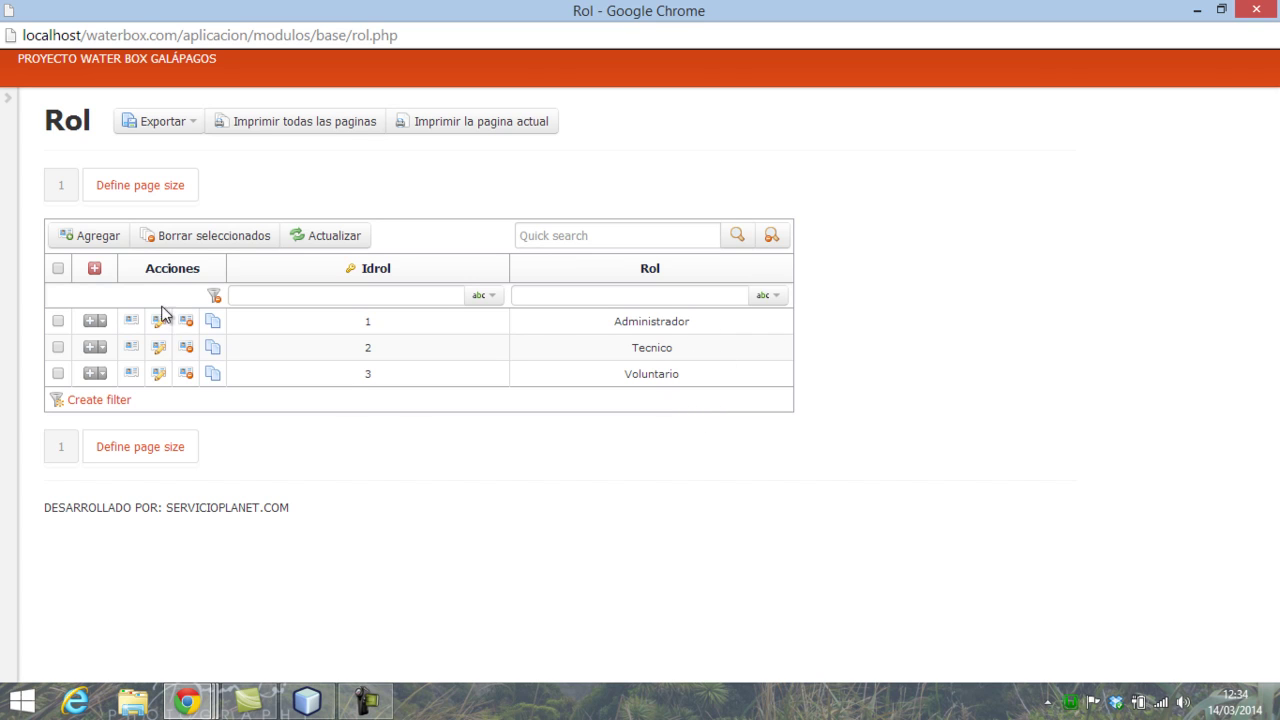
left_click(100, 240)
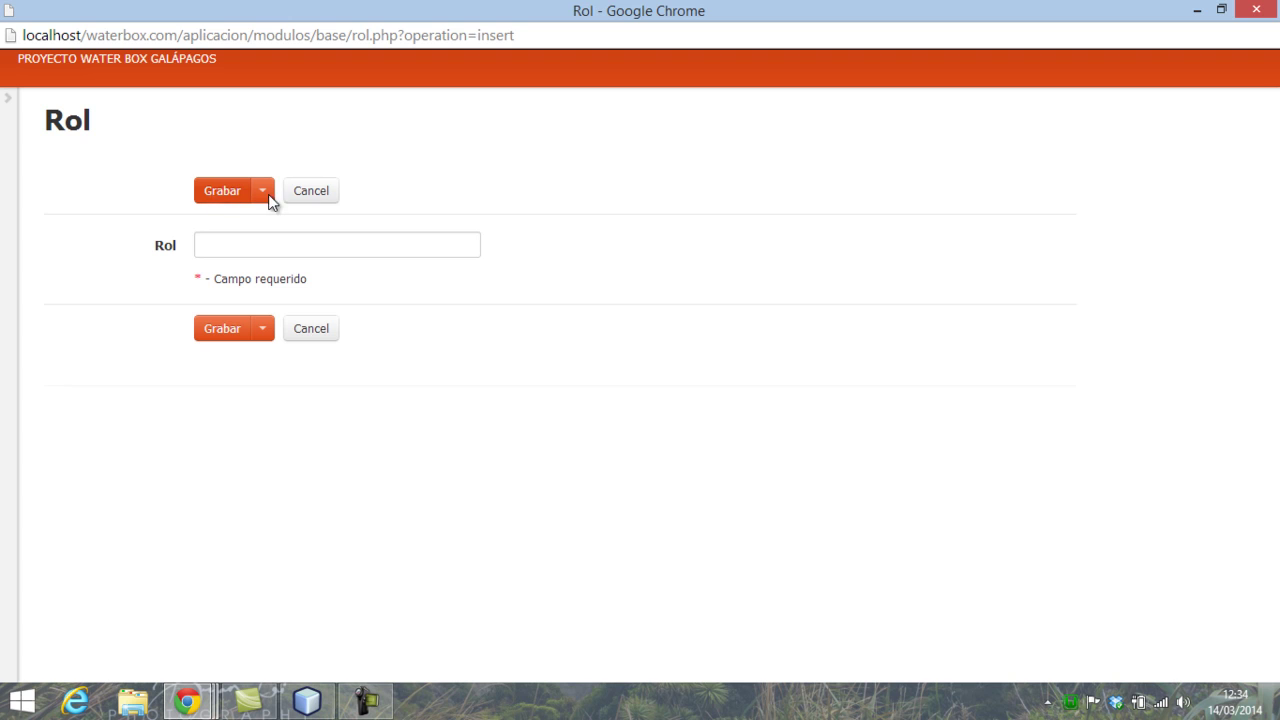
left_click(313, 197)
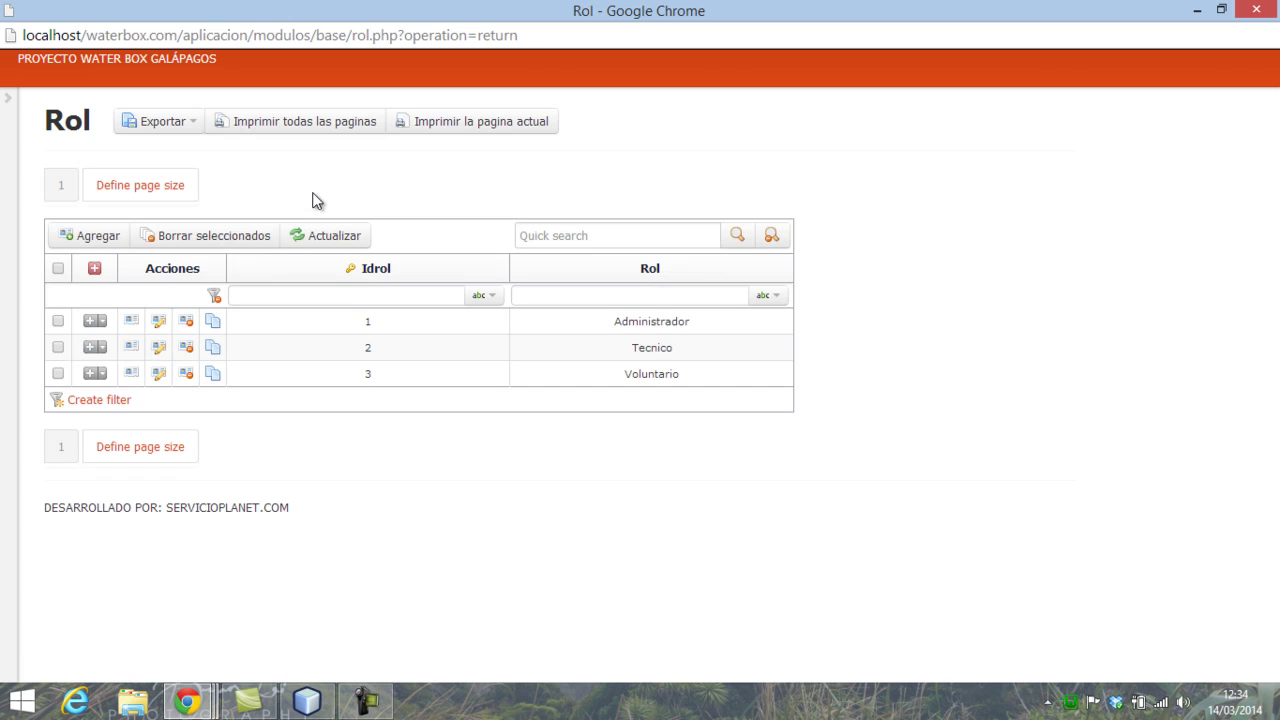
left_click(9, 102)
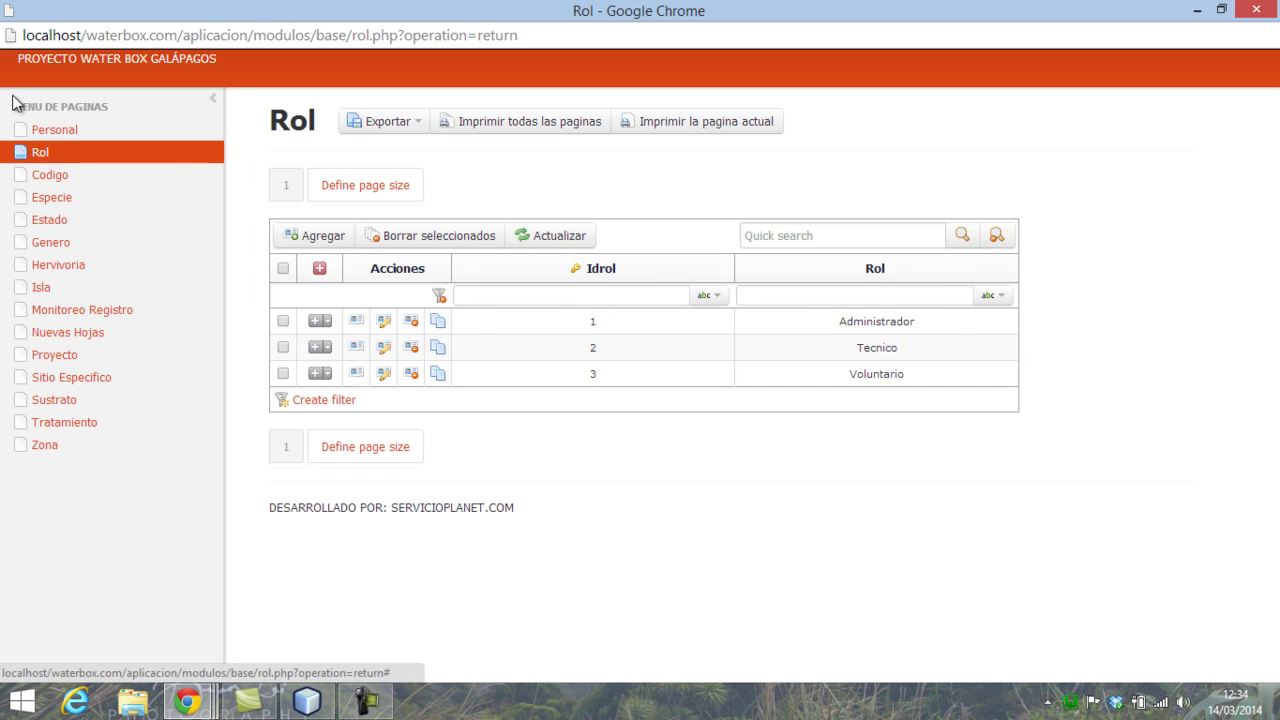
left_click(50, 176)
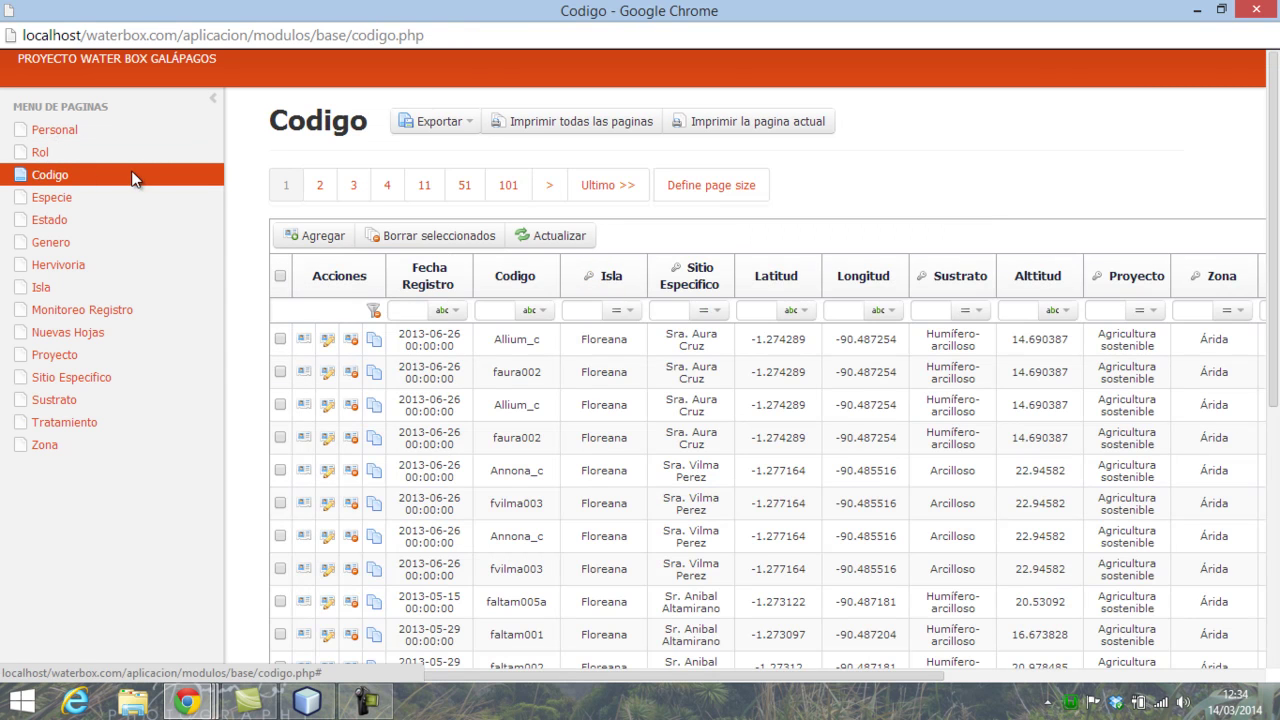
- Collapse the page list and scroll through the first page of plant codes
left_click(211, 97)
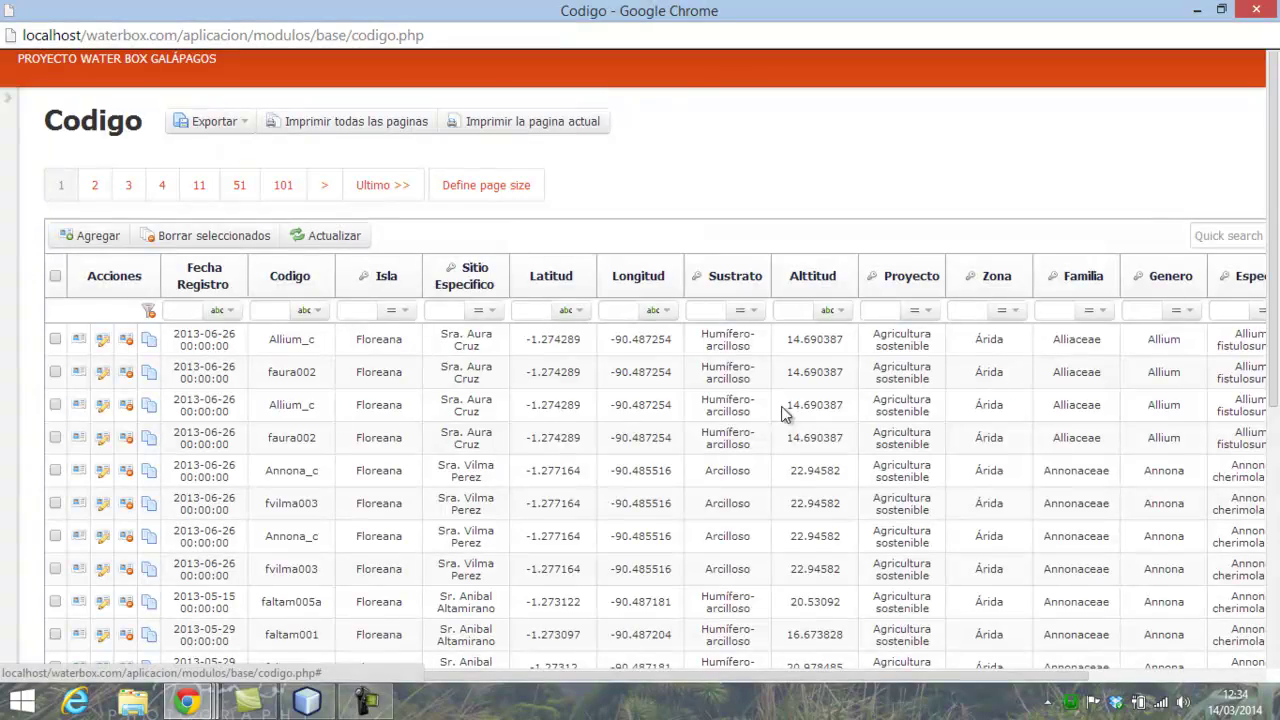
scroll(843, 462, "down", 2)
scroll(843, 461, "down", 3)
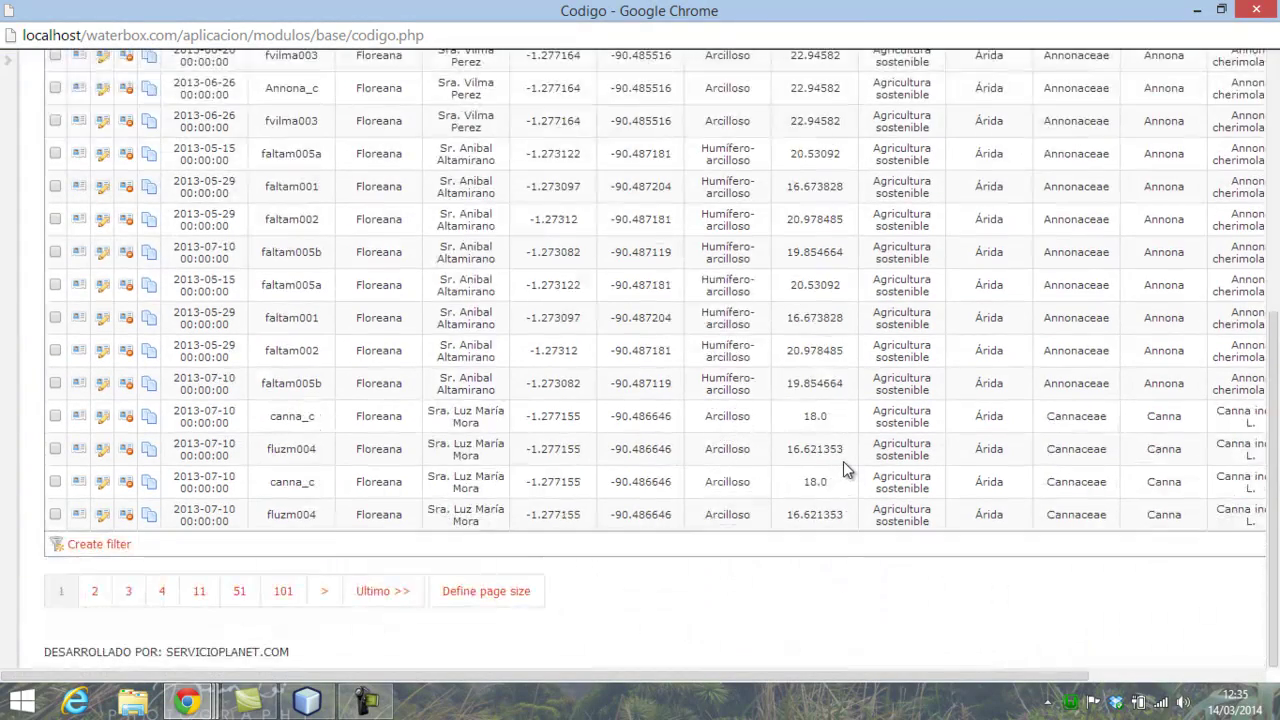
scroll(843, 461, "up", 5)
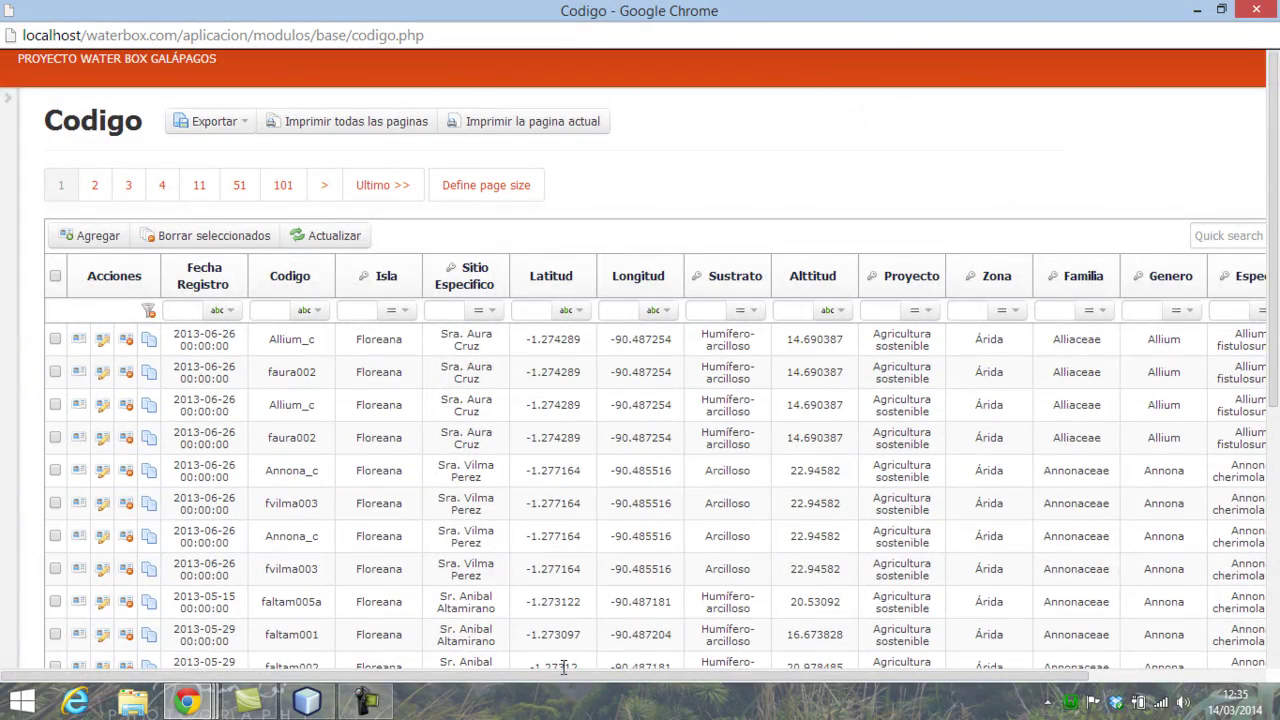
left_click_drag(566, 676, 794, 487)
scroll(558, 452, "down", 3)
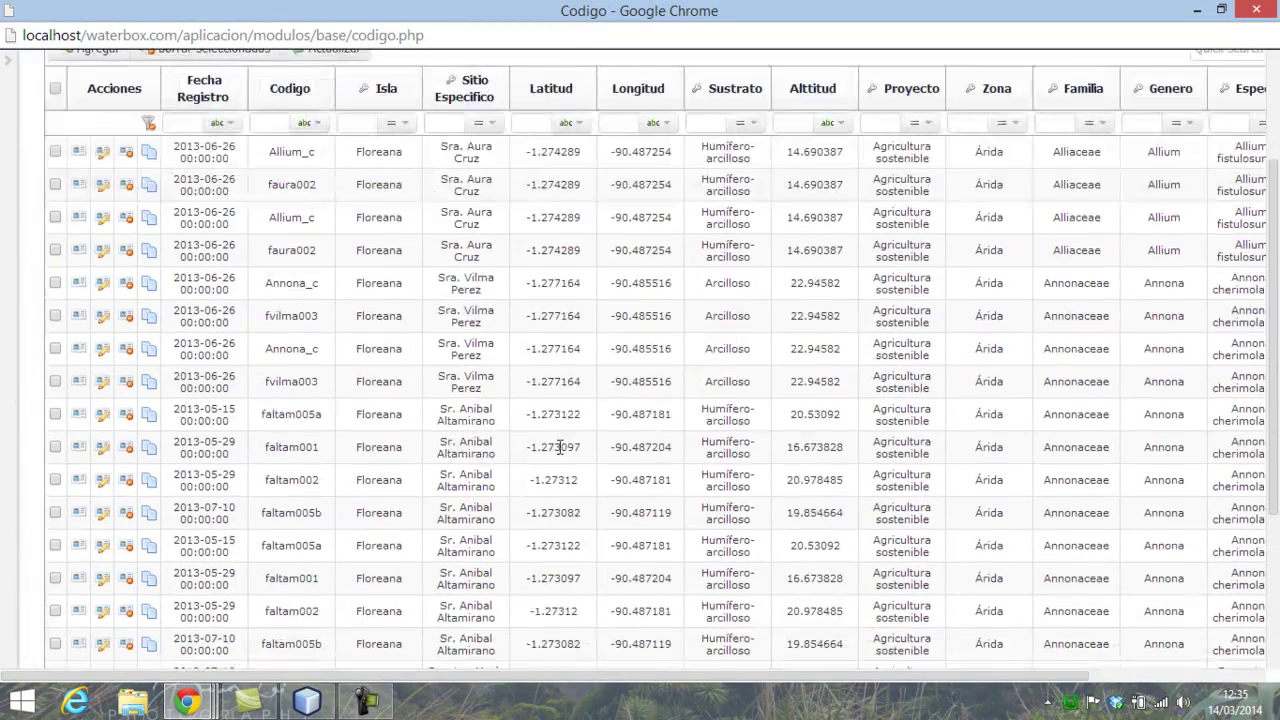
scroll(690, 437, "down", 2)
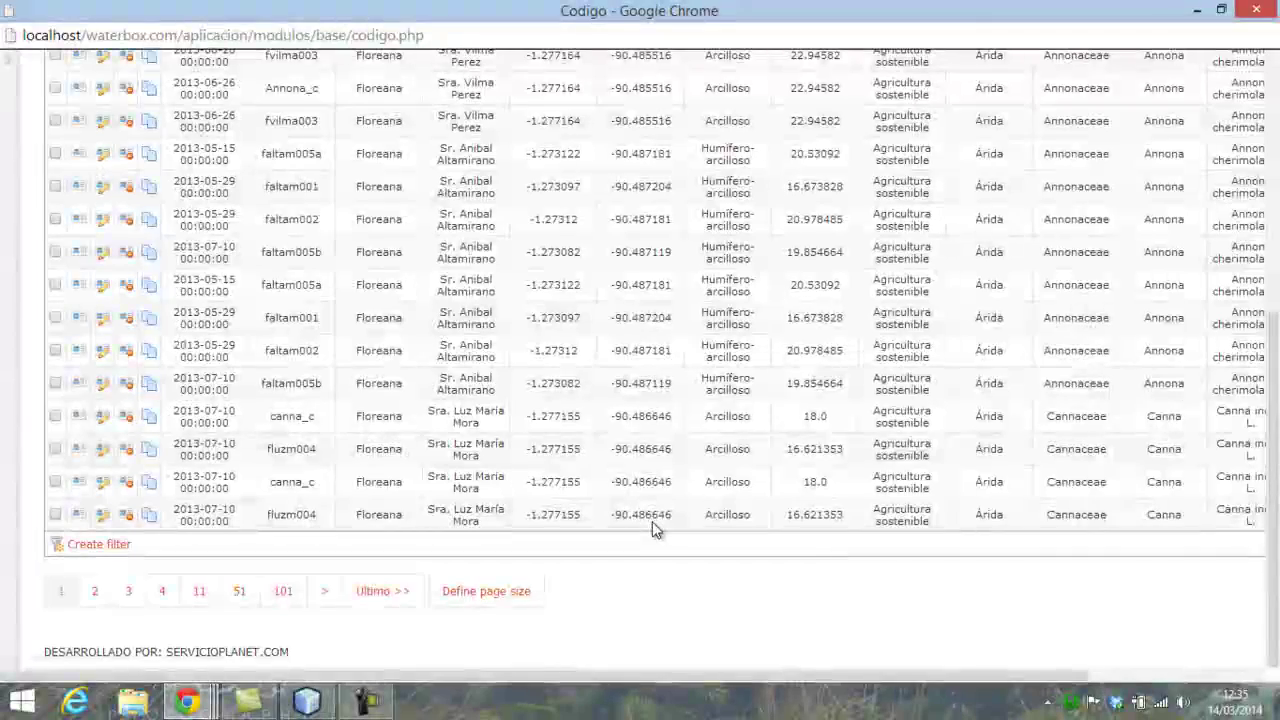
scroll(652, 521, "up", 4)
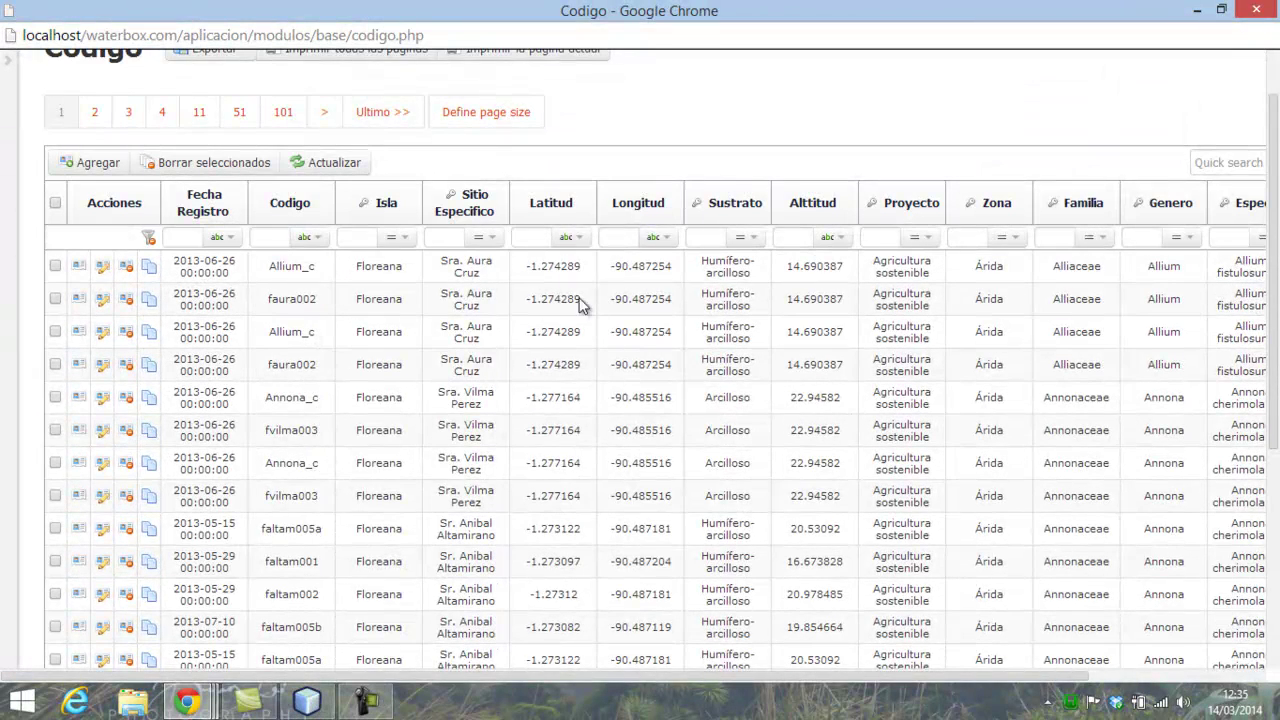
scroll(703, 358, "down", 2)
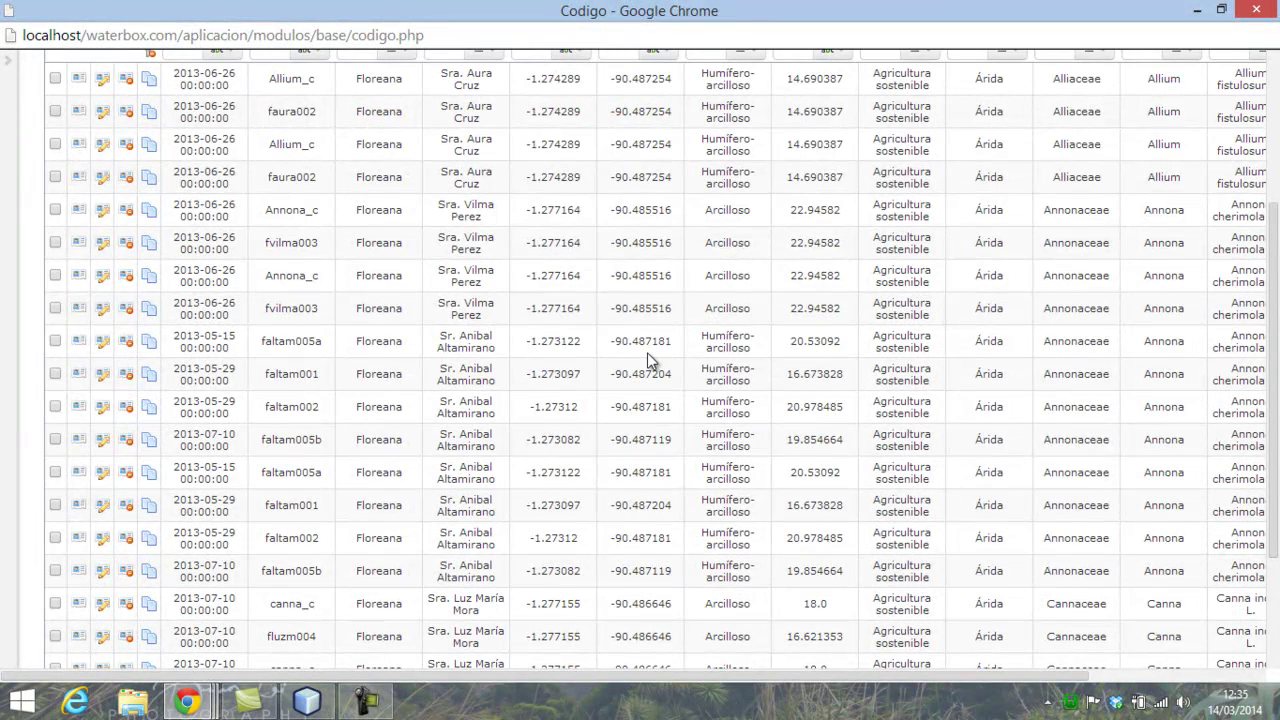
scroll(647, 352, "up", 3)
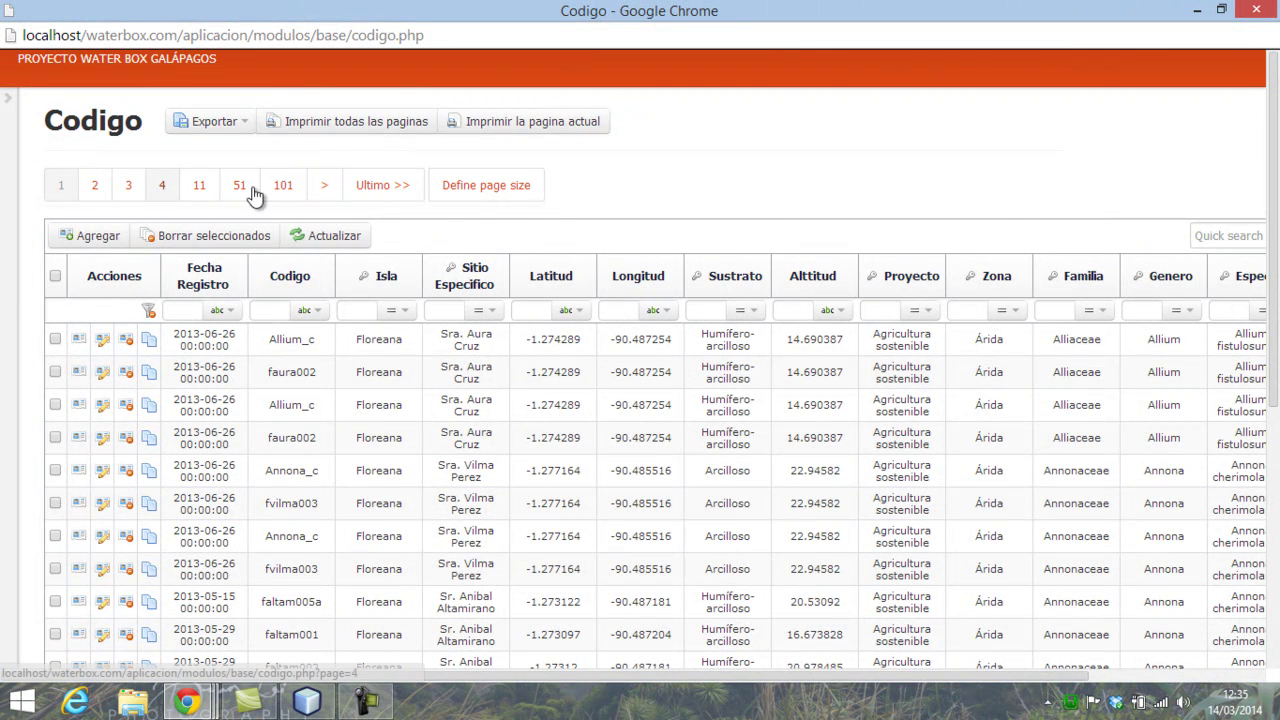
- Go to page 2 of the Codigo table and restore the page list
left_click(323, 186)
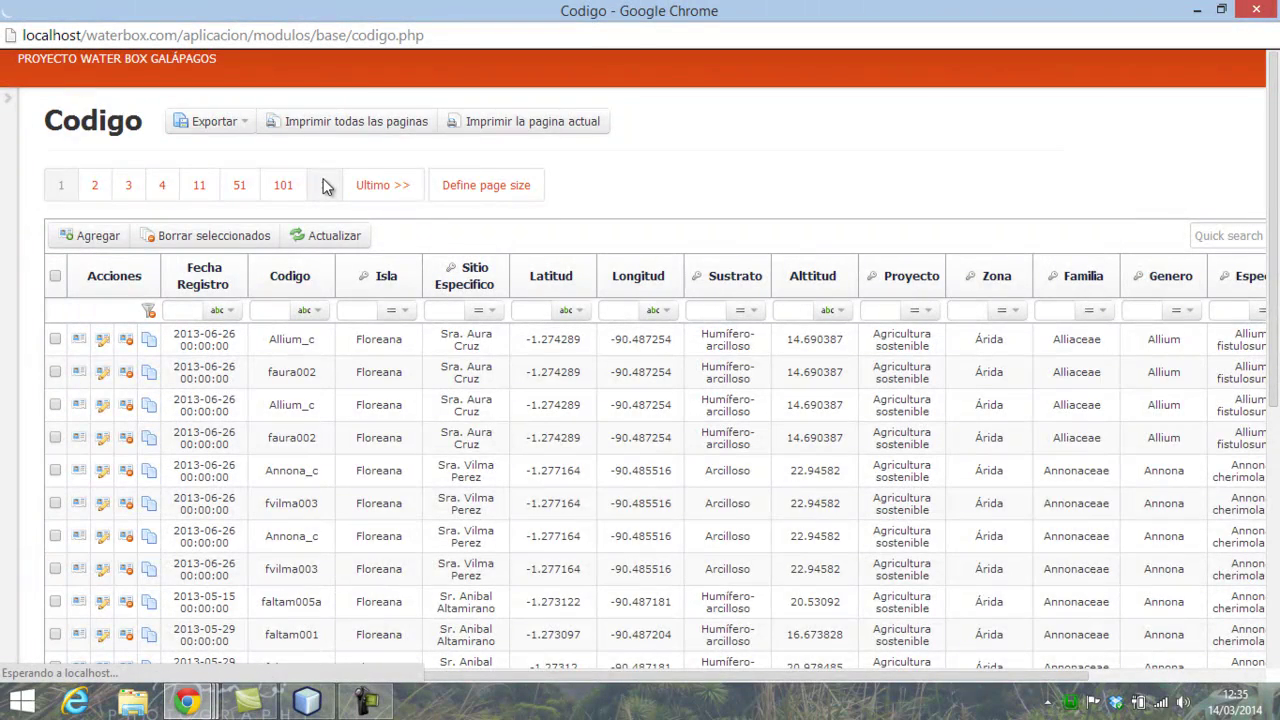
scroll(603, 428, "down", 5)
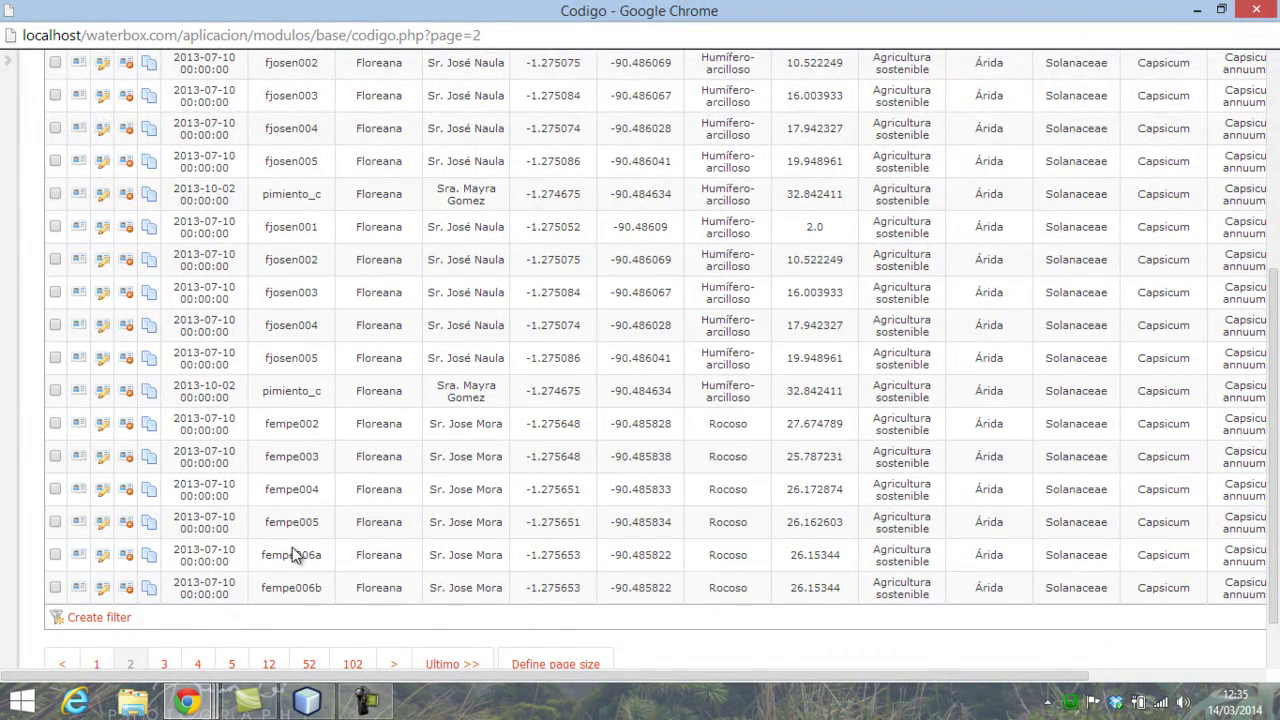
scroll(294, 560, "up", 5)
left_click(8, 100)
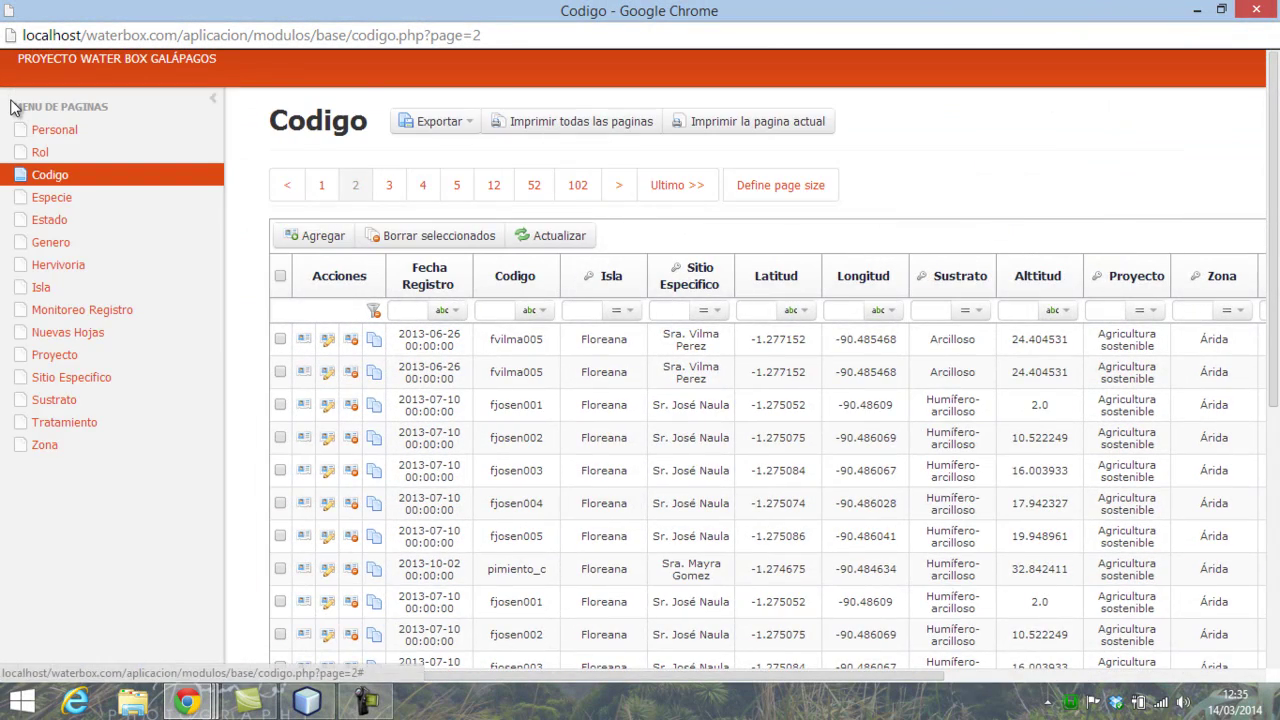
- Browse the Especie species list, then the Estado plant states
left_click(45, 200)
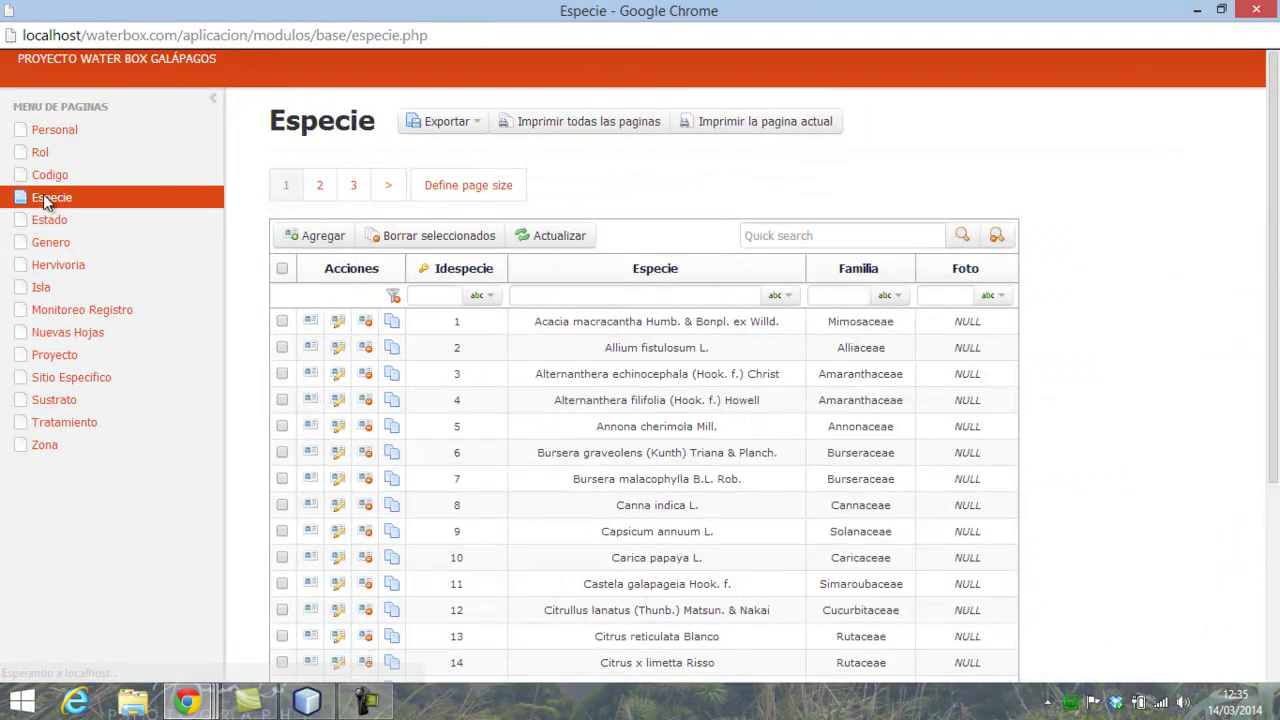
scroll(923, 400, "down", 3)
scroll(923, 400, "up", 3)
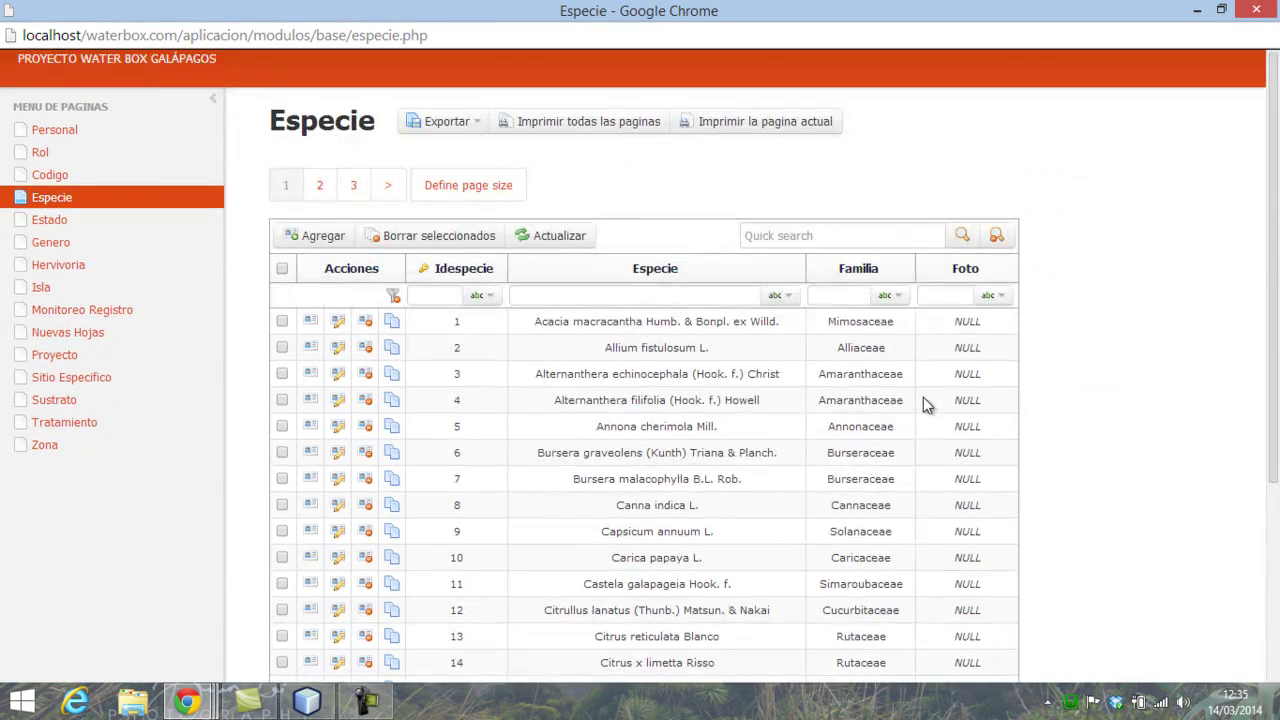
scroll(790, 372, "down", 3)
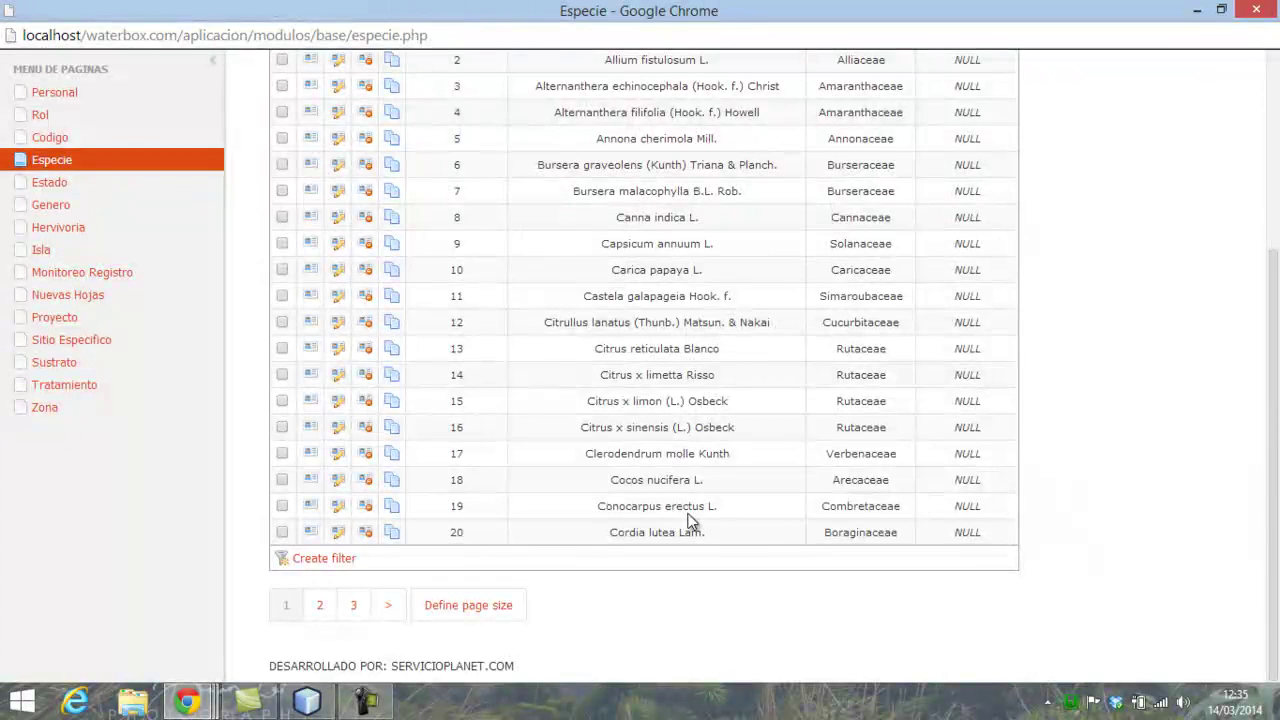
scroll(690, 505, "up", 3)
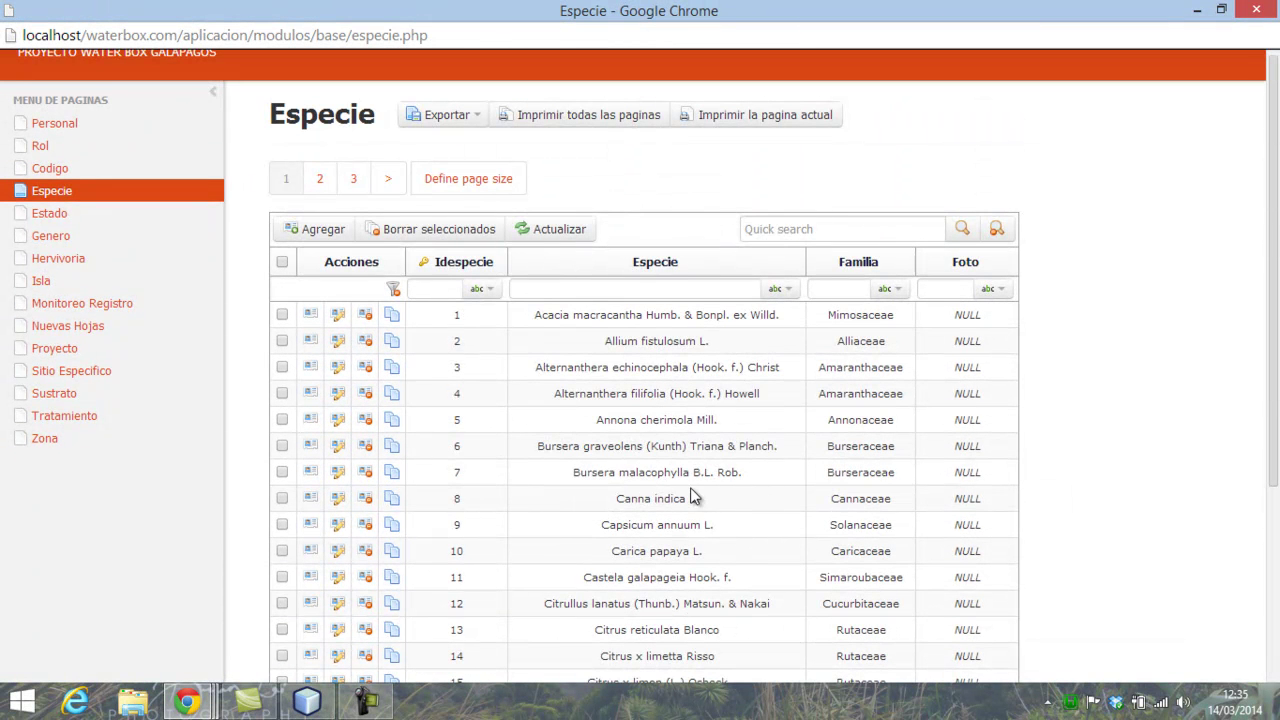
left_click(58, 214)
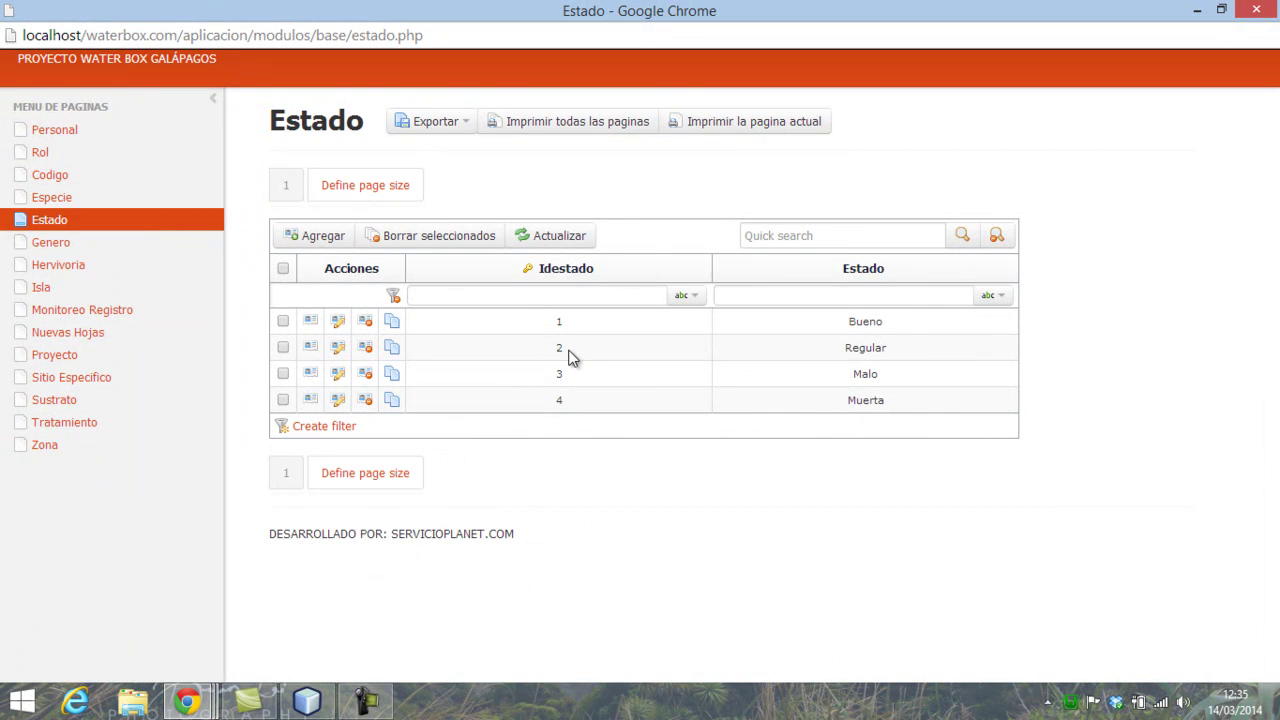
- View the Genero, Hervivoria and Isla catalogues, then the Monitoreo Registro records
left_click(42, 246)
scroll(877, 290, "down", 3)
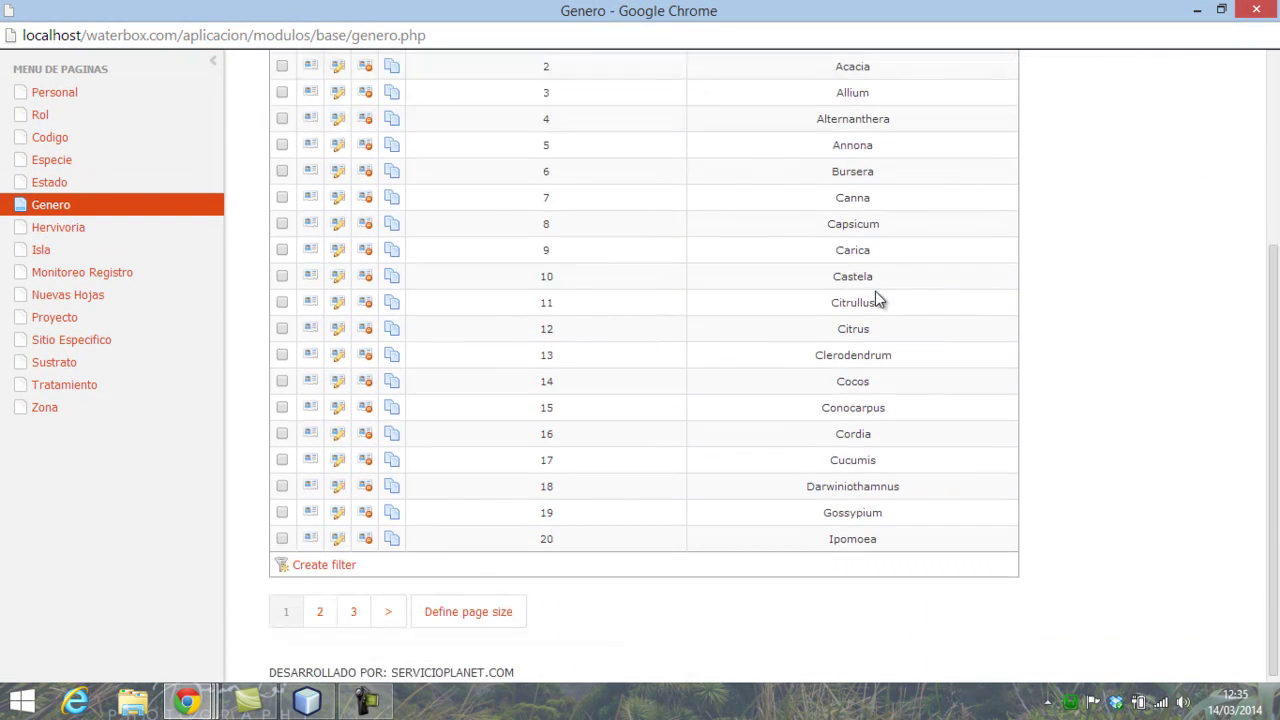
scroll(766, 343, "up", 3)
left_click(63, 262)
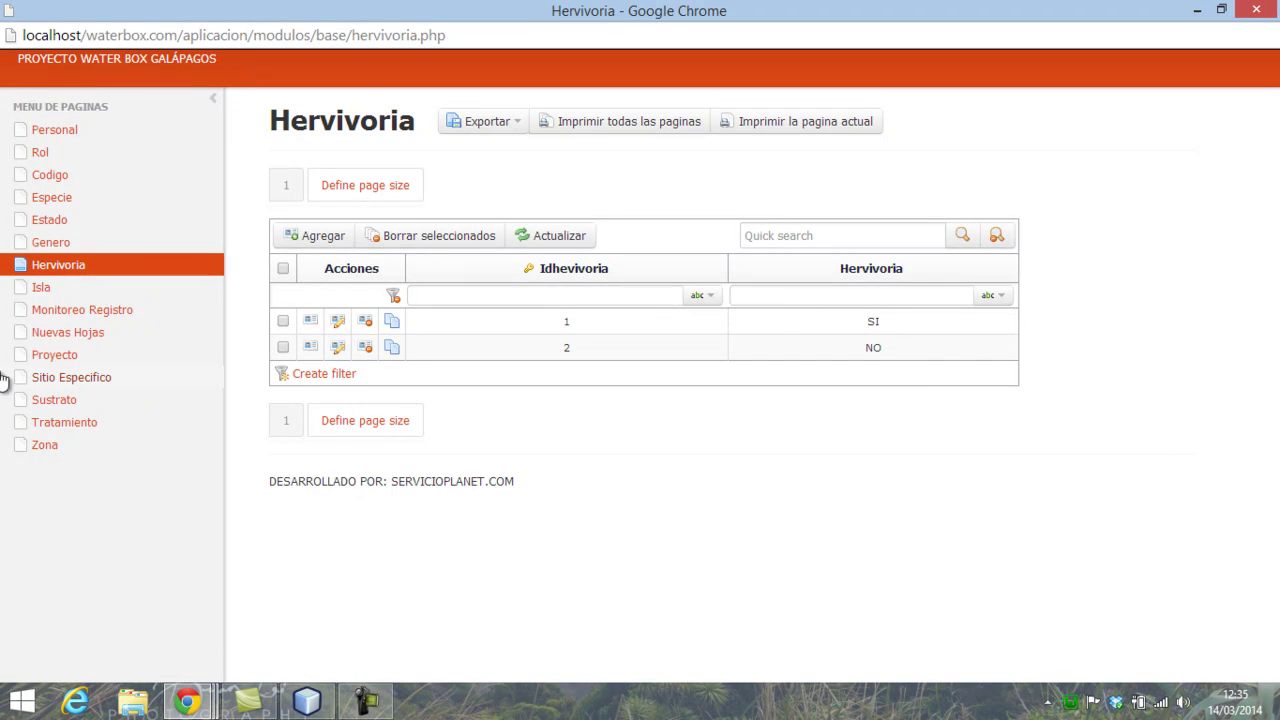
left_click(39, 288)
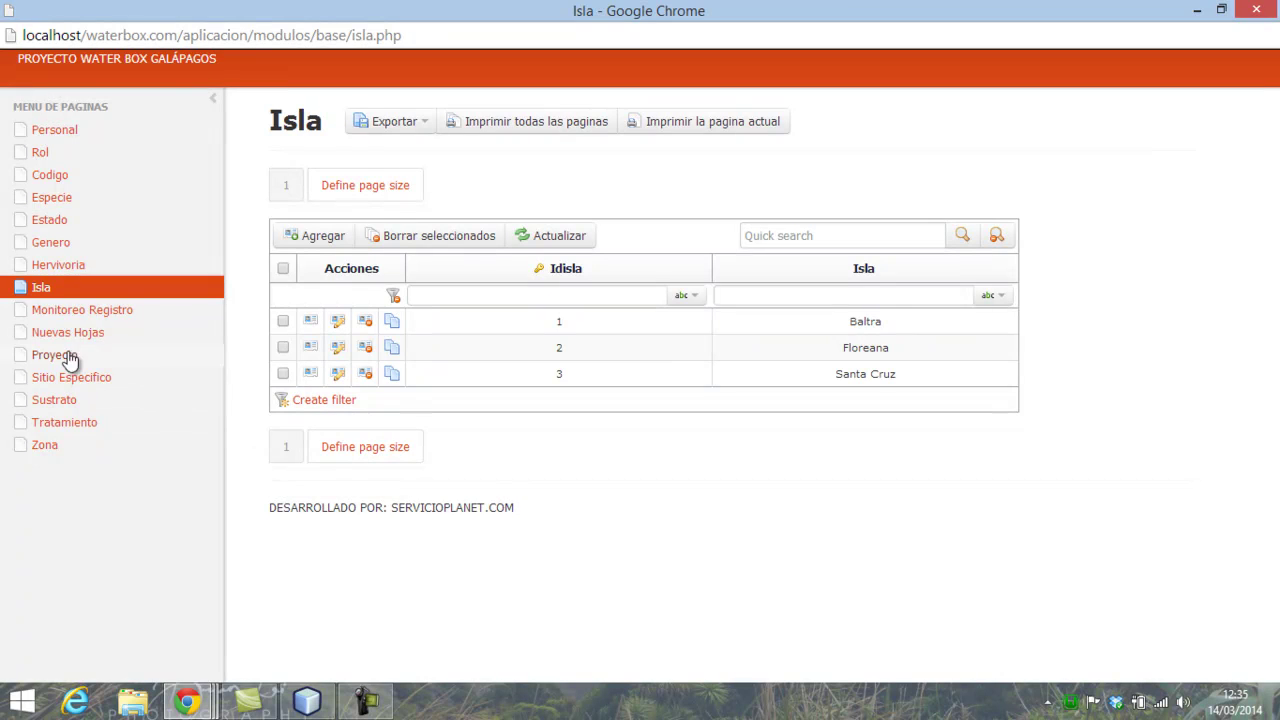
left_click(100, 318)
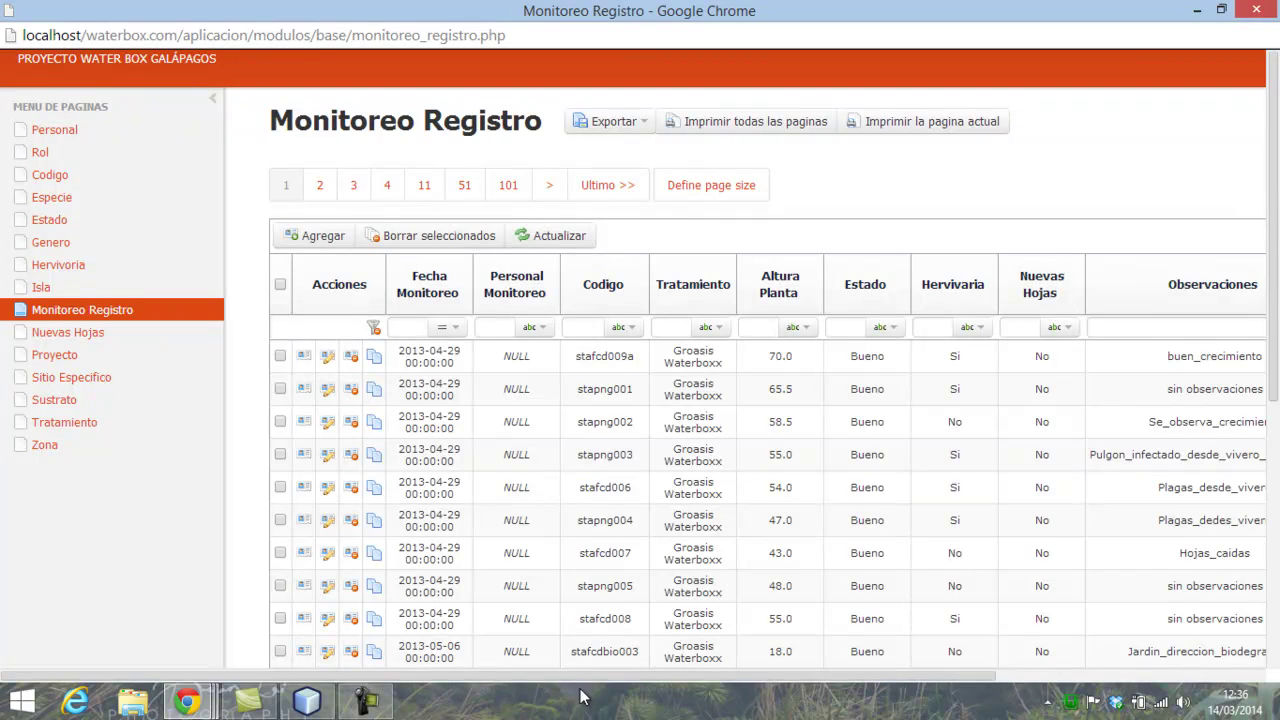
- Scroll the Monitoreo Registro table right to reveal the Crecimiento, Tasa Crecimiento and Idmonitoreo Registro columns
left_click_drag(580, 678, 854, 680)
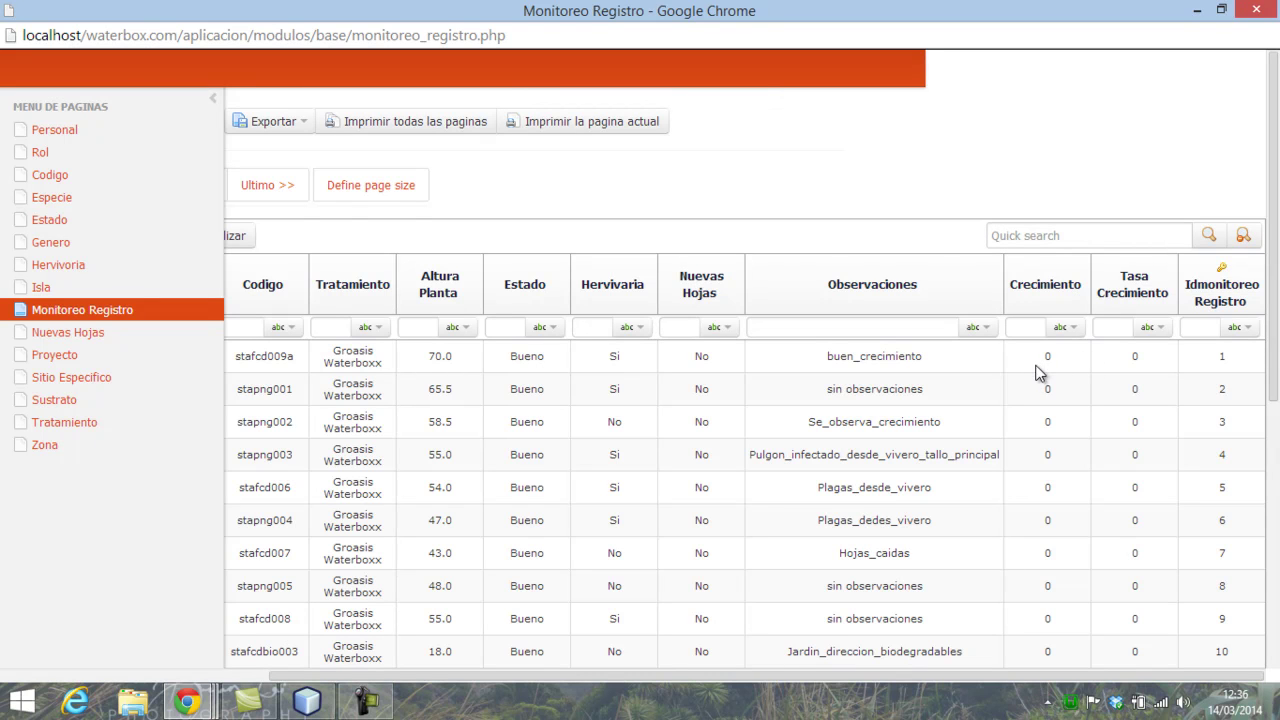
left_click_drag(960, 673, 672, 645)
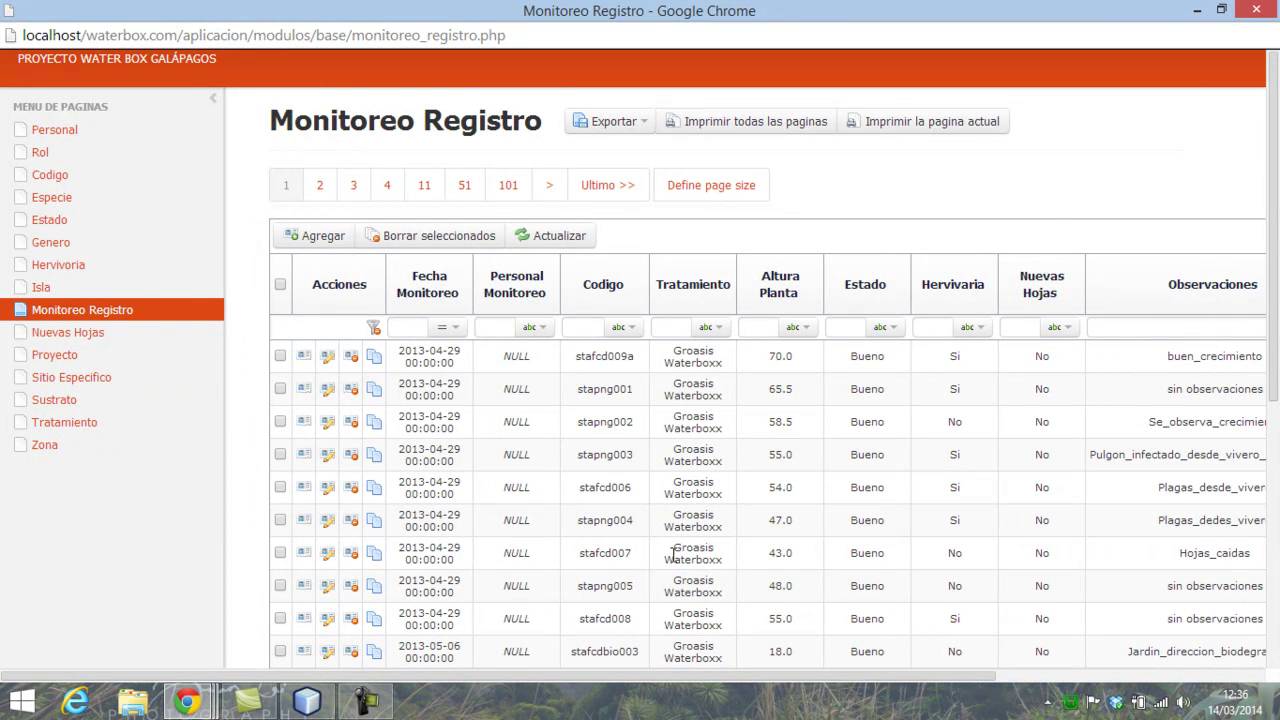
left_click_drag(625, 673, 654, 675)
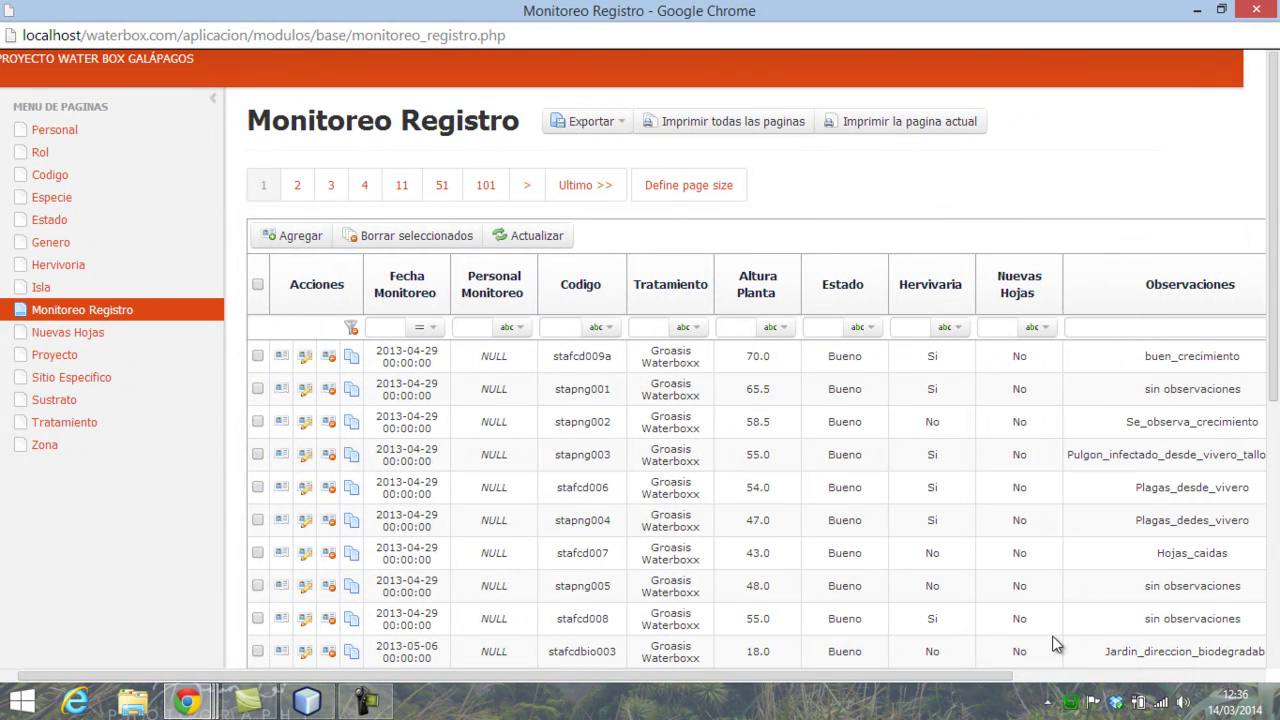
left_click_drag(828, 672, 1166, 654)
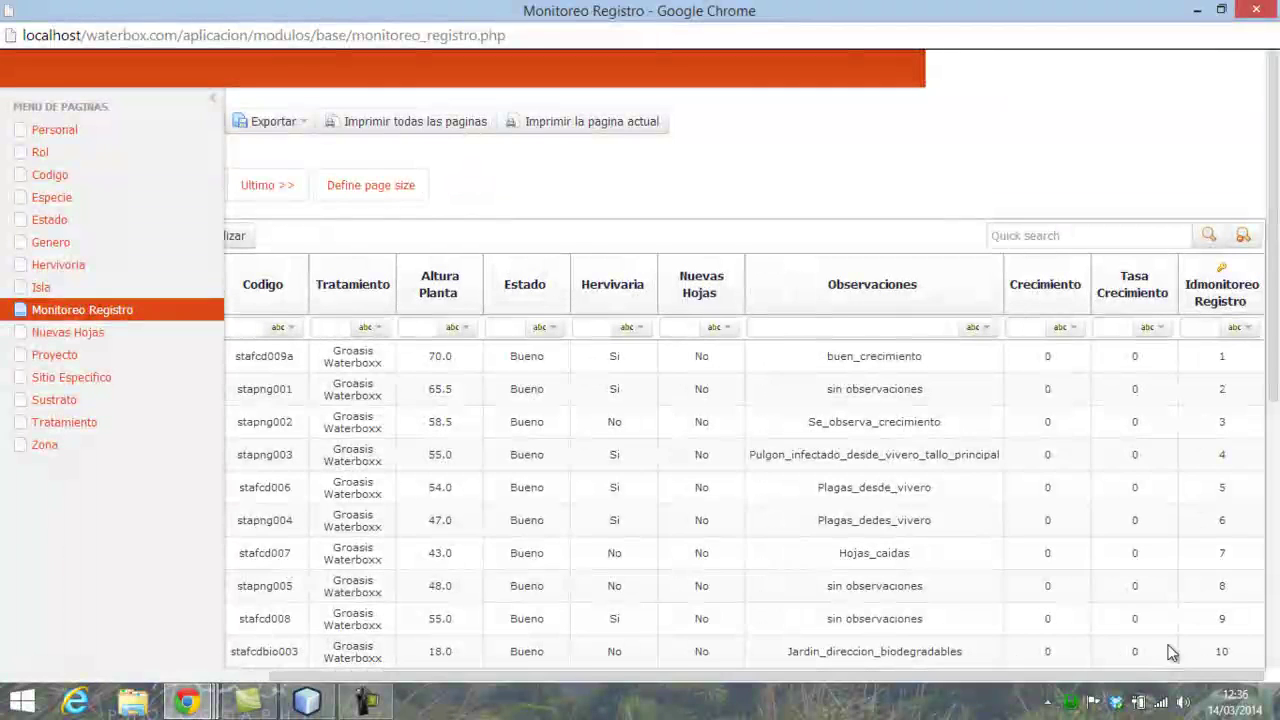
- Quick-search the table for tomate_c and collapse the sidebar to widen the results
left_click(1045, 232)
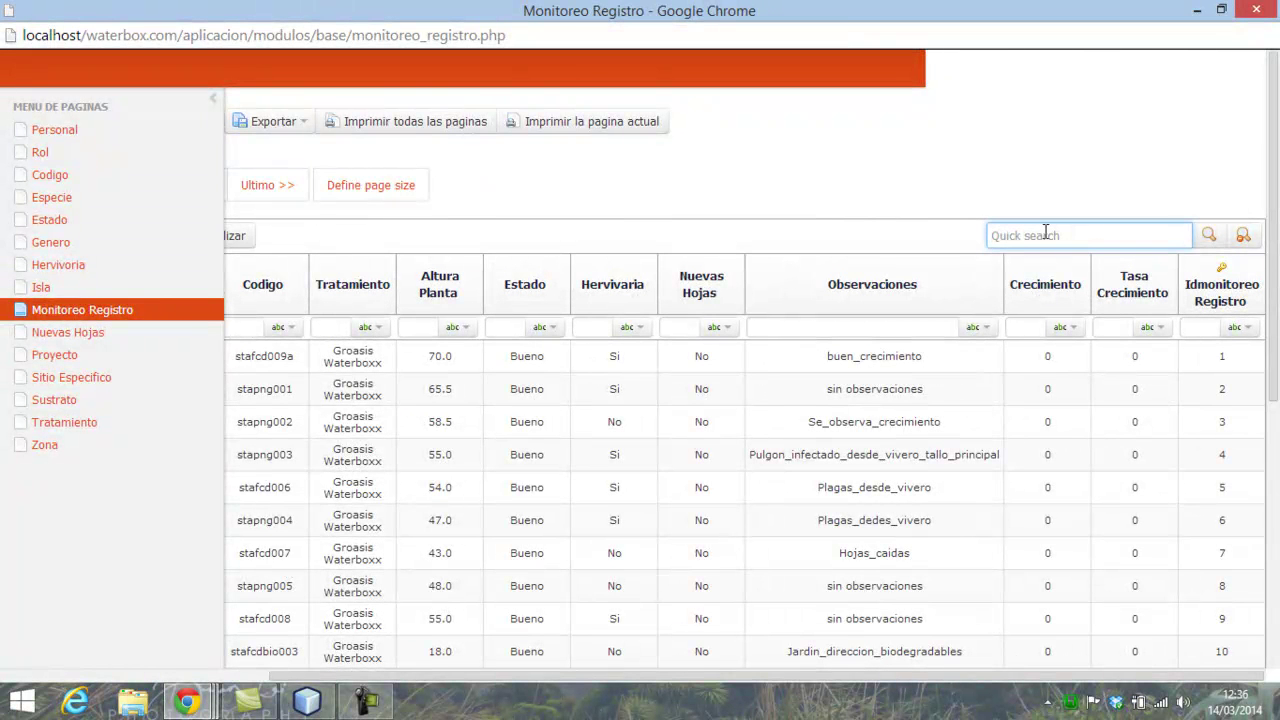
type("tomate_c")
left_click(1216, 240)
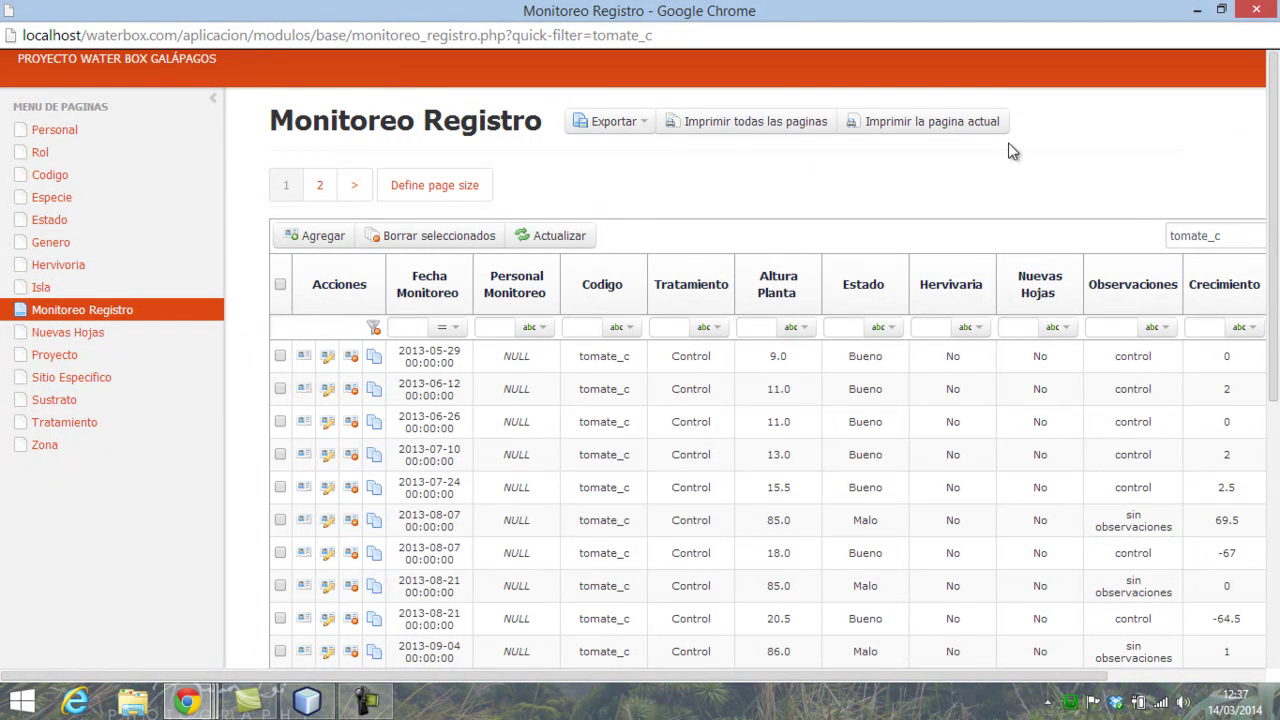
left_click(216, 104)
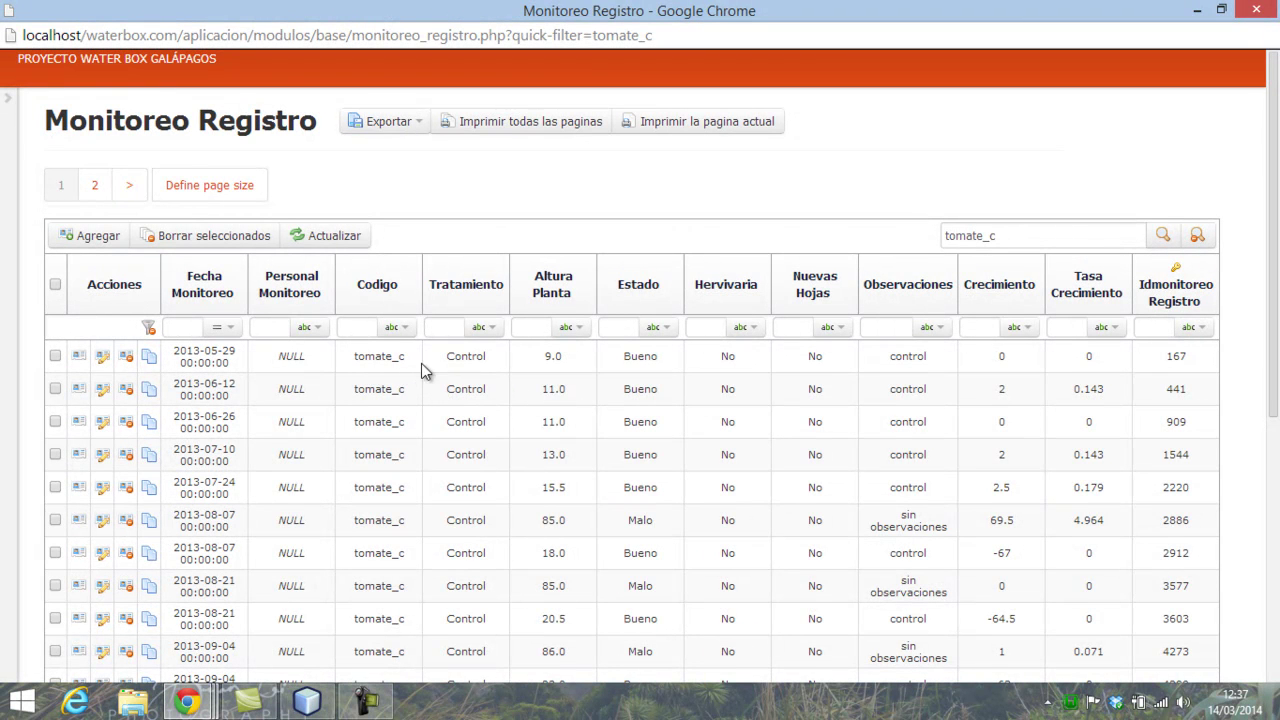
scroll(975, 515, "down", 2)
scroll(975, 515, "down", 2)
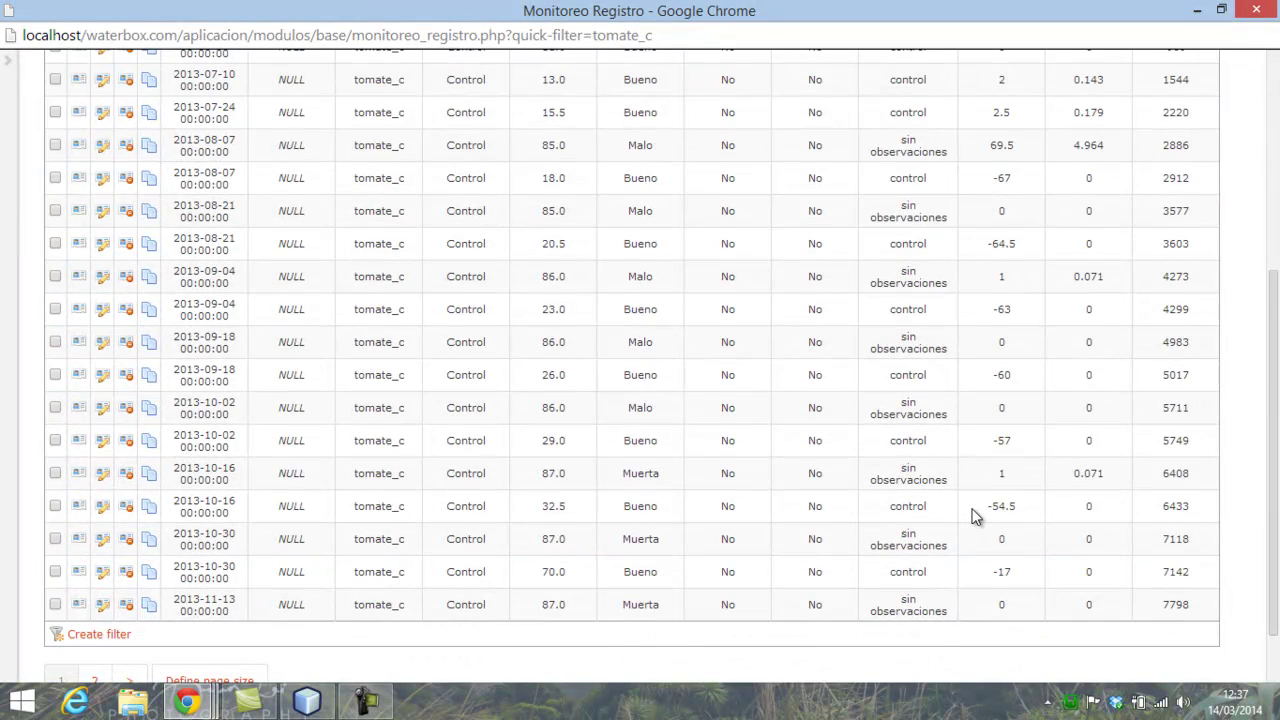
scroll(975, 515, "up", 3)
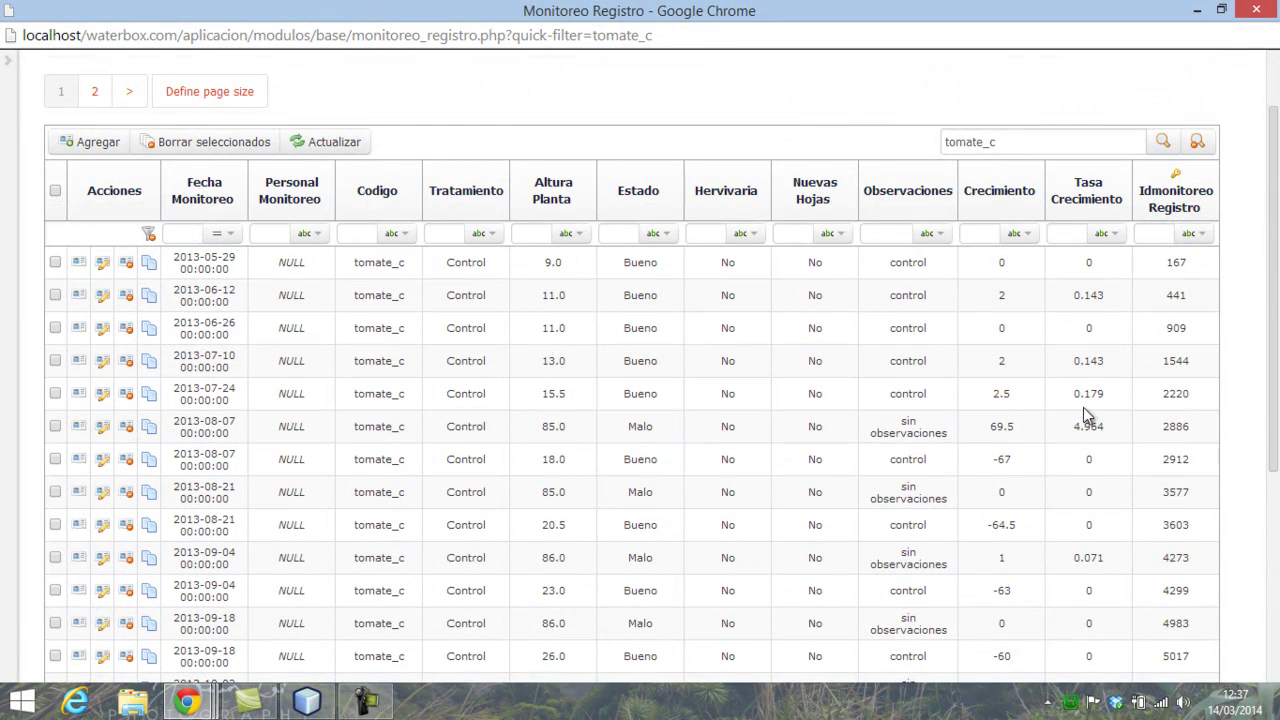
- Highlight the -64.5 and -67 growth values and the 85.0 height dated 2013-08-07
left_click_drag(983, 528, 1023, 527)
left_click_drag(567, 426, 589, 459)
left_click_drag(990, 460, 1008, 461)
left_click_drag(222, 422, 244, 455)
scroll(783, 477, "down", 2)
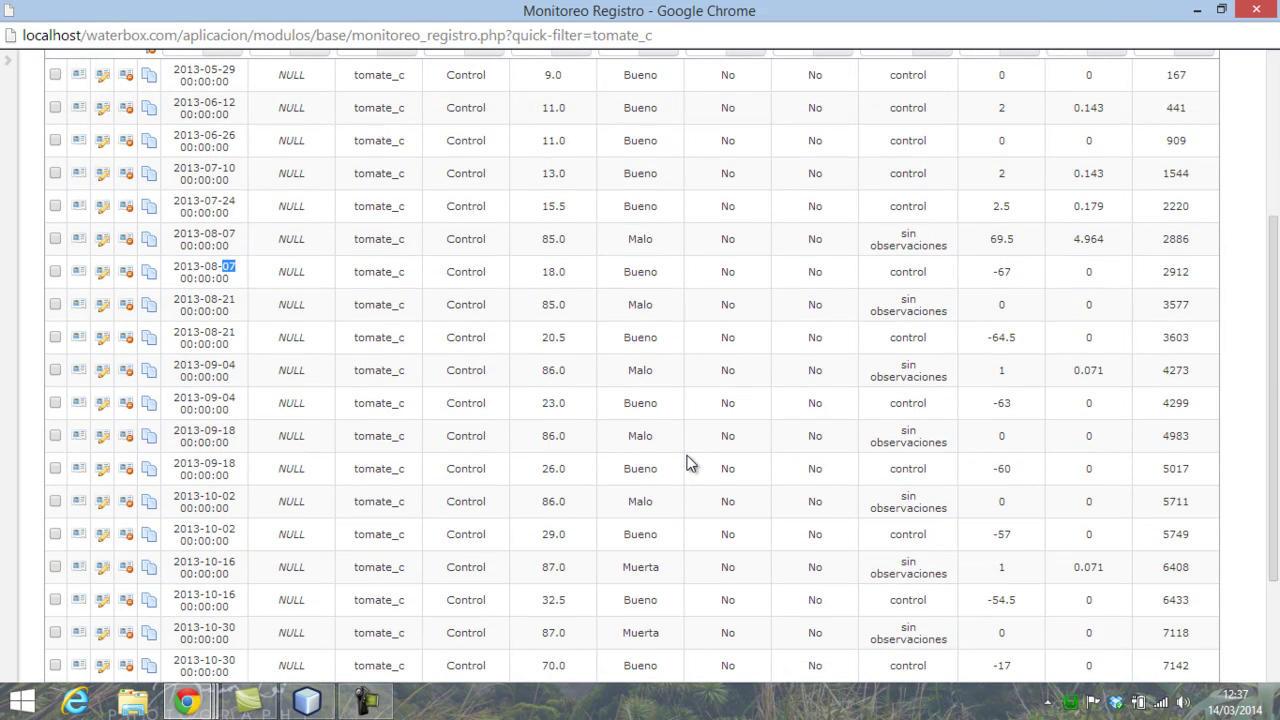
scroll(688, 462, "down", 2)
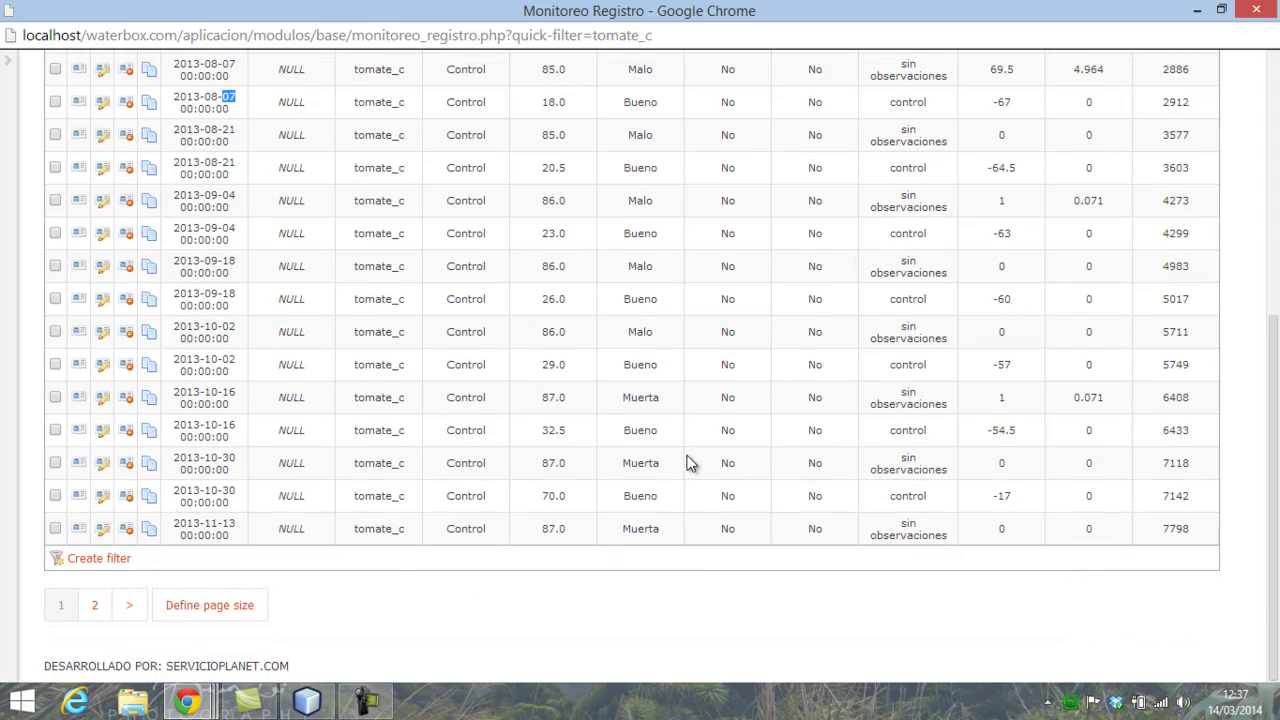
scroll(451, 514, "up", 2)
scroll(205, 508, "down", 2)
- On page 2, change the 2014-01-08 record's Altura Planta from 145 to 28 and save
left_click(133, 604)
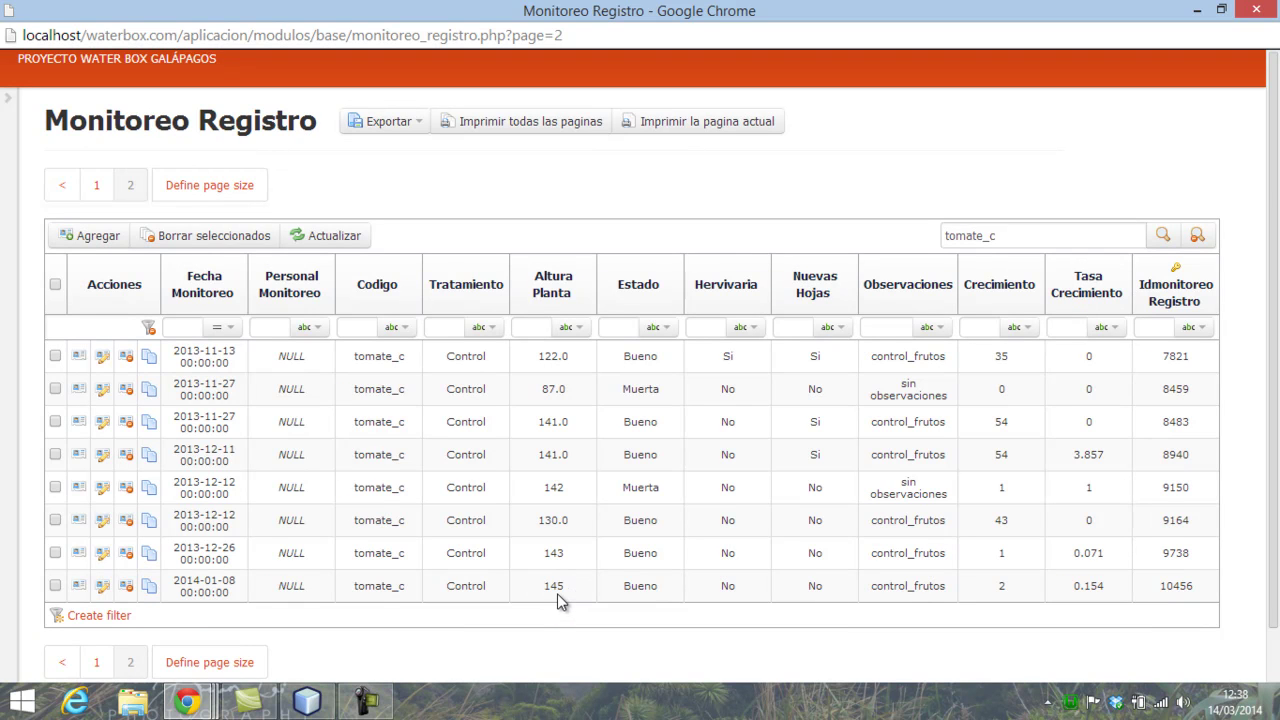
left_click(102, 594)
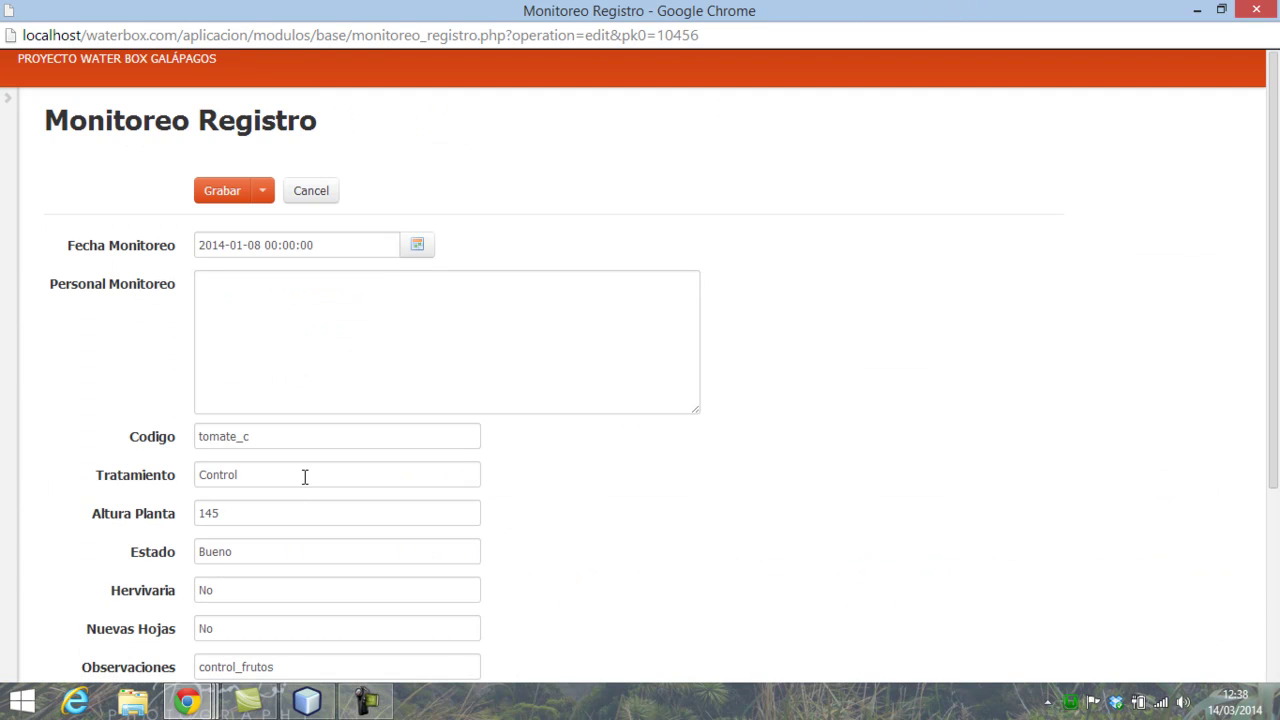
left_click_drag(284, 513, 200, 515)
type("28")
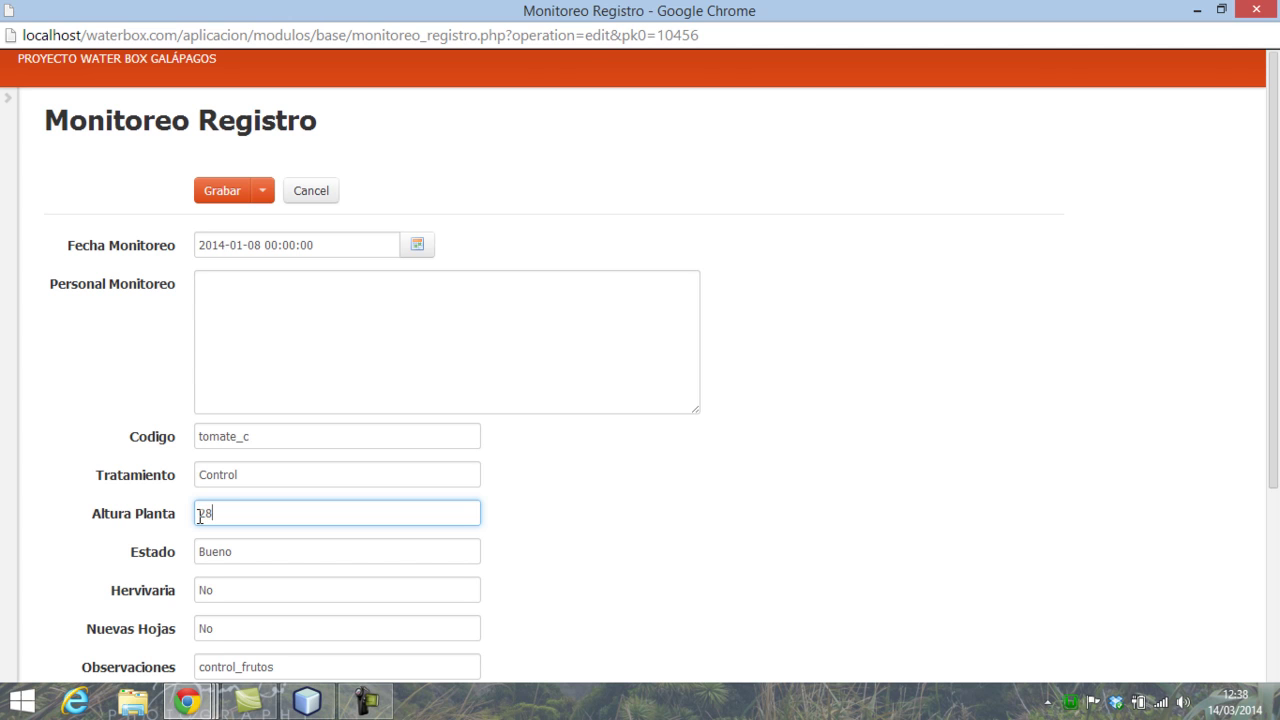
left_click(211, 195)
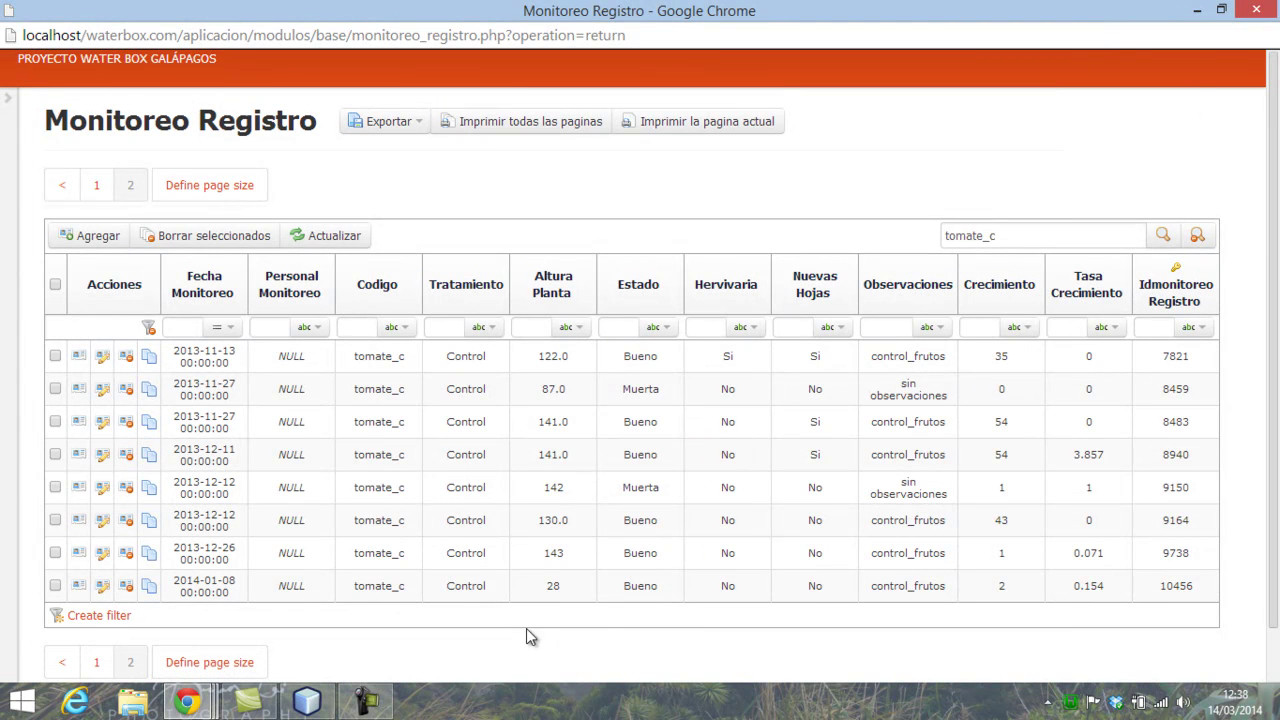
double_click(549, 590)
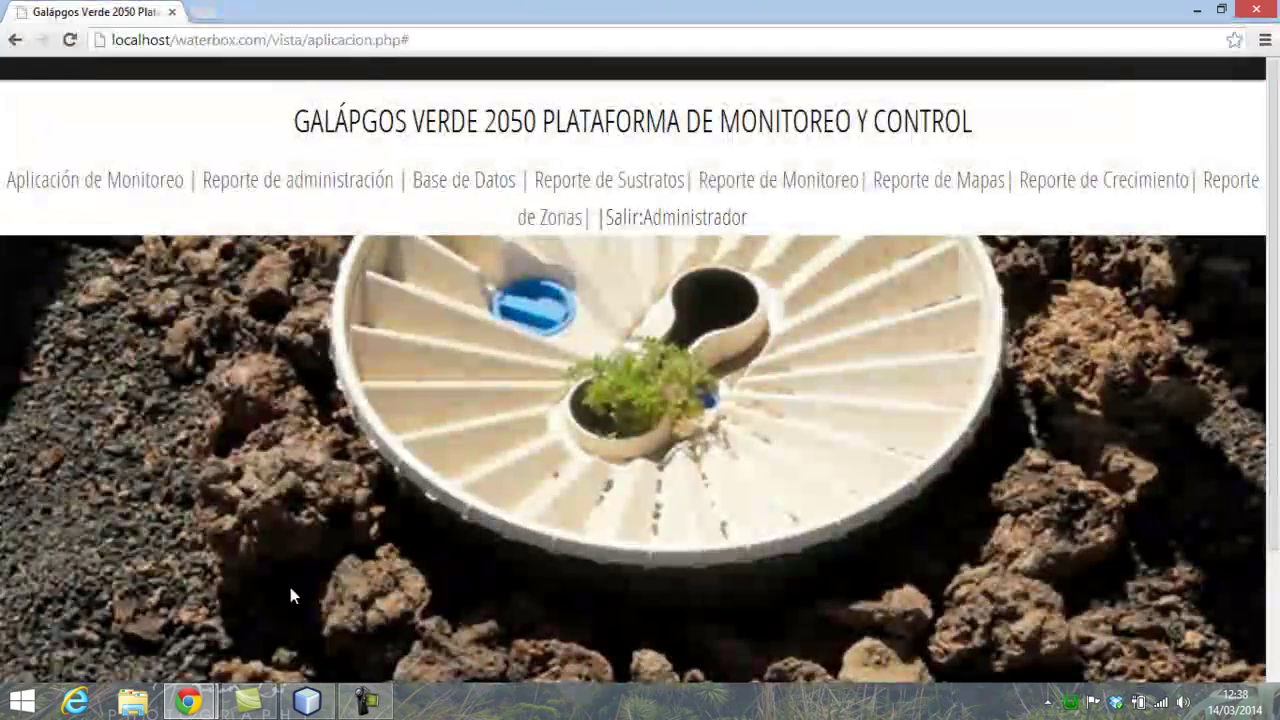
- Switch to the monitoring entry form and highlight its latest 2014-01-08 history row
mouse_move(187, 700)
left_click(305, 607)
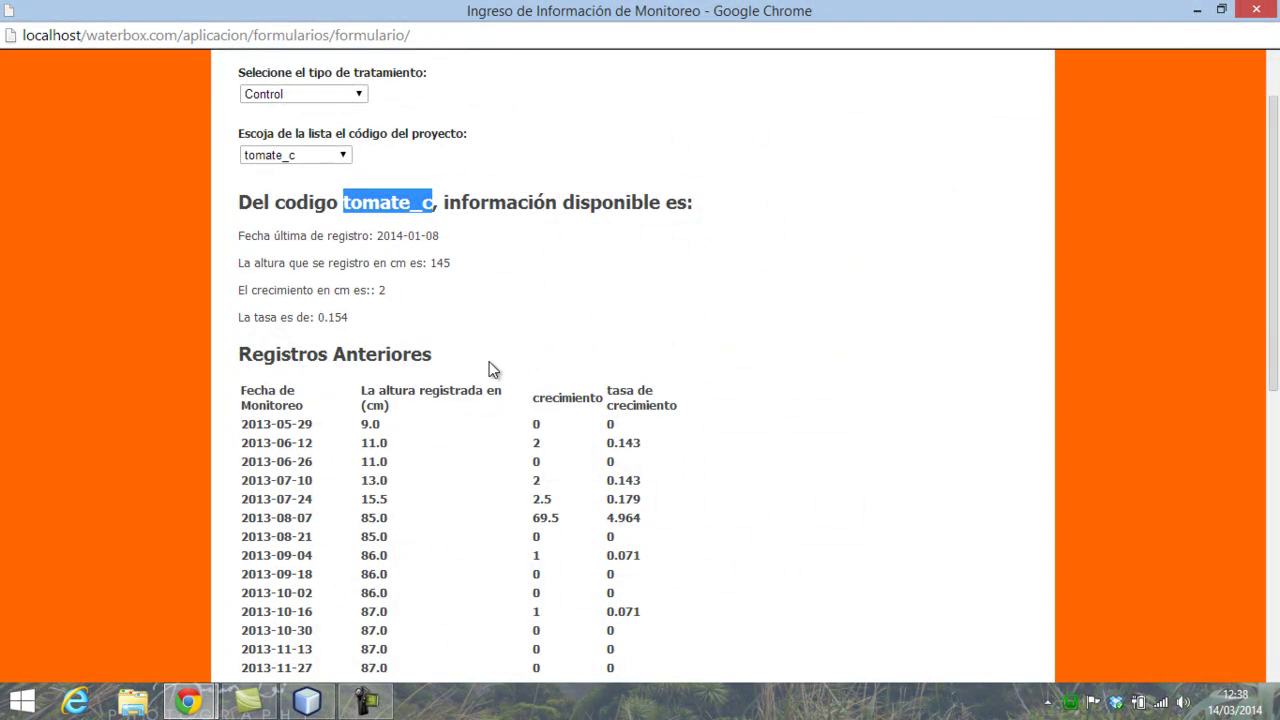
scroll(489, 361, "up", 1)
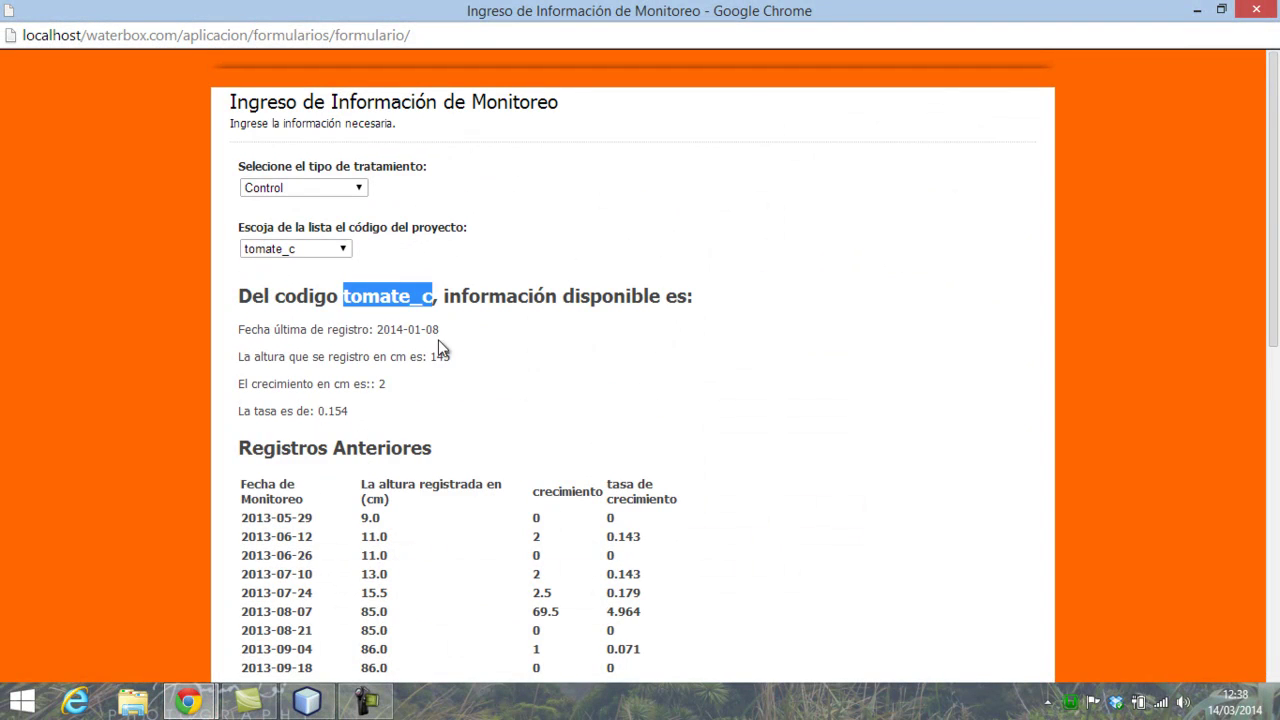
scroll(440, 370, "down", 4)
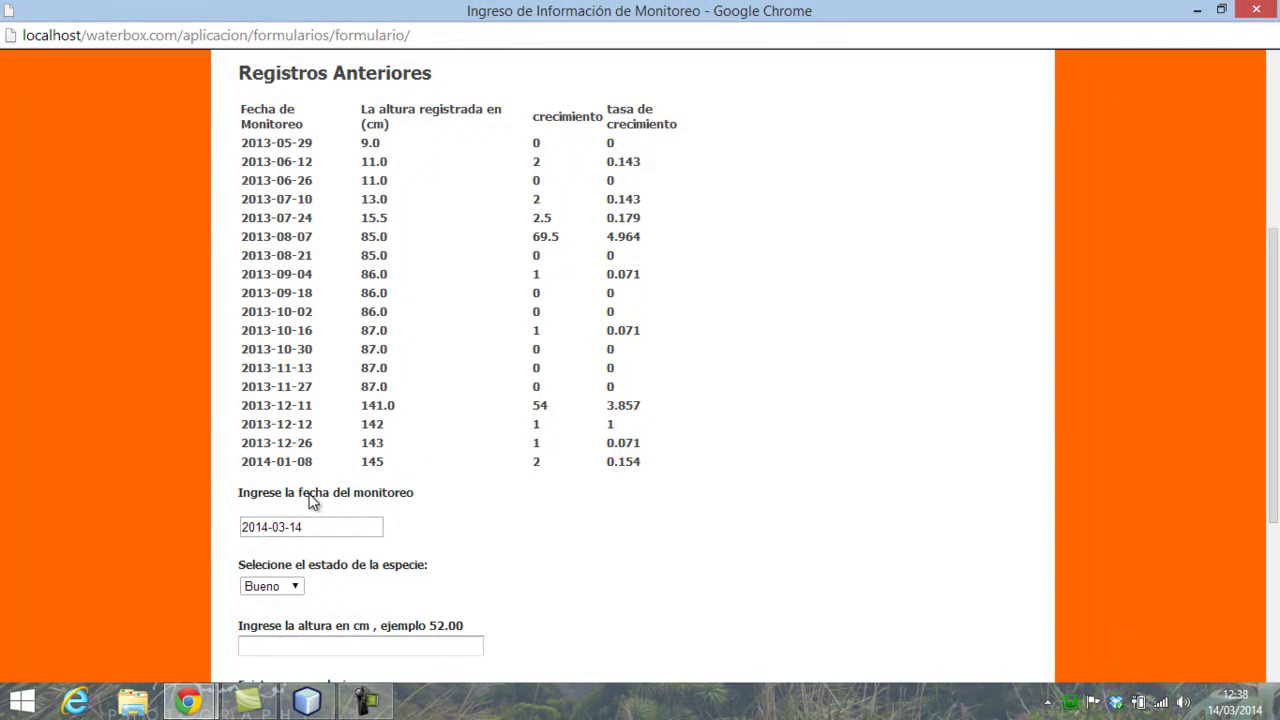
left_click_drag(242, 465, 659, 467)
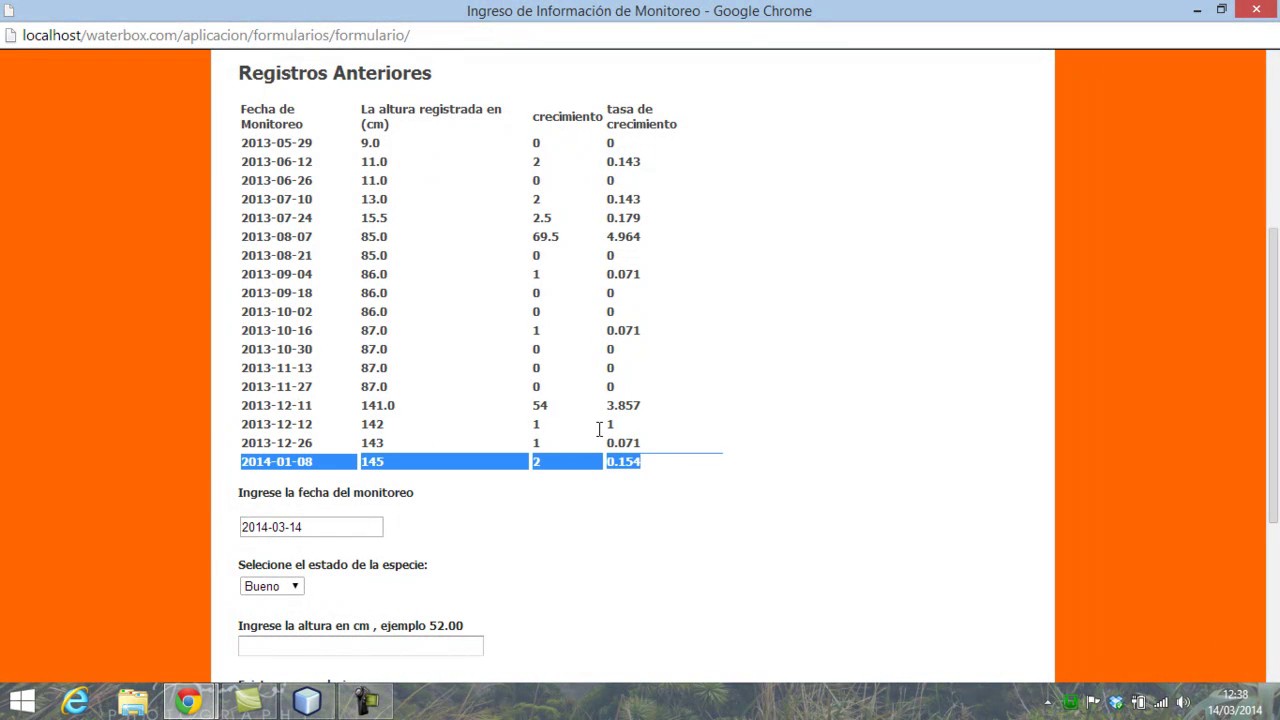
scroll(659, 467, "up", 3)
- Select project code stascag002_c, then tomate_c again to reload the previous records
left_click(334, 156)
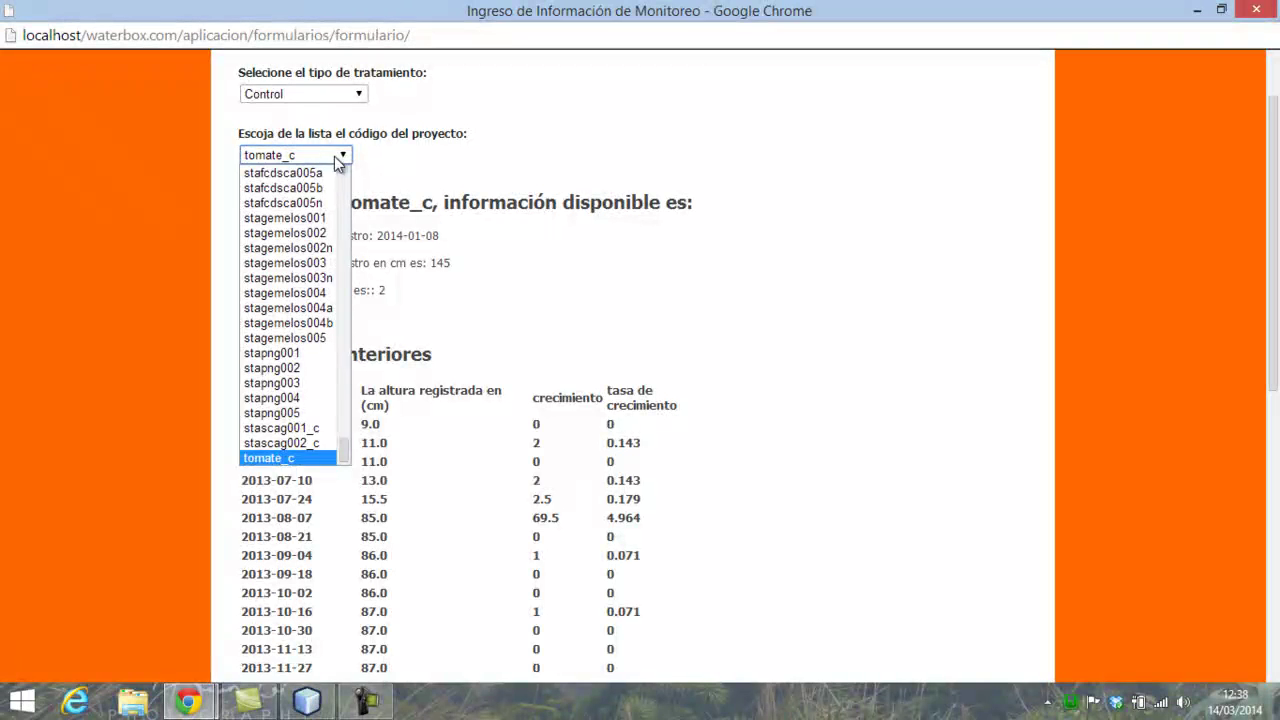
left_click(292, 443)
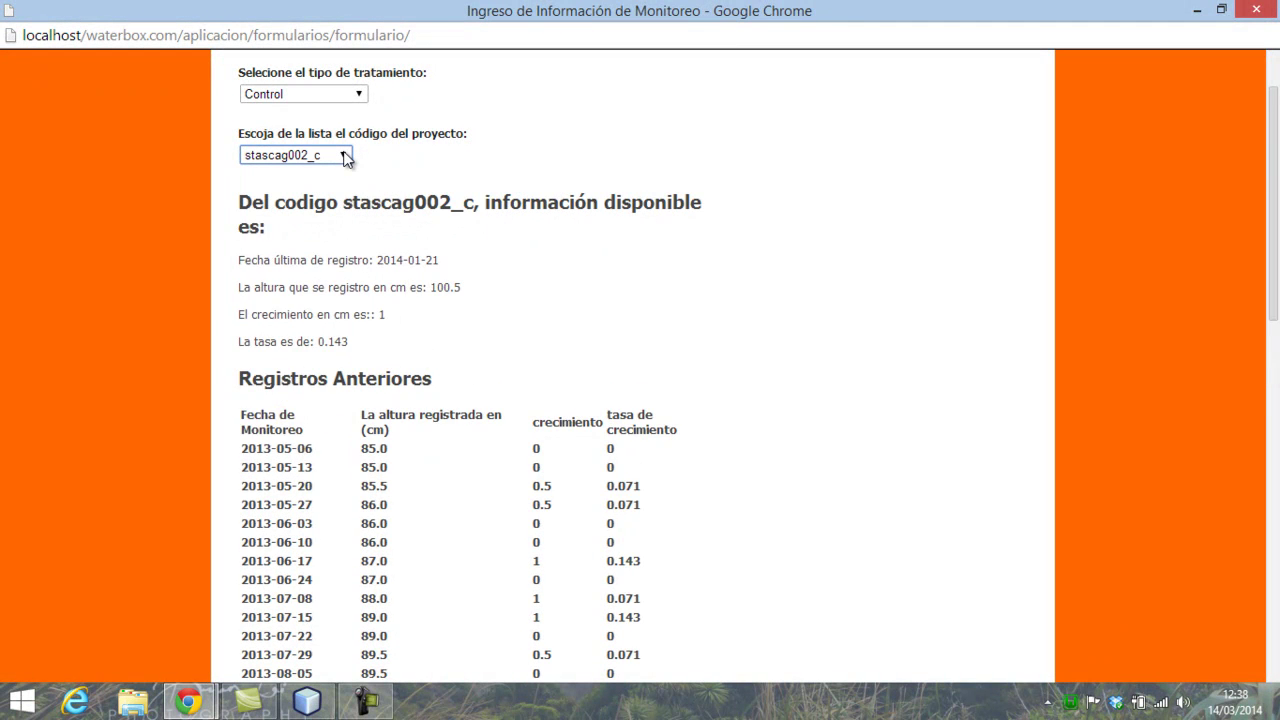
left_click(344, 156)
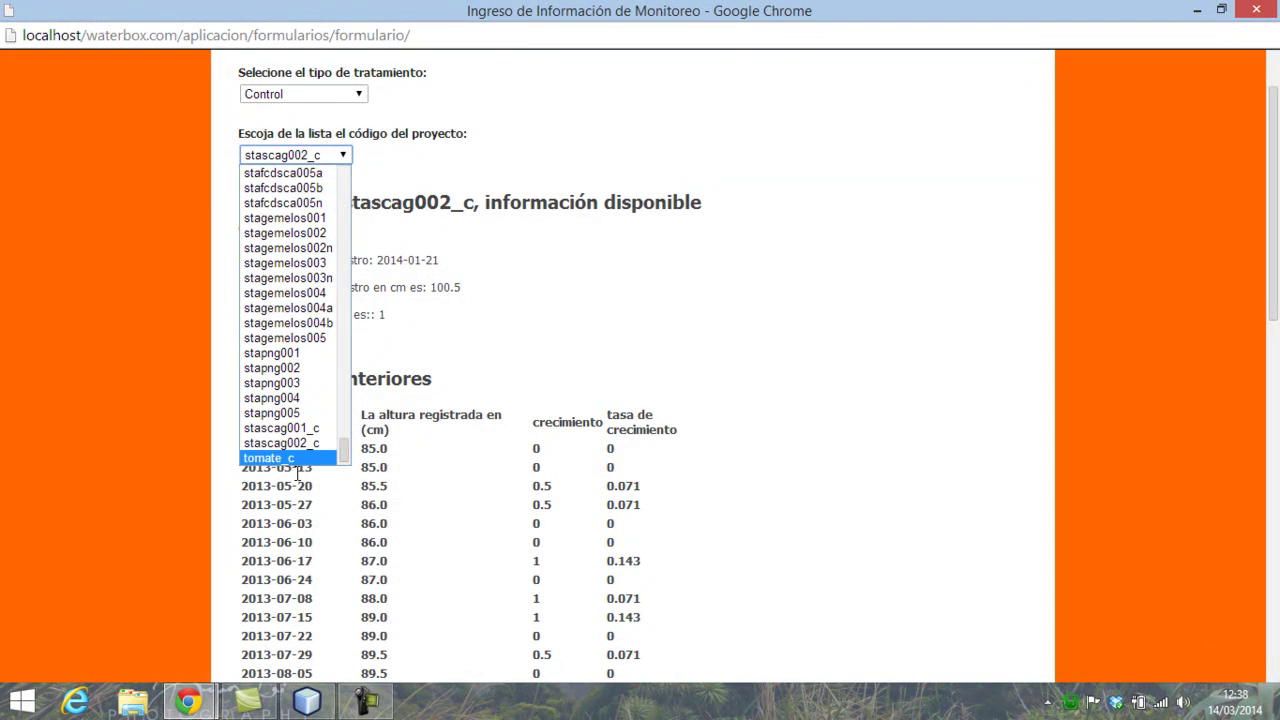
left_click(298, 468)
left_click(335, 157)
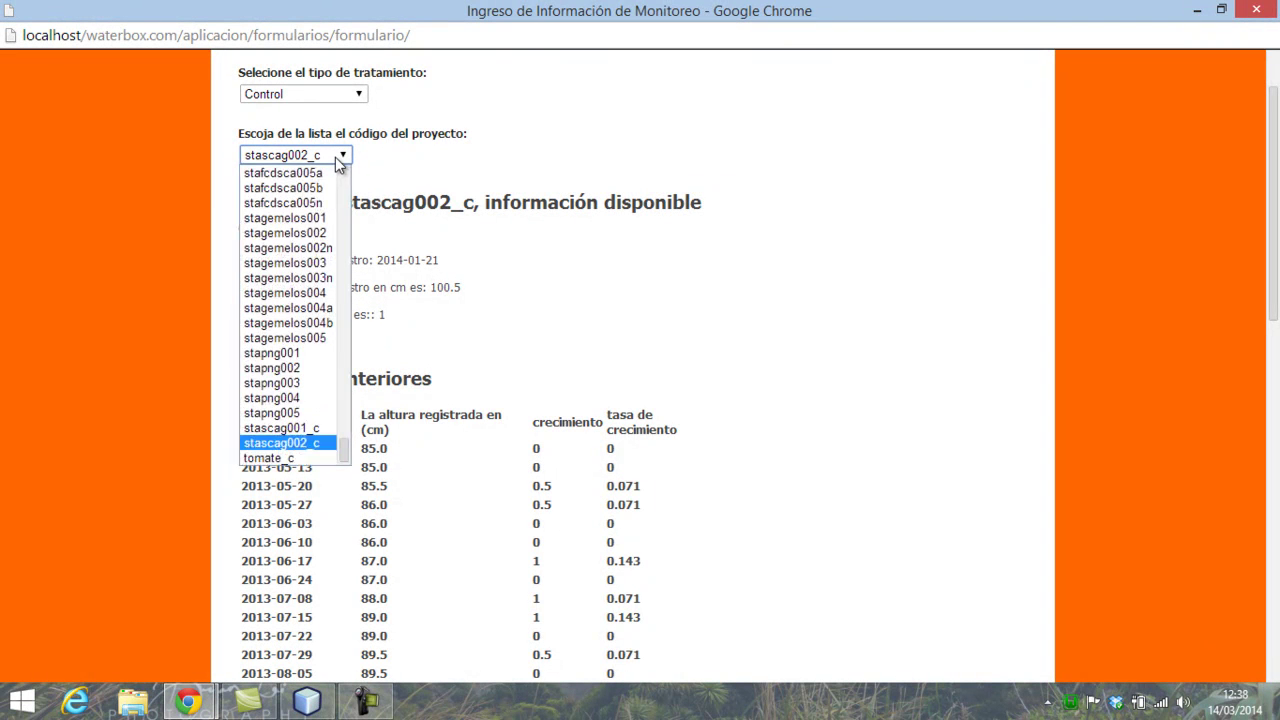
left_click(293, 458)
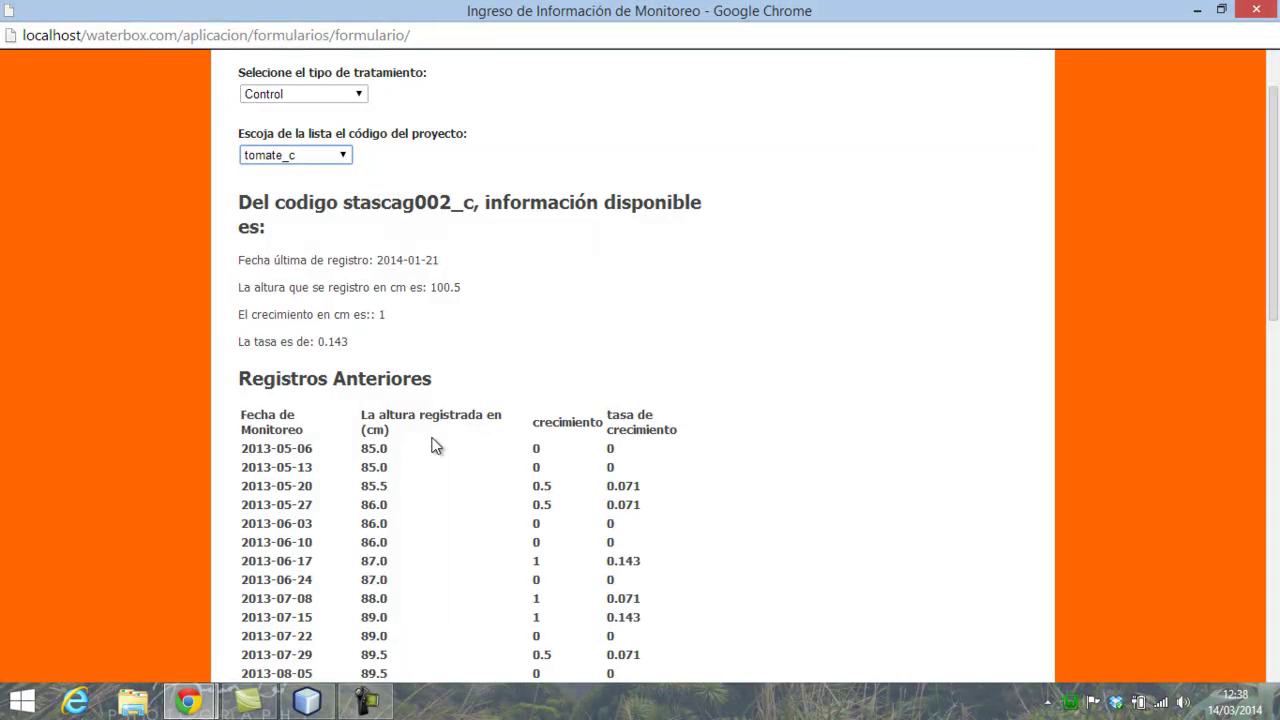
scroll(432, 445, "down", 3)
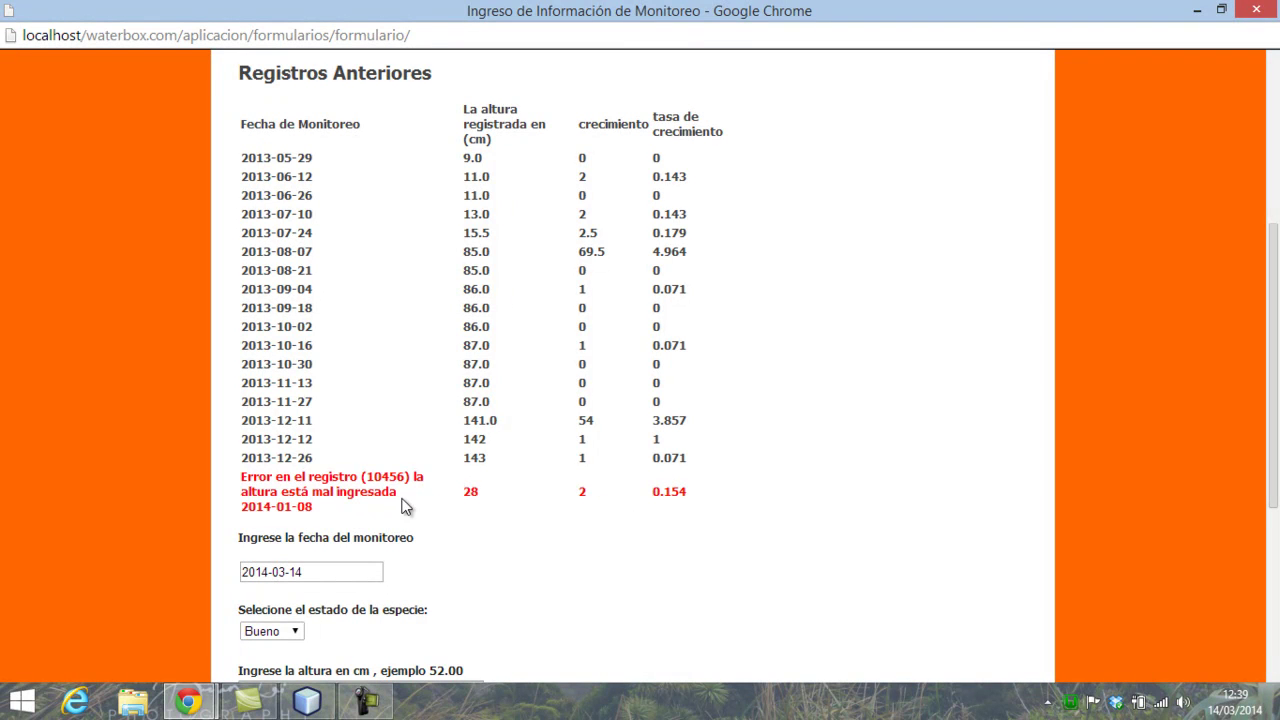
left_click_drag(464, 458, 501, 464)
left_click(470, 497, "shift")
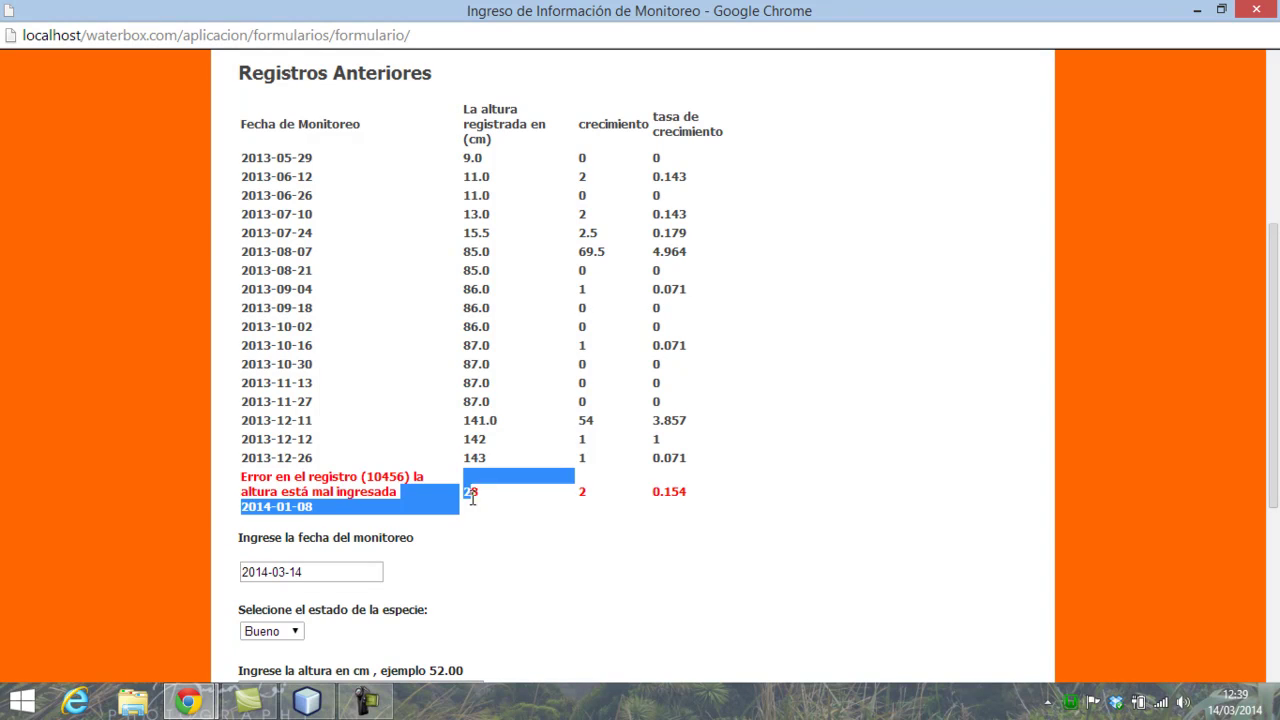
left_click(572, 507)
left_click_drag(597, 506, 470, 495)
left_click(591, 494)
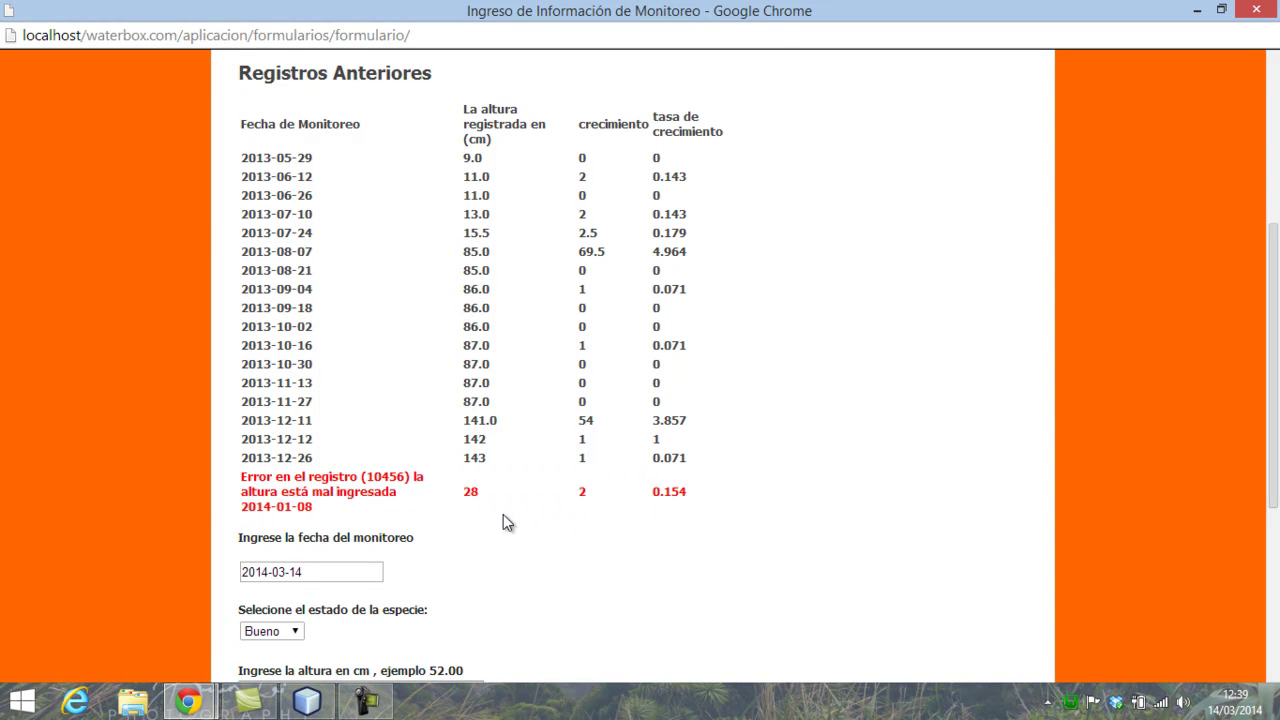
left_click_drag(465, 498, 479, 497)
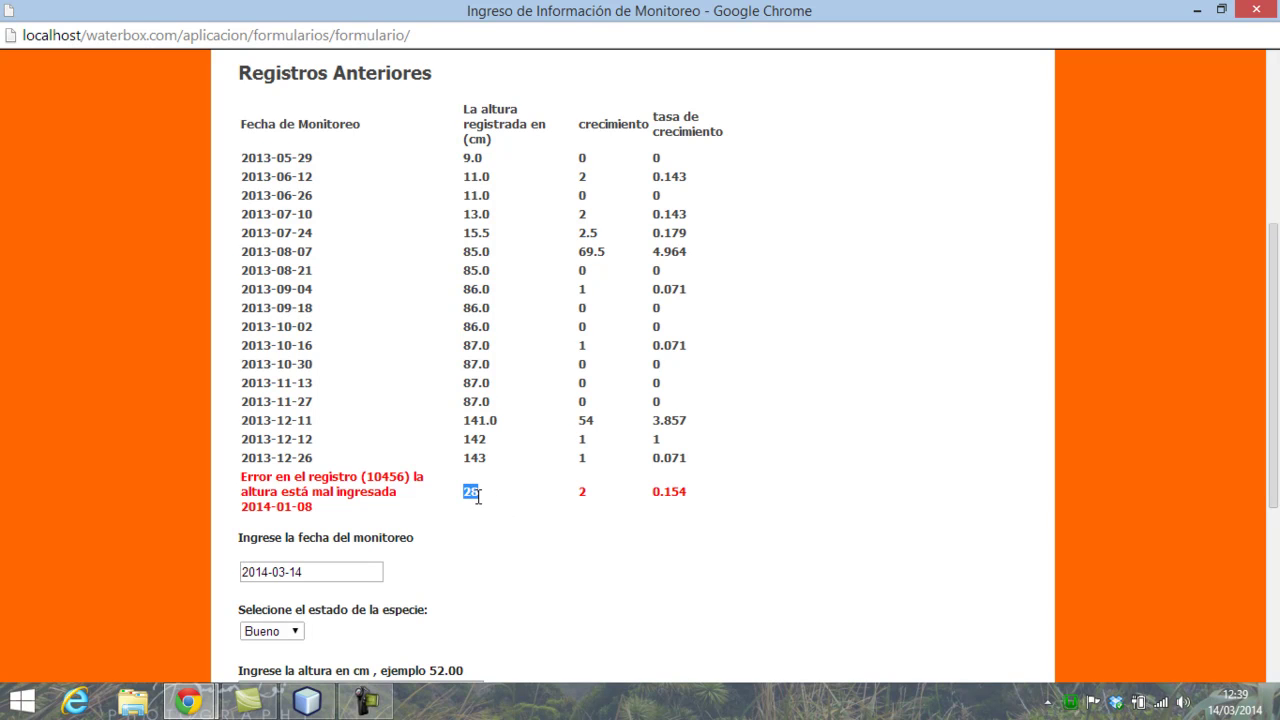
left_click(404, 477)
right_click(385, 478)
left_click(432, 492)
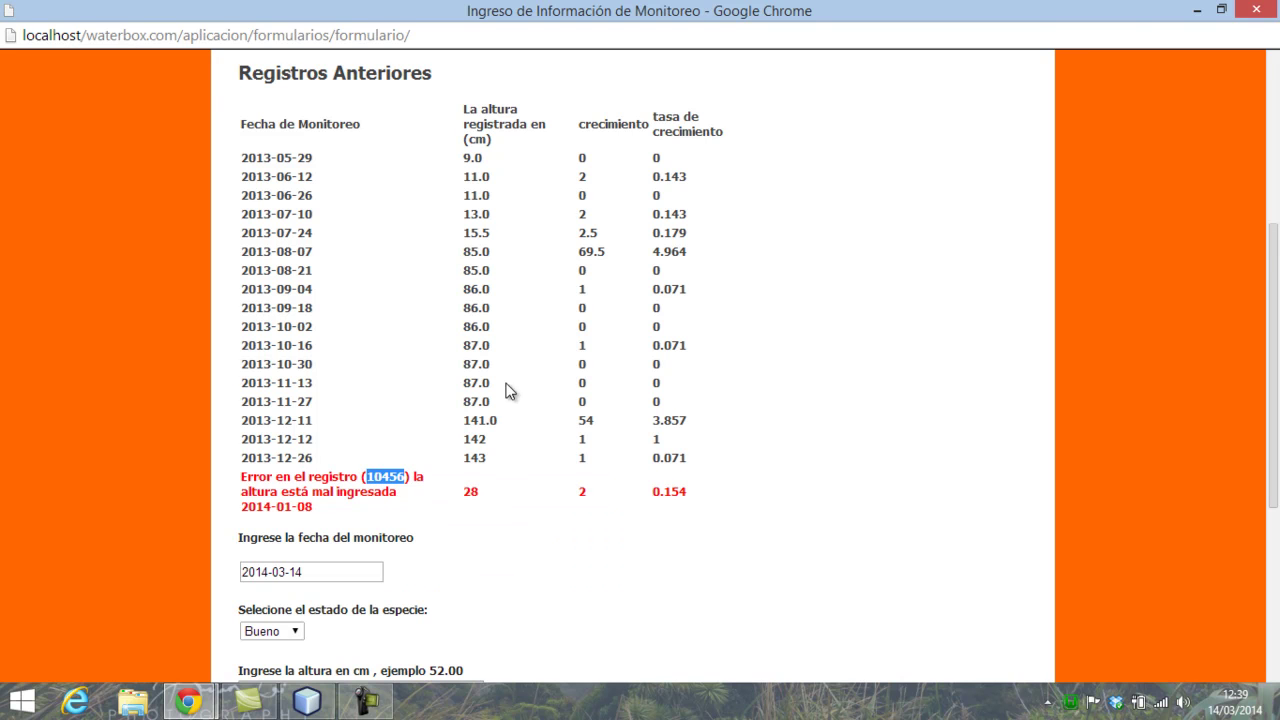
- Close the entry form and open the Monitoreo Registro table from Base de Datos, maximized
left_click(1256, 10)
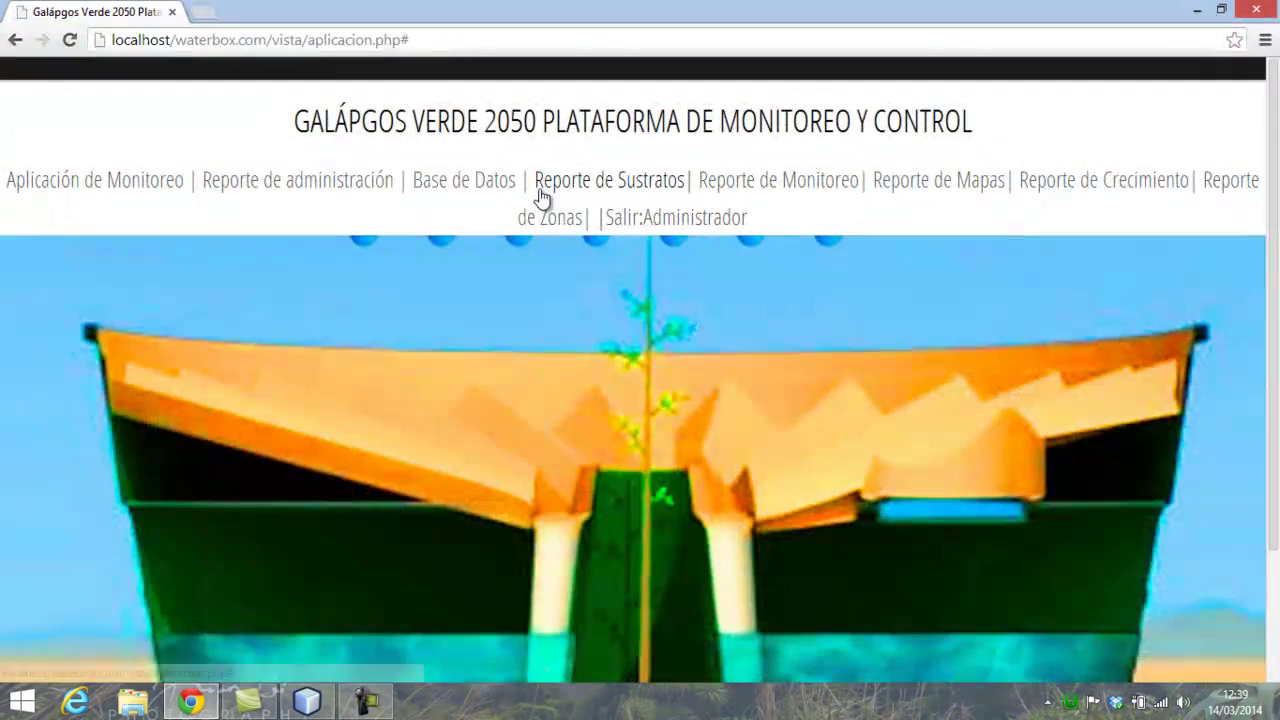
left_click(479, 193)
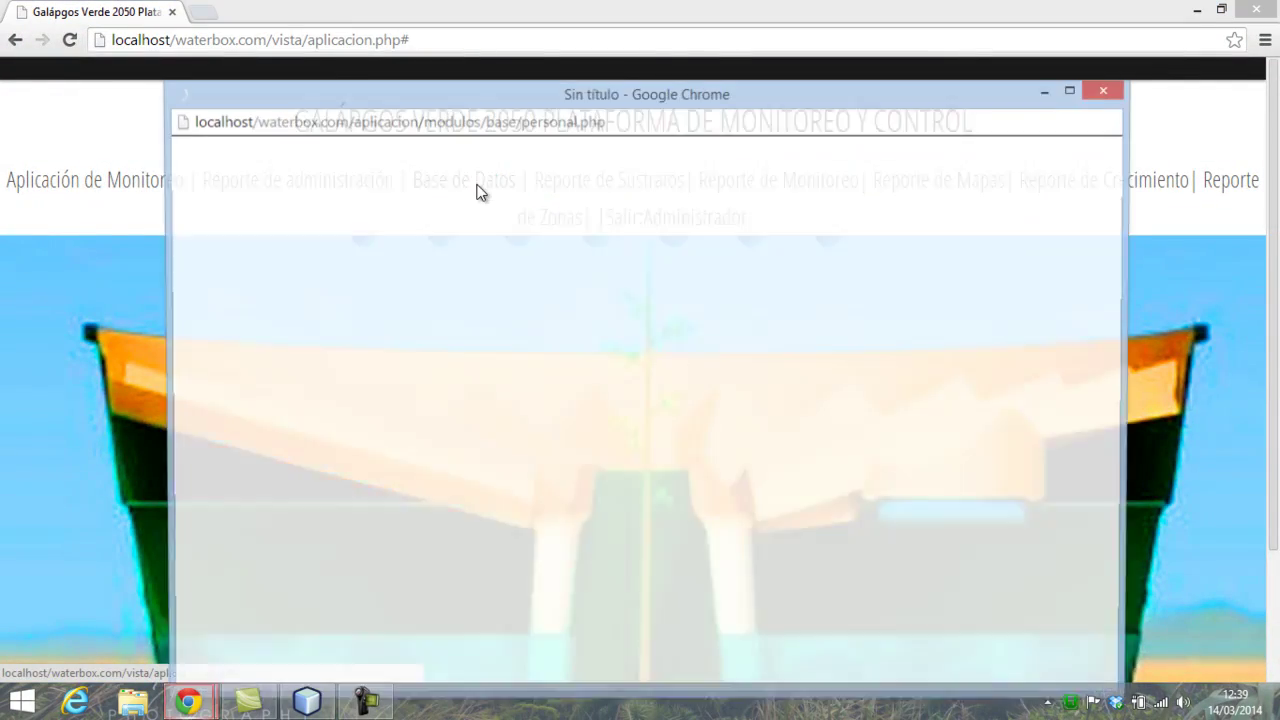
left_click(178, 190)
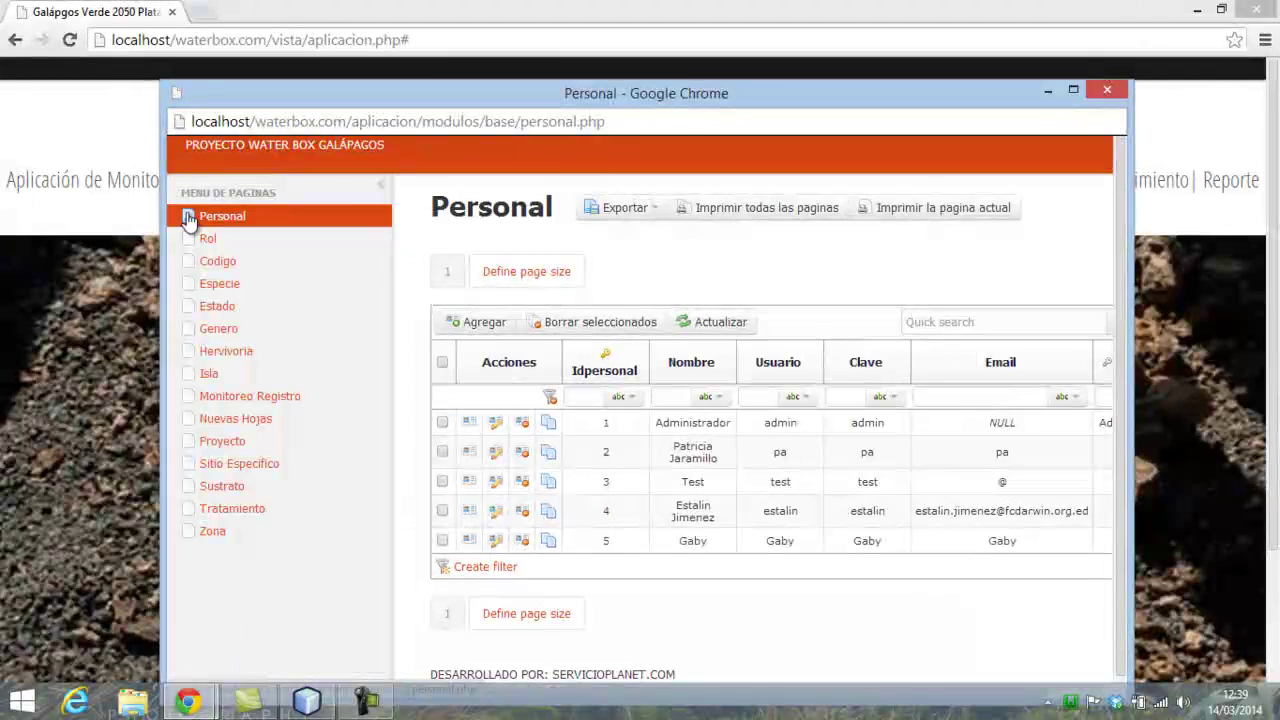
left_click(257, 396)
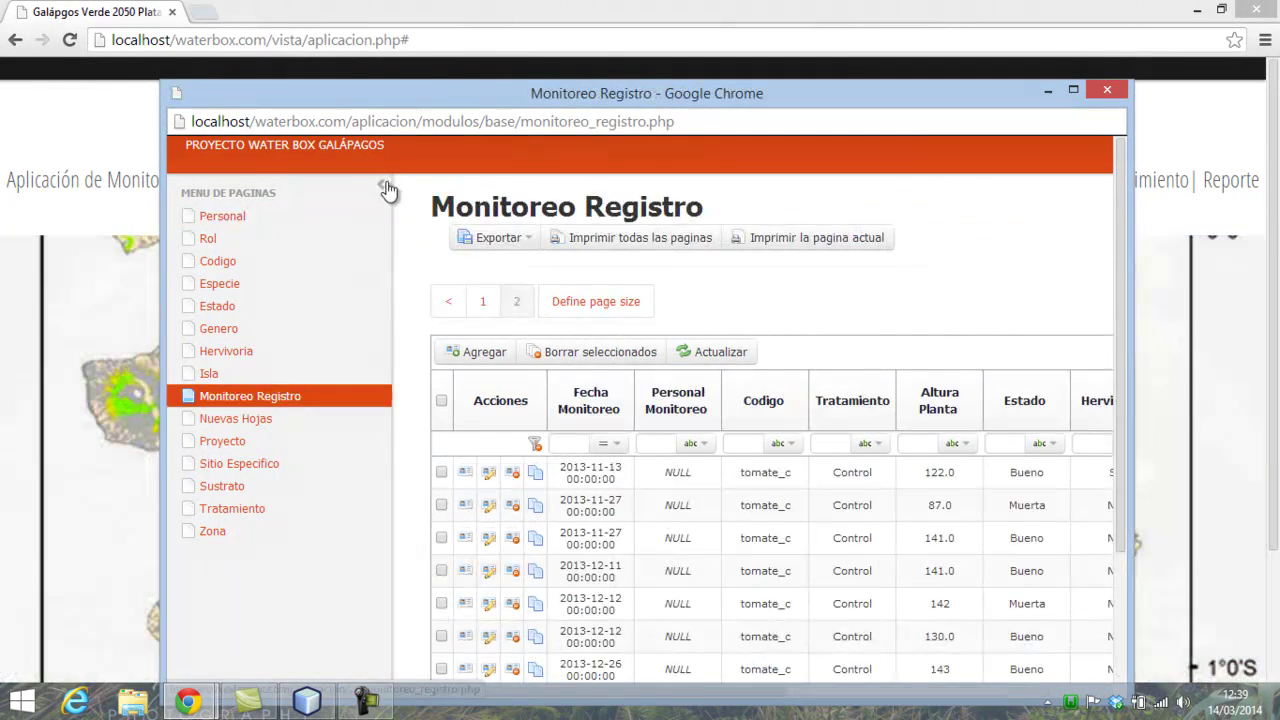
left_click(1073, 90)
- Replace the tomate_c quick search with 10456 to filter the table to that record
left_click(1116, 236)
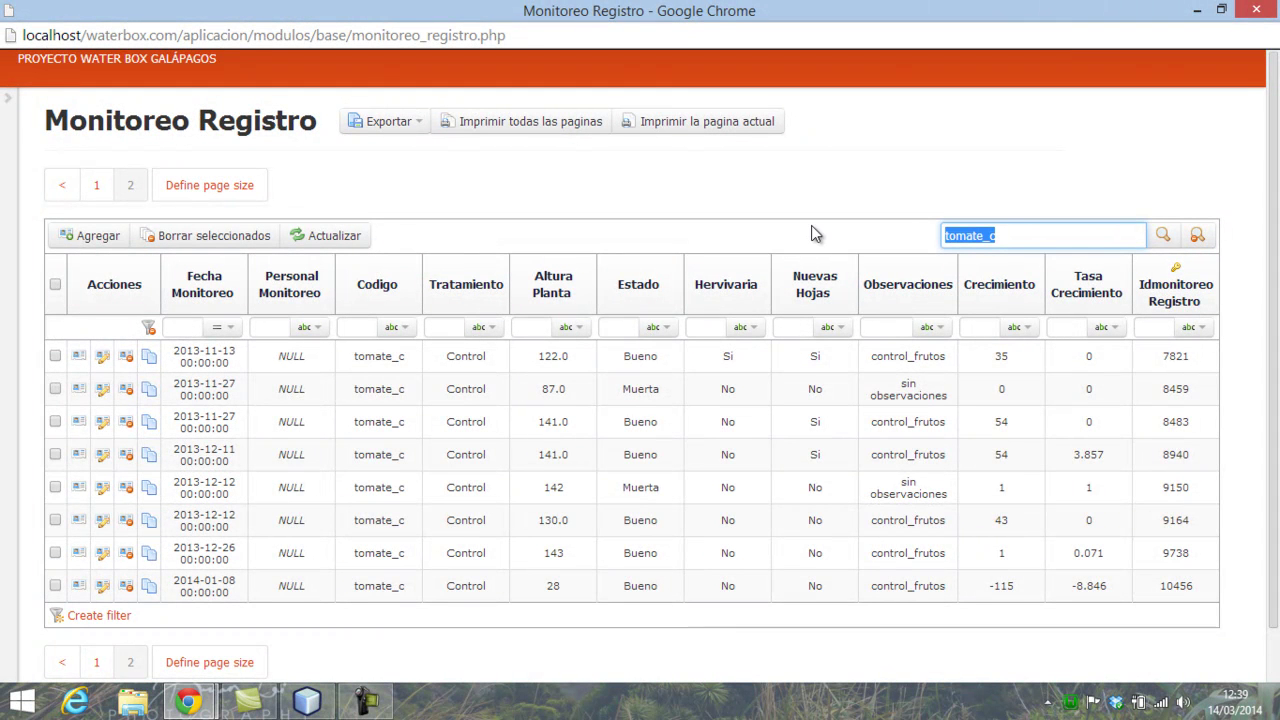
key("BackSpace")
type("10456")
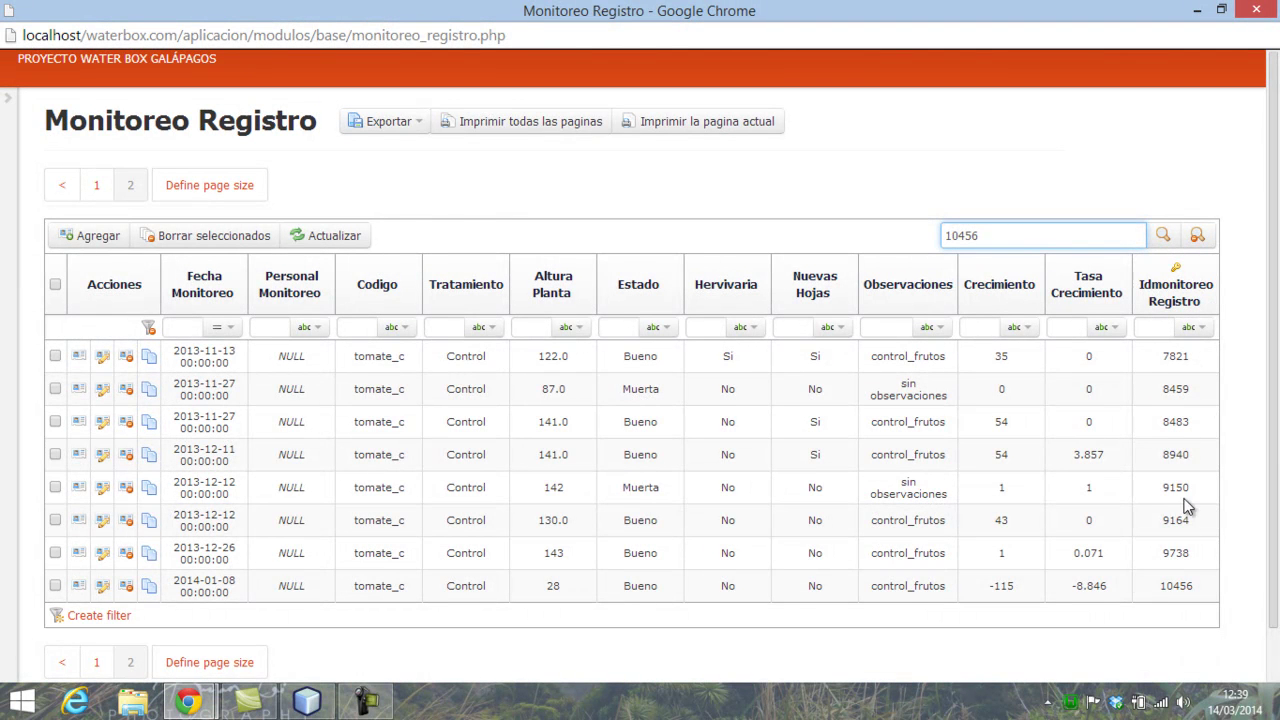
left_click(1166, 242)
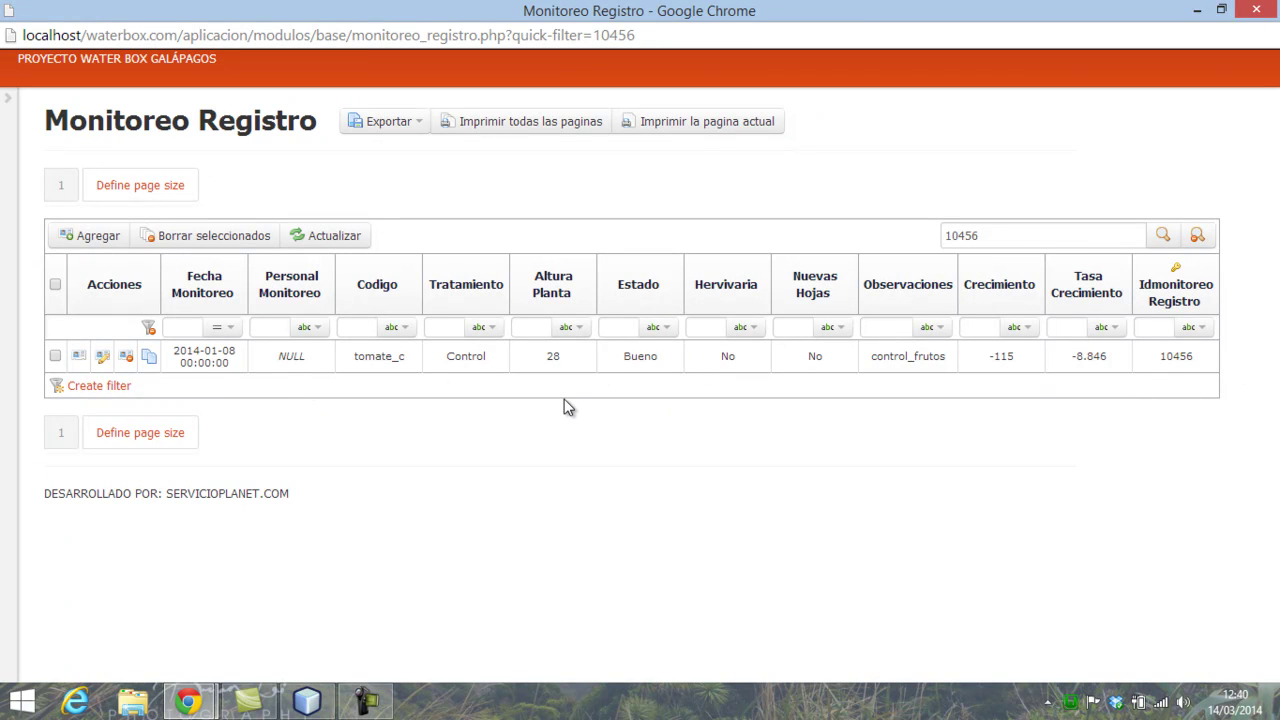
- Set record 10456's Altura Planta to 145, save it, and close the window
left_click(107, 359)
left_click(147, 512)
type("145")
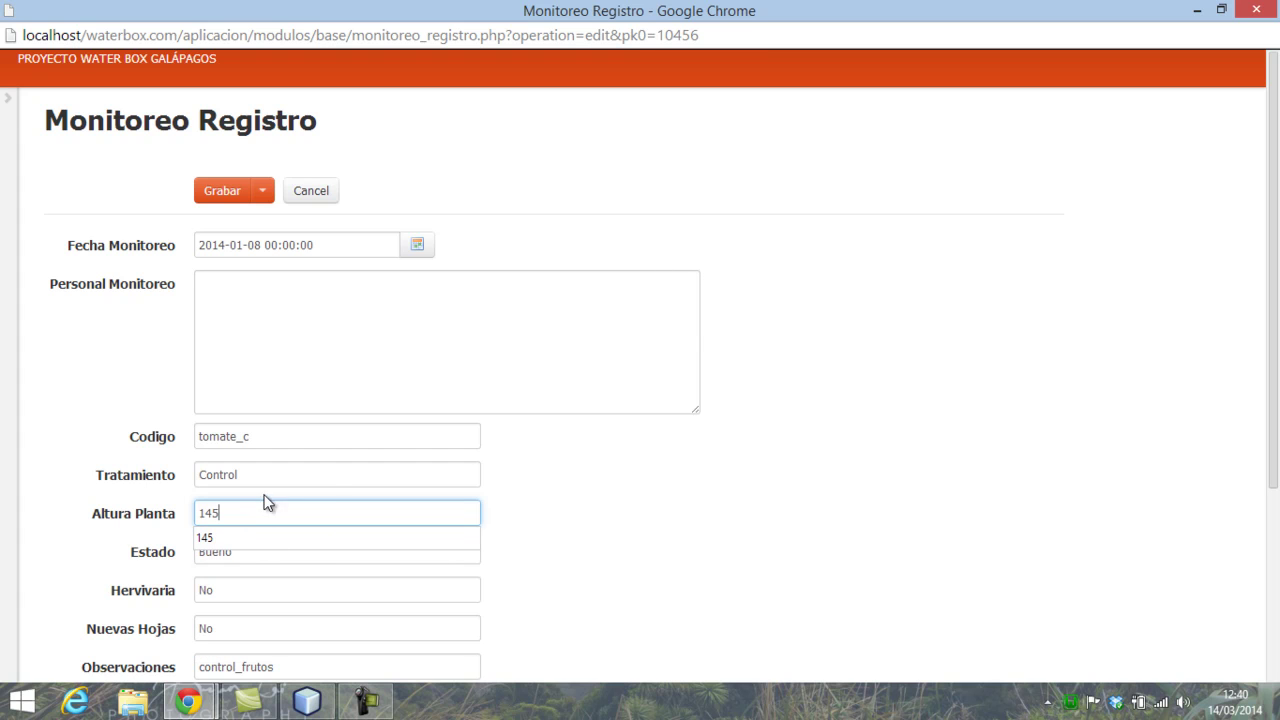
left_click(216, 190)
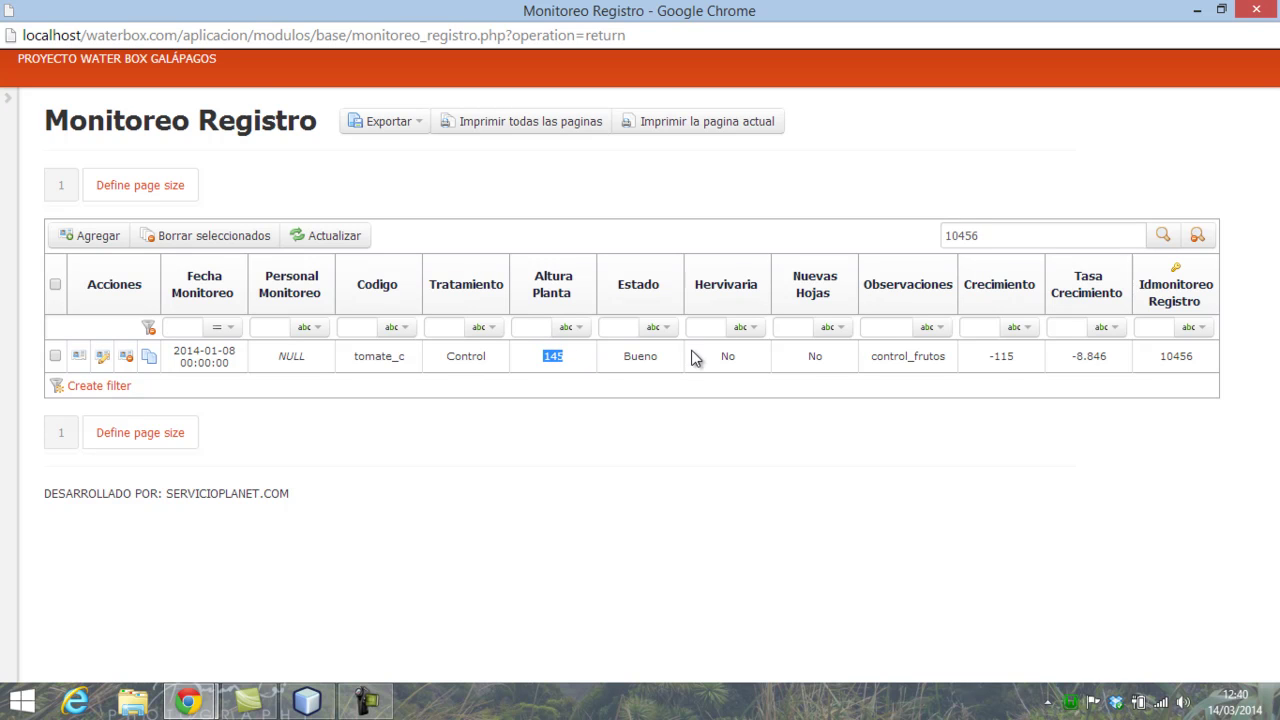
left_click(1257, 10)
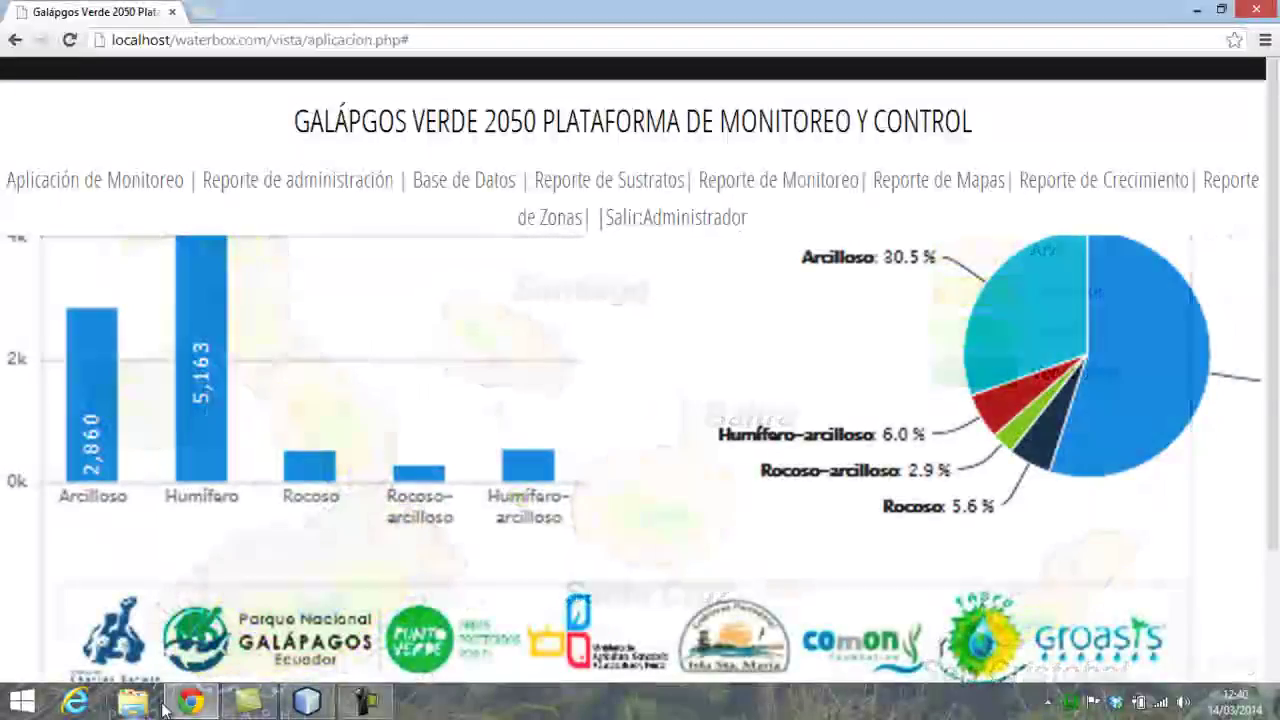
- Open Aplicación de Monitoreo and select tomate_c as the project code
left_click(146, 181)
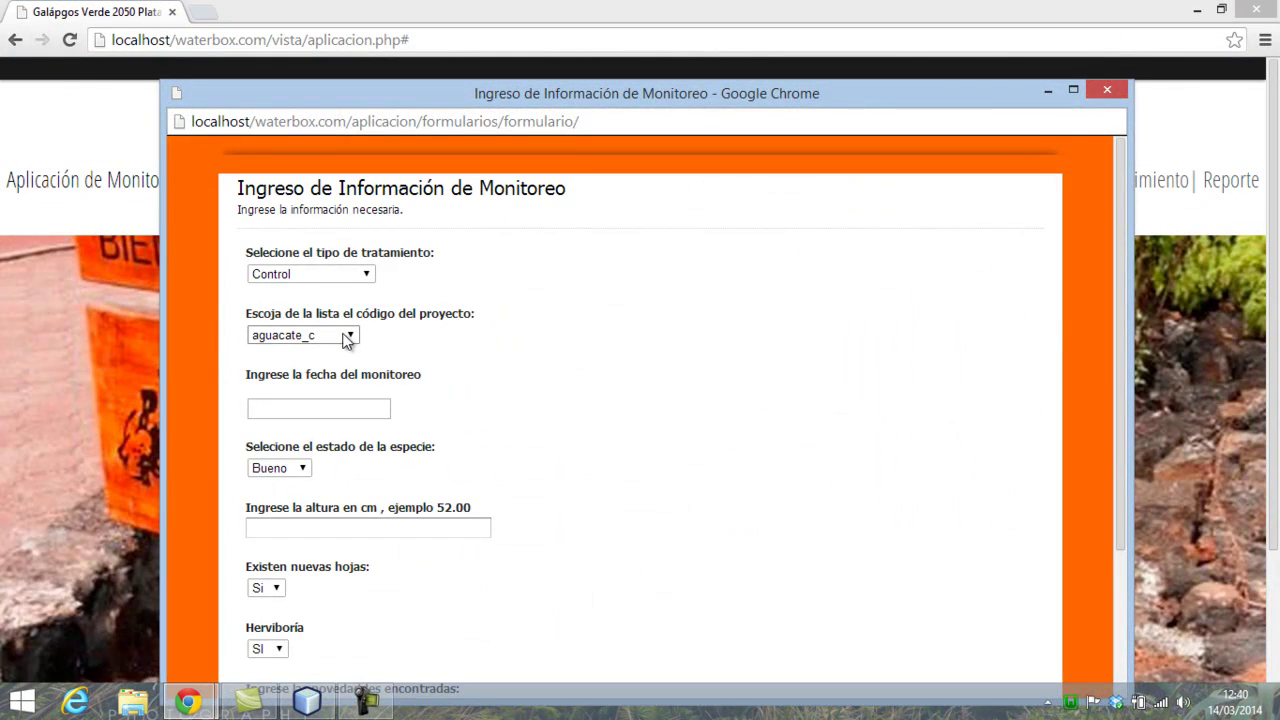
left_click(350, 335)
key("End")
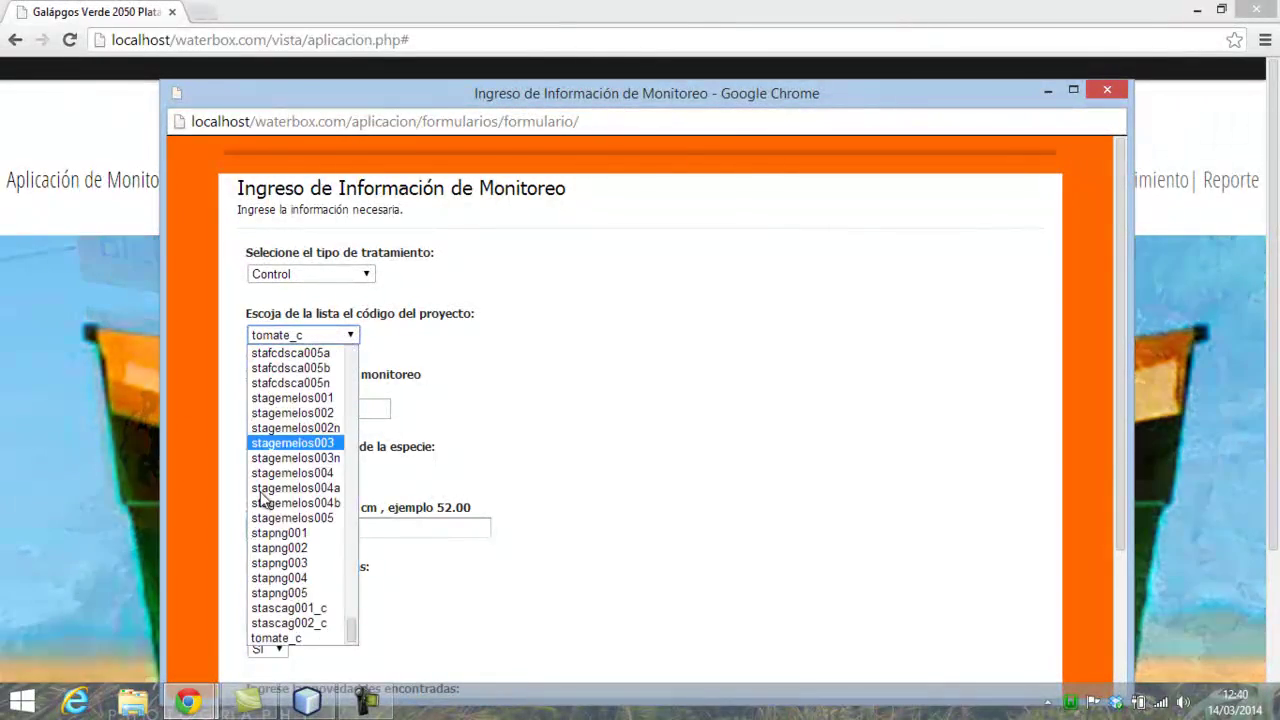
left_click(282, 640)
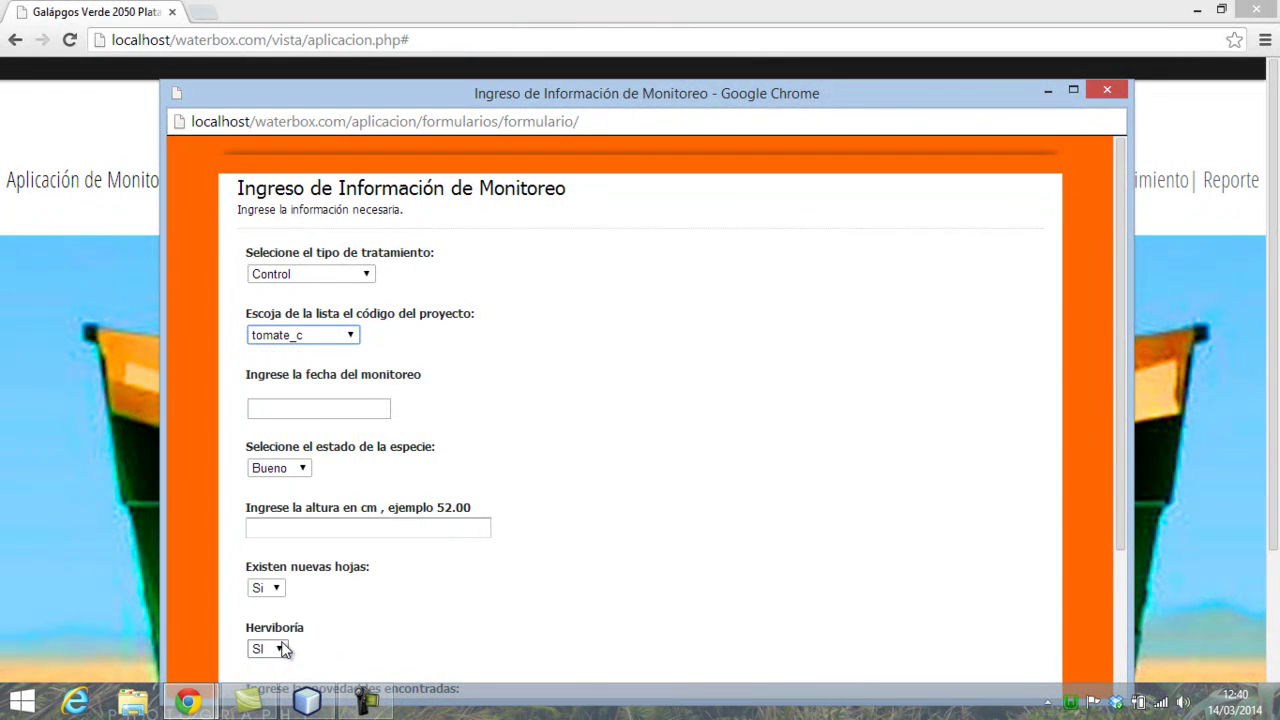
scroll(532, 500, "down", 4)
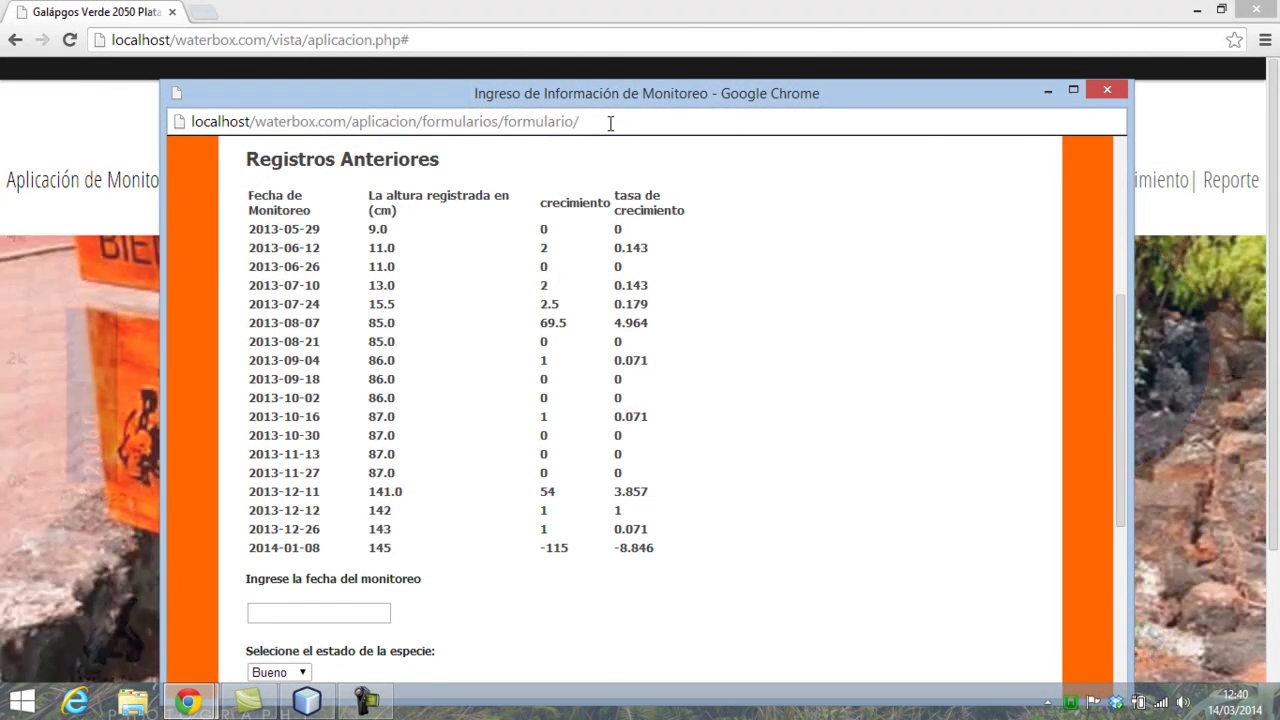
- Highlight the latest 145 cm height and -115 growth in tomate_c's previous records
left_click(610, 123)
left_click(517, 551)
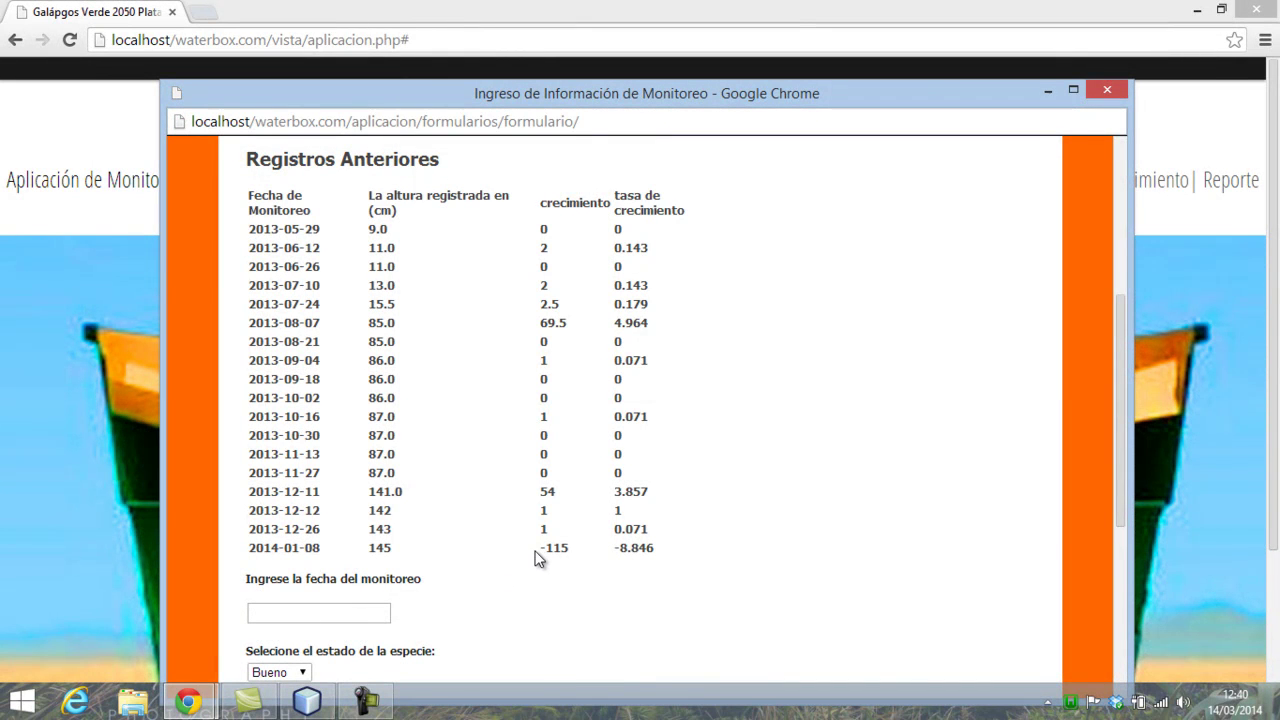
scroll(515, 541, "up", 2)
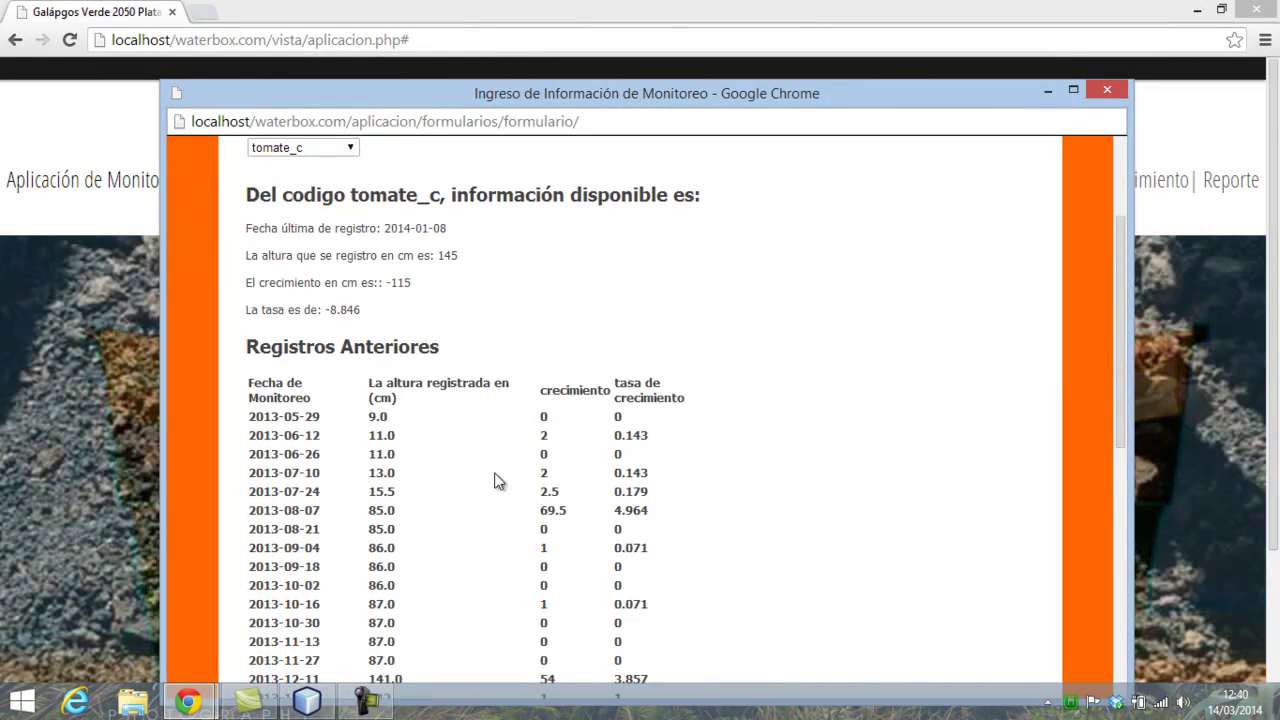
scroll(560, 600, "down", 2)
mouse_move(384, 549)
left_mouse_down()
mouse_move(300, 552)
mouse_move(400, 548)
left_mouse_up()
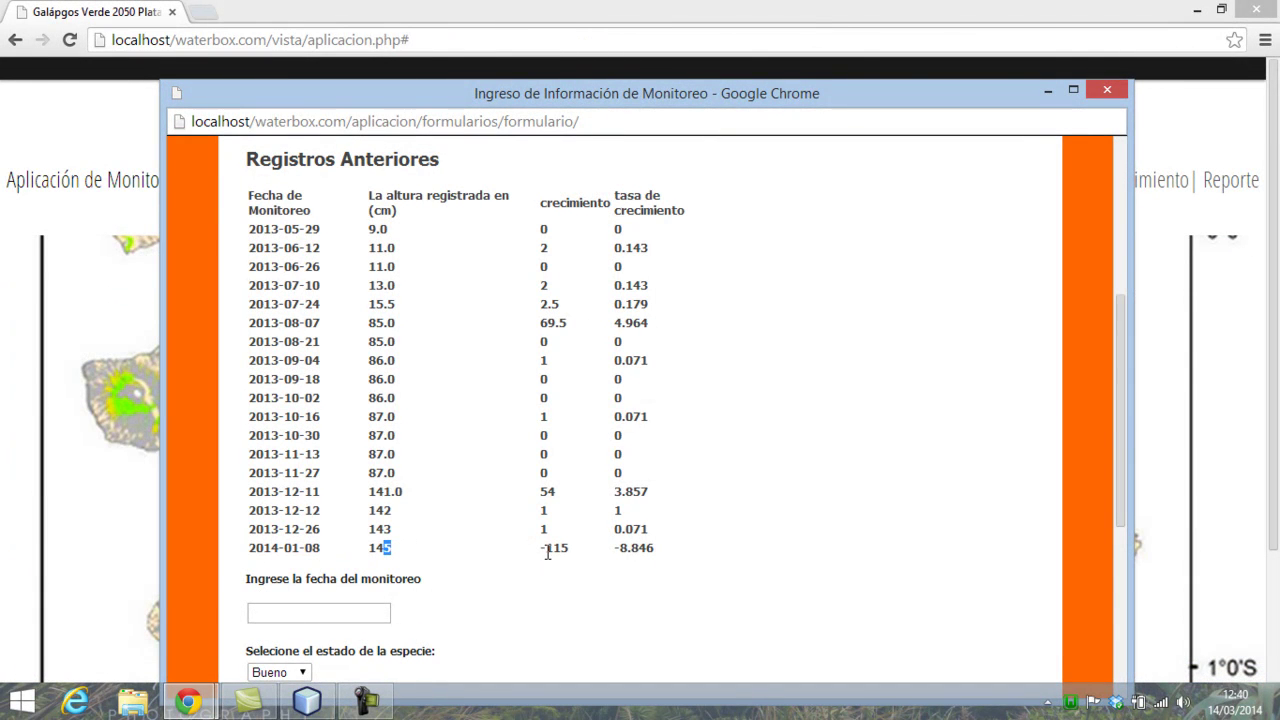
left_click_drag(549, 549, 584, 549)
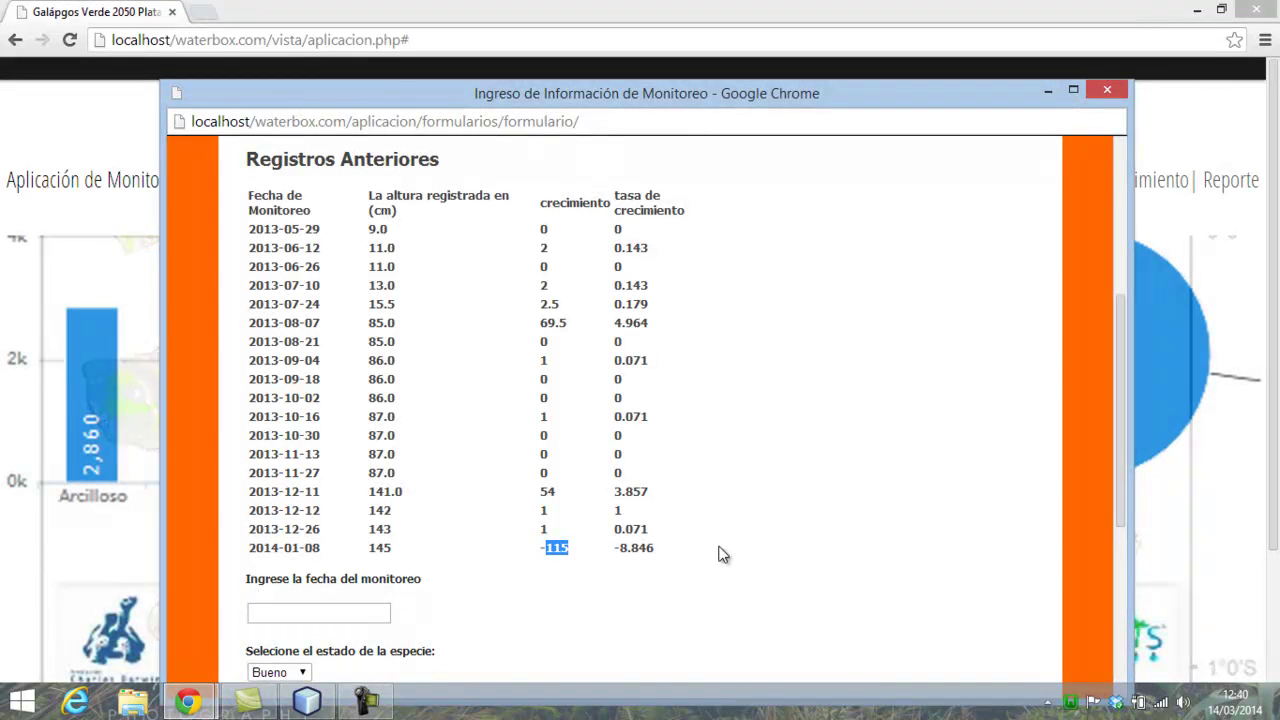
scroll(680, 570, "up", 3)
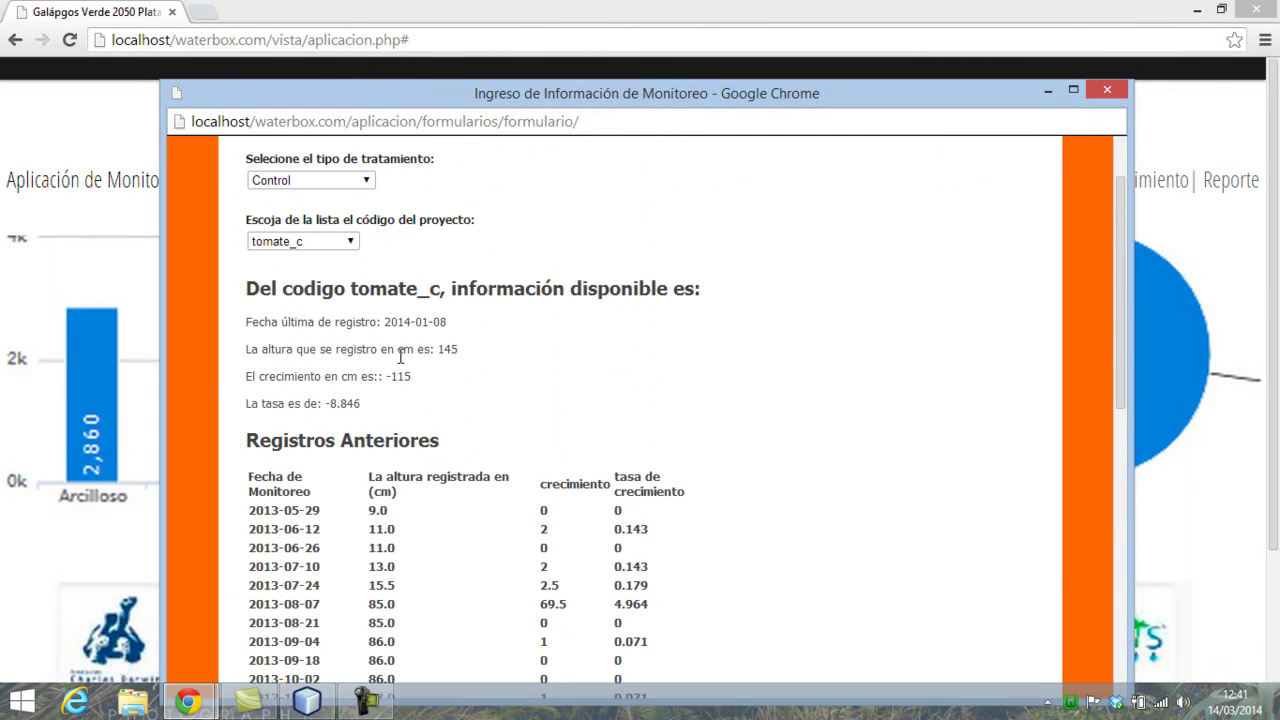
scroll(400, 357, "down", 3)
left_click_drag(363, 555, 398, 547)
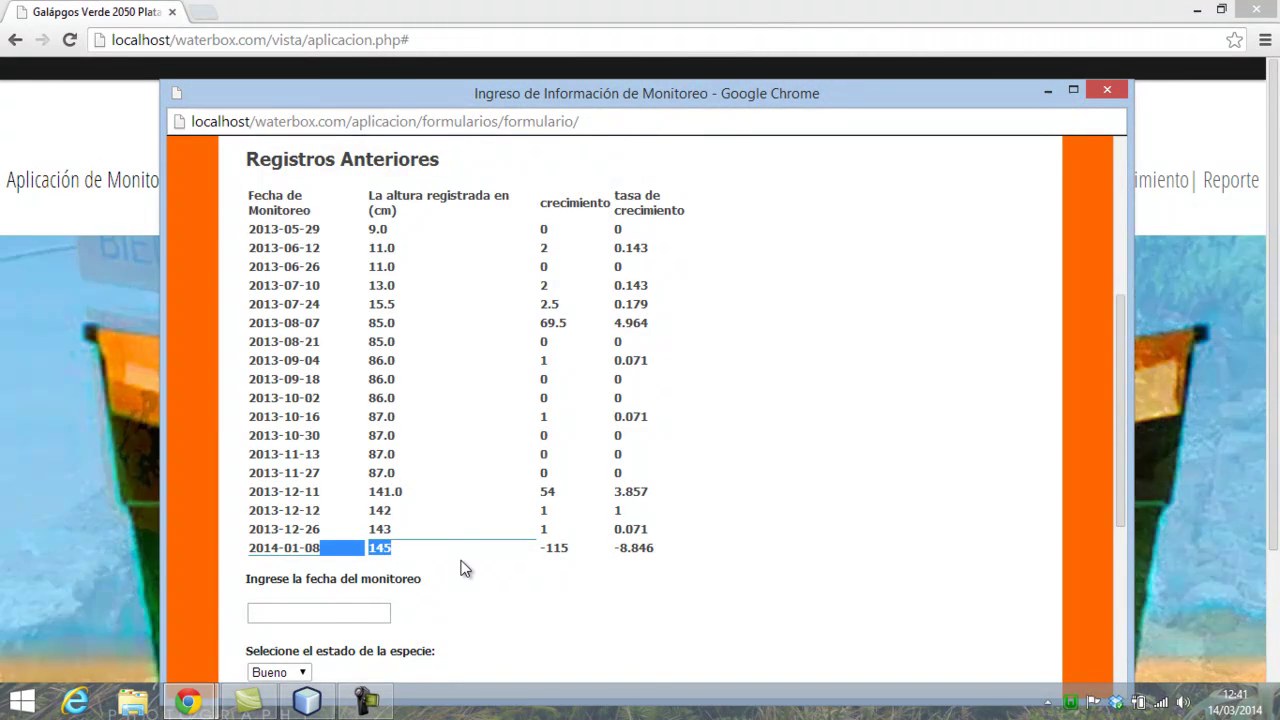
scroll(465, 568, "up", 3)
- Switch to stascag002_c and back to tomate_c, confirming the 2014-01-08 height of 145
left_click(337, 250)
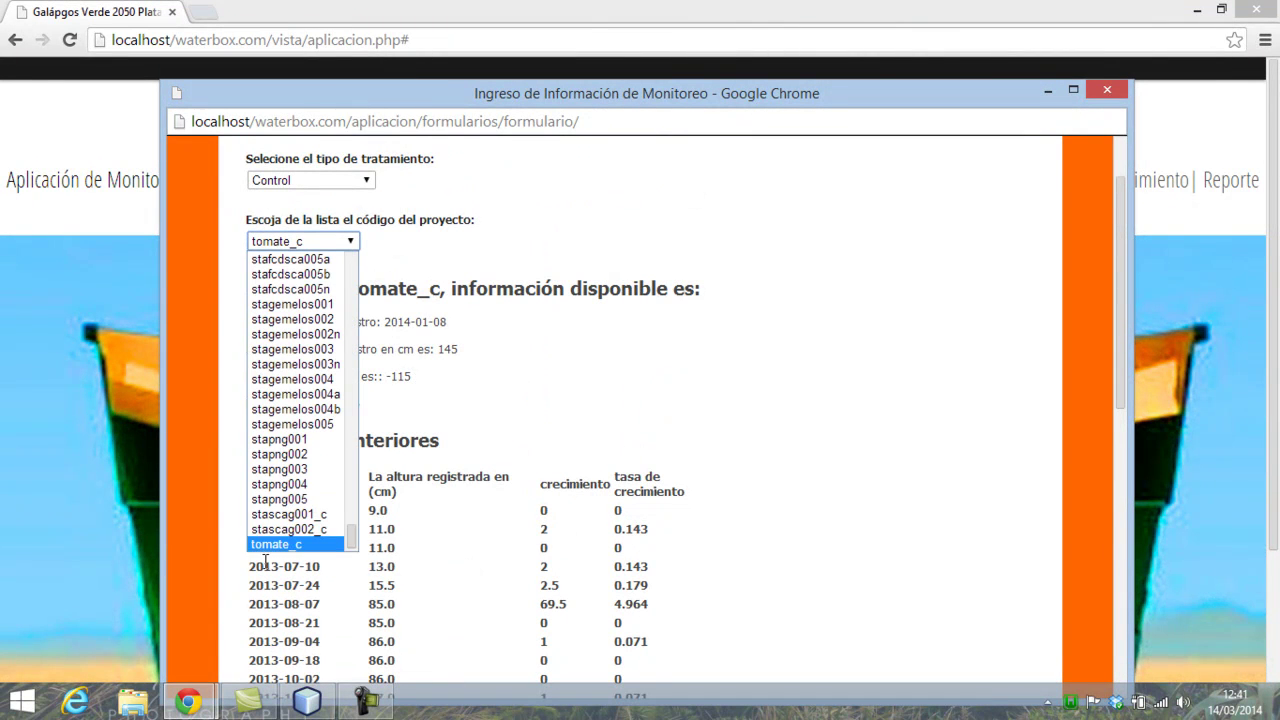
left_click(285, 526)
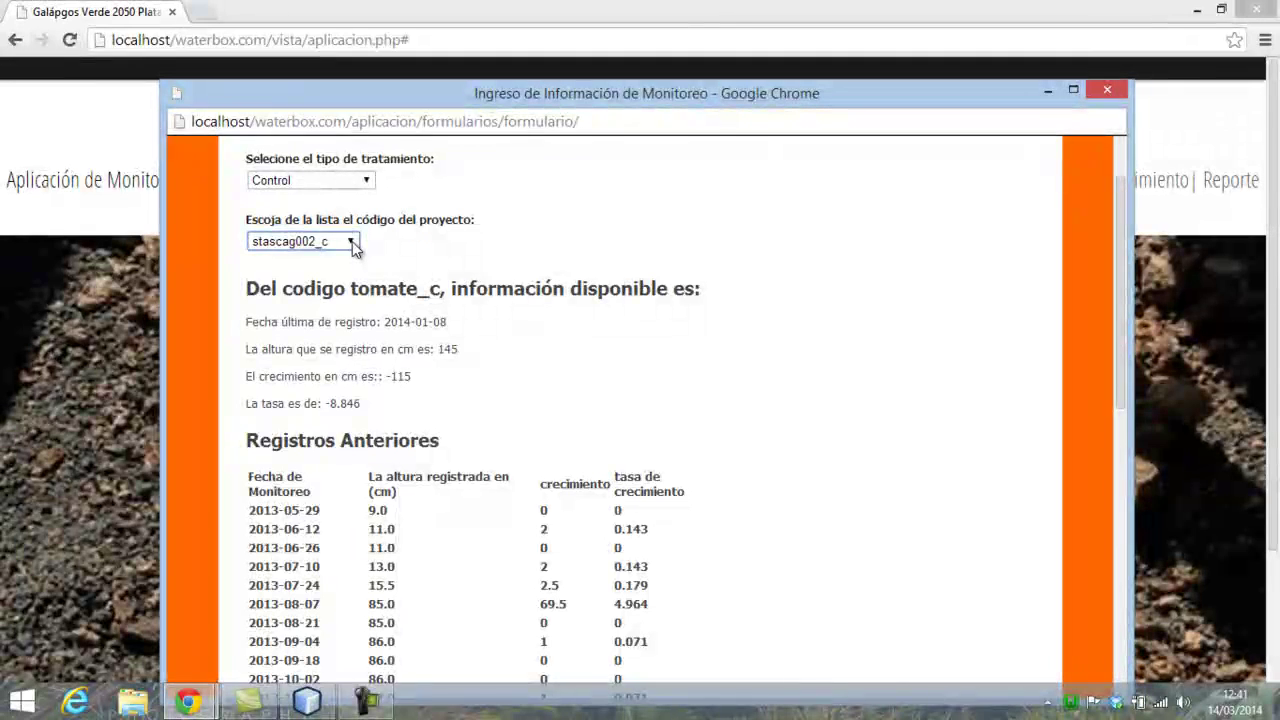
left_click(352, 241)
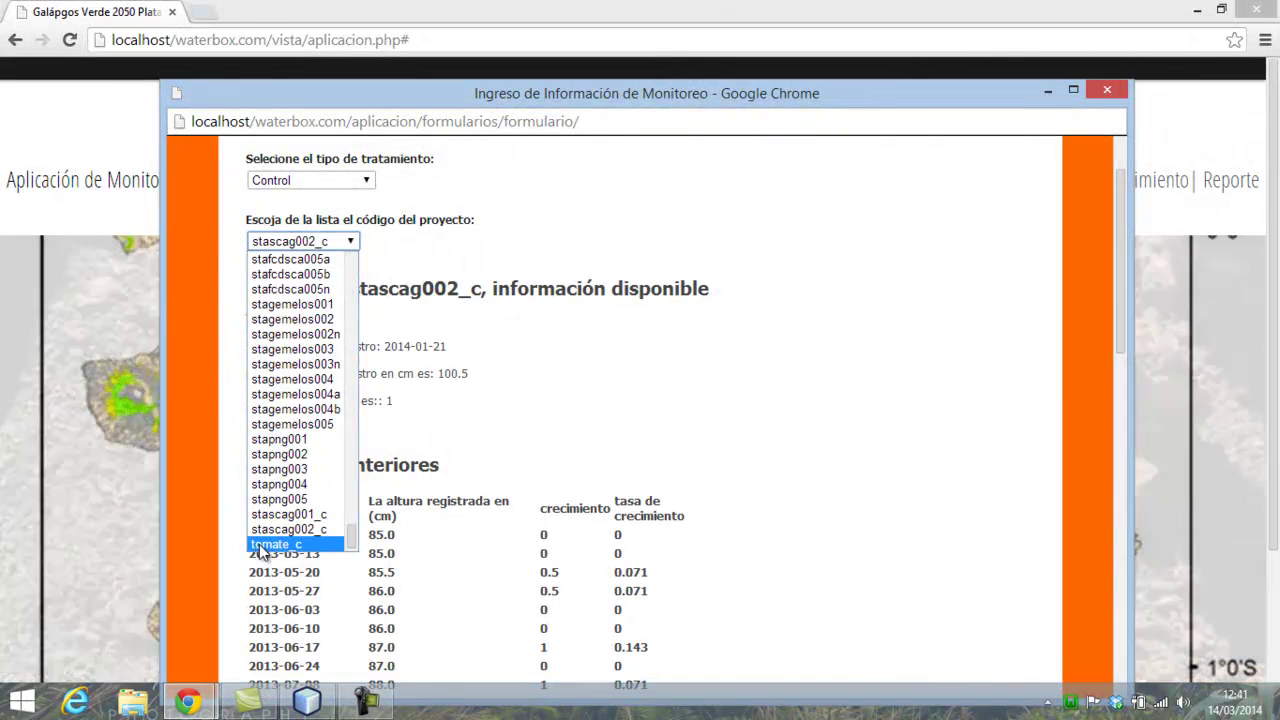
left_click(275, 544)
scroll(590, 552, "down", 2)
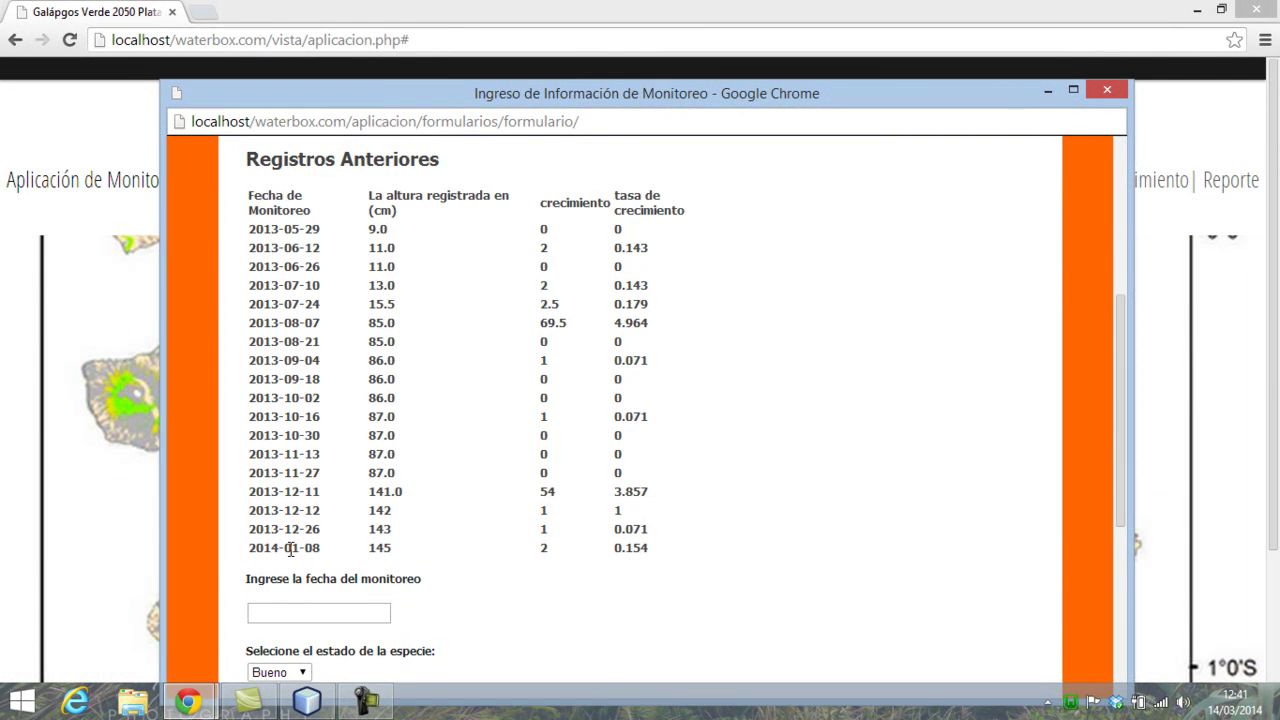
left_click_drag(348, 548, 426, 546)
left_click(395, 558)
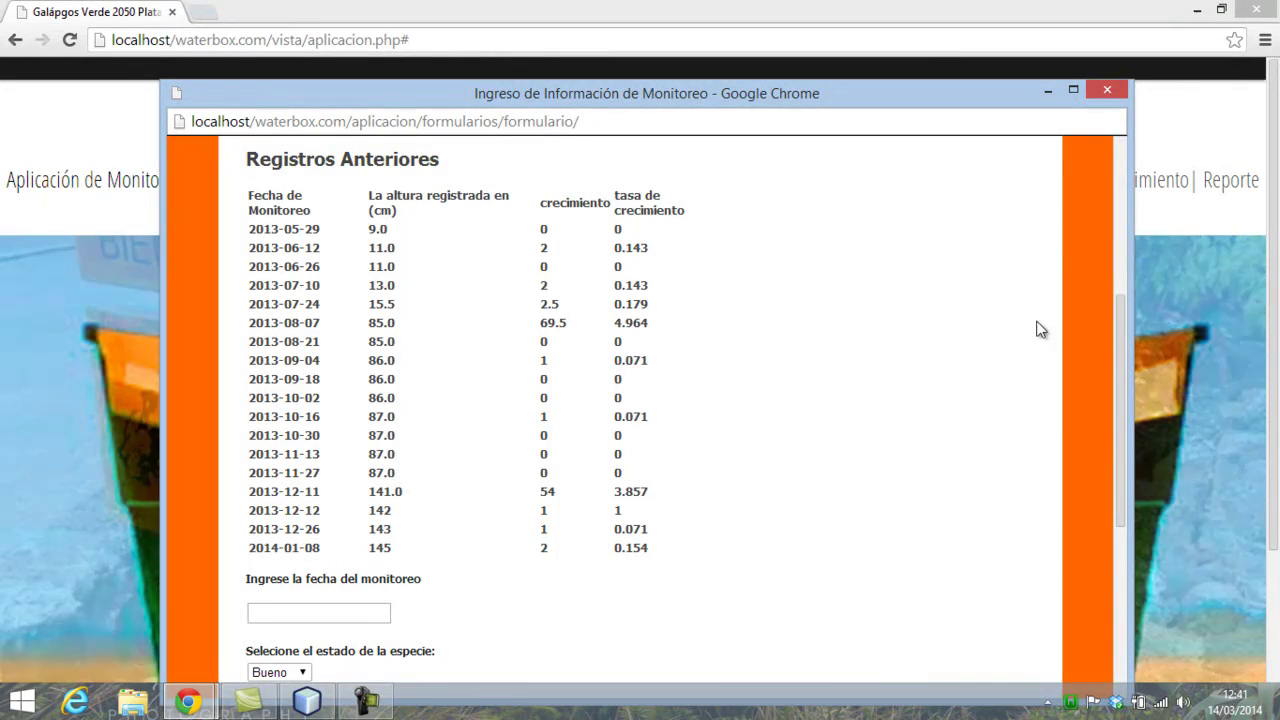
- Close the entry form and reopen the Monitoreo Registro table, menu hidden and window maximized
left_click(1110, 90)
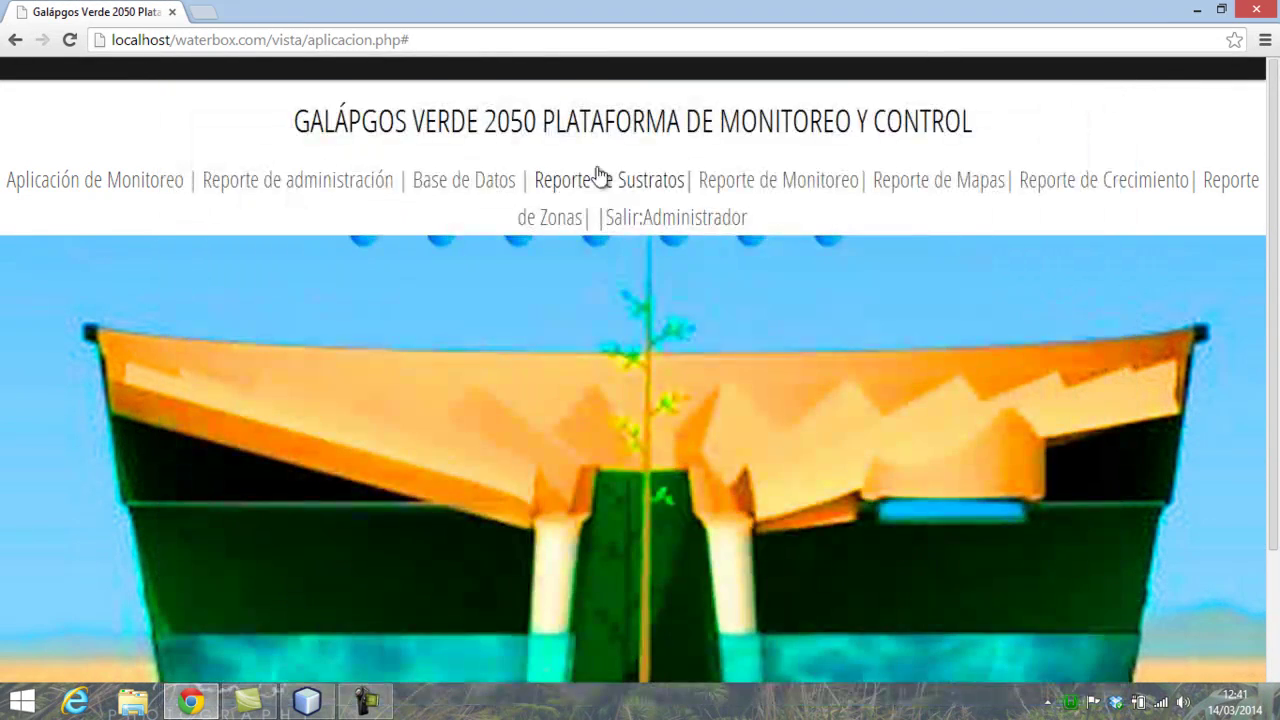
left_click(477, 187)
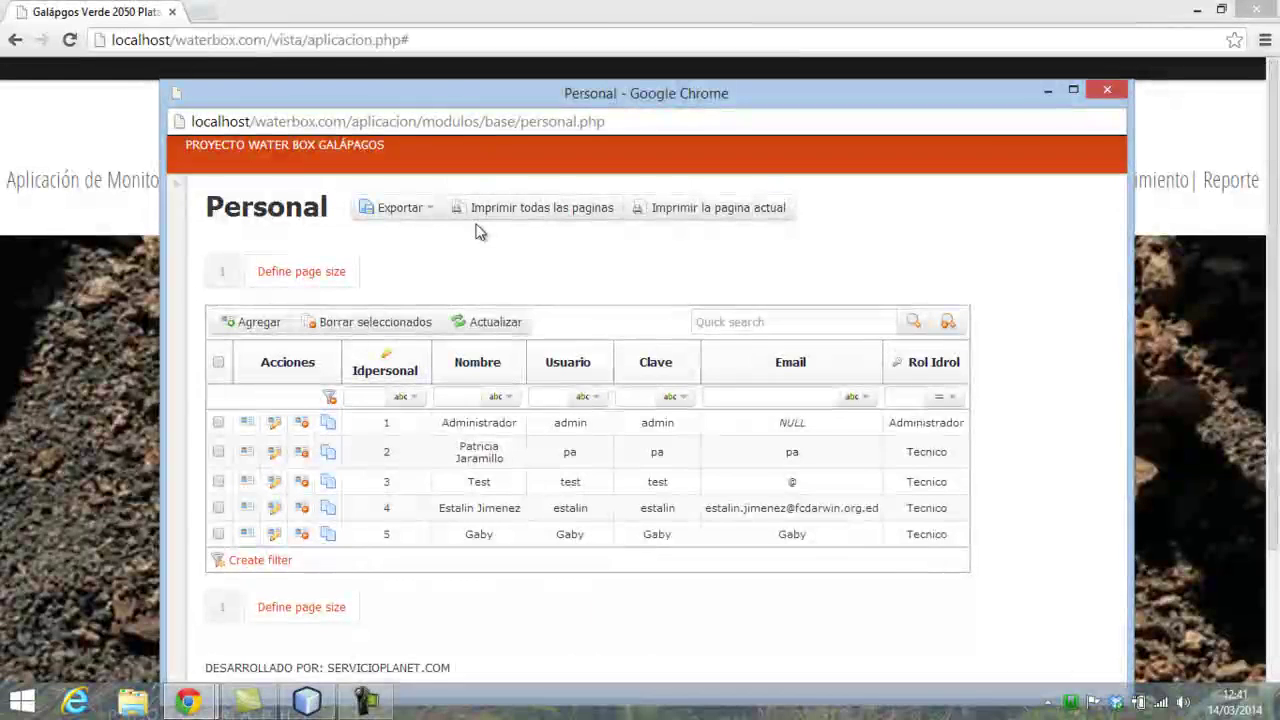
left_click(177, 190)
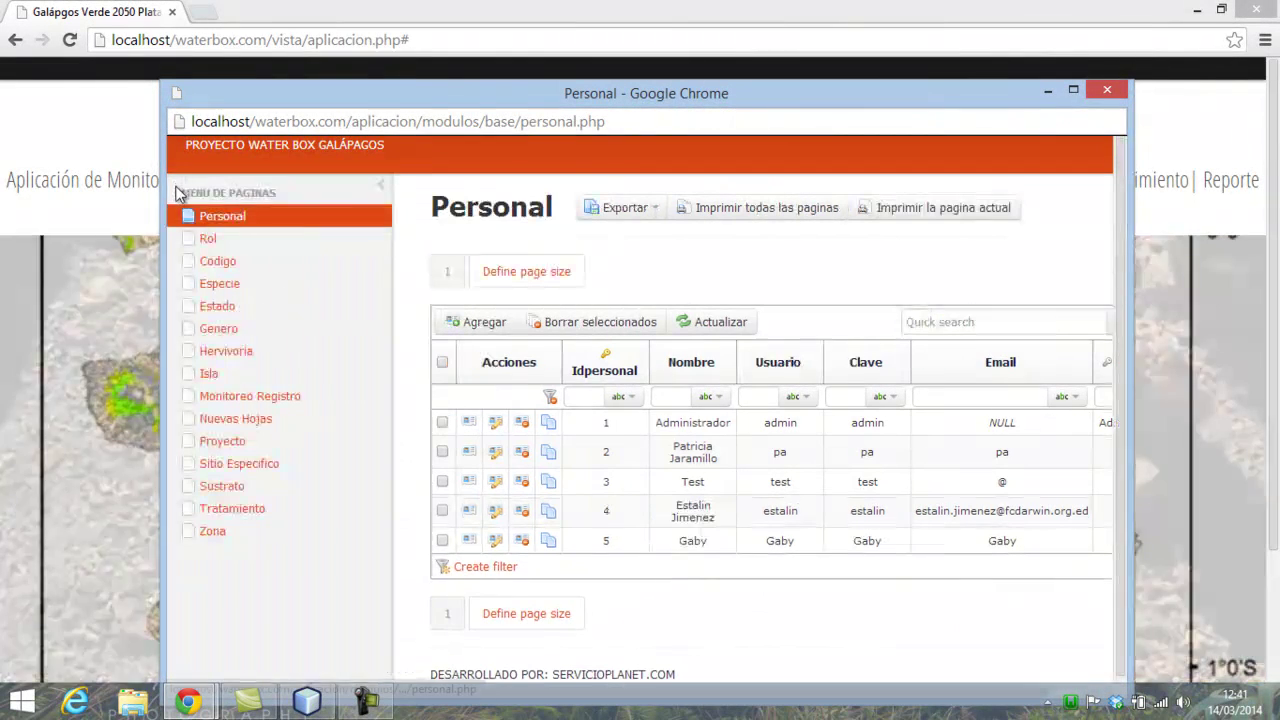
left_click(243, 396)
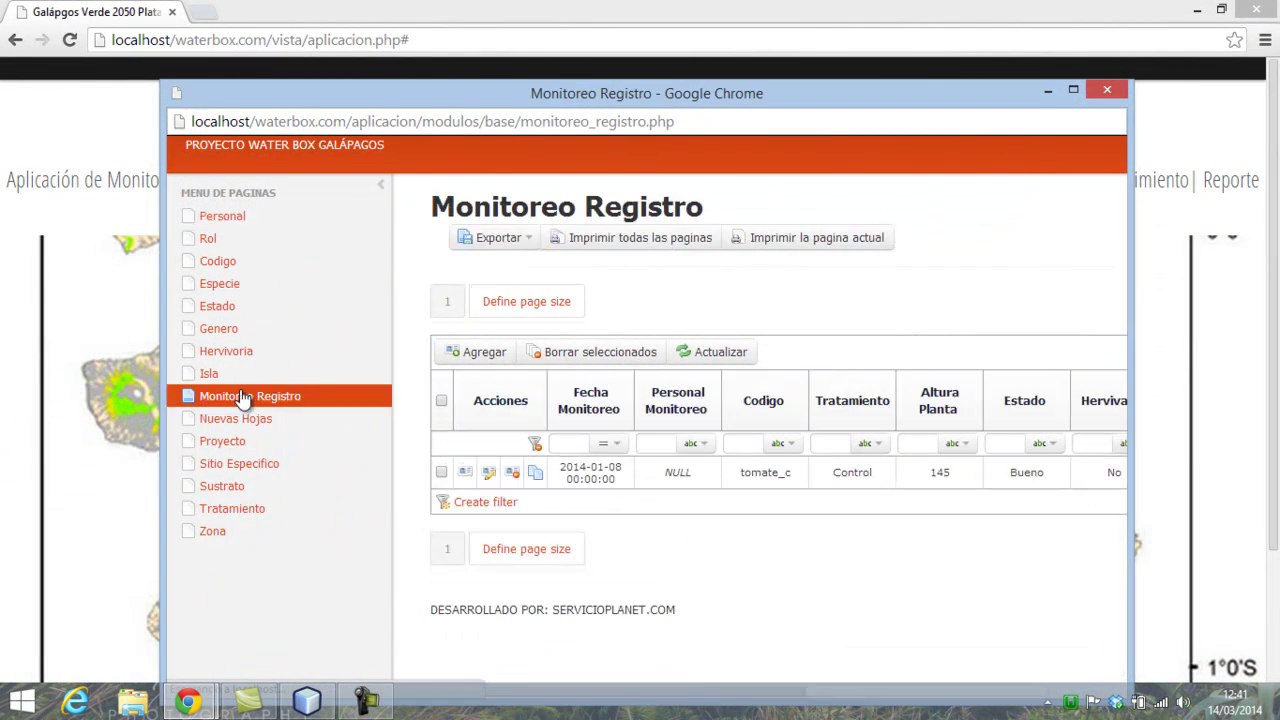
left_click(385, 195)
left_click(1074, 90)
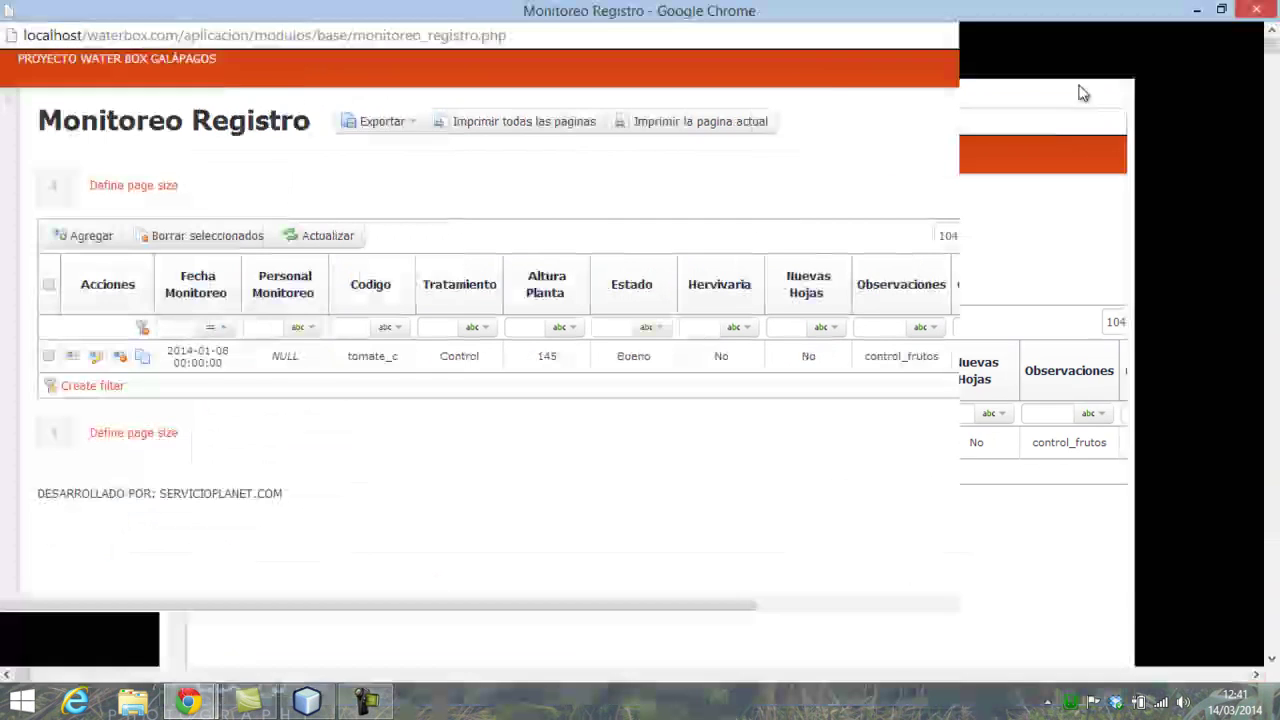
- Edit record 10456, set its monitoring date to 1 January 2010 in the calendar, and save
left_click(102, 357)
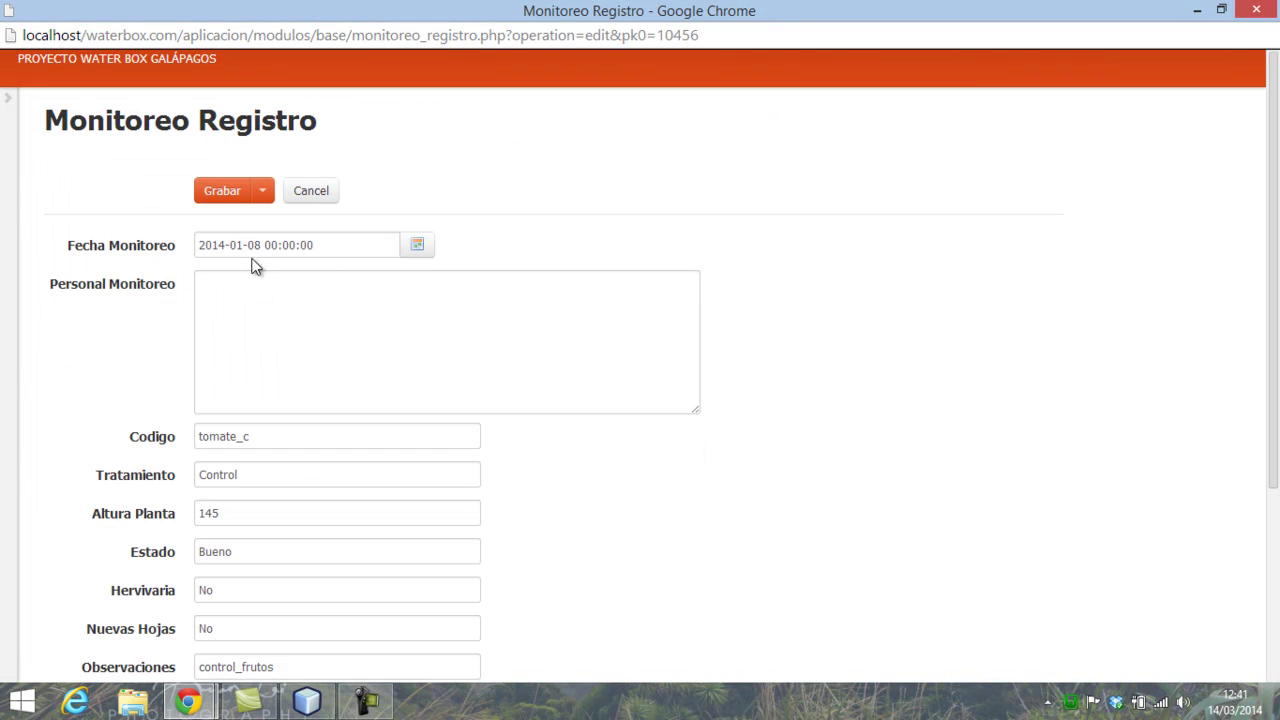
left_click(423, 245)
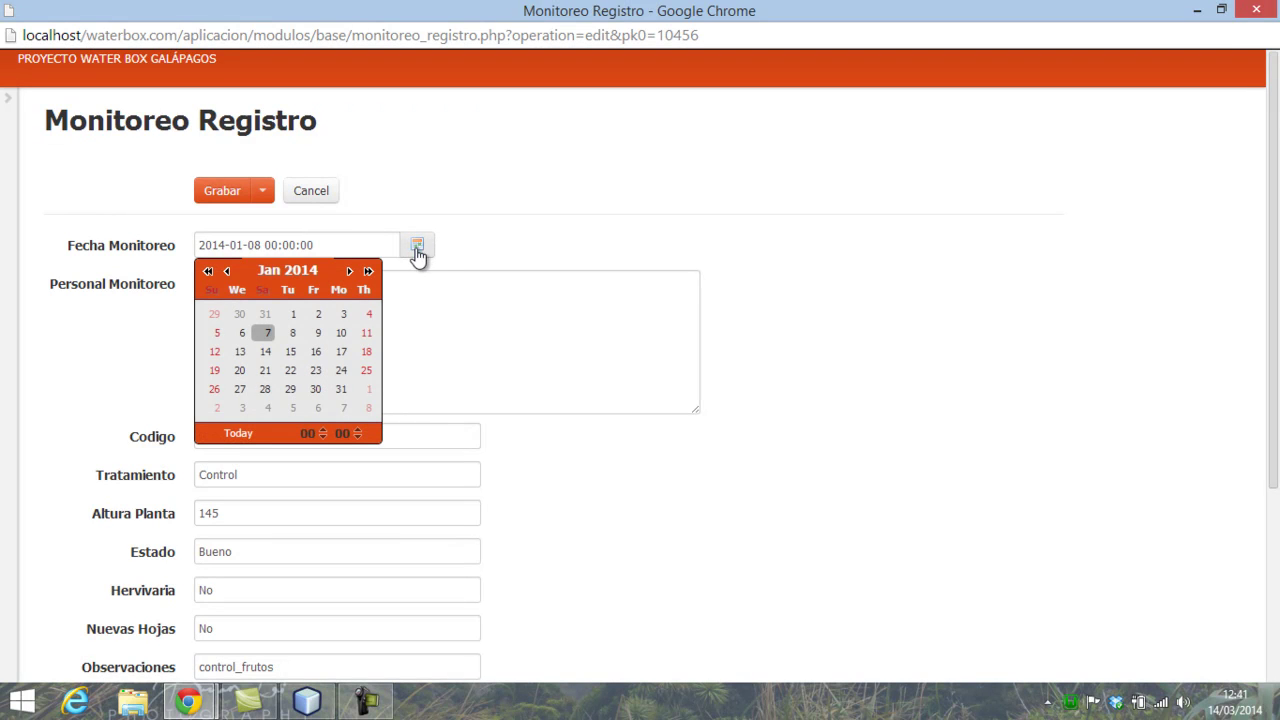
left_click(209, 271)
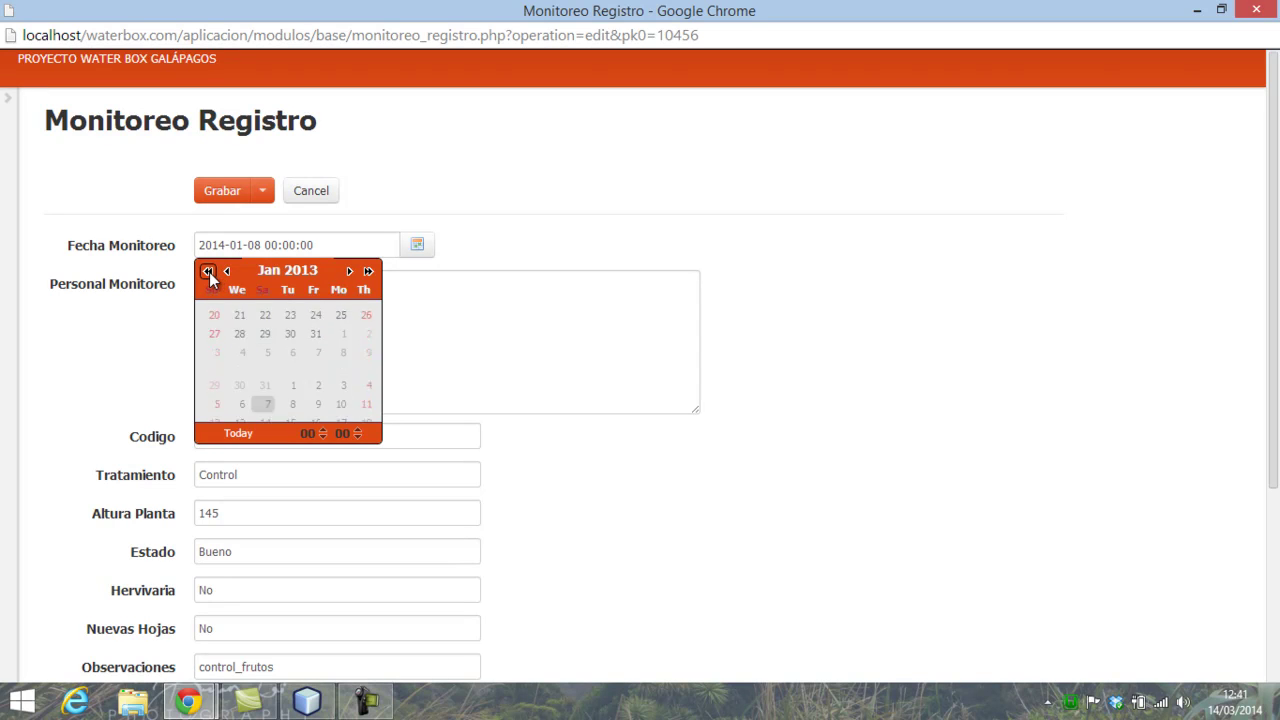
left_click(208, 271)
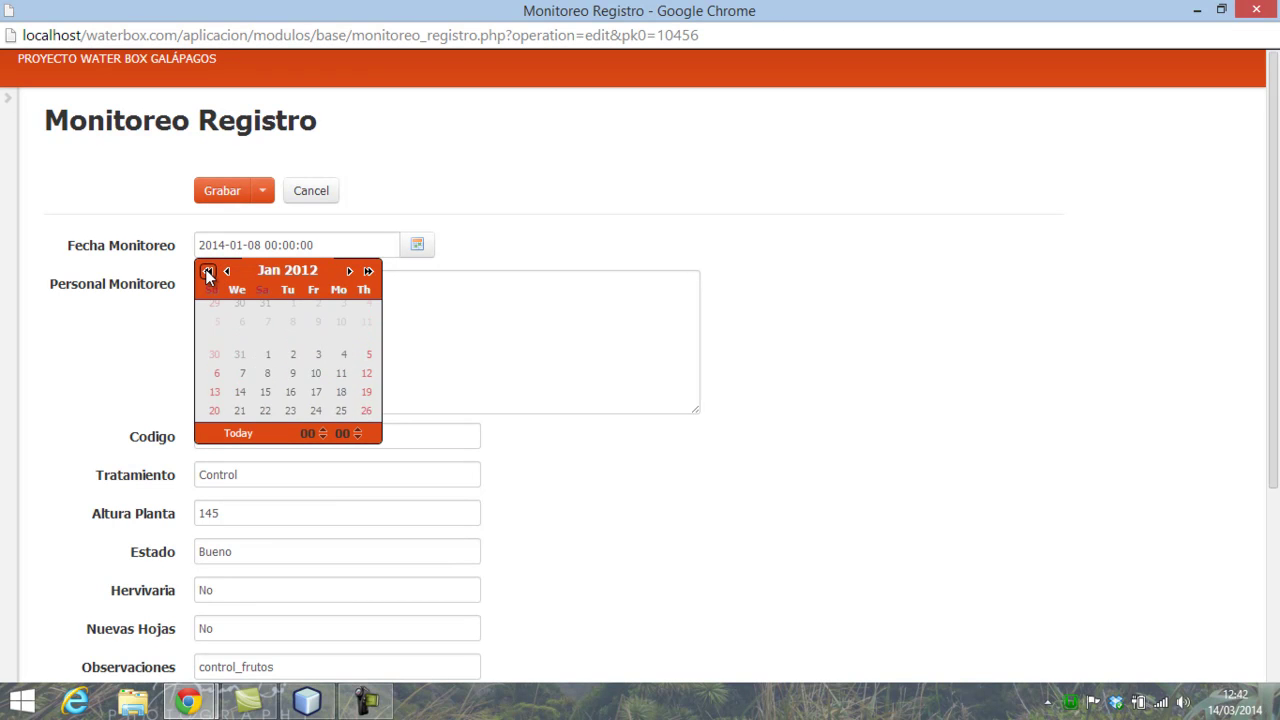
left_click(208, 271)
left_click(208, 271)
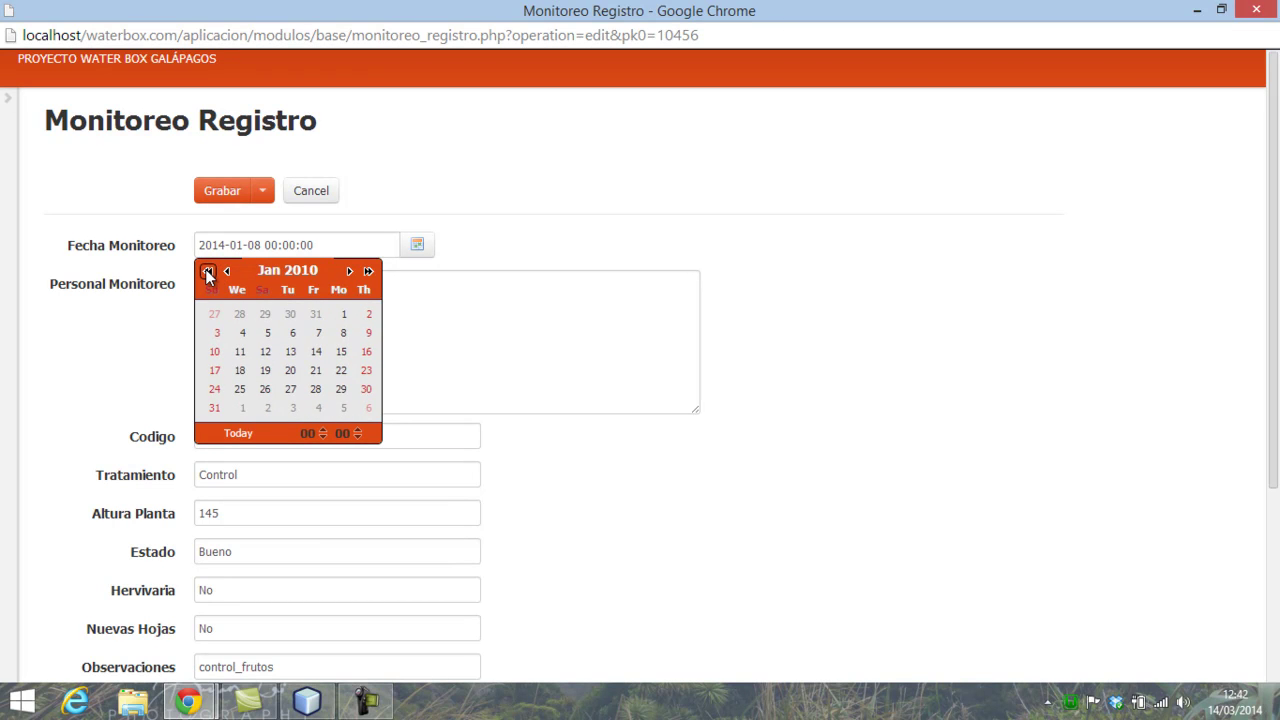
left_click(344, 316)
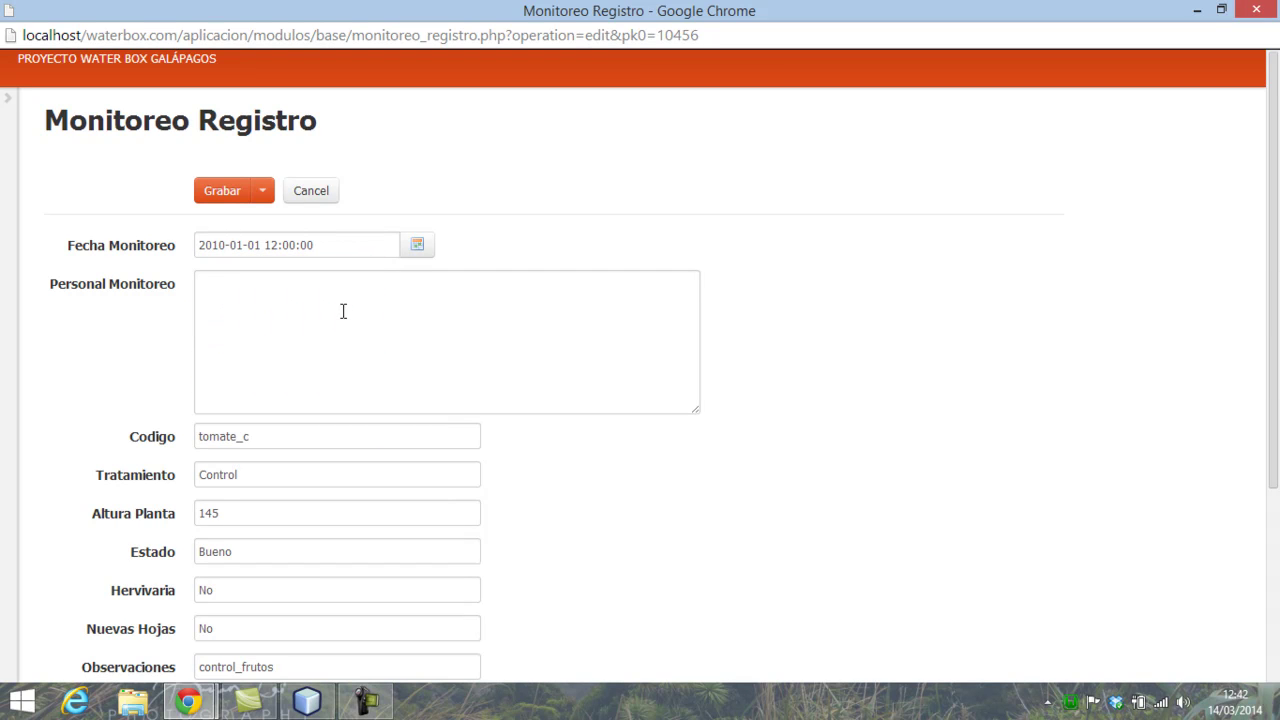
left_click(228, 194)
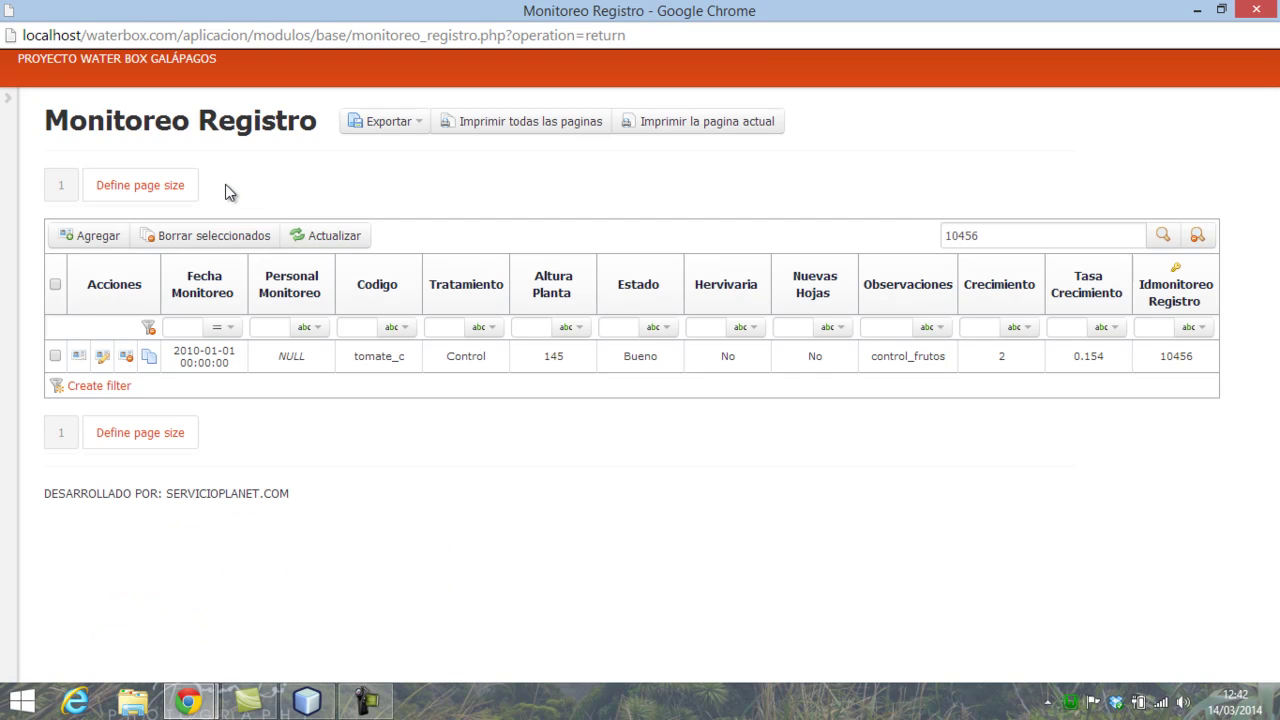
- Minimize the record list window and open the Aplicación de Monitoreo entry form
left_click(1198, 10)
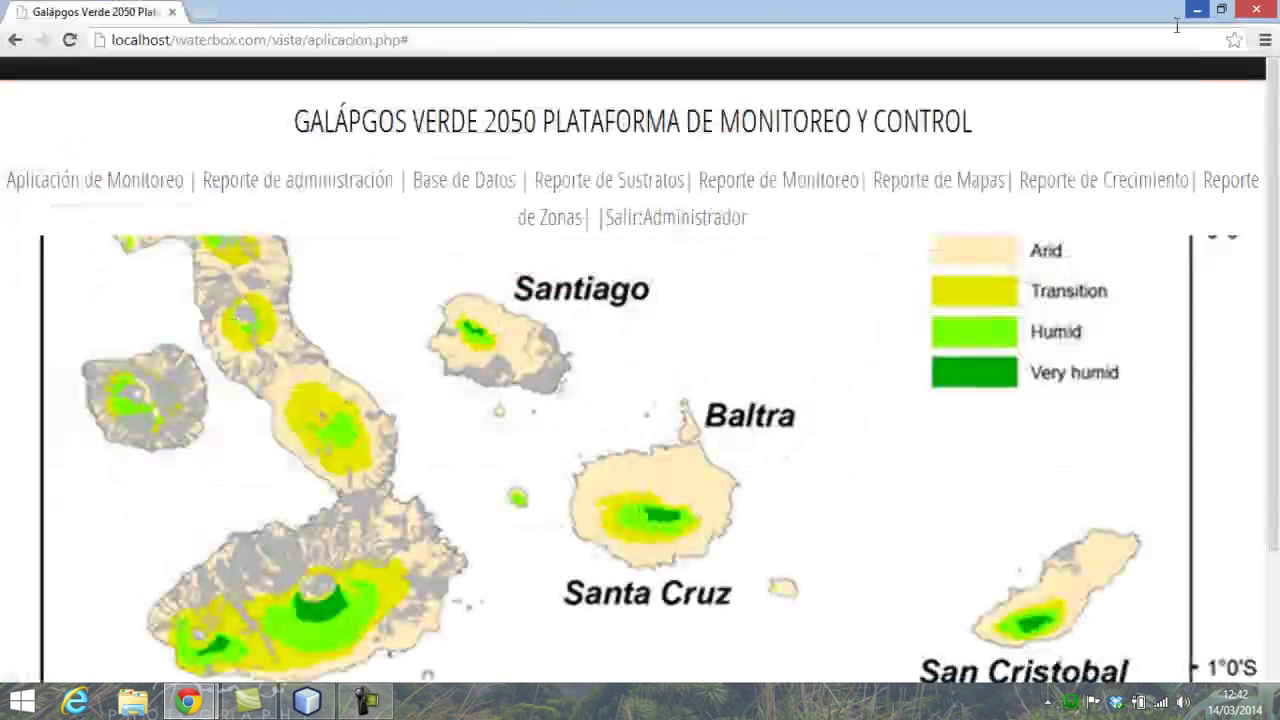
mouse_move(187, 700)
mouse_move(243, 607)
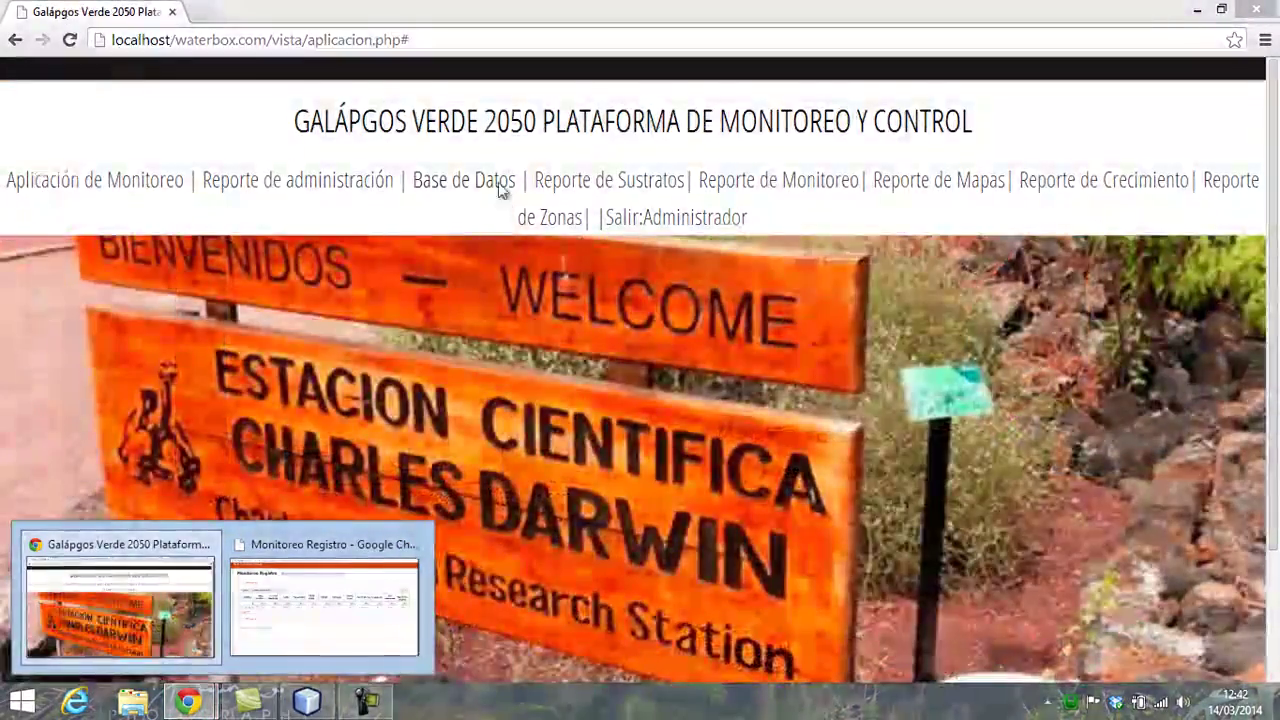
left_click(143, 186)
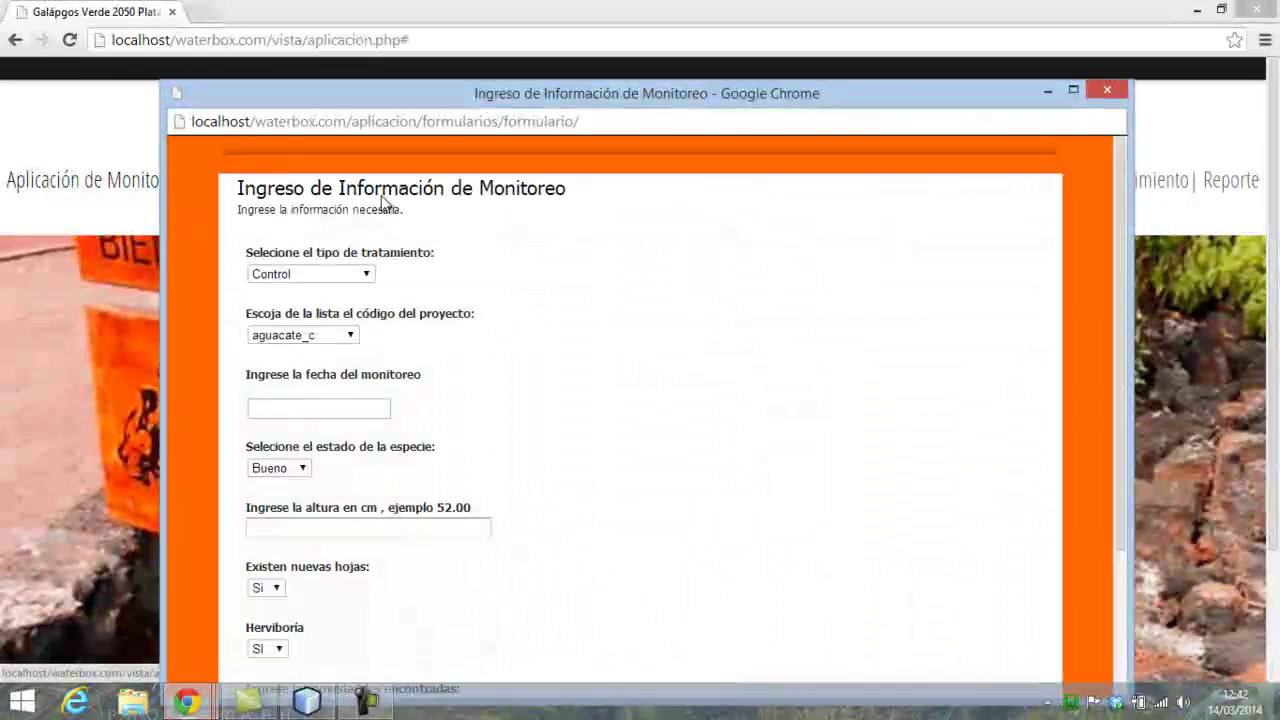
- Select tomate_c as the project code and scroll through its previous records
left_click(351, 335)
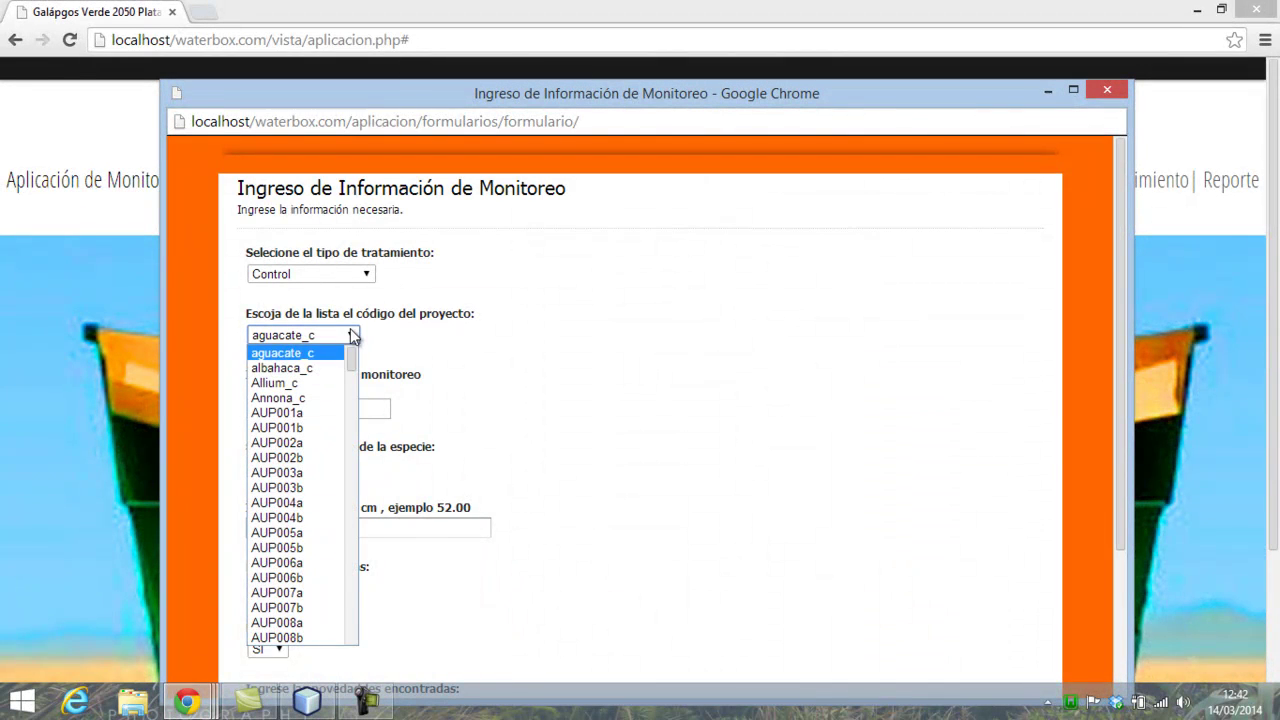
key("t")
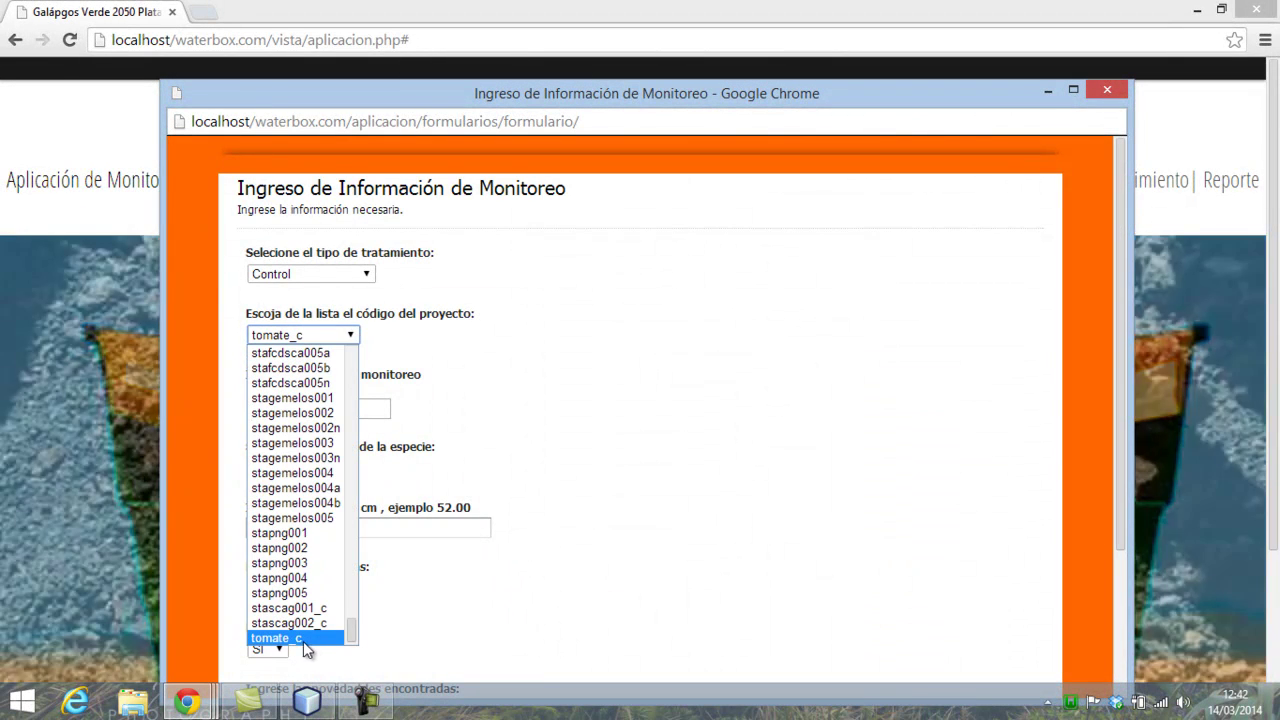
left_click(300, 637)
scroll(632, 510, "down", 2)
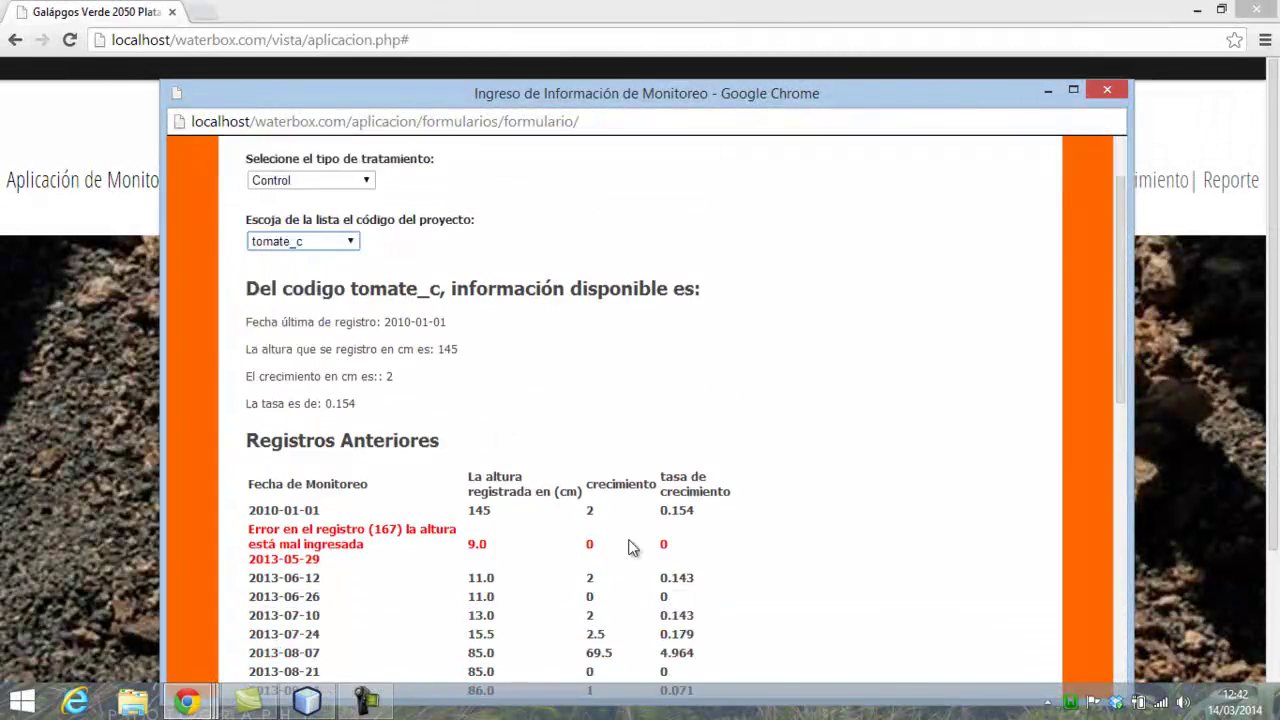
scroll(632, 551, "down", 1)
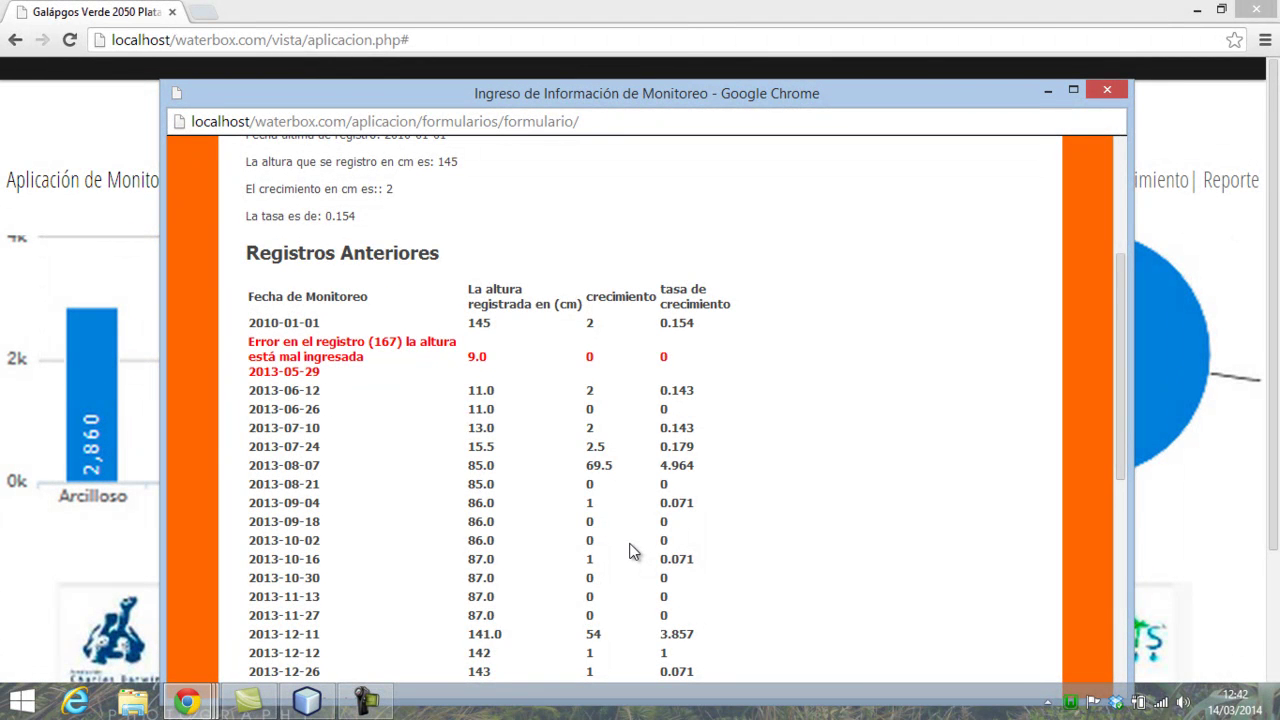
scroll(555, 486, "down", 1)
scroll(400, 394, "up", 4)
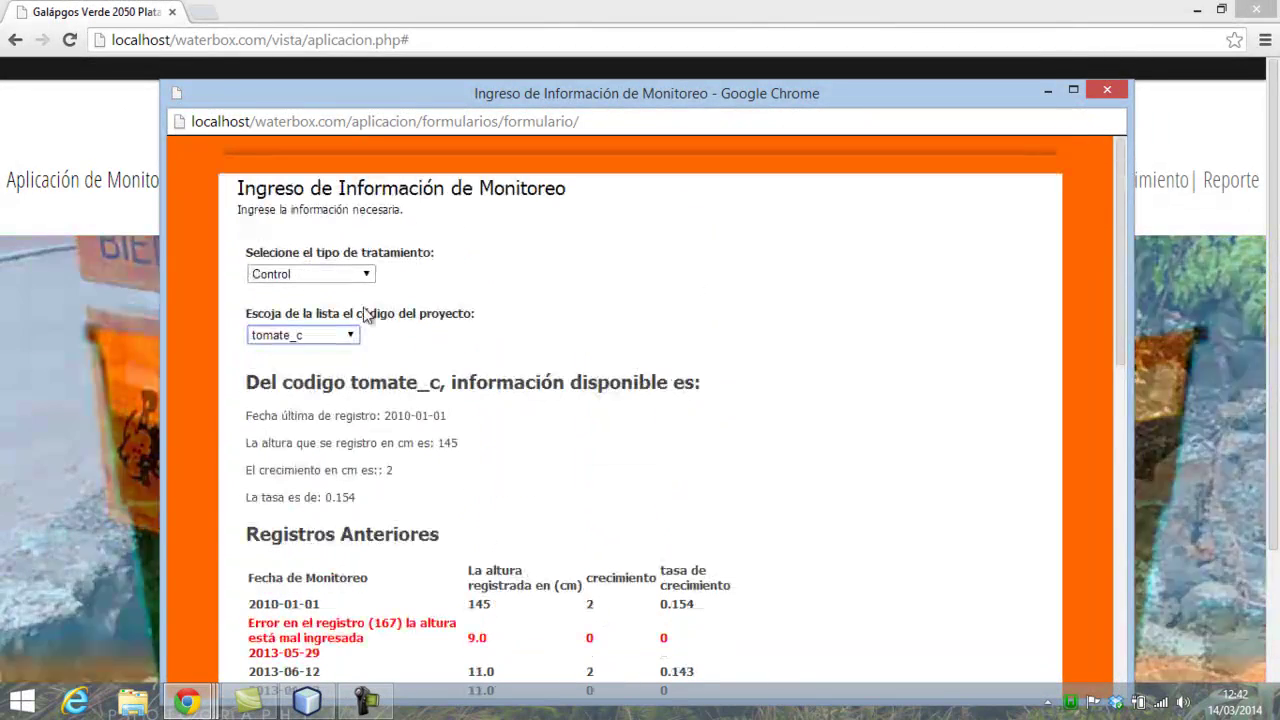
- Switch the code to stascag002_c and back to tomate_c, then highlight the 2010-01-01 date
left_click(347, 337)
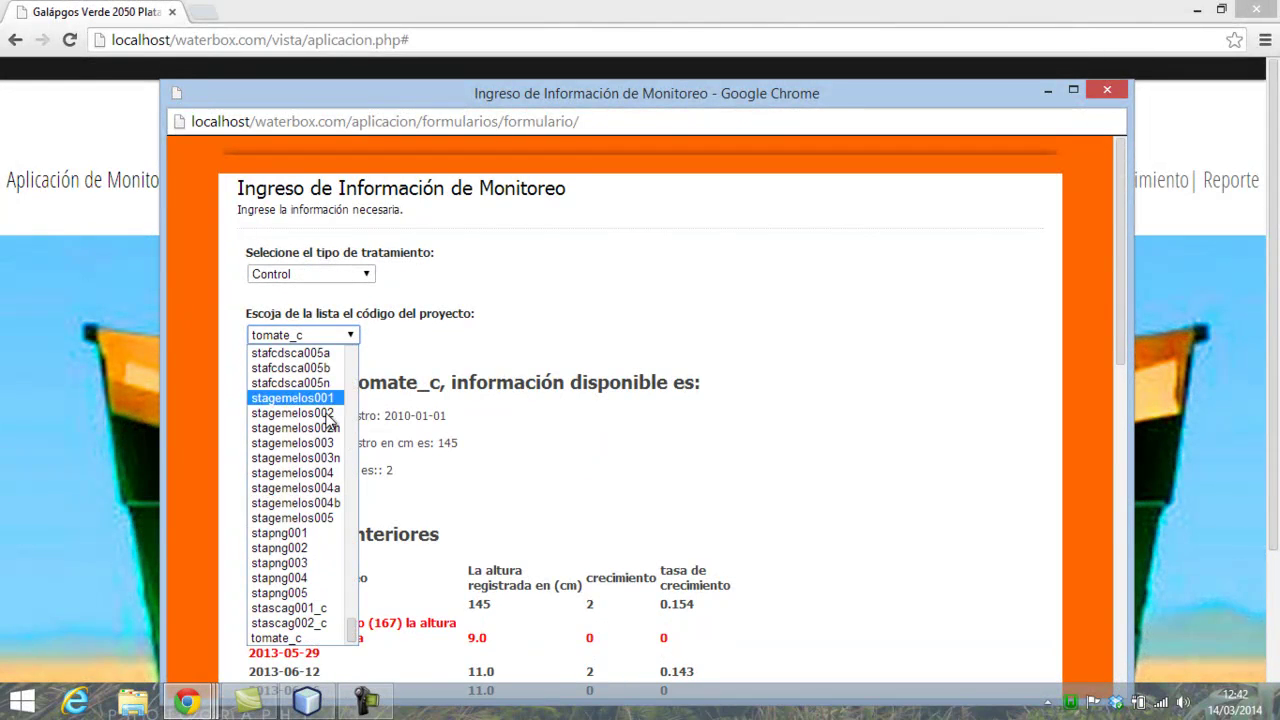
left_click(300, 618)
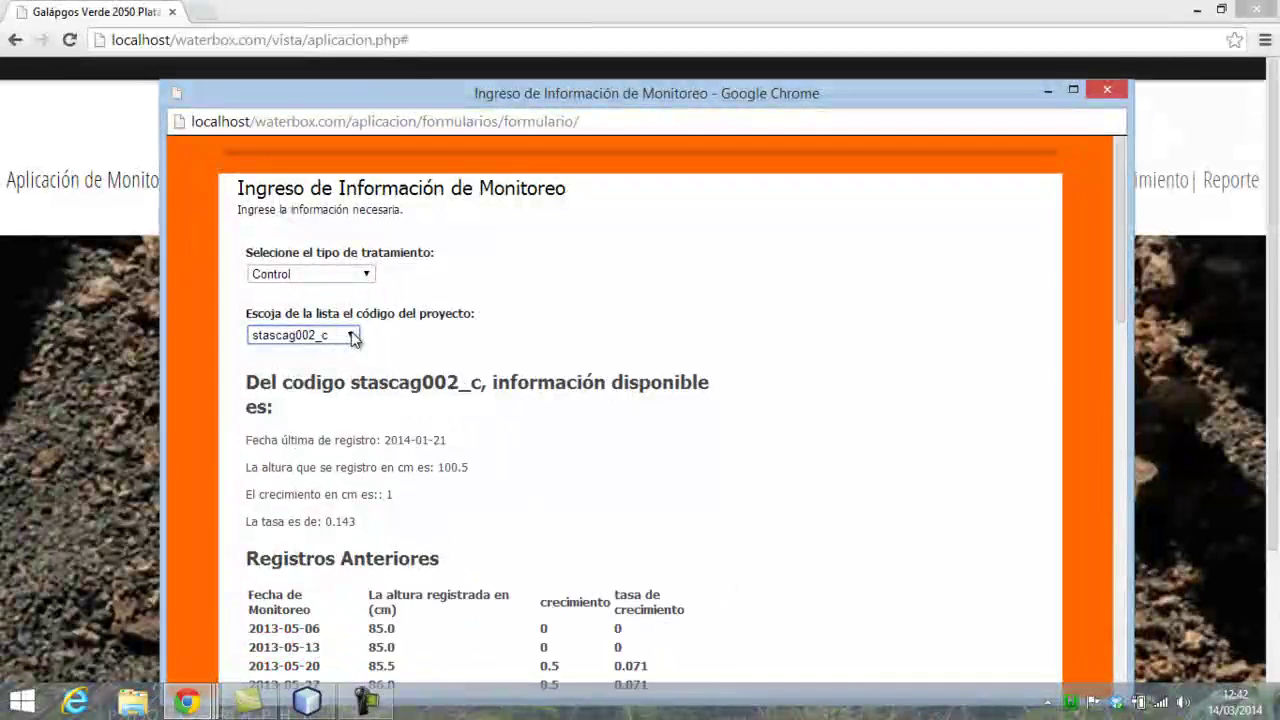
left_click(352, 337)
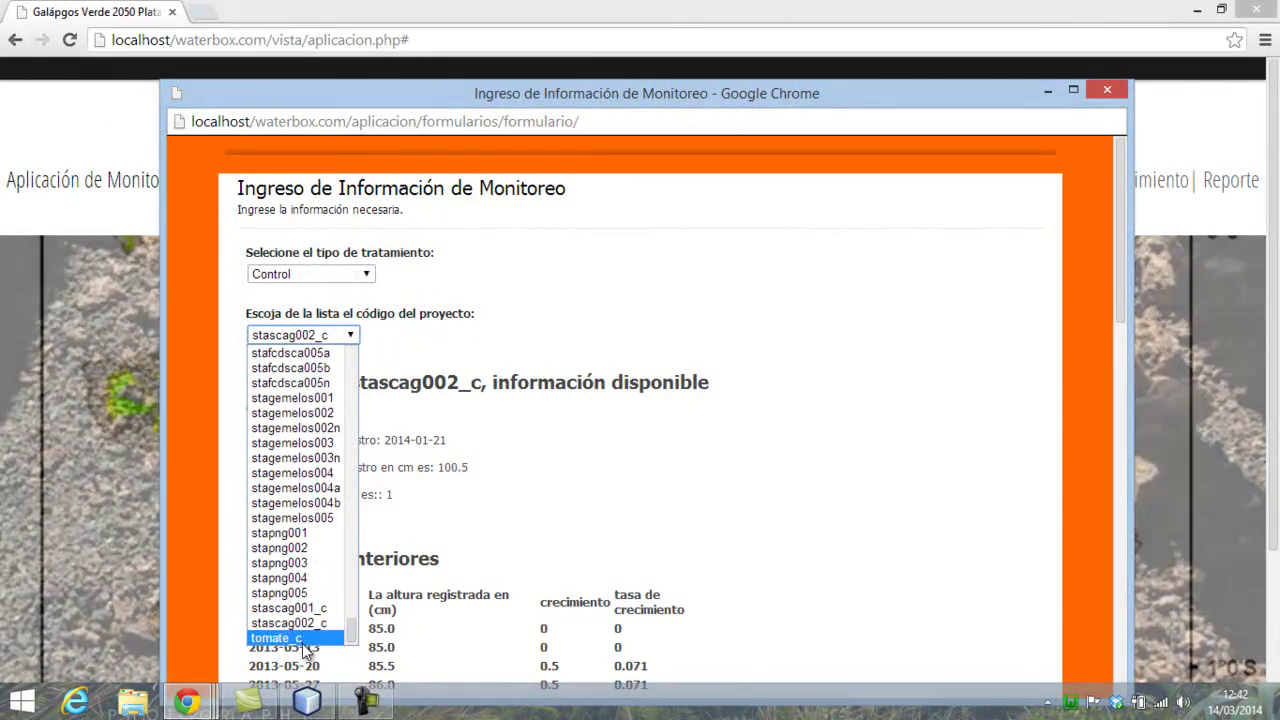
left_click(300, 640)
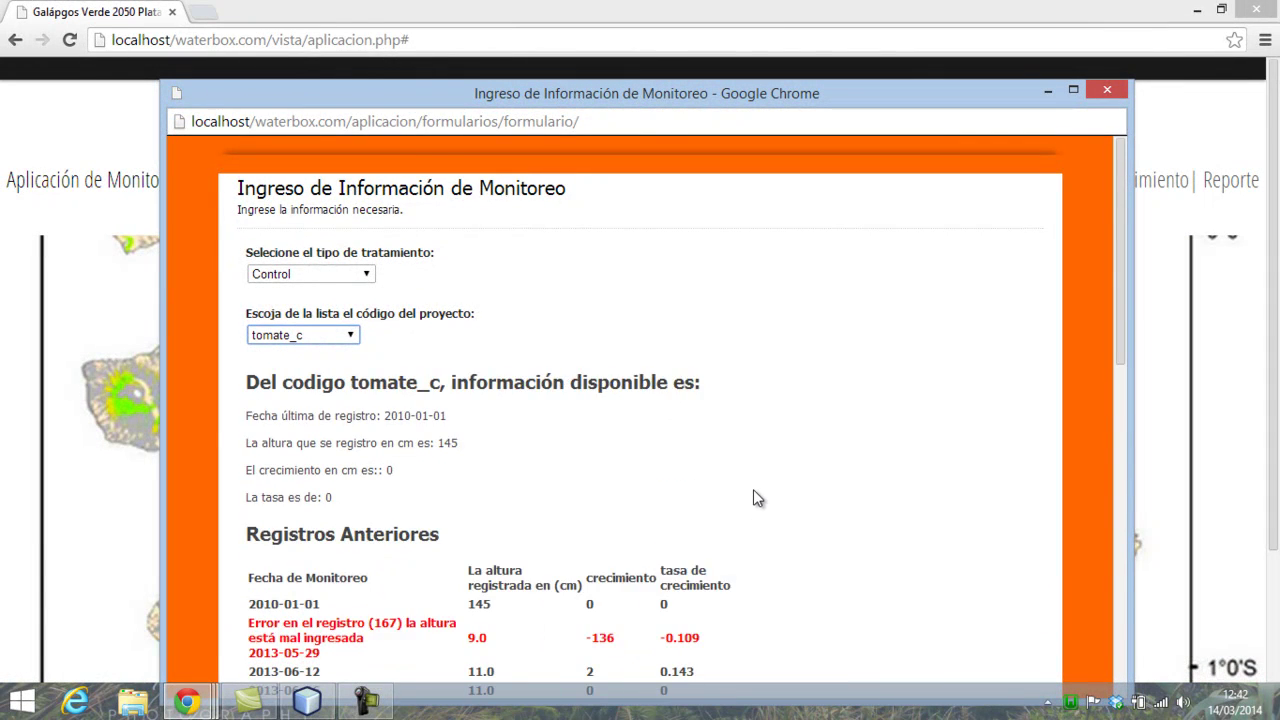
scroll(757, 497, "down", 3)
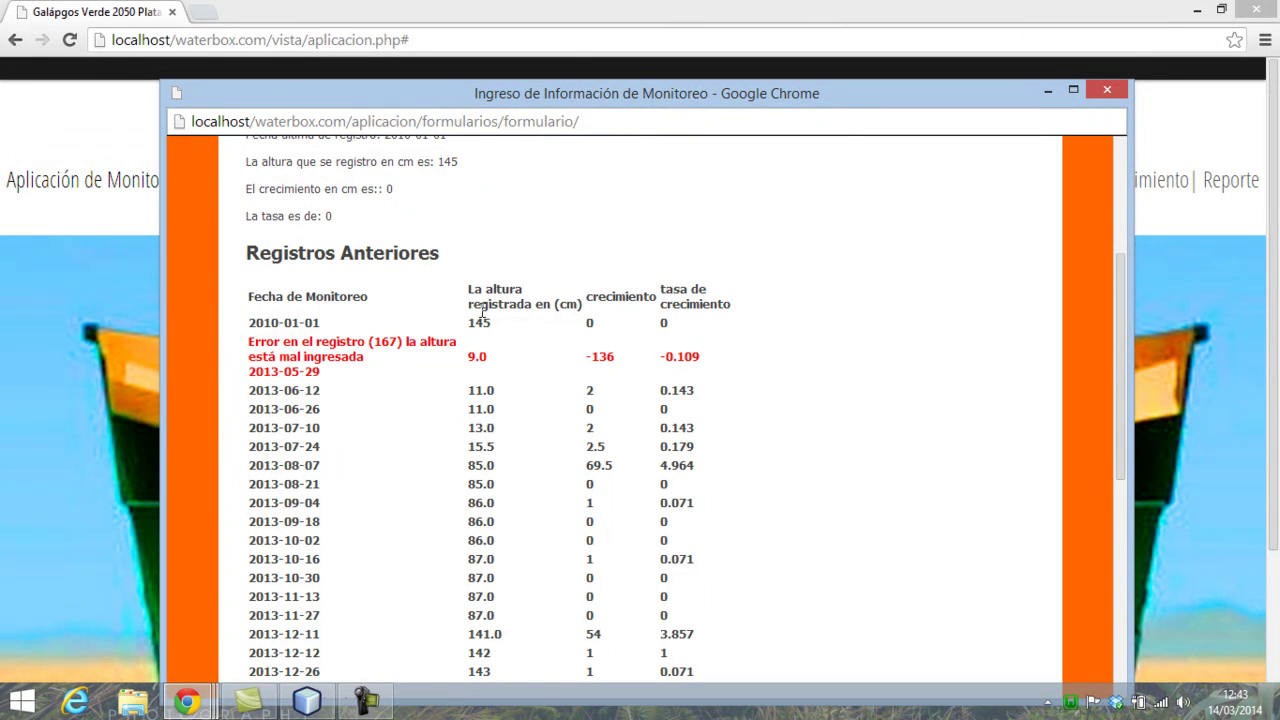
scroll(482, 312, "down", 2)
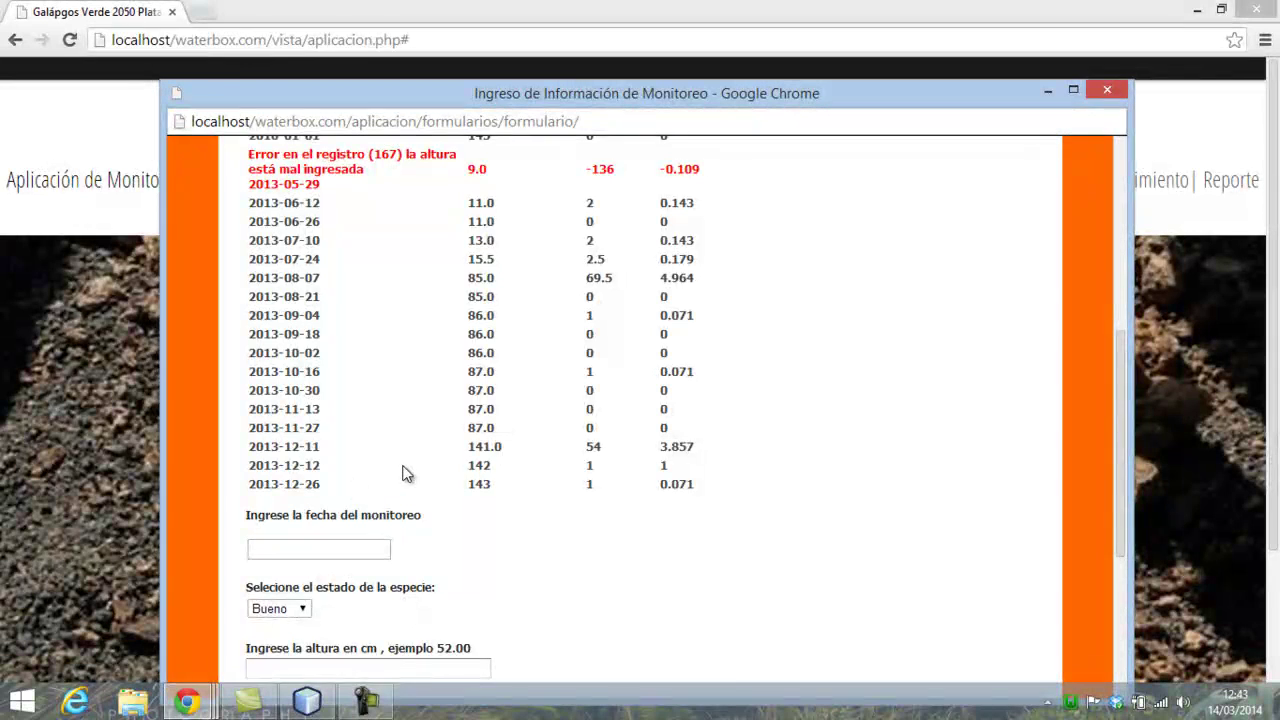
scroll(318, 420, "up", 2)
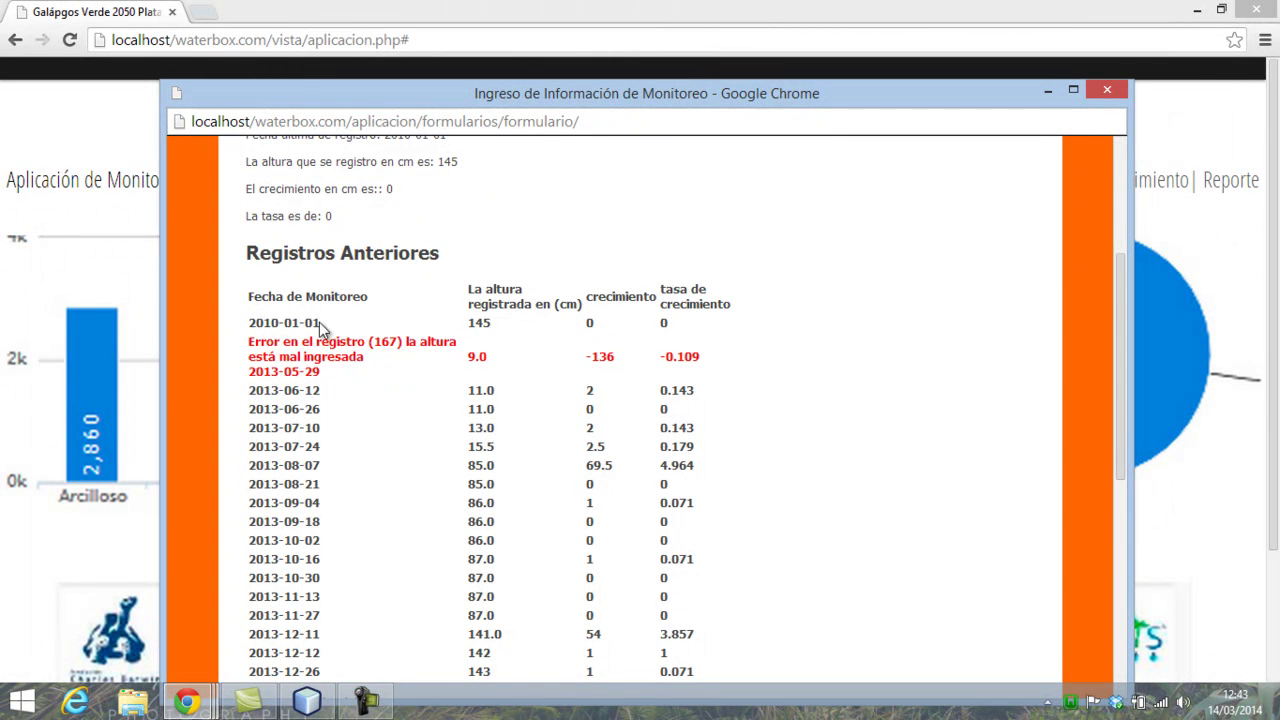
left_click_drag(338, 328, 279, 333)
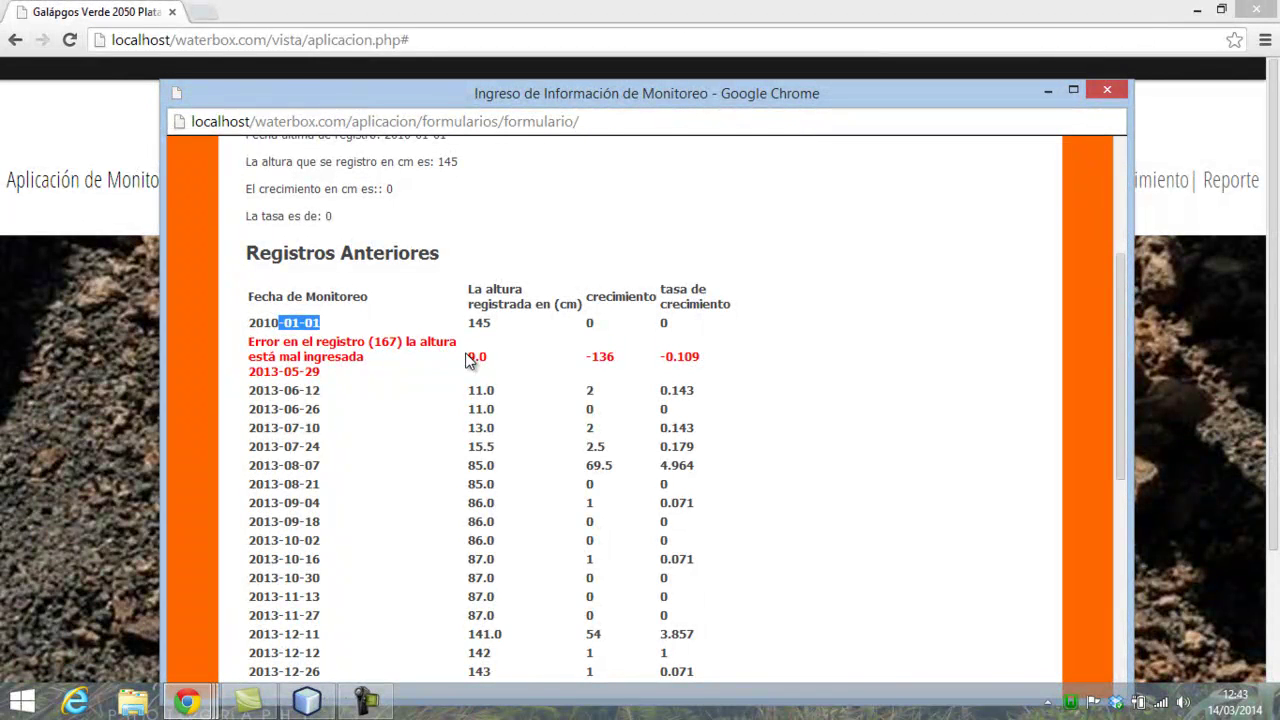
- Close the entry form and open tomate_c record 10456 for editing in Monitoreo Registro
left_click(1107, 91)
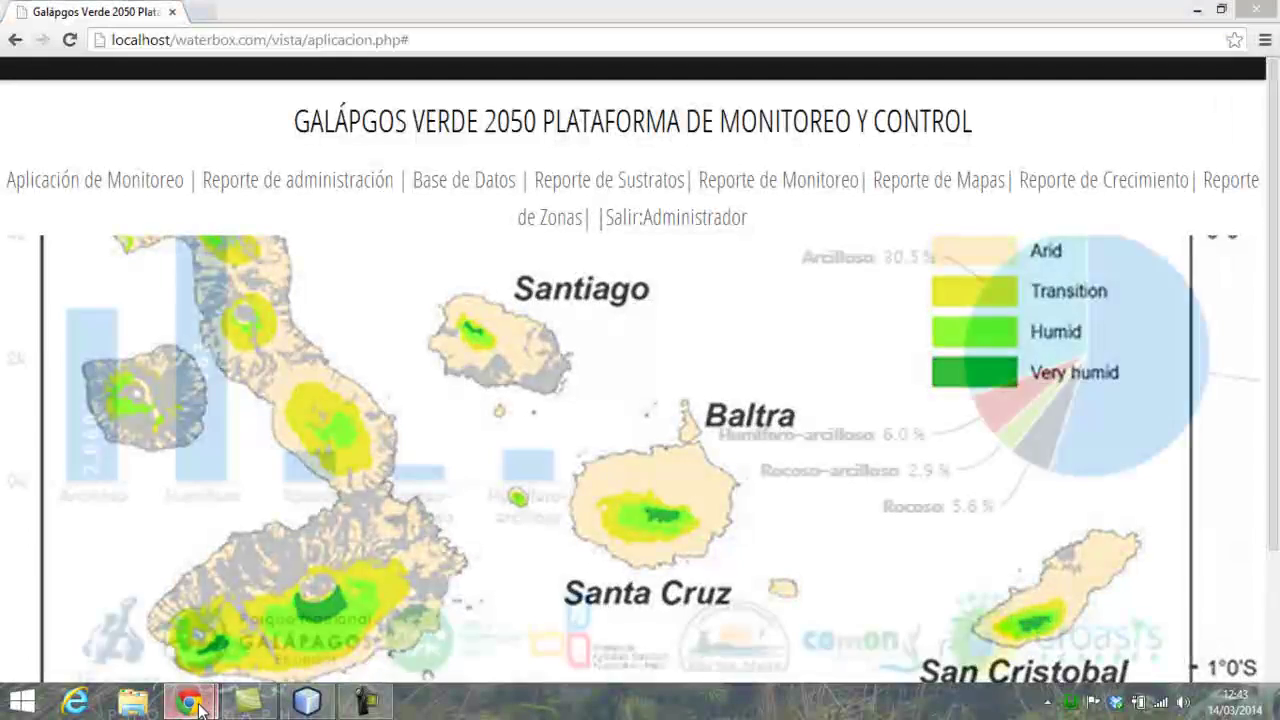
mouse_move(186, 700)
left_click(309, 634)
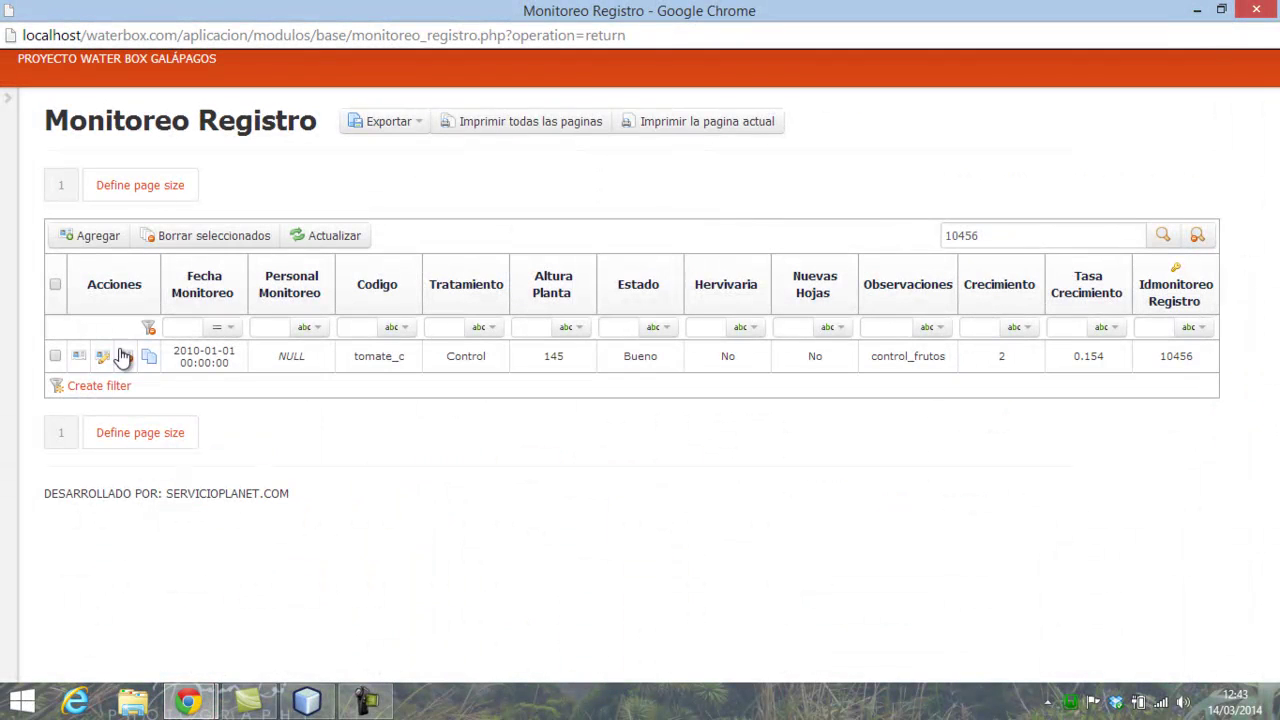
left_click(104, 358)
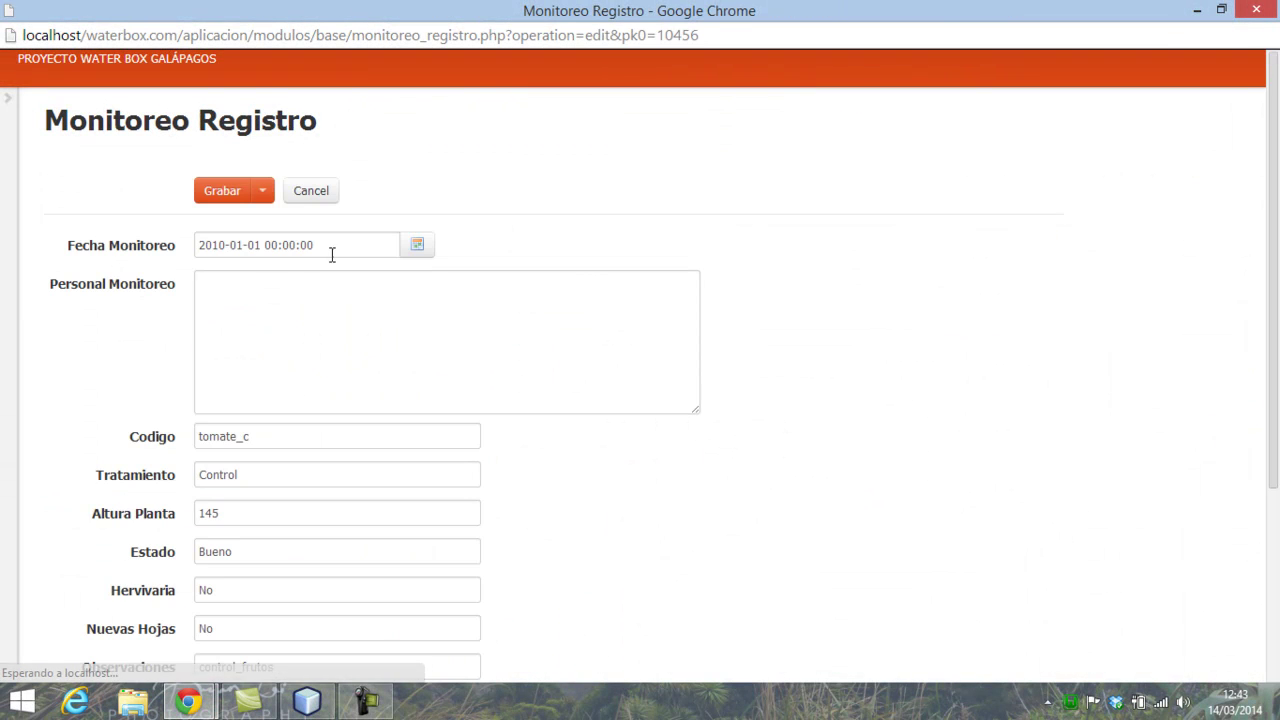
- Change record 10456's monitoring date to 1 January 2014 and save it with Grabar
left_click(416, 246)
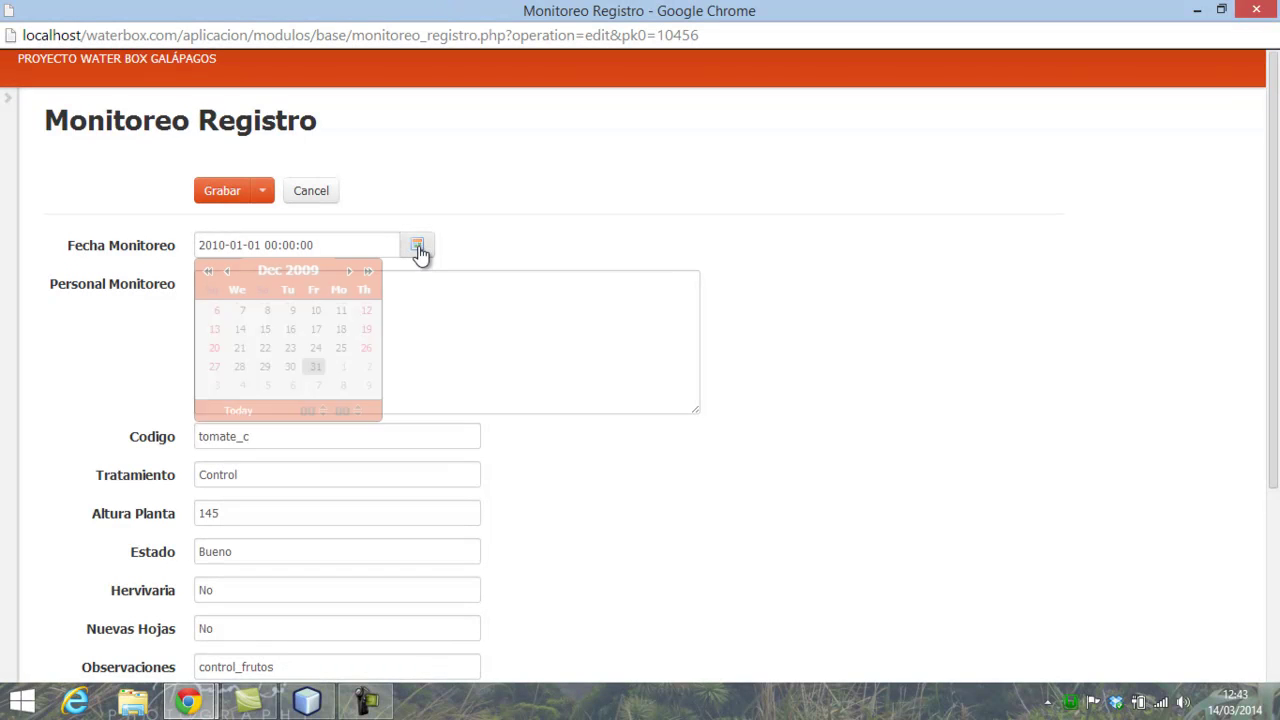
left_click(368, 271)
left_click(368, 271)
left_click(368, 271)
left_click(368, 271)
left_click(368, 271)
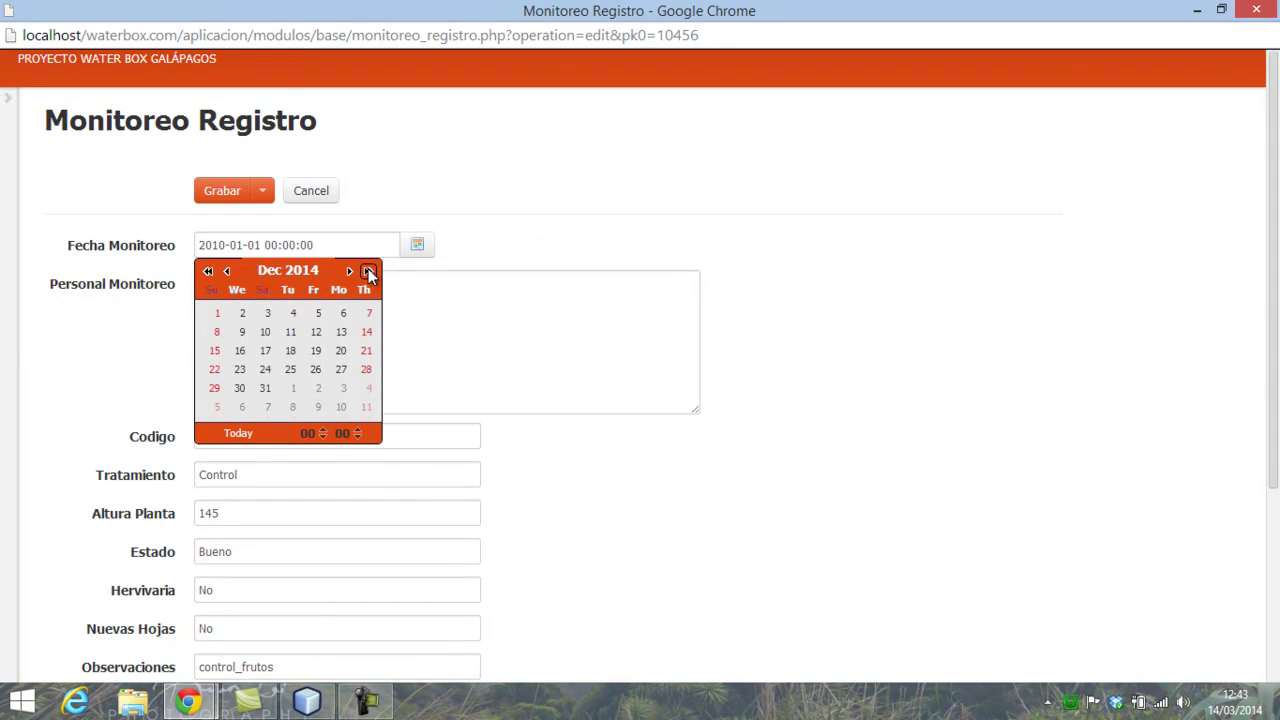
left_click(226, 271)
left_click(226, 271)
left_click(226, 271)
left_click(226, 271)
left_click(226, 271)
left_click(226, 271)
left_click(226, 271)
left_click(226, 271)
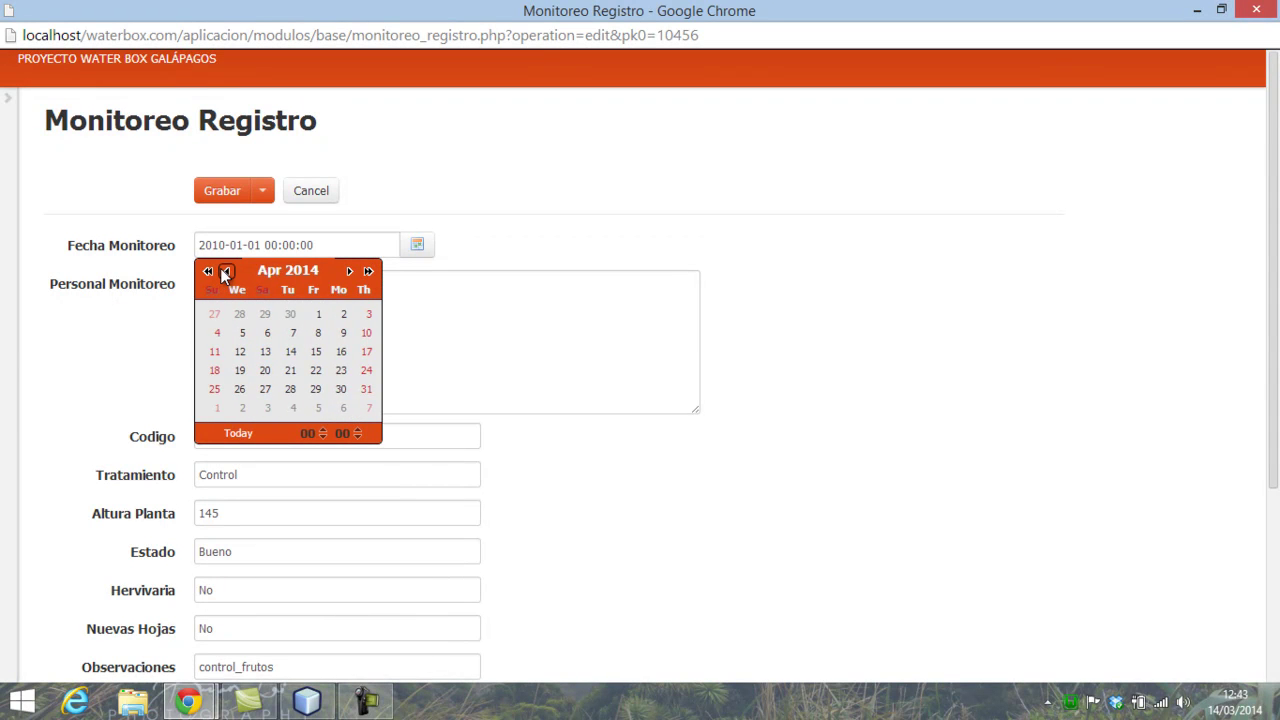
left_click(226, 271)
left_click(226, 271)
left_click(226, 271)
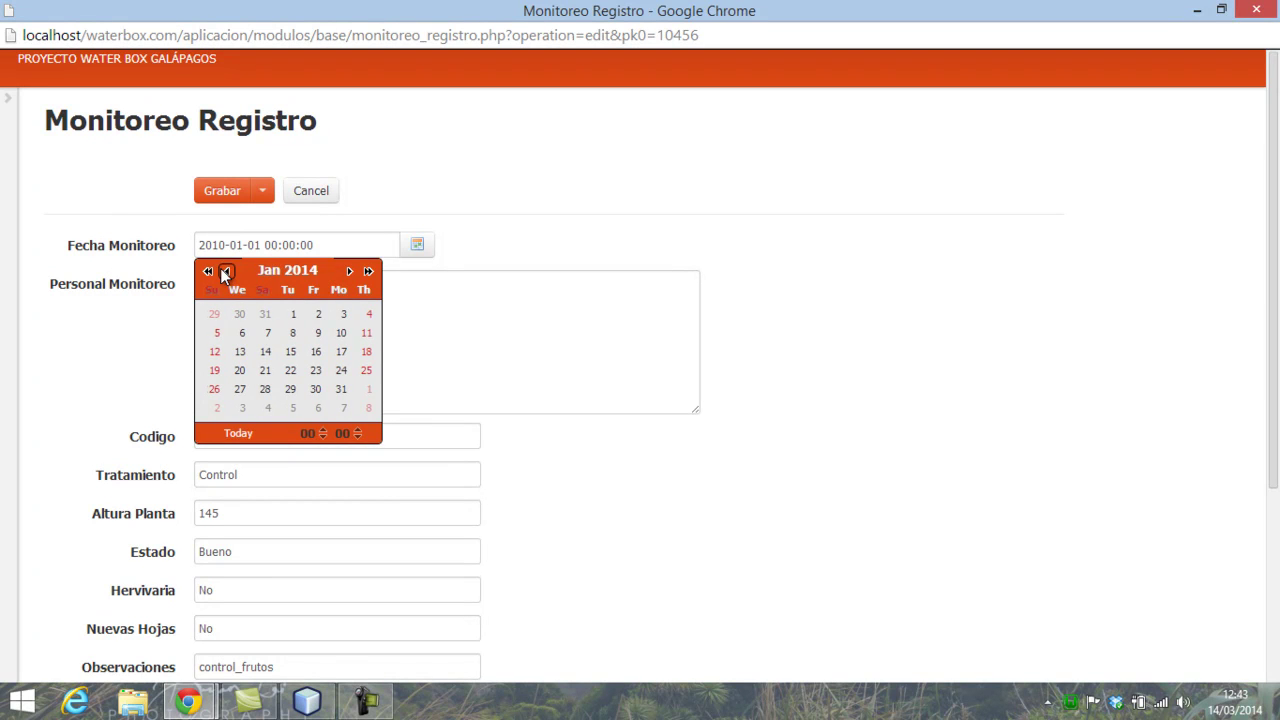
left_click(293, 314)
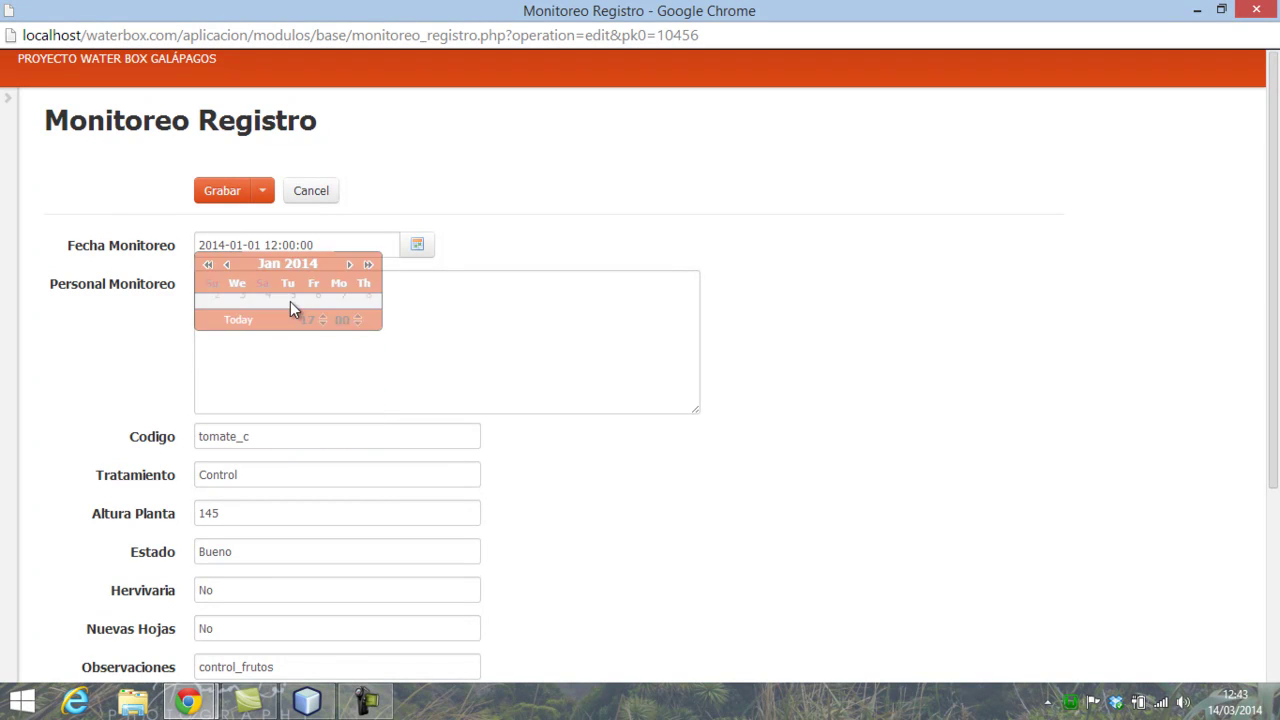
left_click(230, 192)
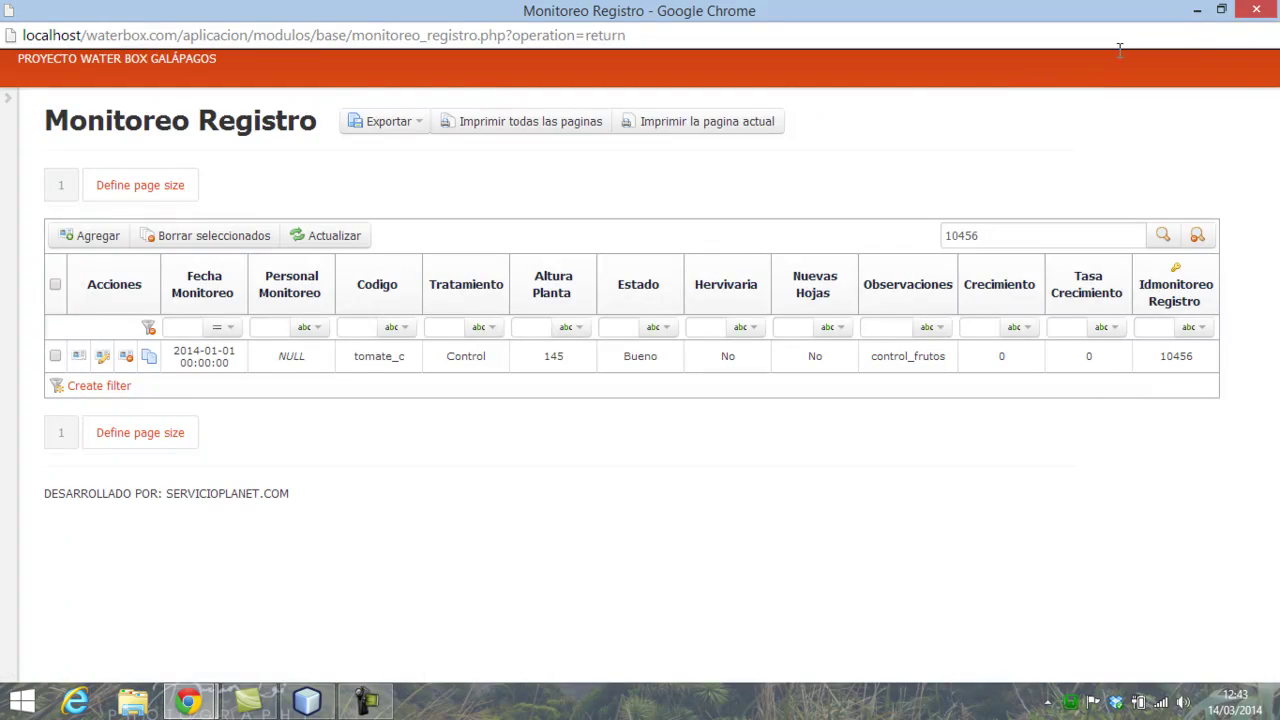
- Minimize the record list and reopen the monitoring entry form from the Galápagos Verde main page
left_click(1198, 12)
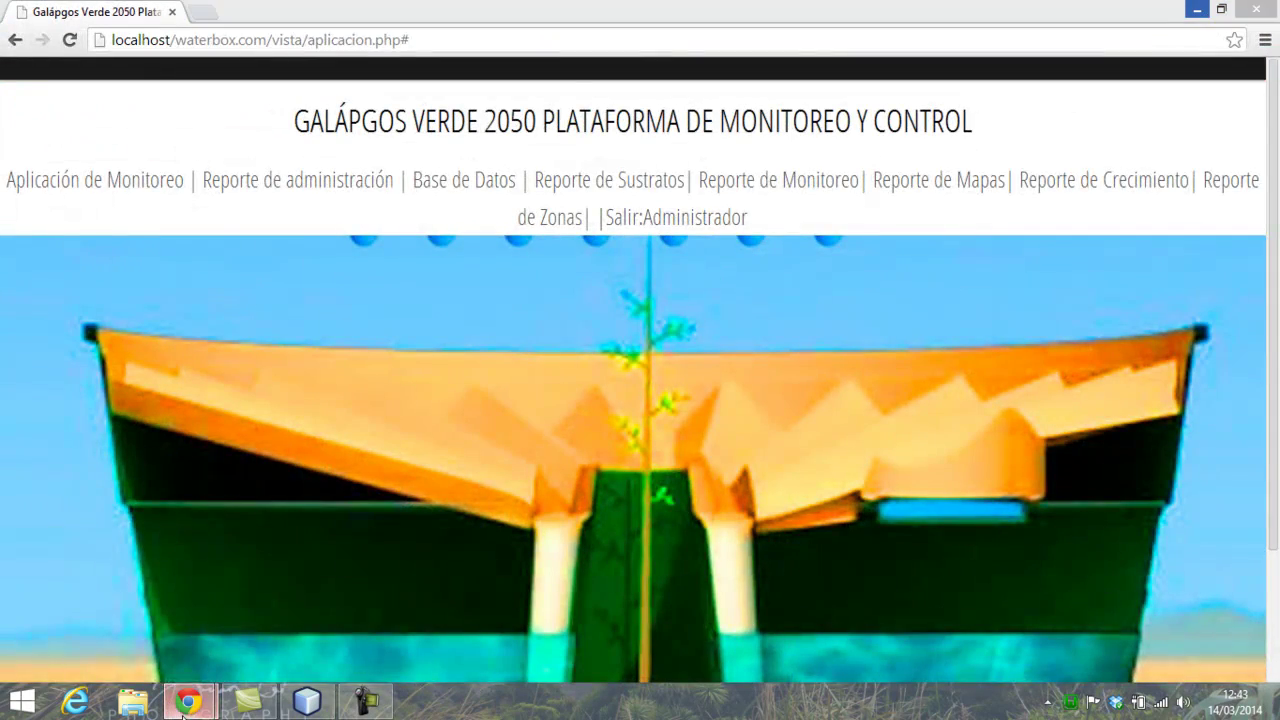
mouse_move(187, 700)
left_click(306, 615)
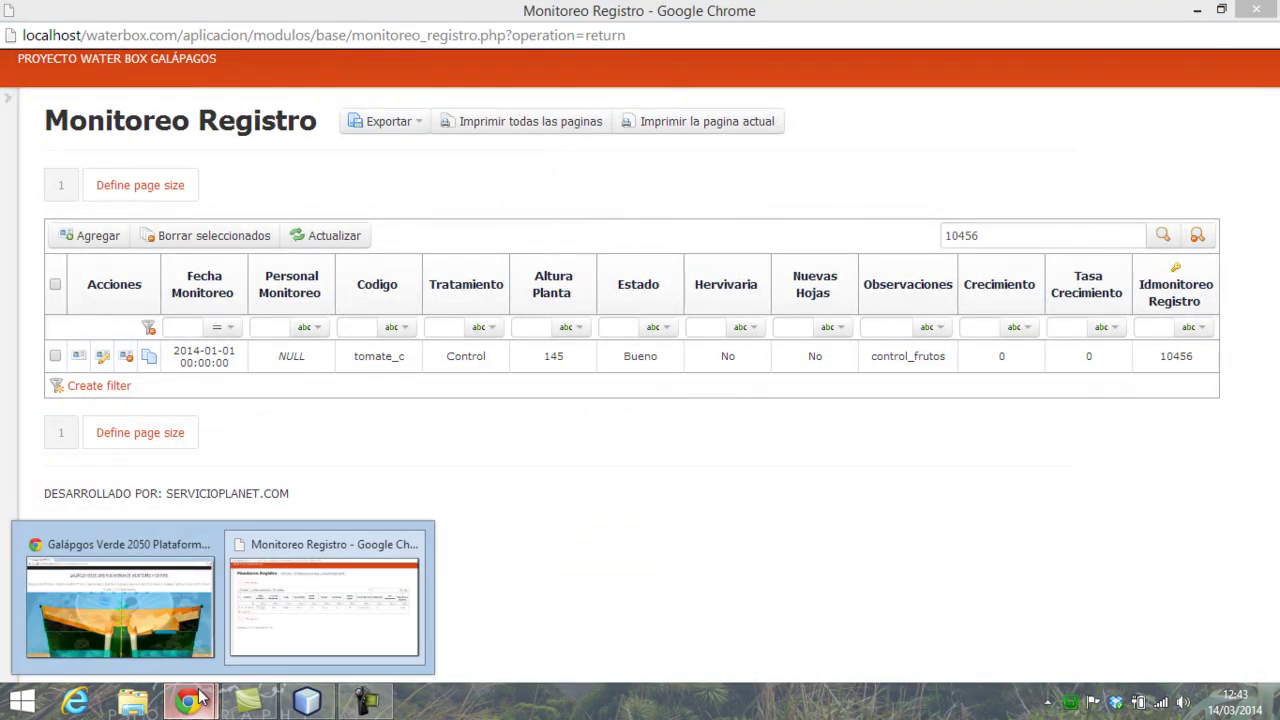
left_click(155, 600)
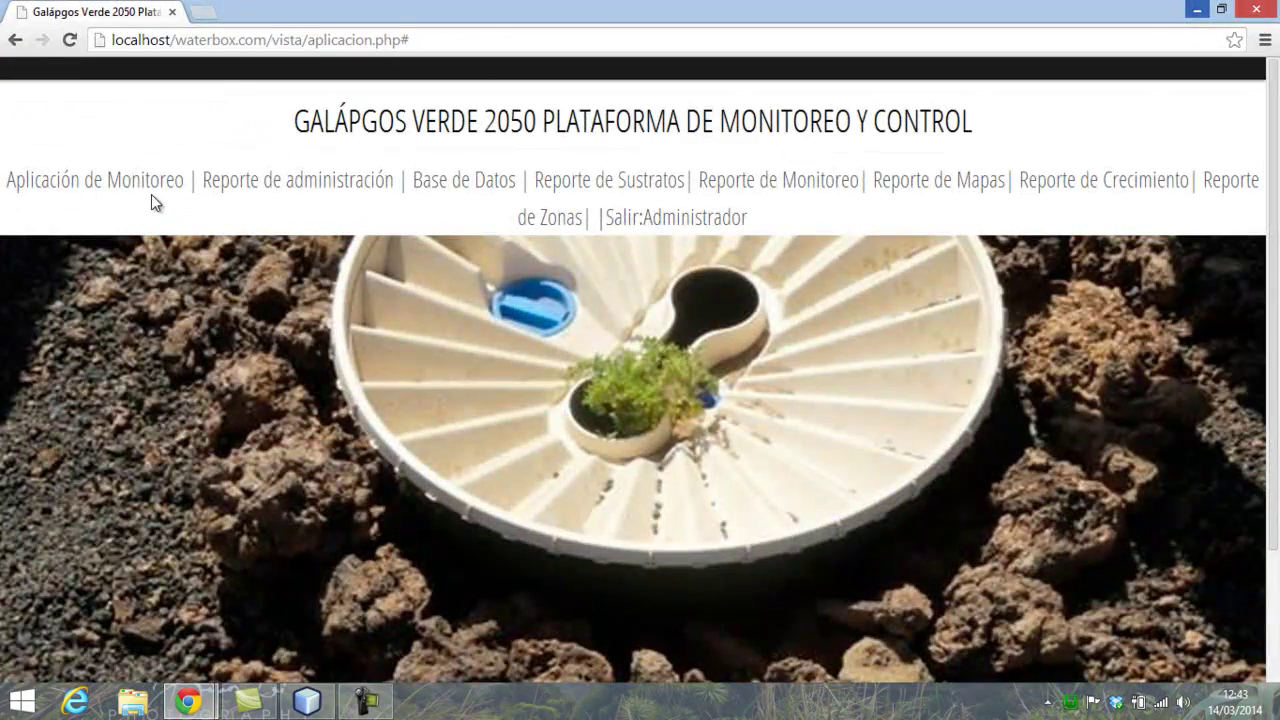
left_click(135, 185)
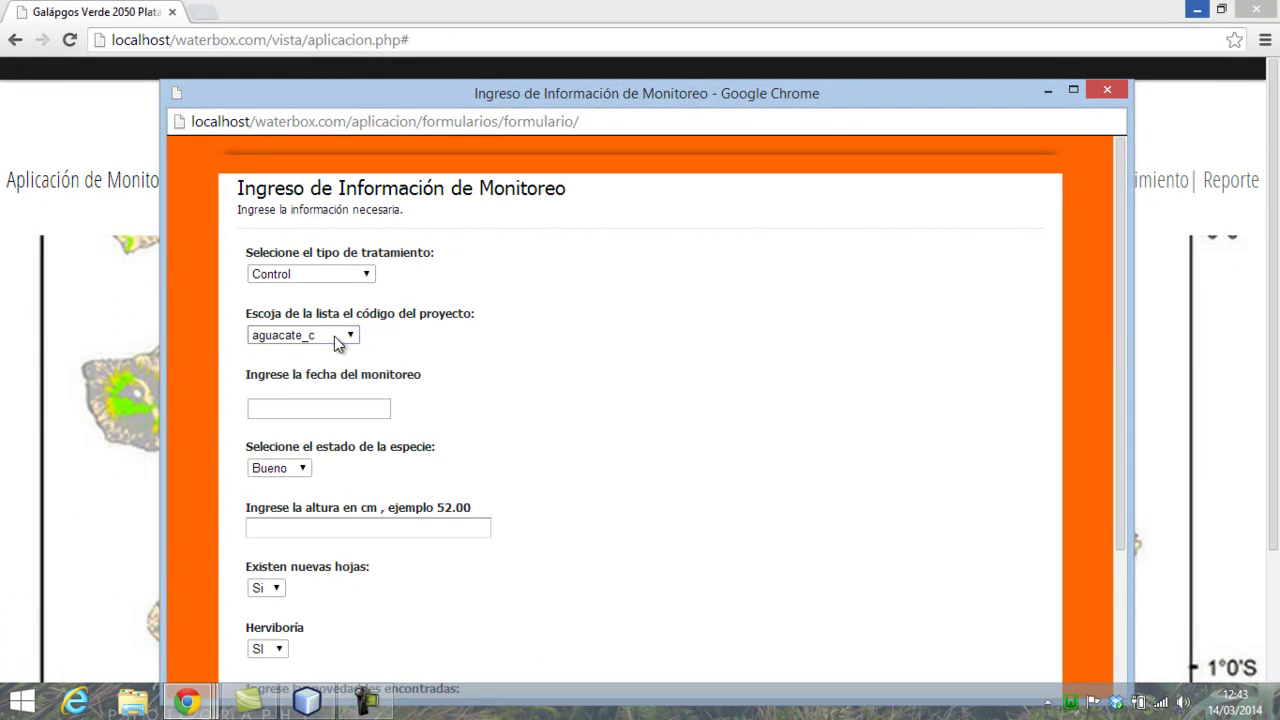
- Choose tomate_c as the project code in the entry form
left_click(334, 336)
key("t")
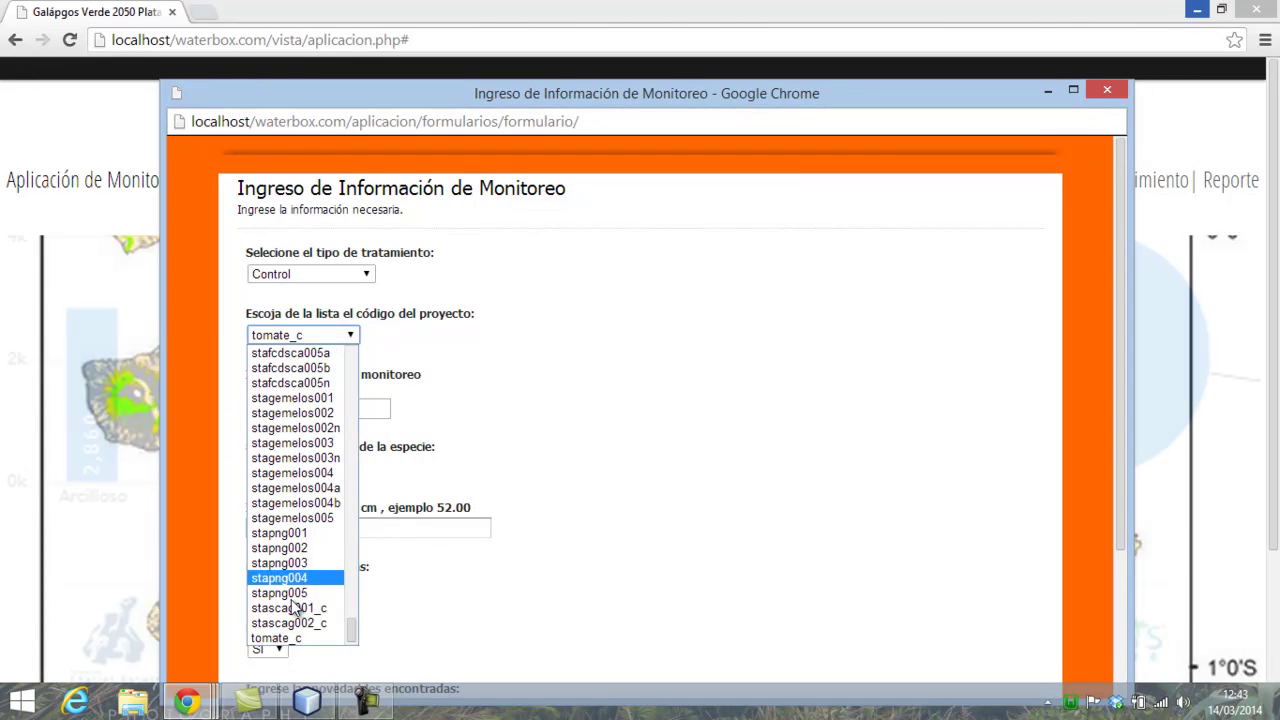
left_click(286, 634)
- Review tomate_c's previous records, ending at 2014-01-01 with height 145, growth 0, rate 0
left_click(354, 410)
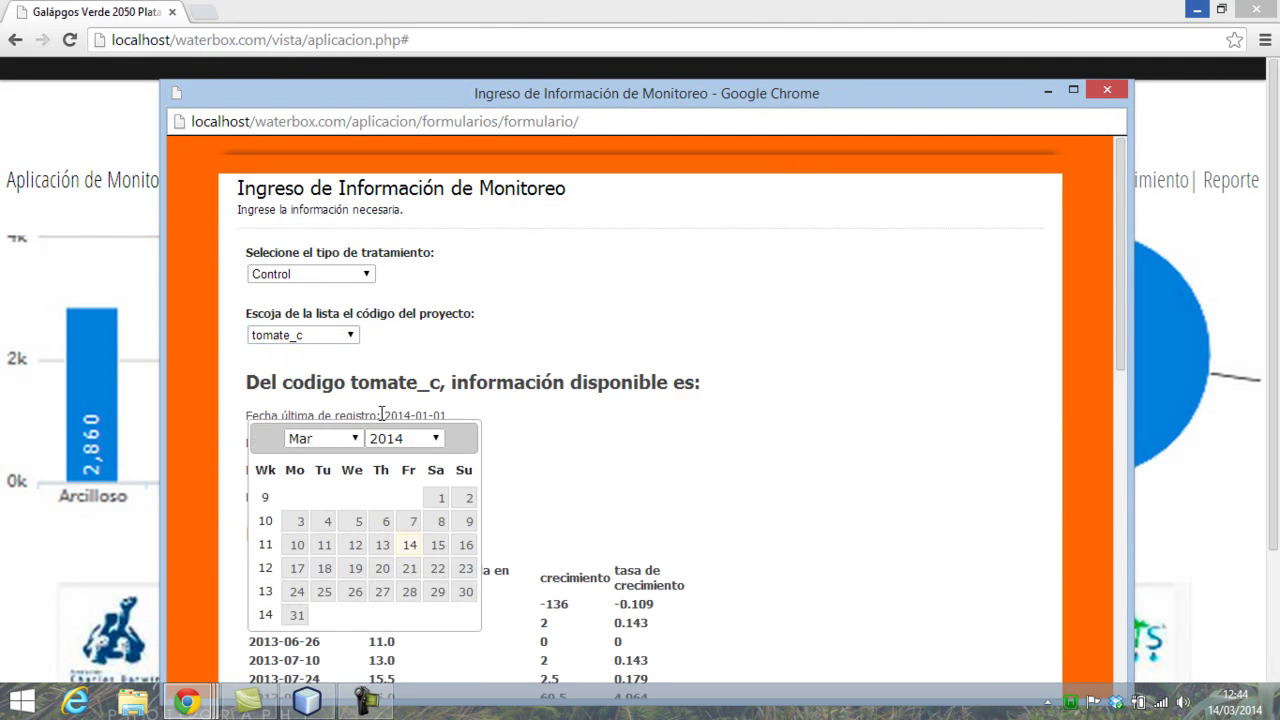
scroll(700, 470, "down", 3)
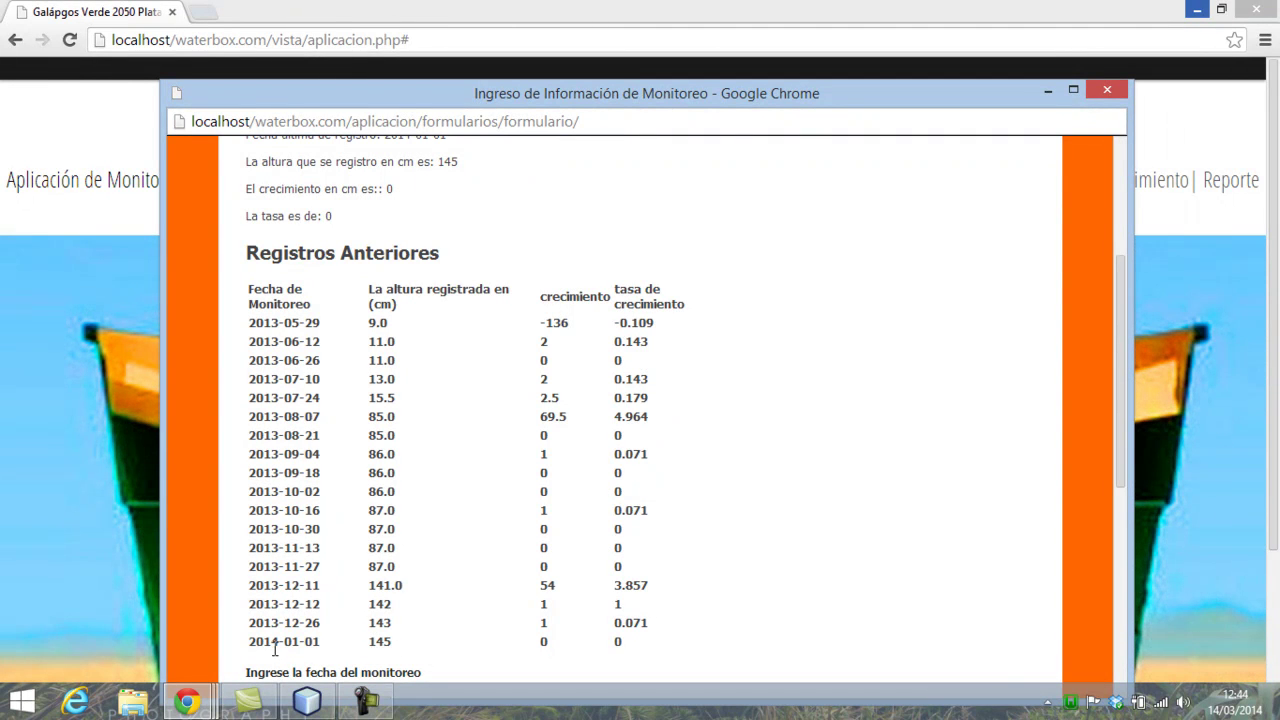
left_click_drag(244, 643, 394, 641)
left_click(358, 642)
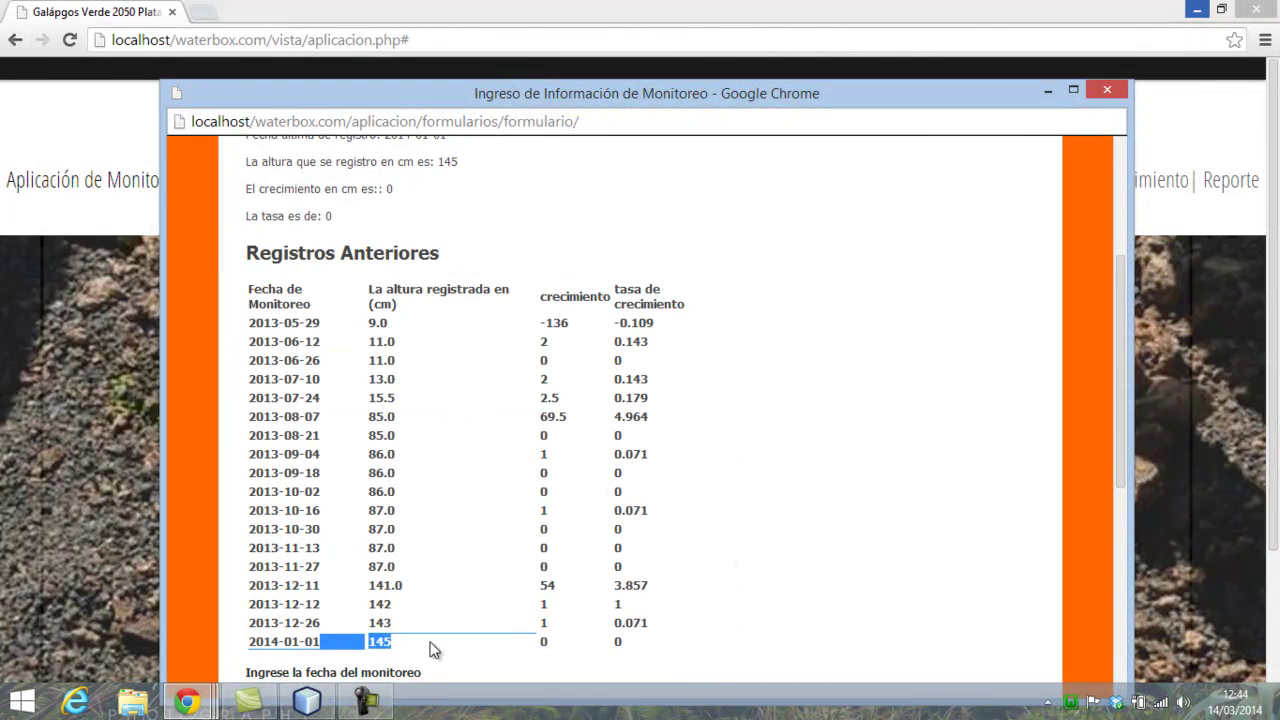
scroll(437, 642, "up", 2)
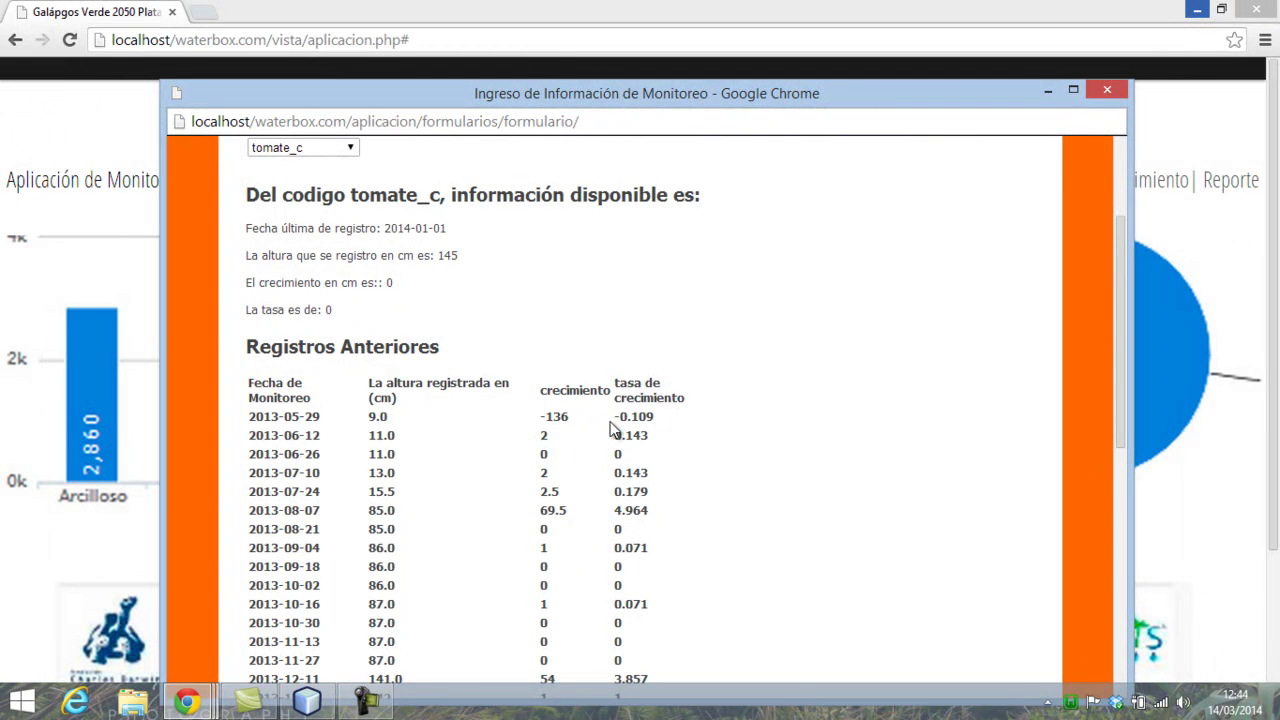
scroll(619, 467, "up", 4)
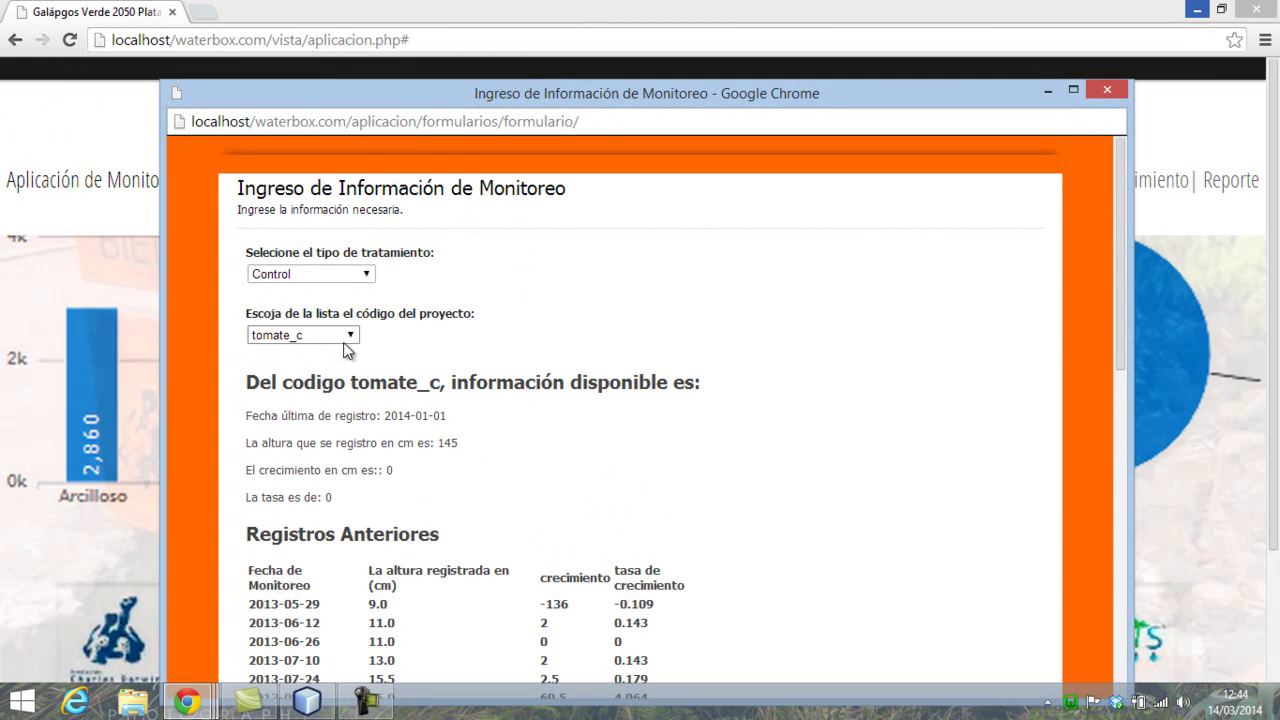
- Reload tomate_c by switching the project code to stascag002_c and back to tomate_c
left_click(350, 334)
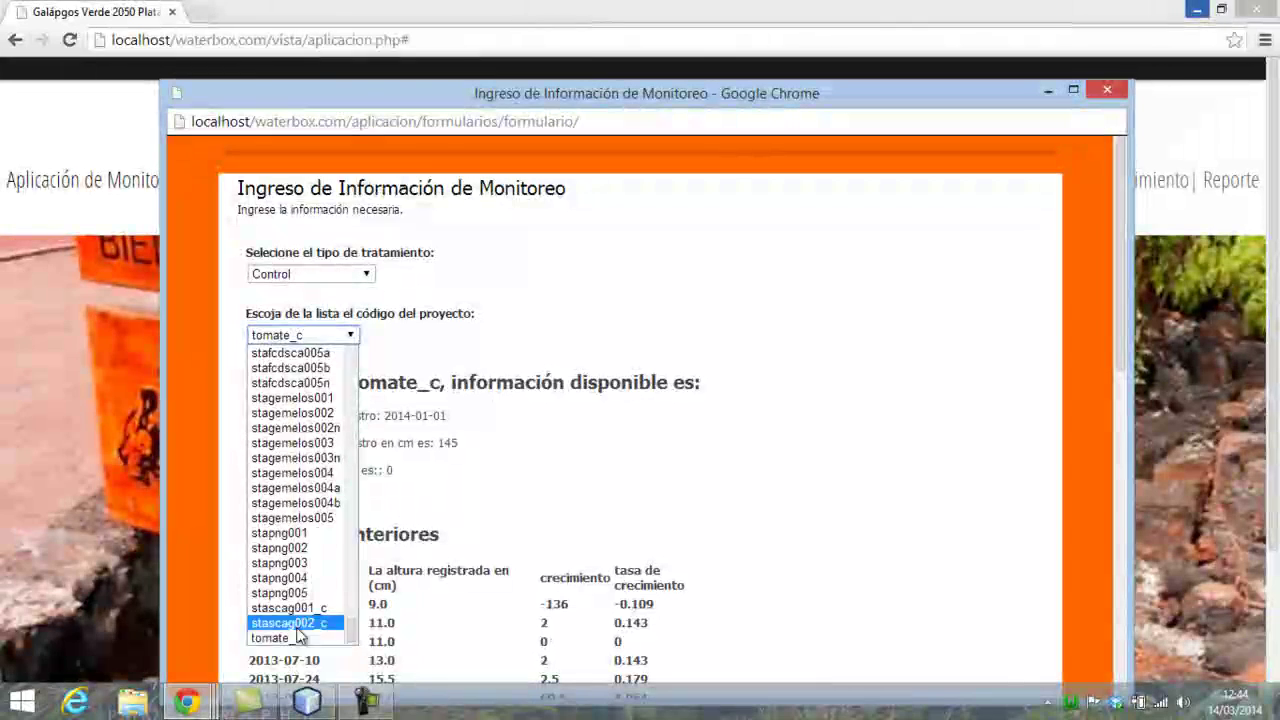
left_click(289, 622)
left_click(344, 340)
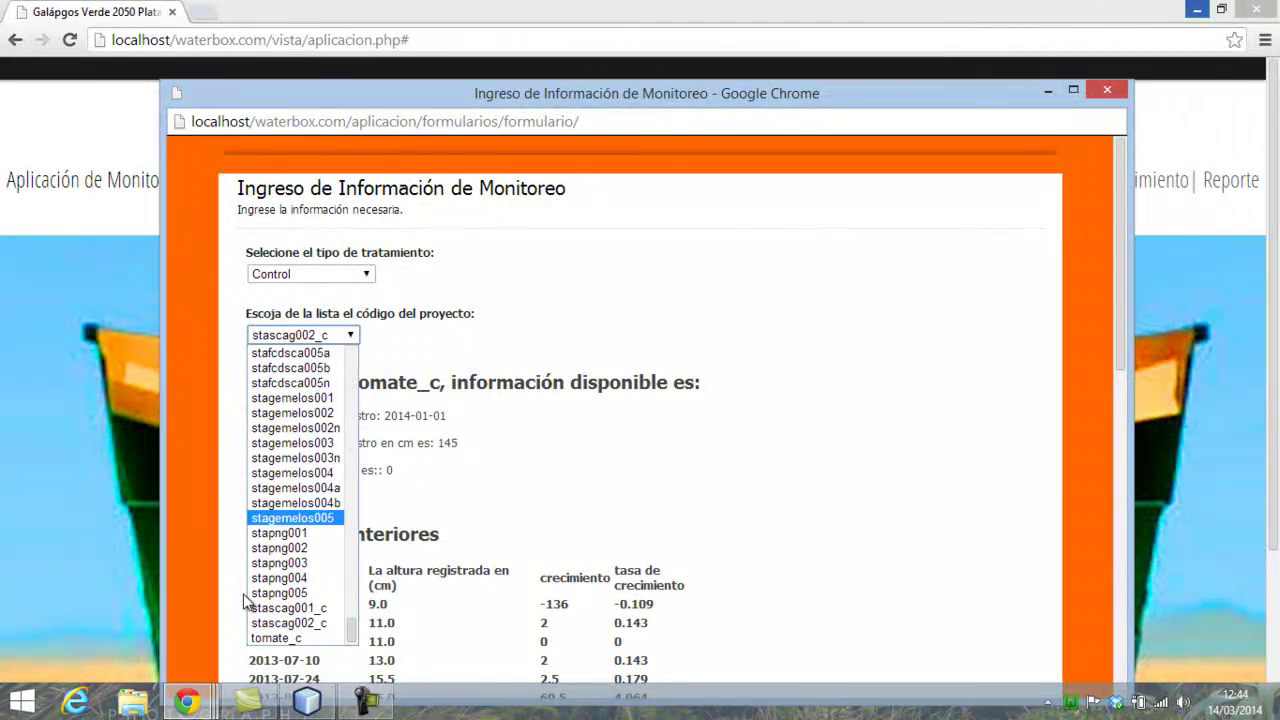
left_click(286, 634)
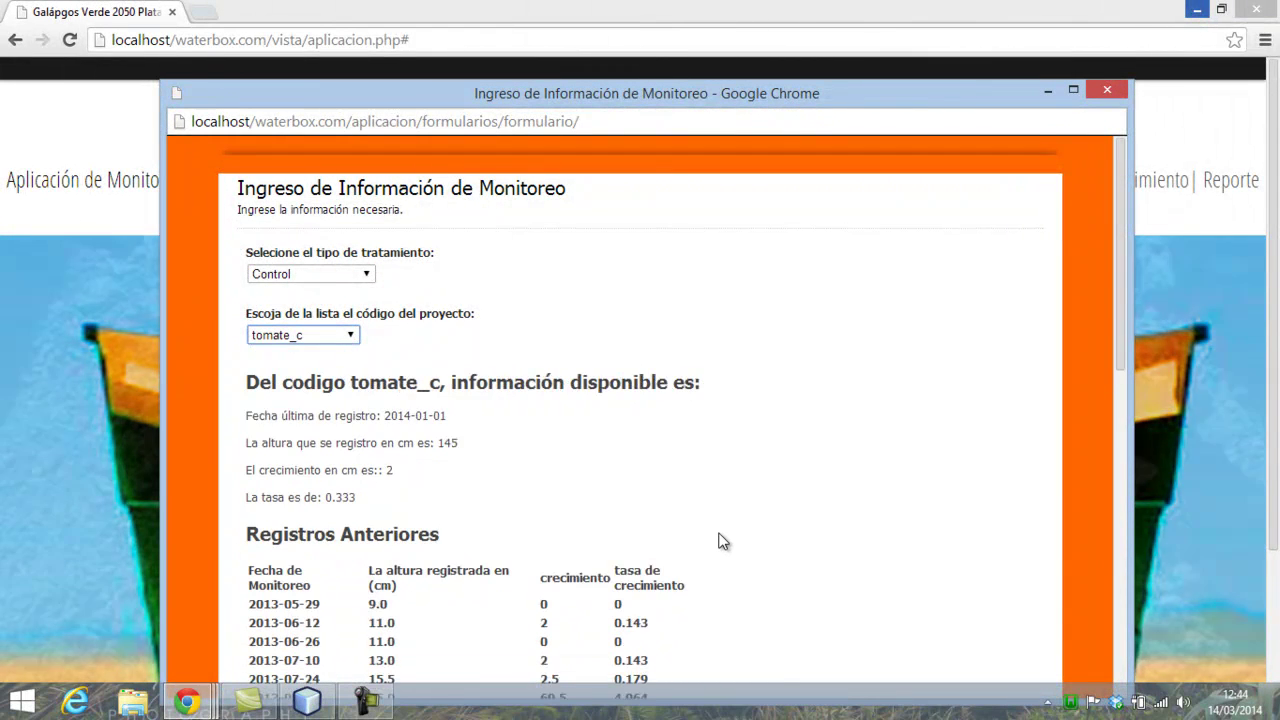
- Check the updated history showing growth 2 and rate 0.333, then open the monitoring-date calendar
scroll(722, 542, "down", 2)
scroll(722, 542, "down", 2)
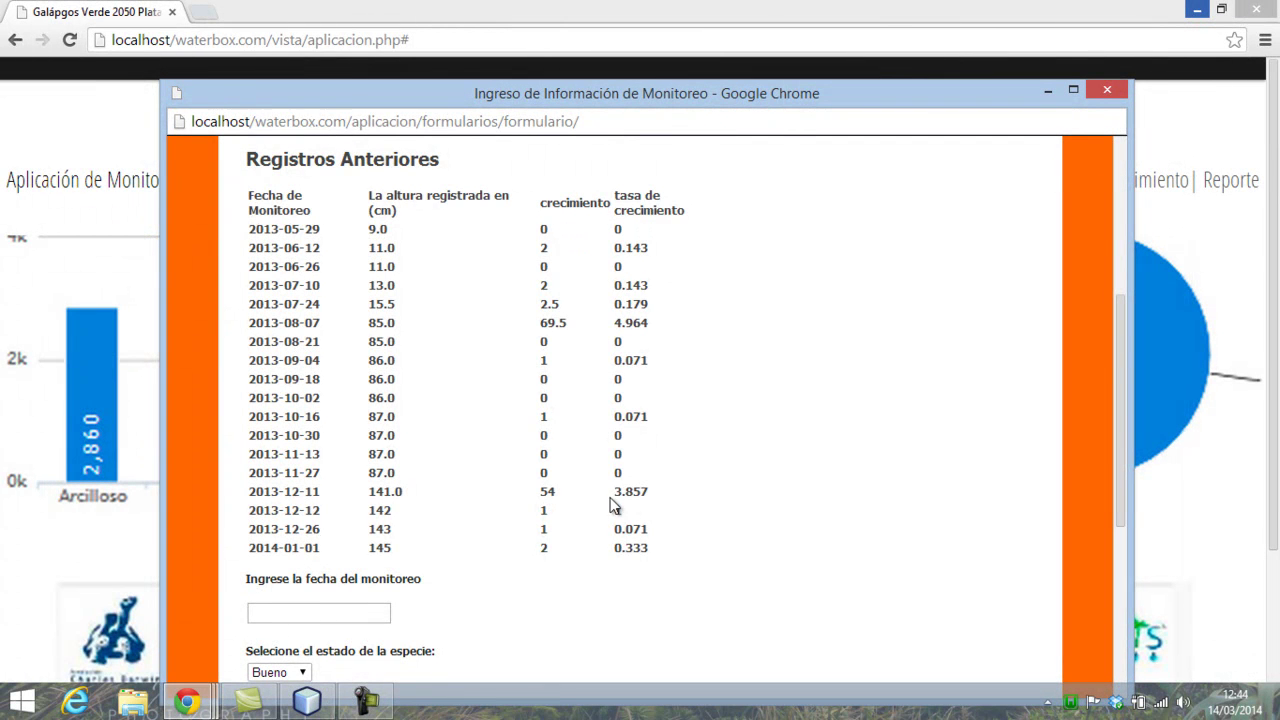
scroll(611, 505, "down", 2)
scroll(512, 520, "up", 1)
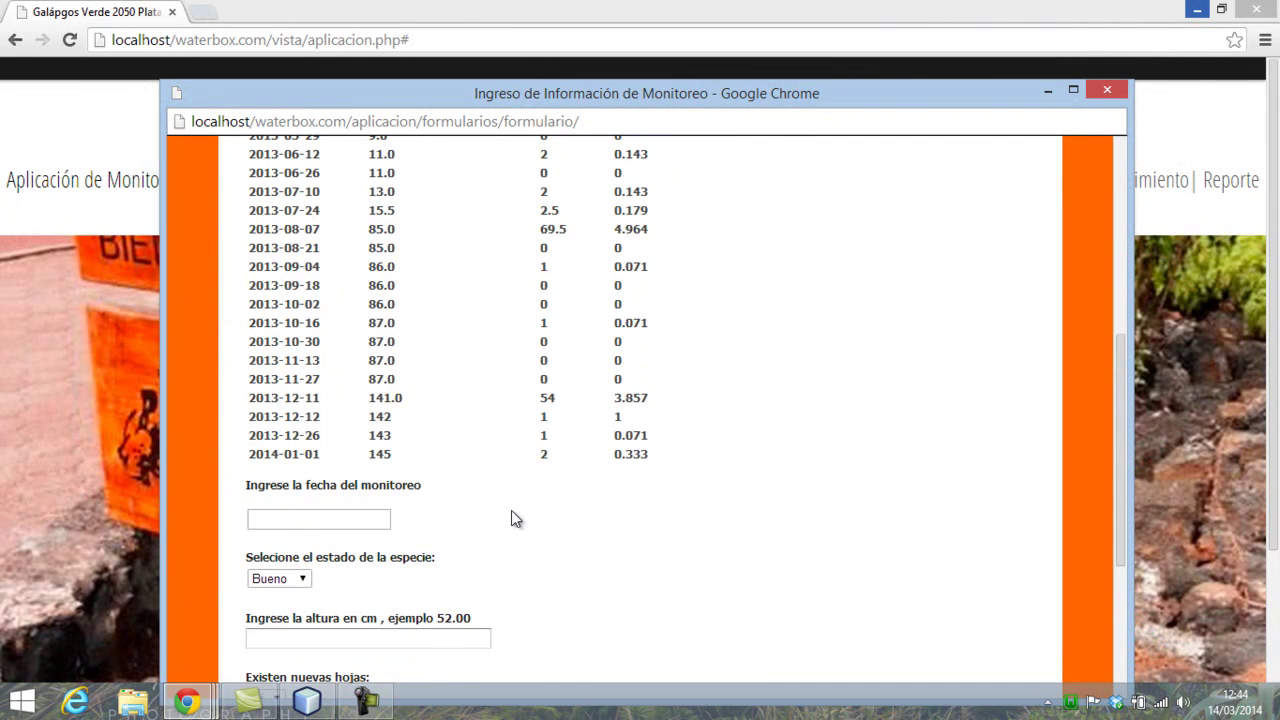
scroll(511, 518, "up", 1)
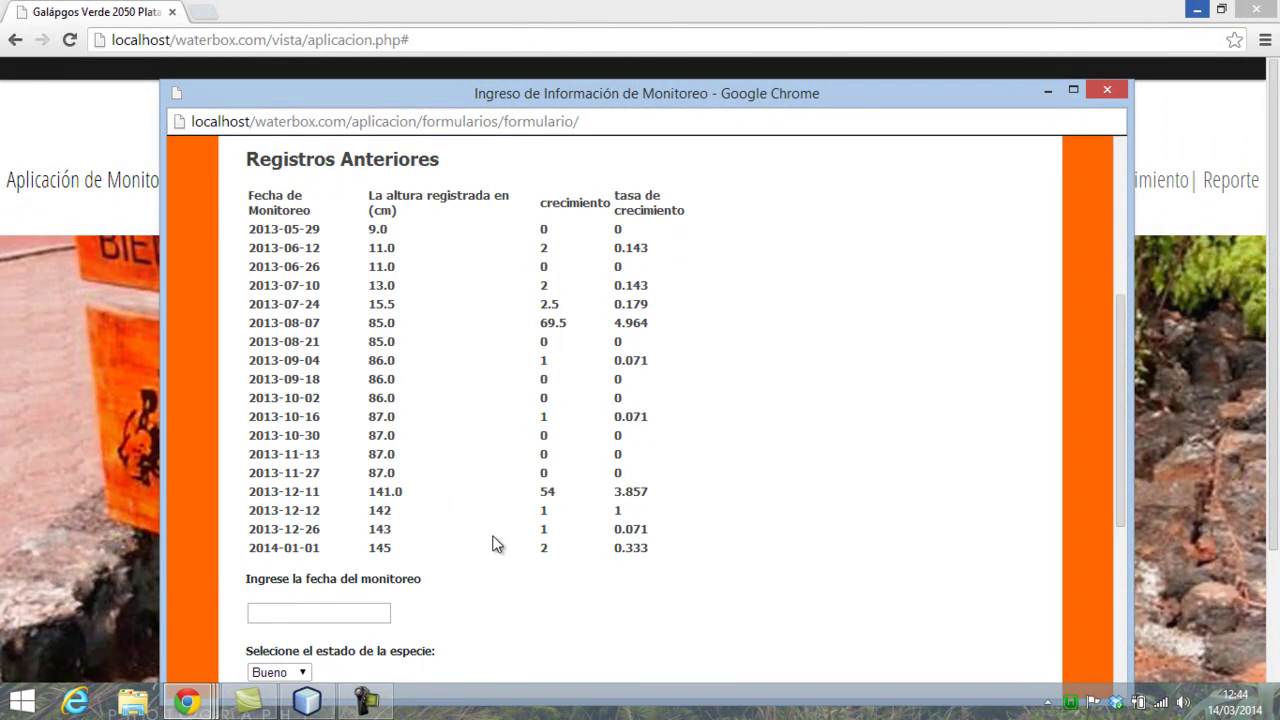
scroll(392, 596, "down", 1)
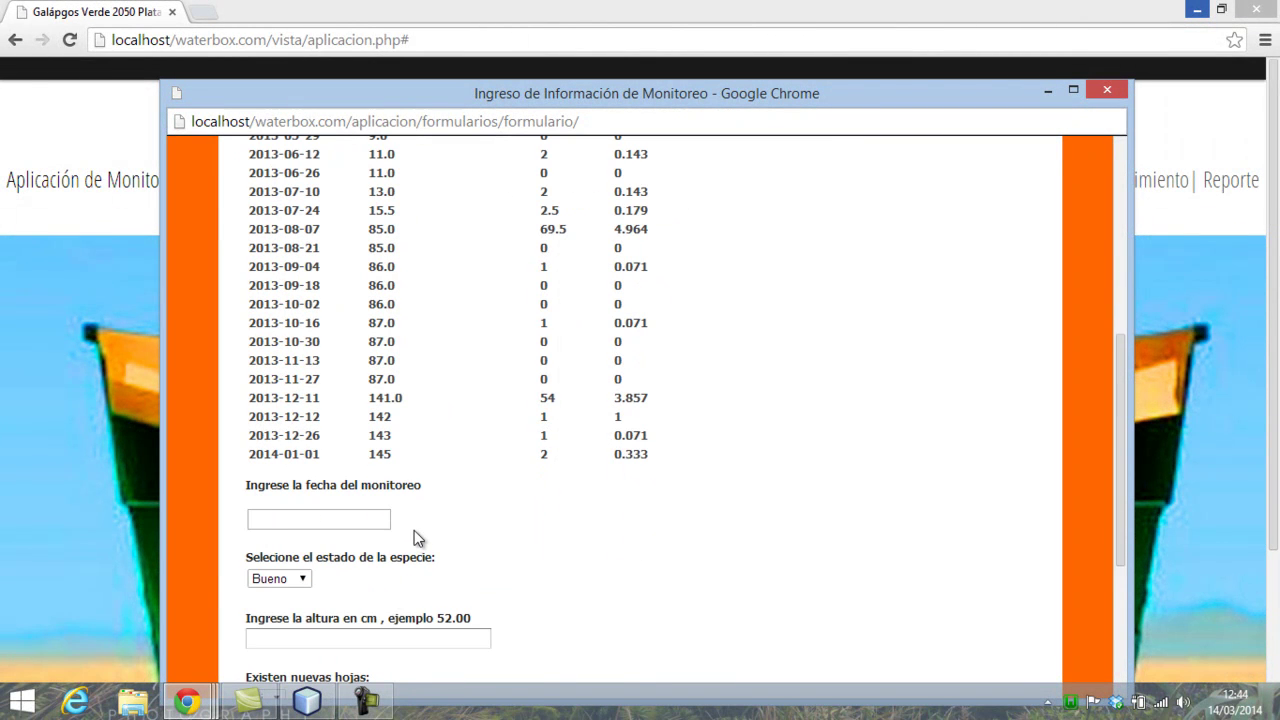
scroll(414, 530, "up", 3)
scroll(414, 530, "down", 3)
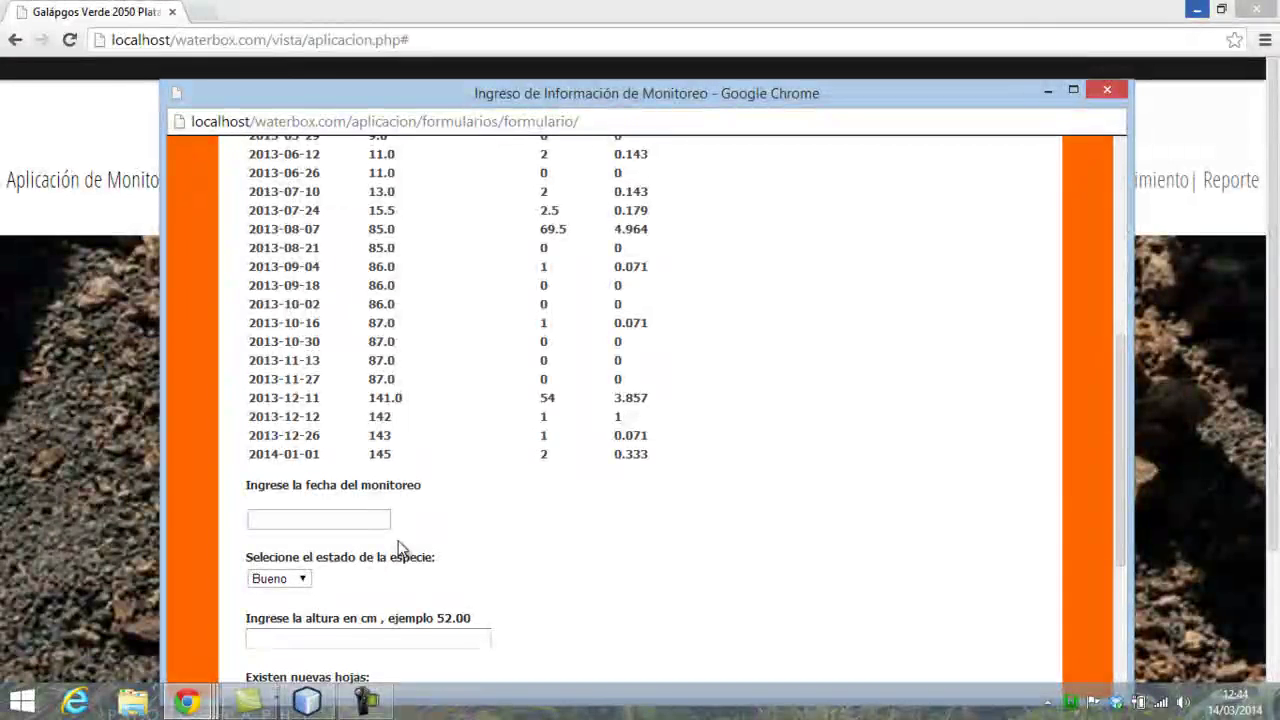
scroll(380, 490, "up", 2)
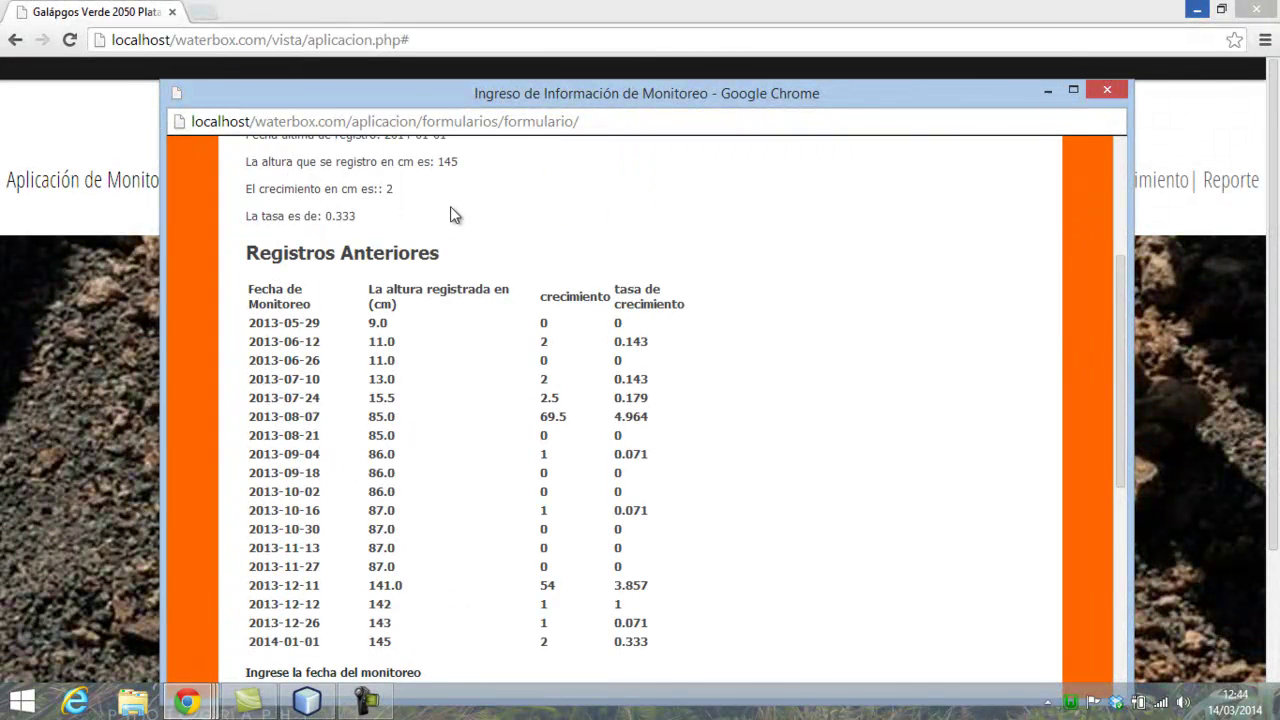
scroll(450, 208, "up", 2)
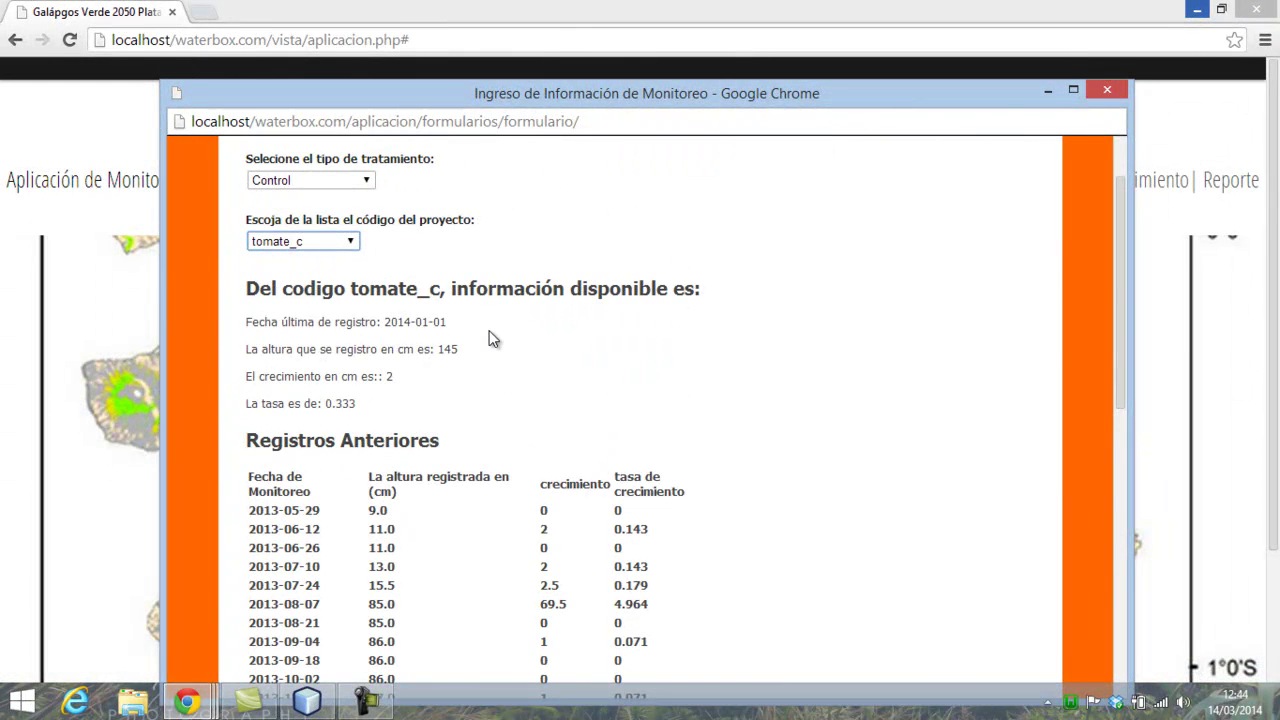
scroll(485, 334, "down", 4)
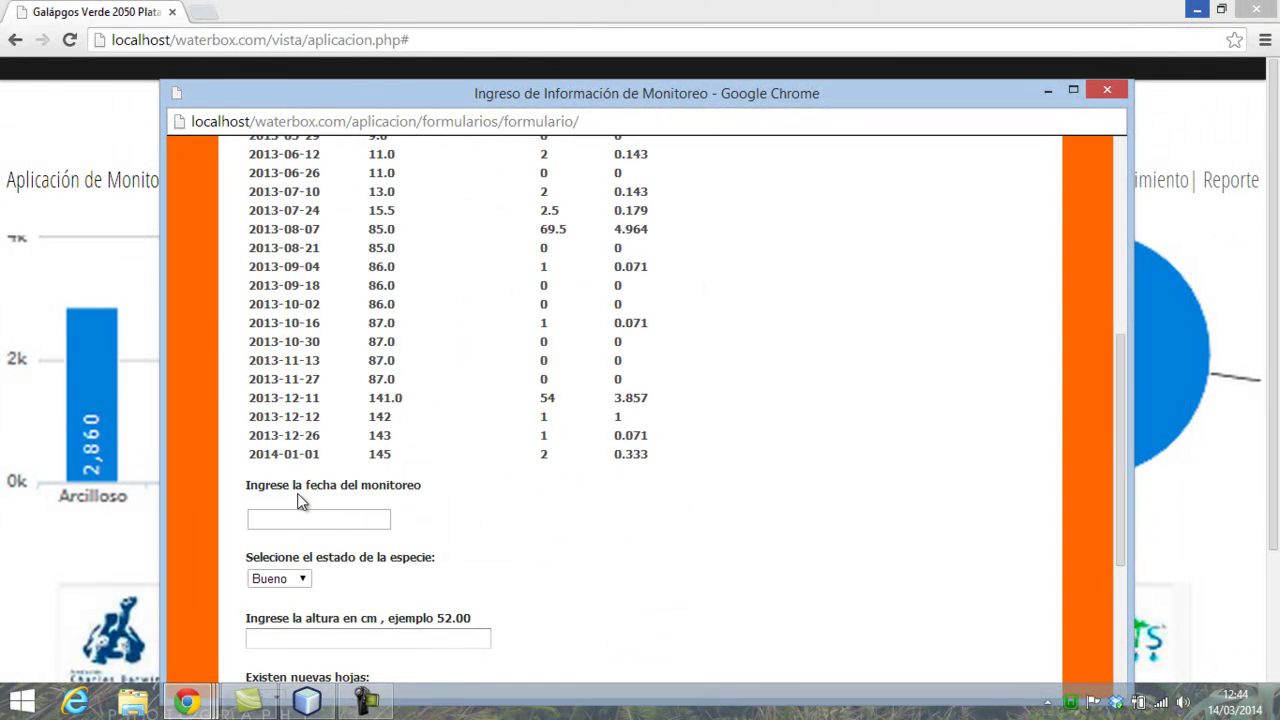
left_click(306, 517)
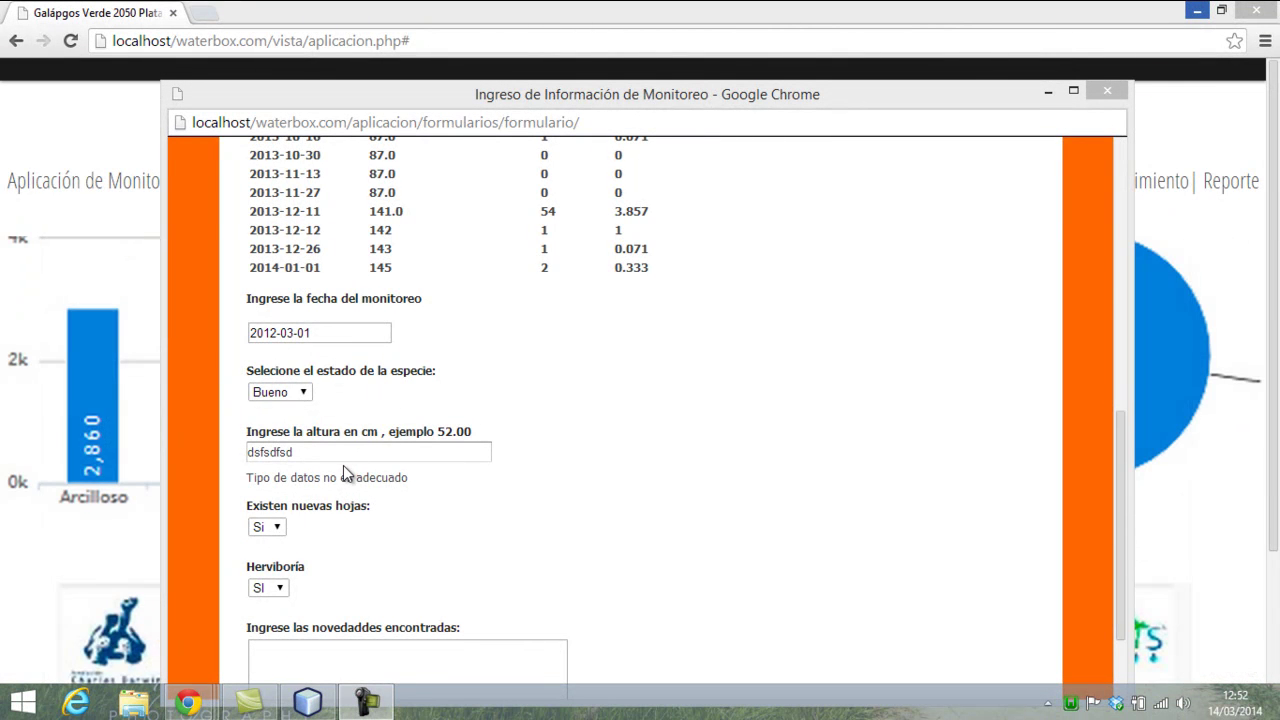
- Select the invalid height text 'dsfsdfsd' flagged 'Tipo de datos no es adecuado', with date 2012-03-01
left_click(330, 452)
scroll(338, 332, "up", 2)
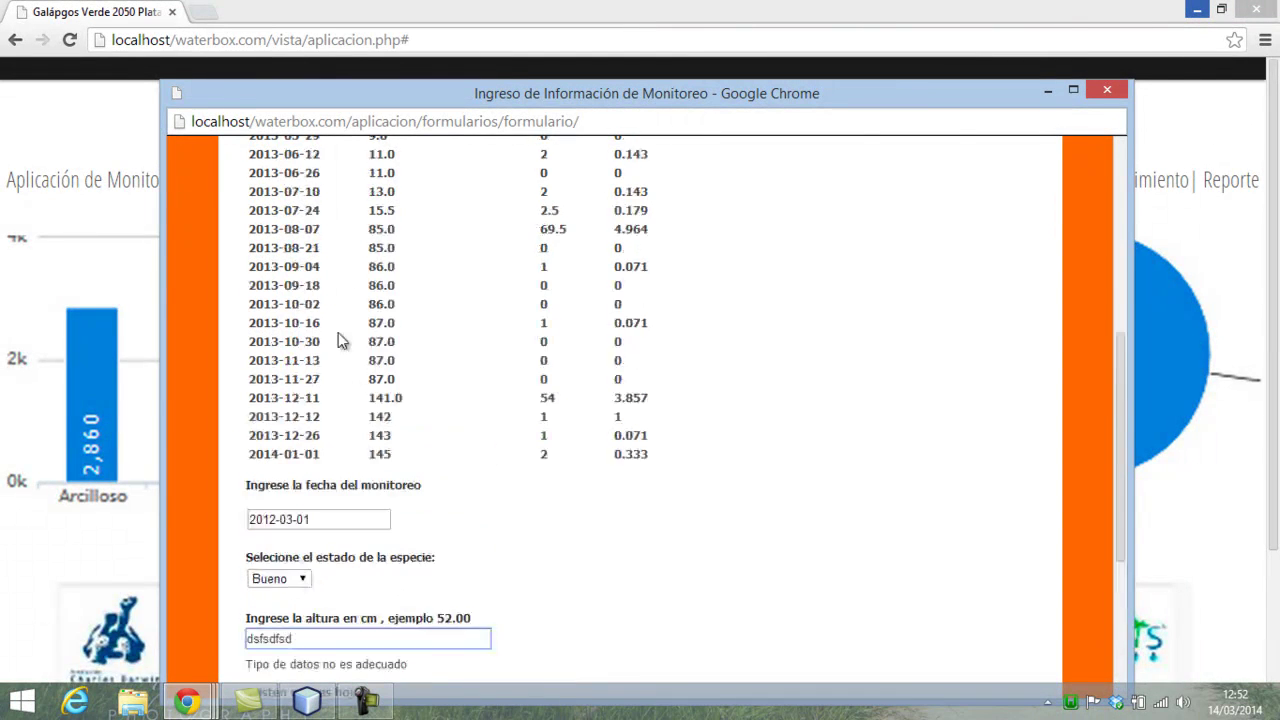
scroll(362, 462, "up", 1)
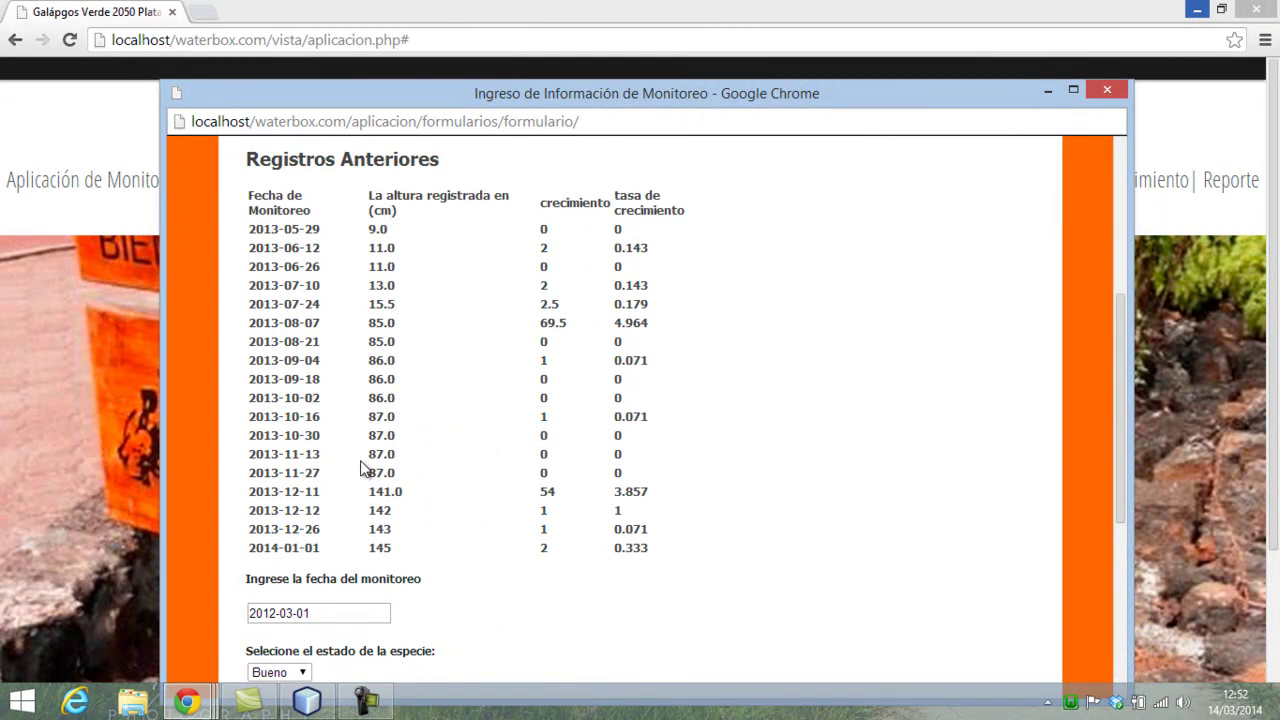
scroll(362, 469, "up", 2)
scroll(362, 469, "down", 3)
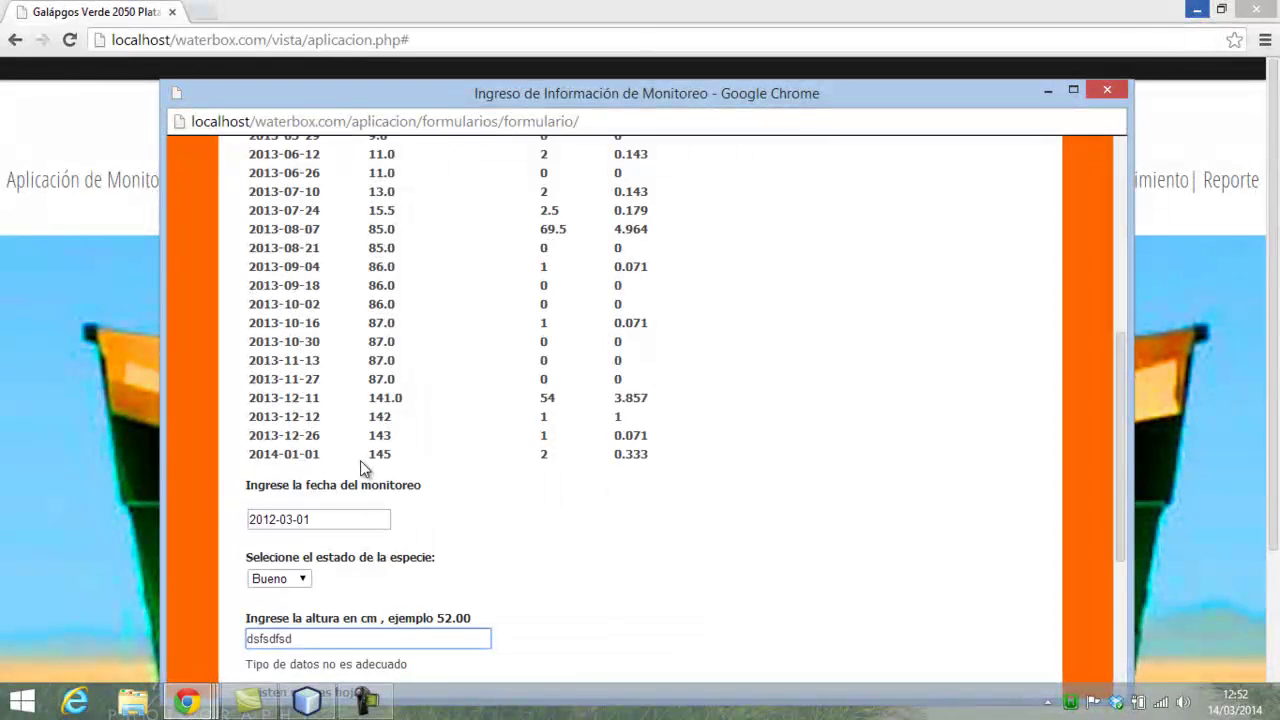
scroll(333, 522, "up", 1)
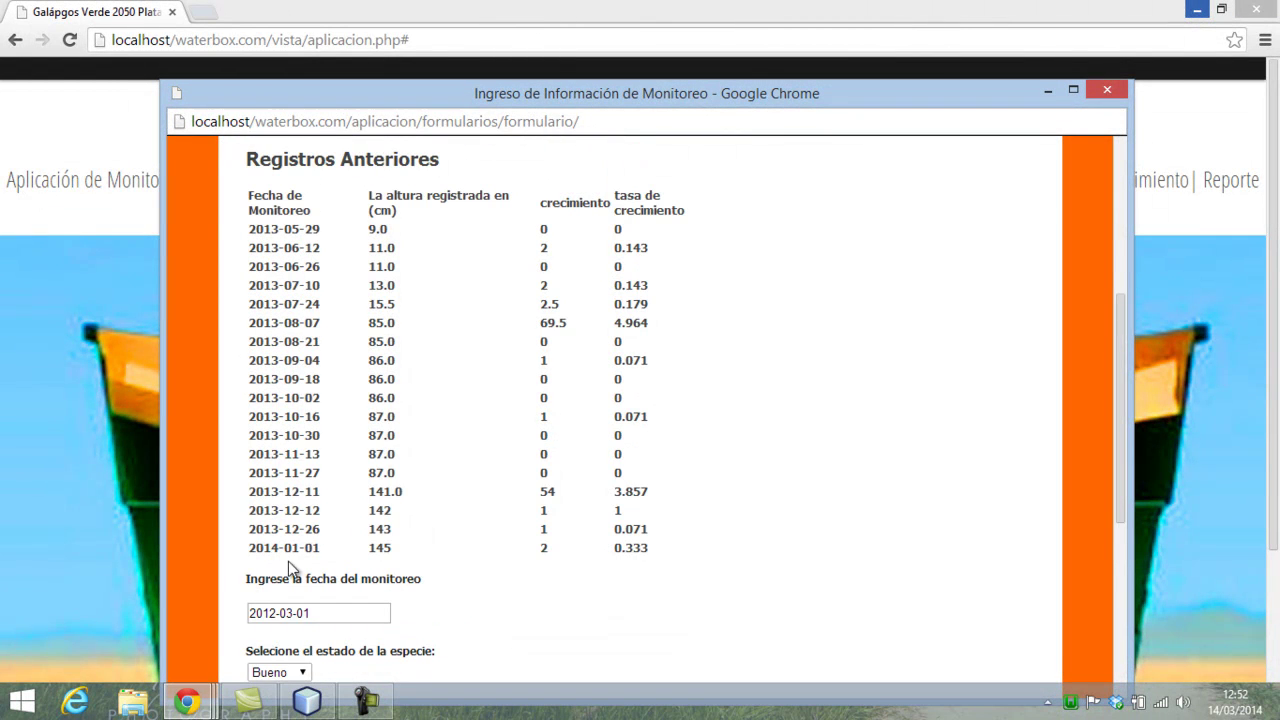
scroll(350, 561, "down", 3)
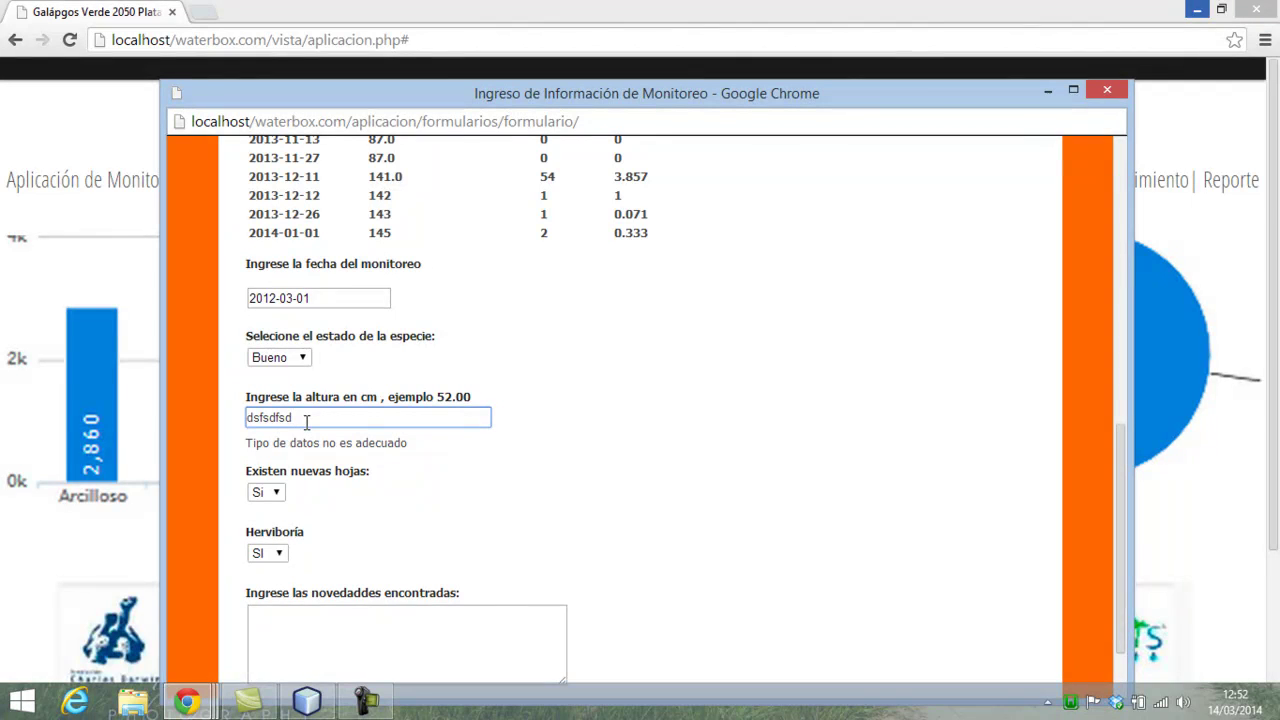
left_click_drag(307, 420, 185, 414)
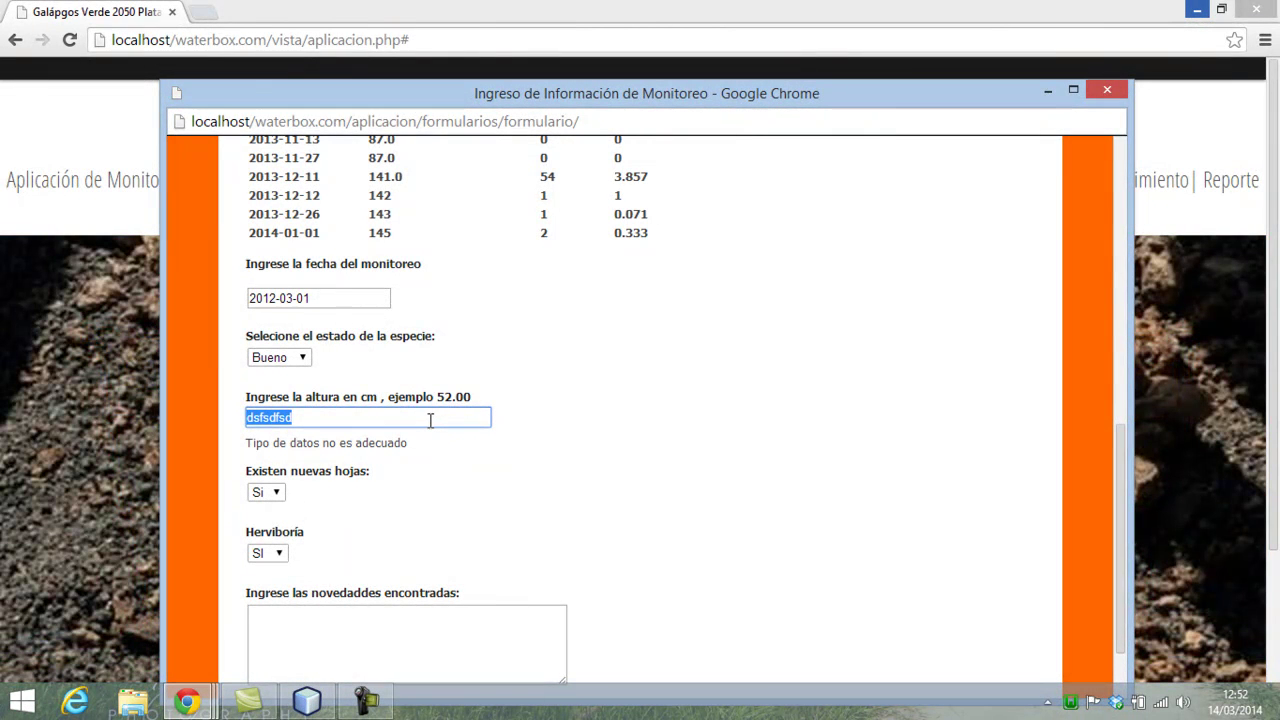
- Replace the height with 123.36, clearing the data-type warning
type("12")
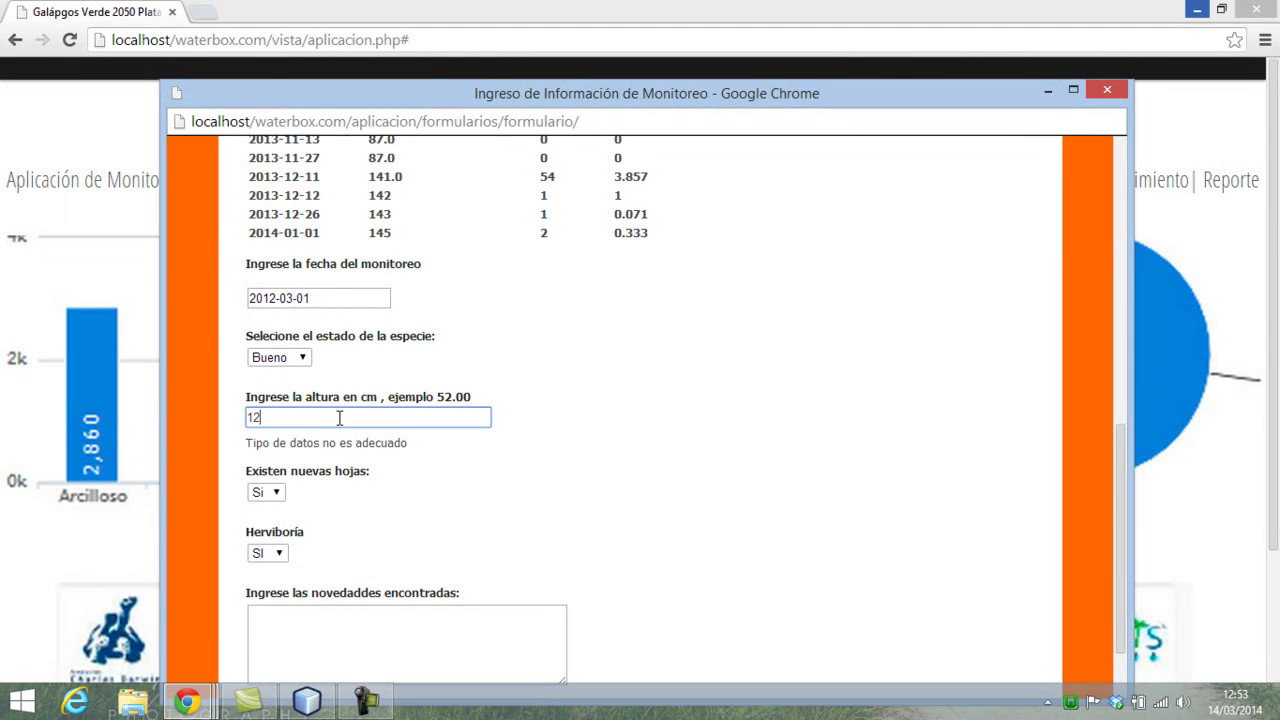
key("BackSpace")
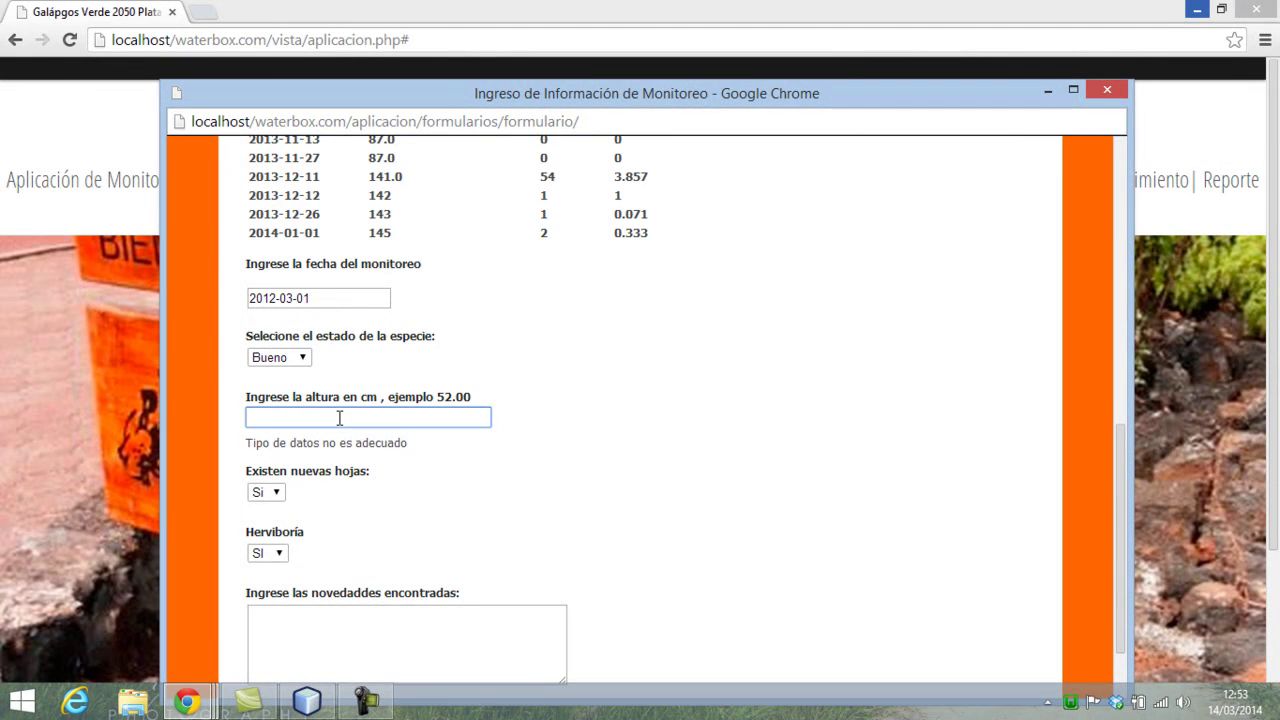
type("3.36")
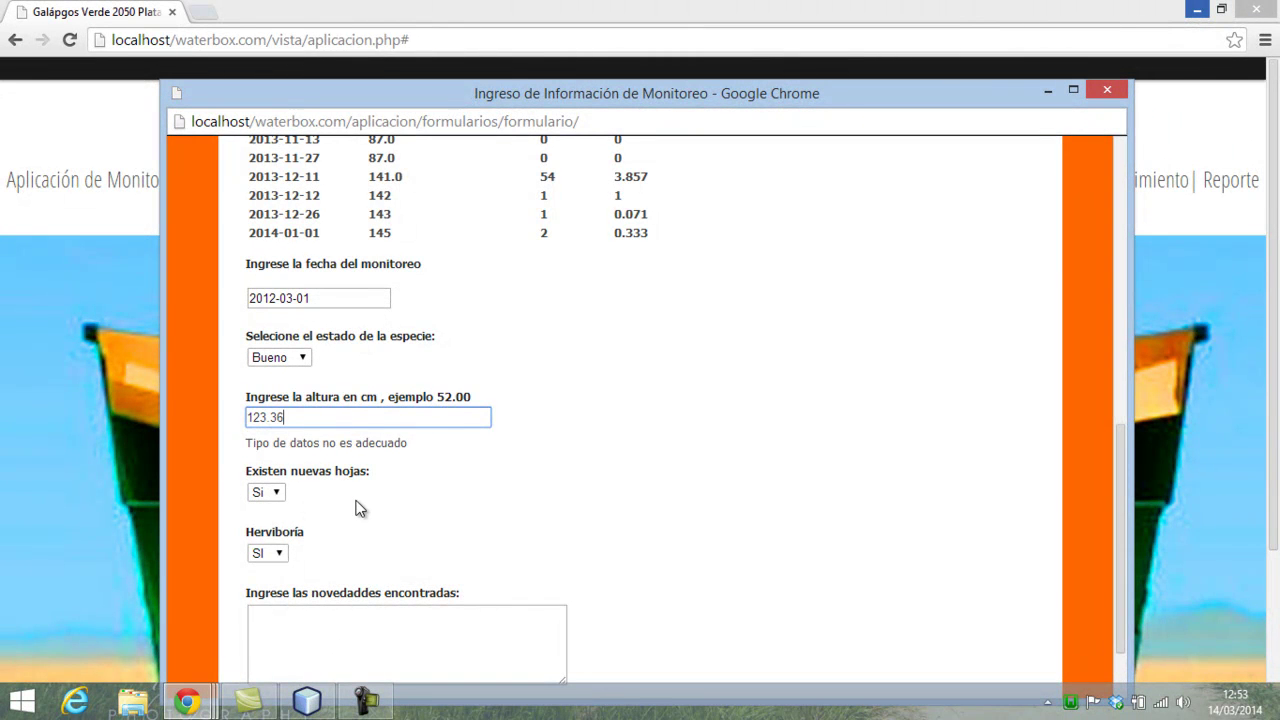
left_click(381, 377)
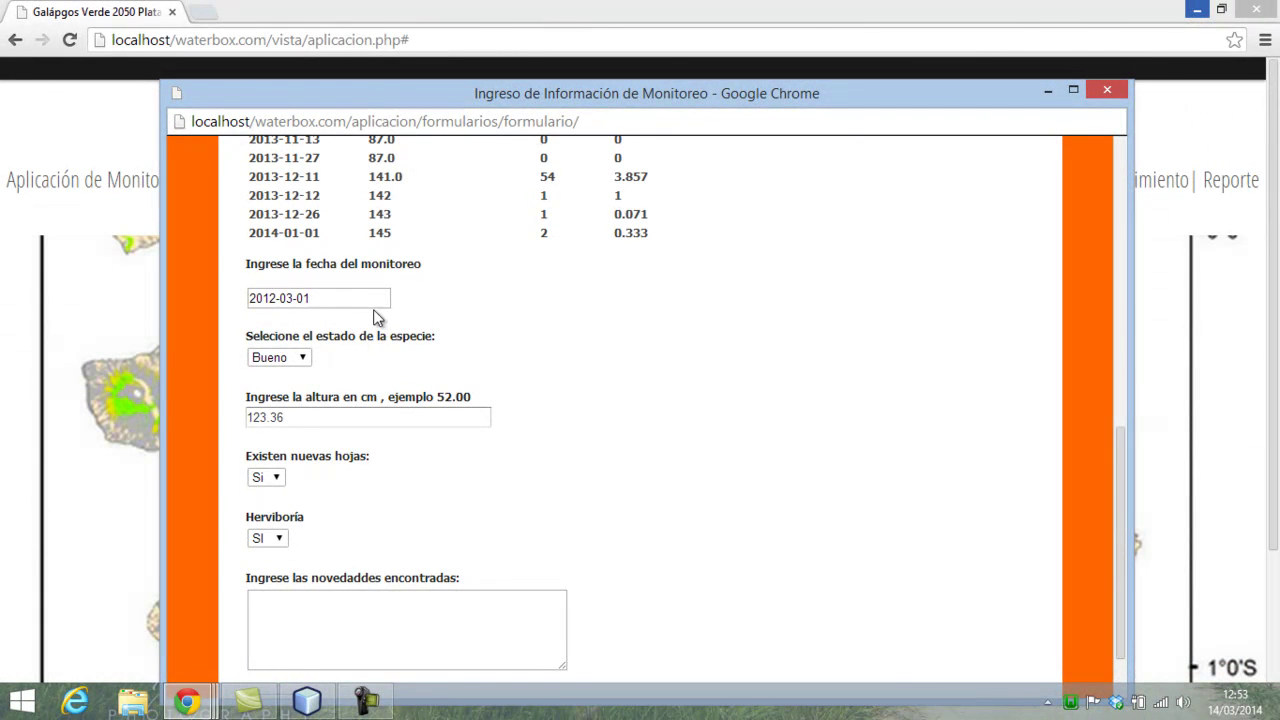
- Write 'Esto es una prueba' in the novelties-found note
scroll(311, 478, "down", 2)
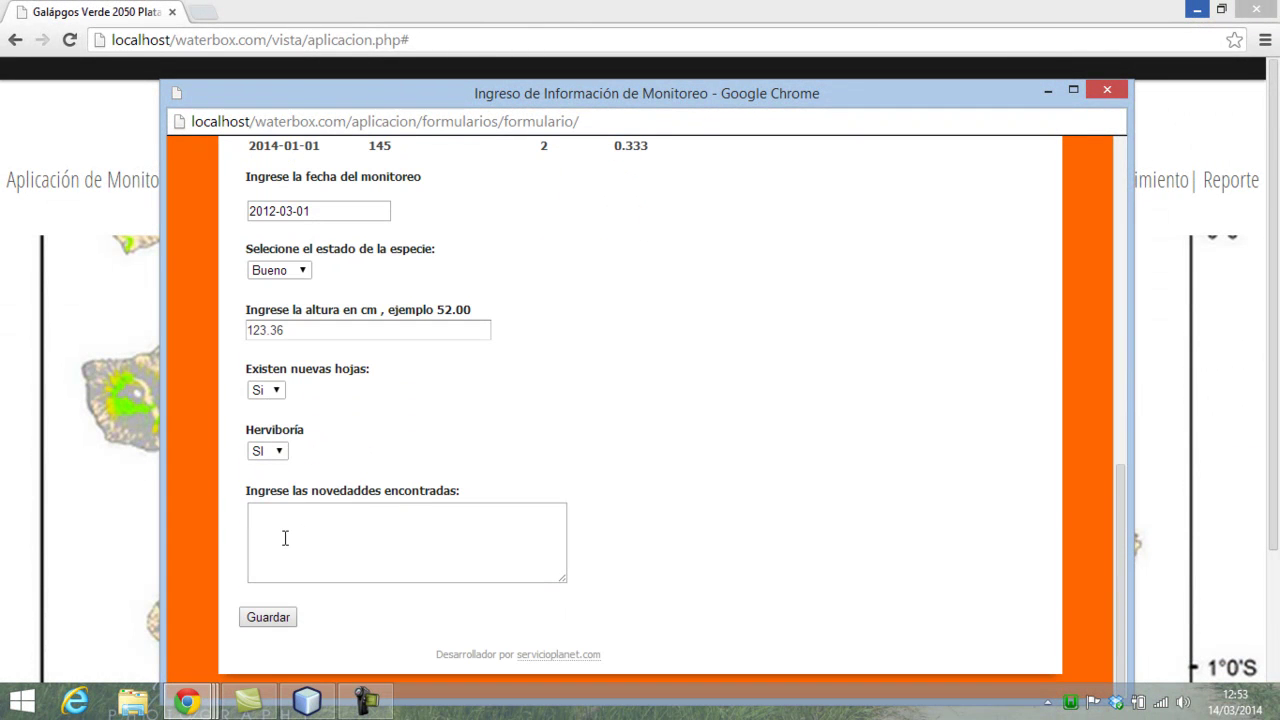
left_click(293, 569)
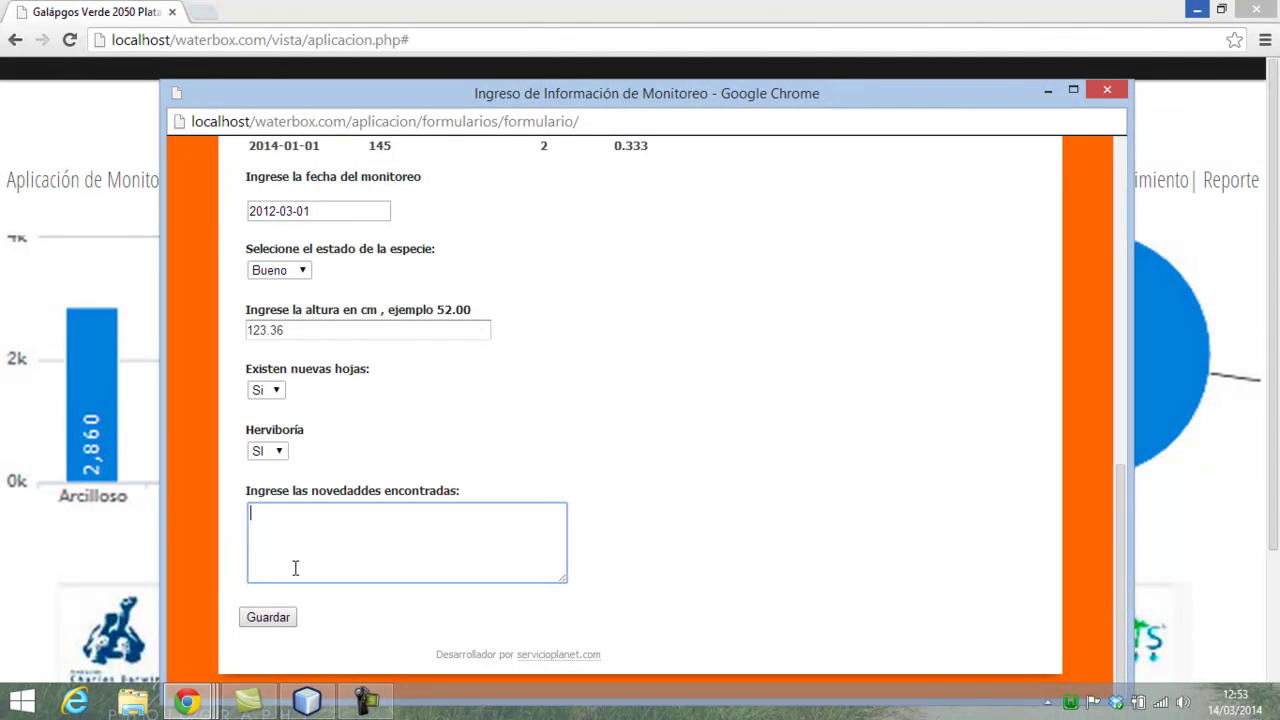
type("Esto ")
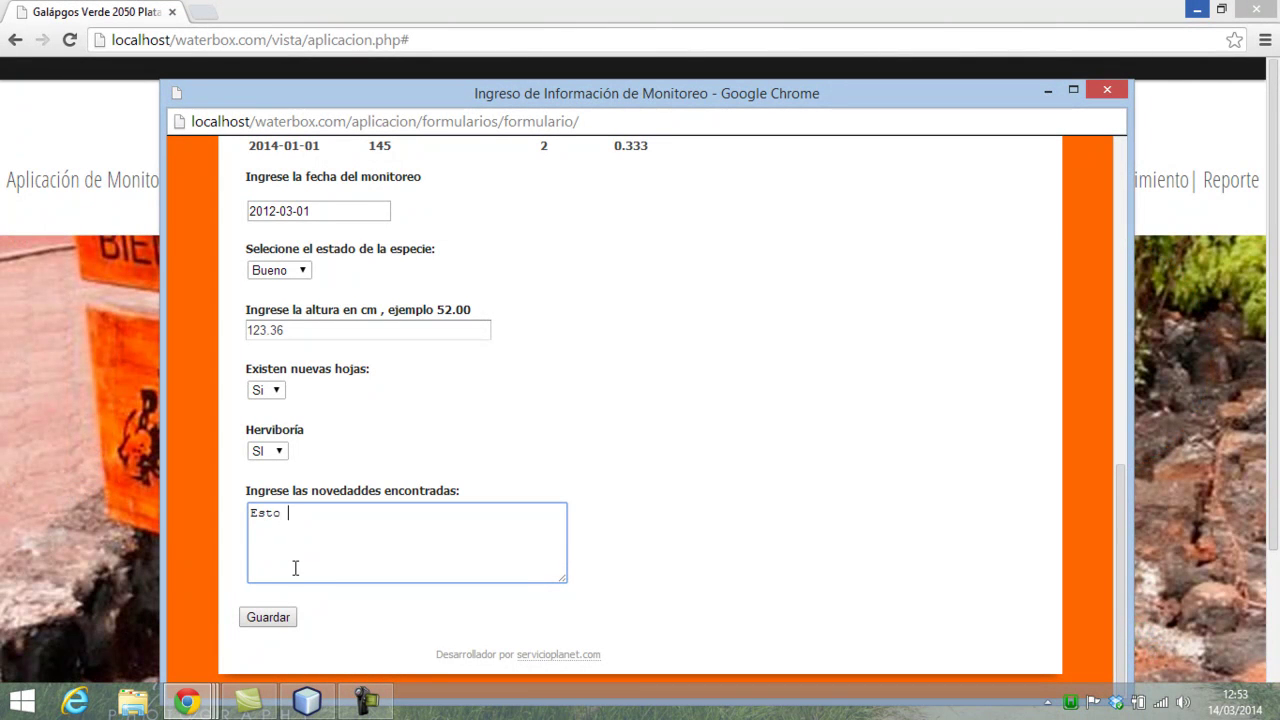
type("es una prueba")
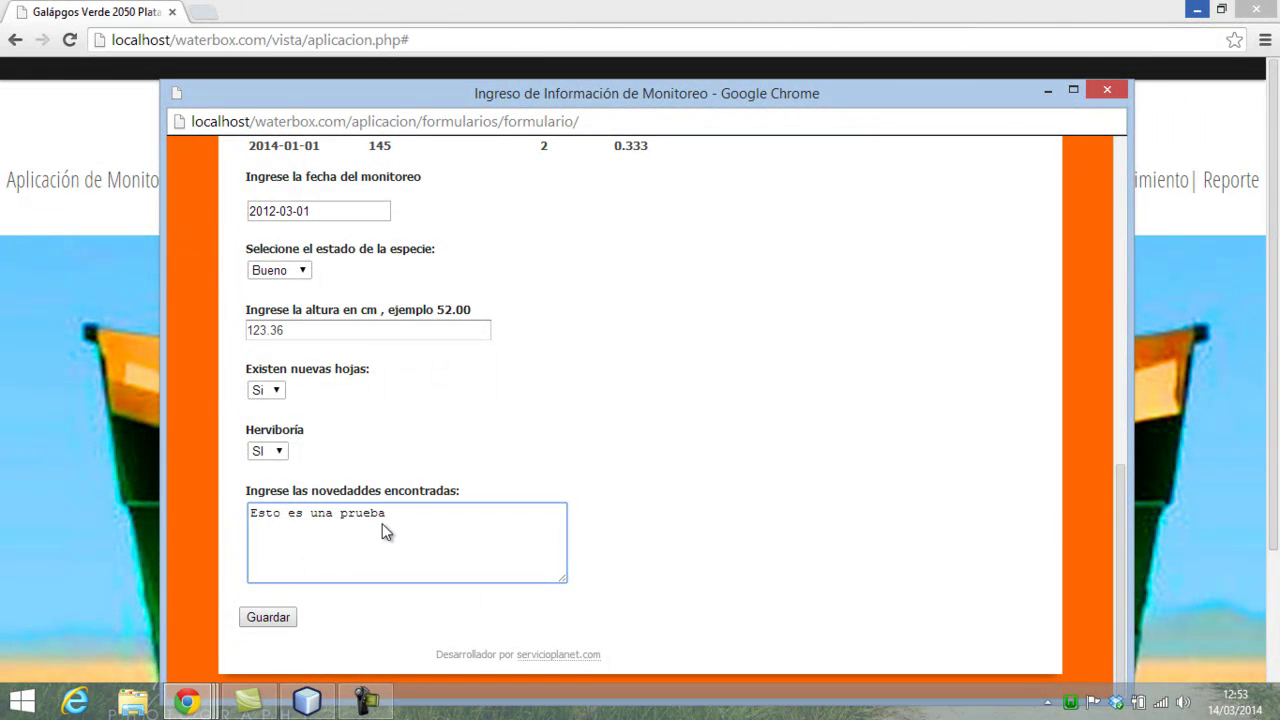
- Submit with Guardar and read the rejection of 123.36 cm against the previous 145 cm
left_click(277, 619)
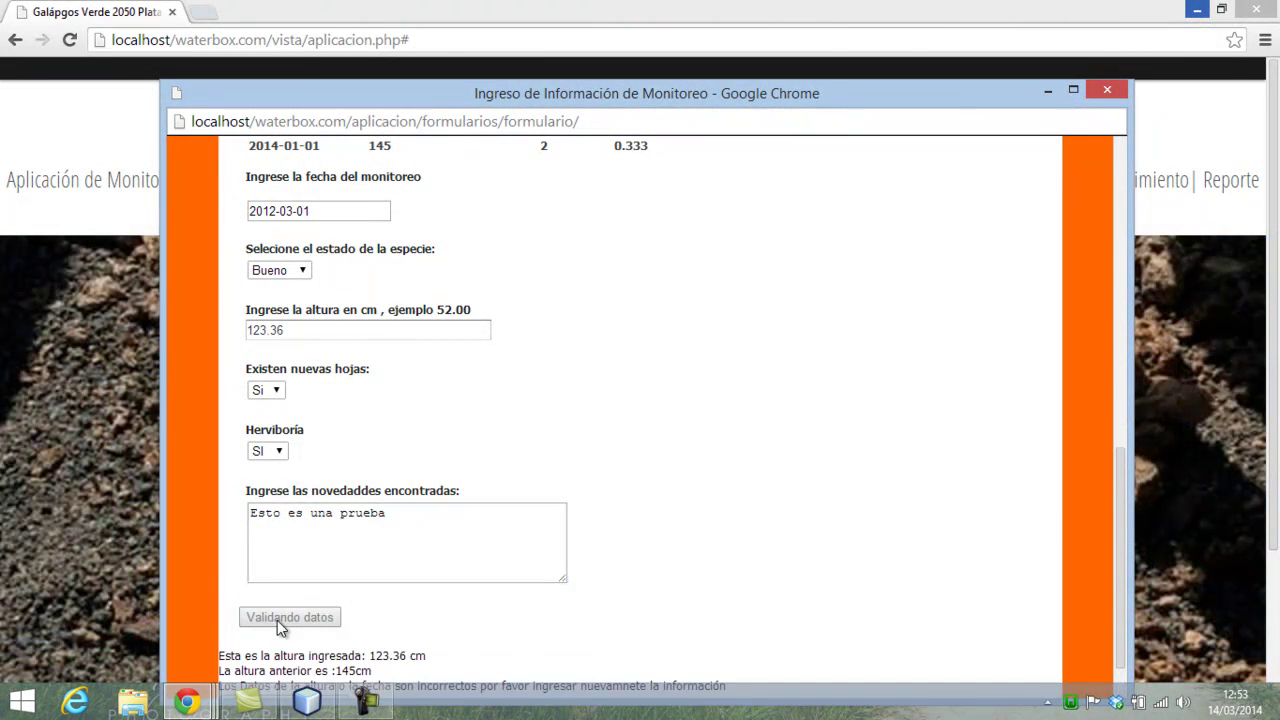
scroll(468, 554, "down", 2)
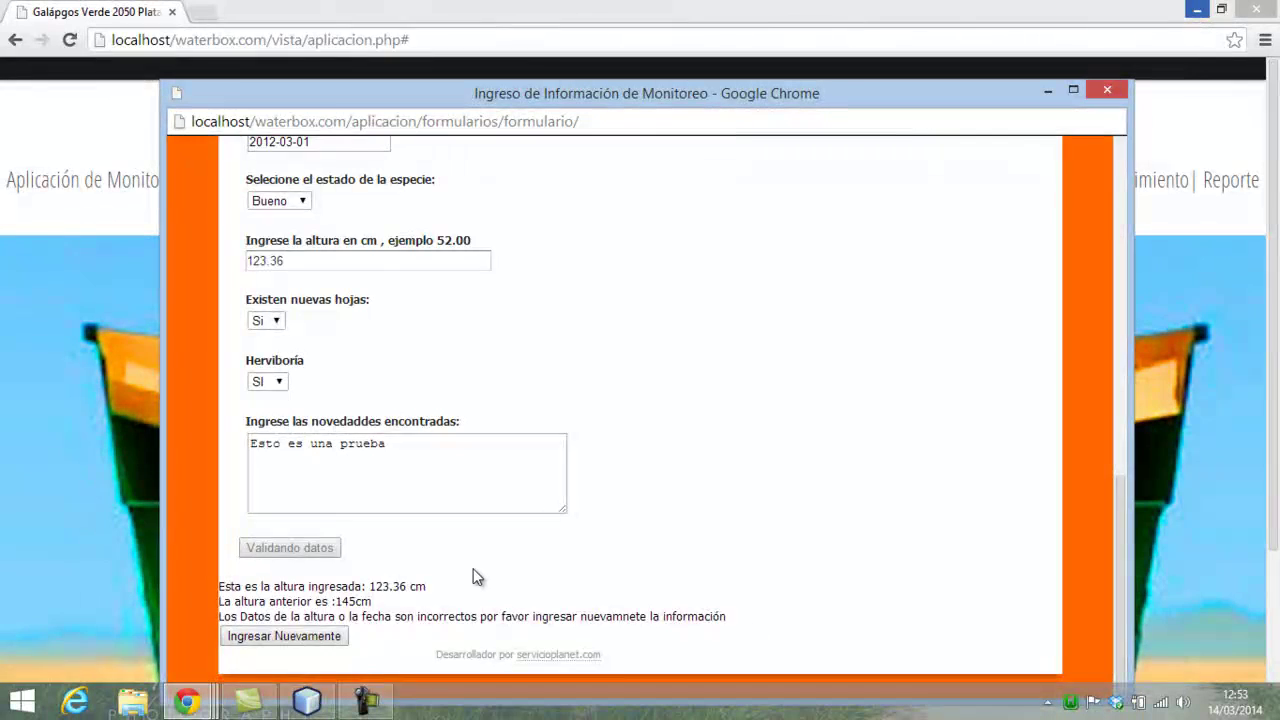
scroll(474, 578, "up", 3)
scroll(474, 578, "down", 3)
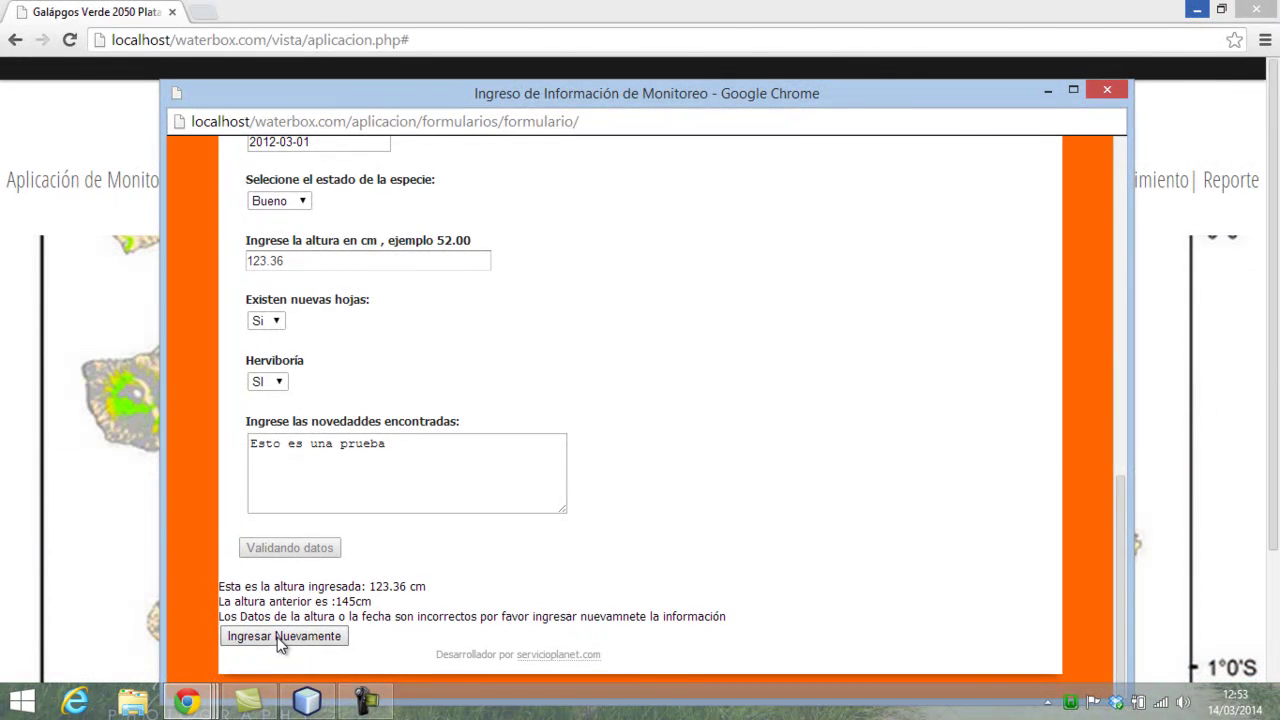
- Reset the form with 'Ingresar Nuevamente', keeping aguacate_c as the project code and treatment Control
left_click(280, 637)
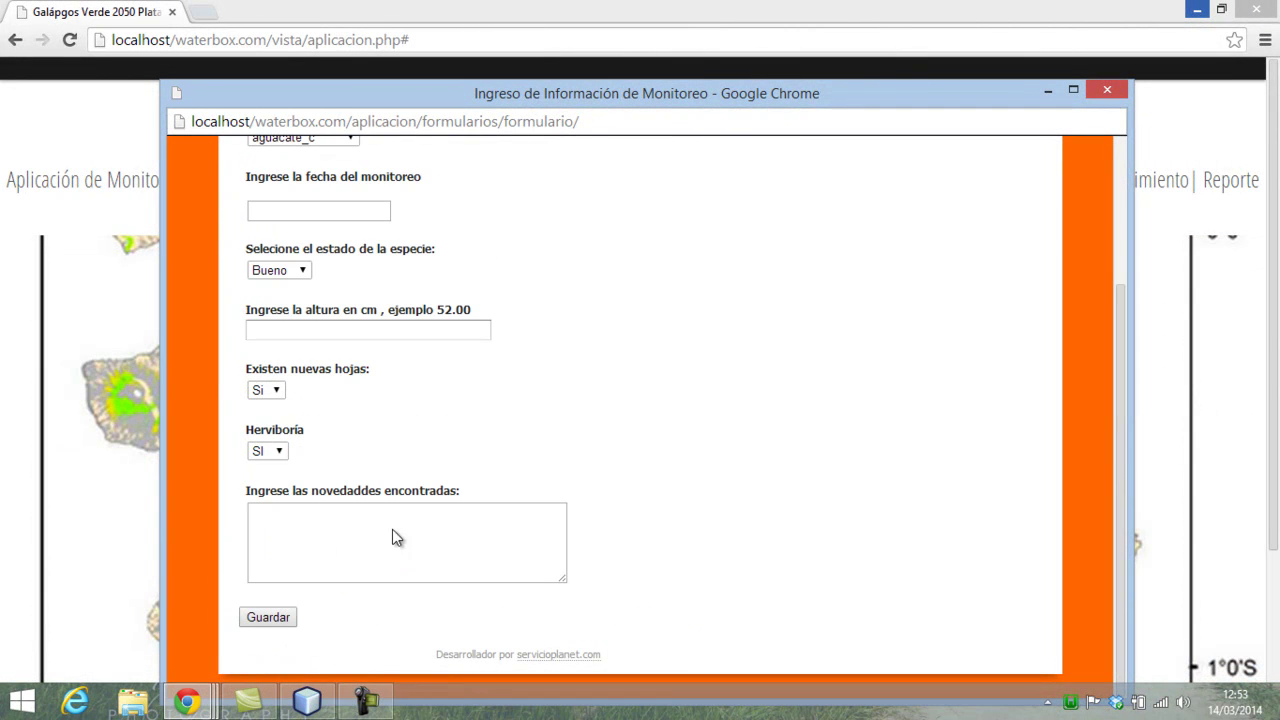
scroll(483, 428, "up", 2)
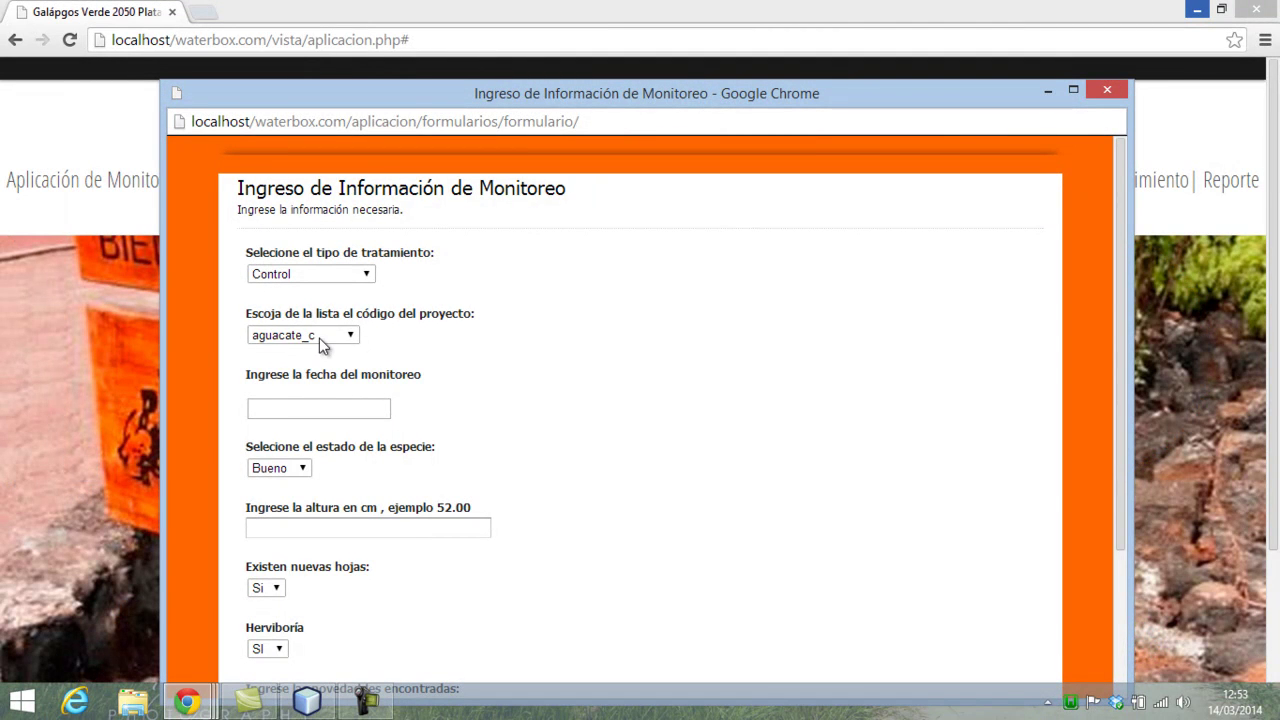
left_click(320, 336)
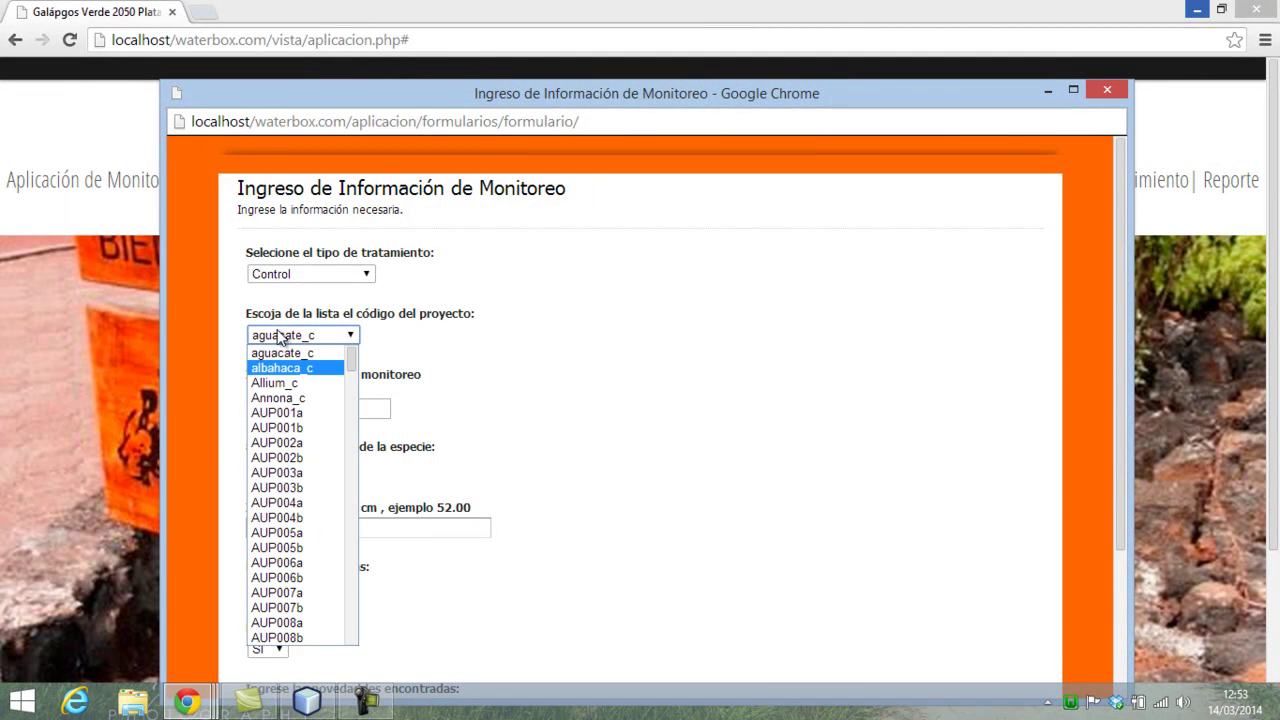
left_click(336, 352)
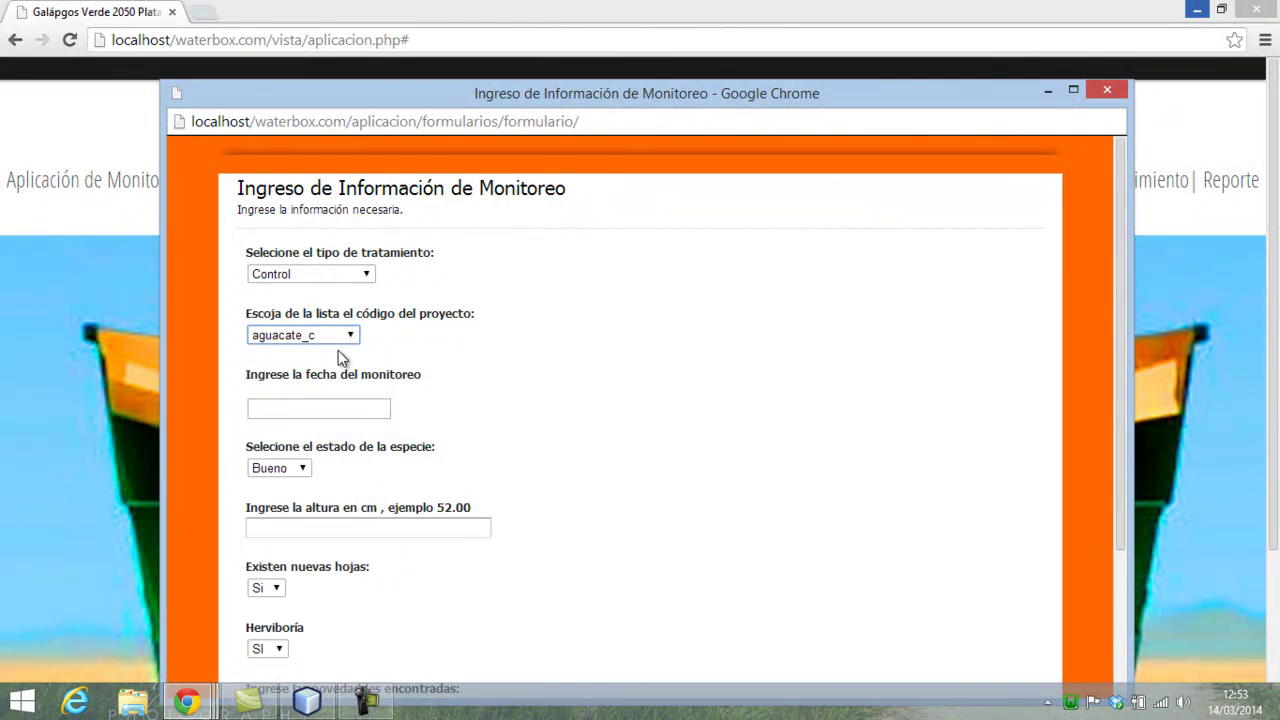
left_click(323, 410)
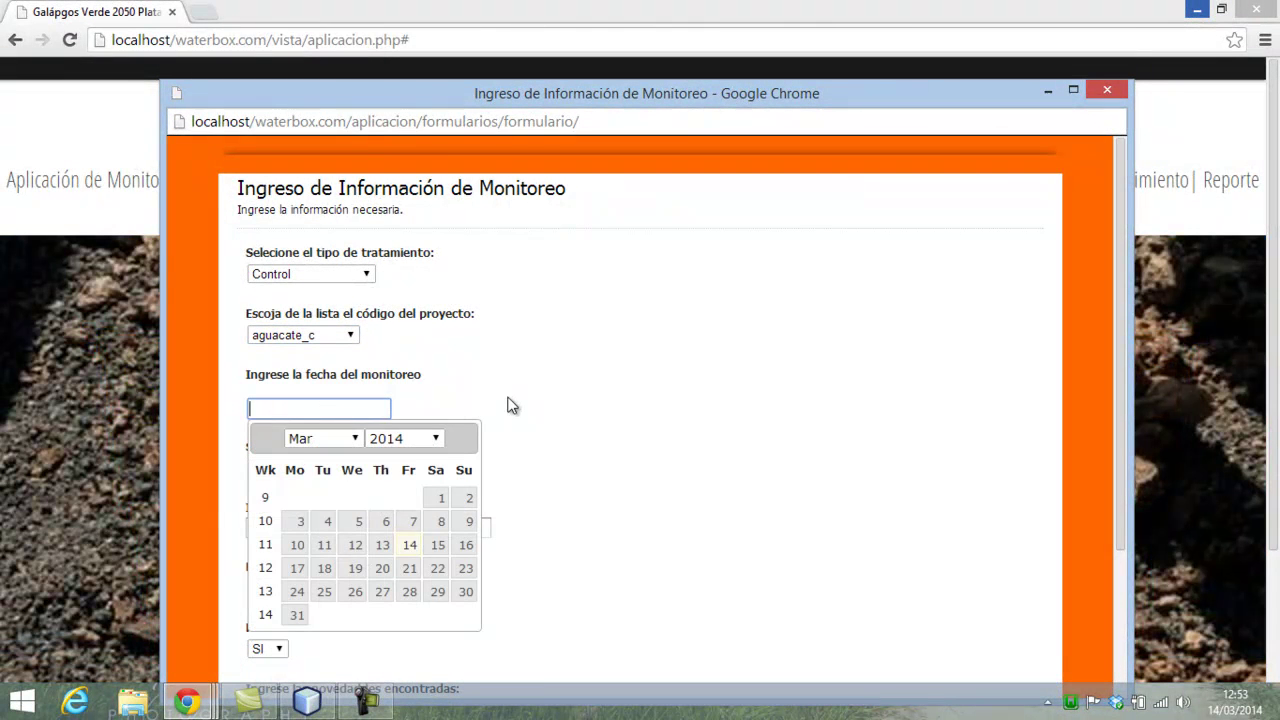
- Reconfirm aguacate_c as project code and browse the calendar's year list without picking a date
left_click(381, 382)
left_click(349, 335)
left_click(344, 347)
left_click(315, 408)
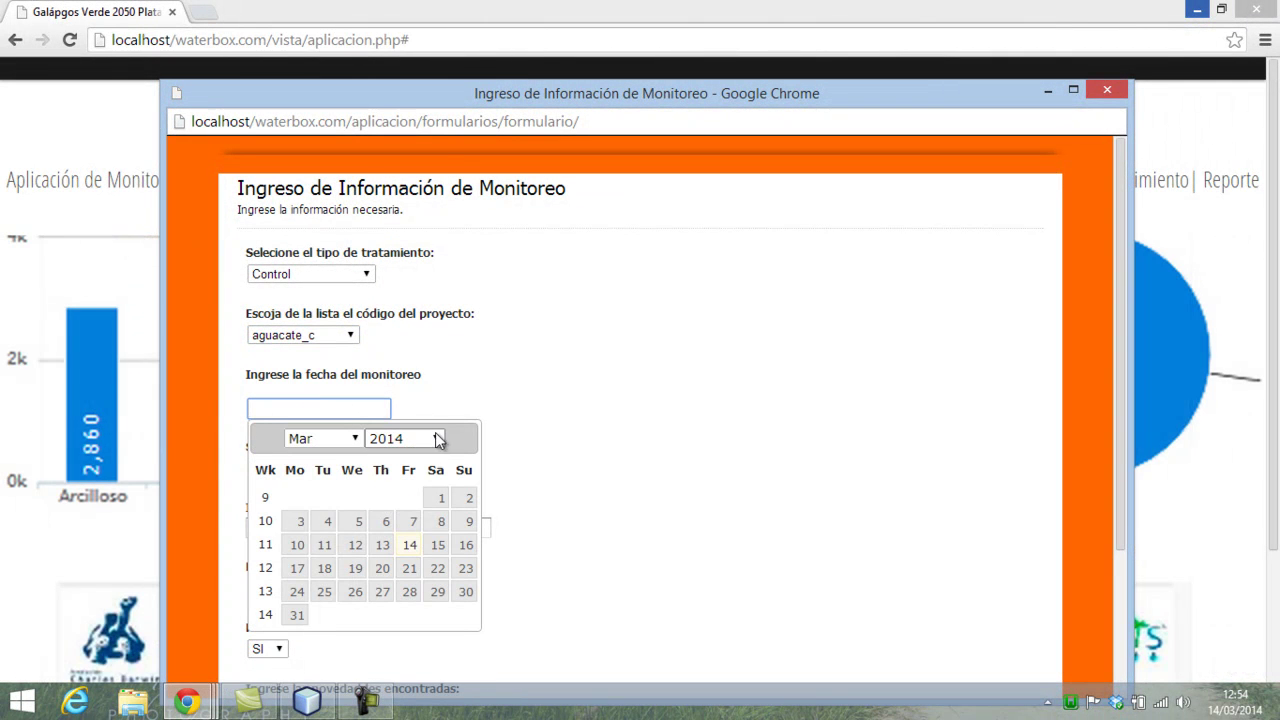
left_click(437, 441)
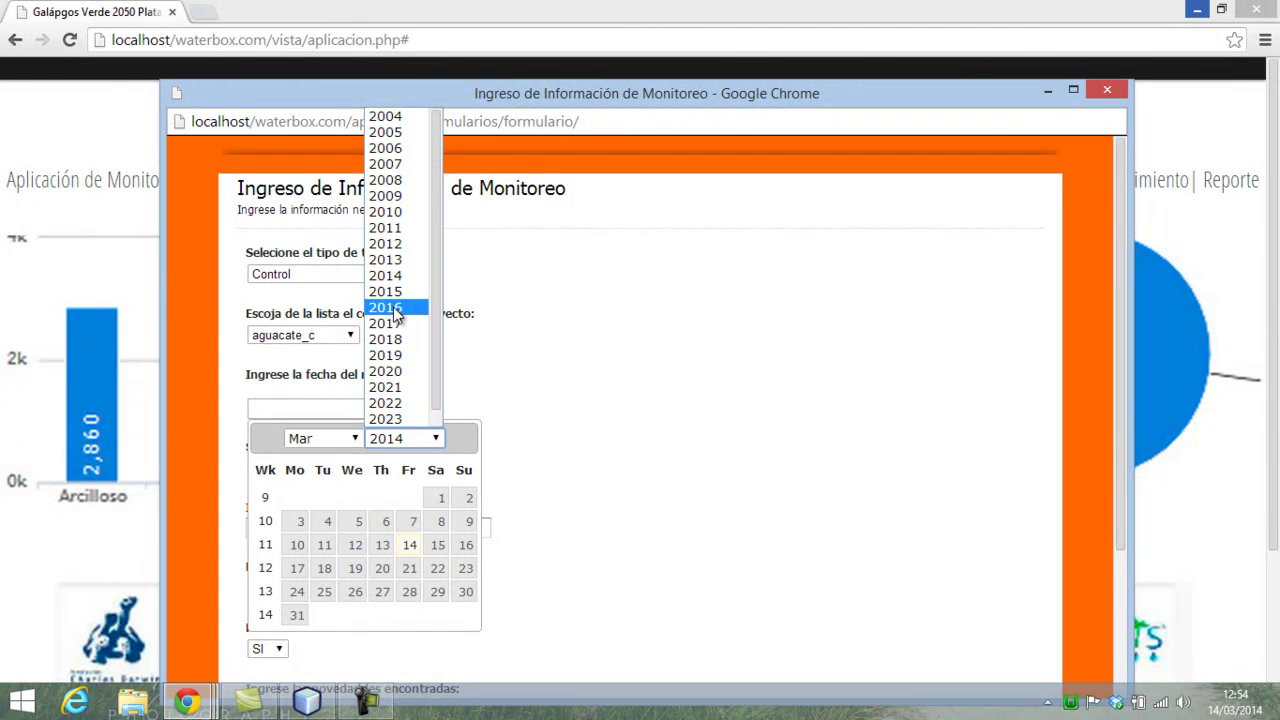
left_click(389, 166)
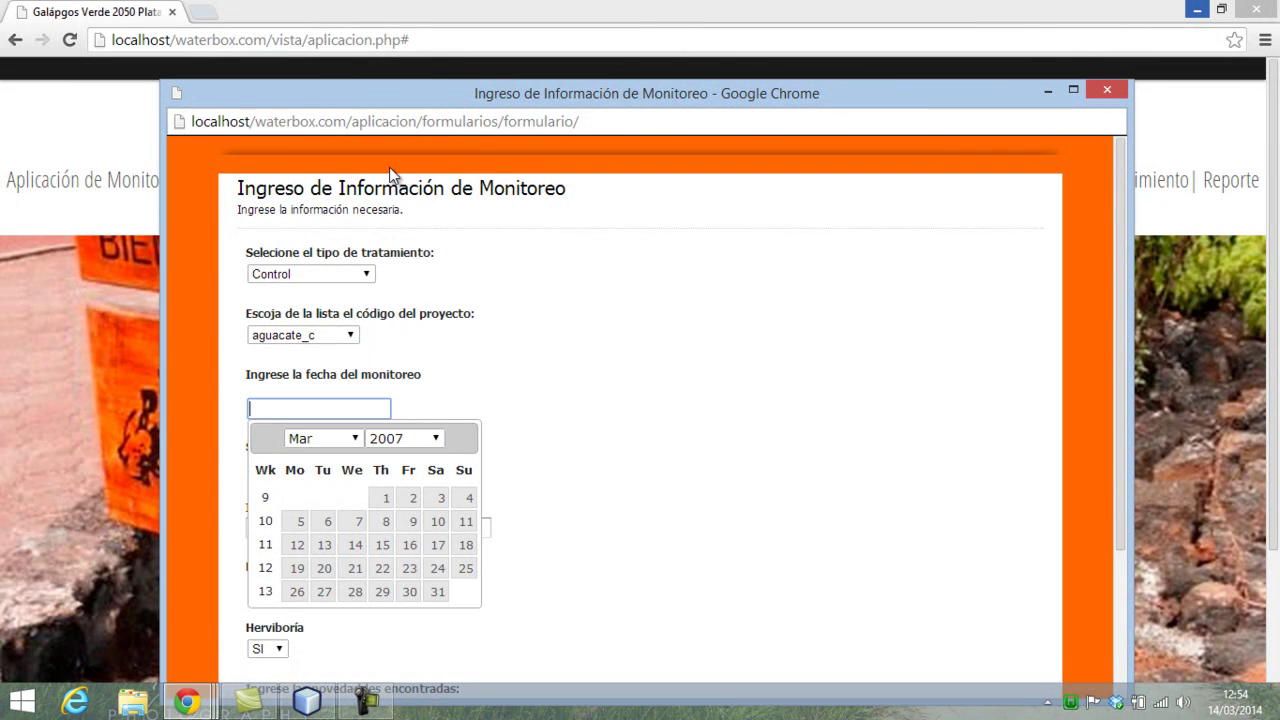
left_click(615, 441)
- Pick 14 March 2014, then edit the year so the date reads 2011-03-14
left_click(391, 405)
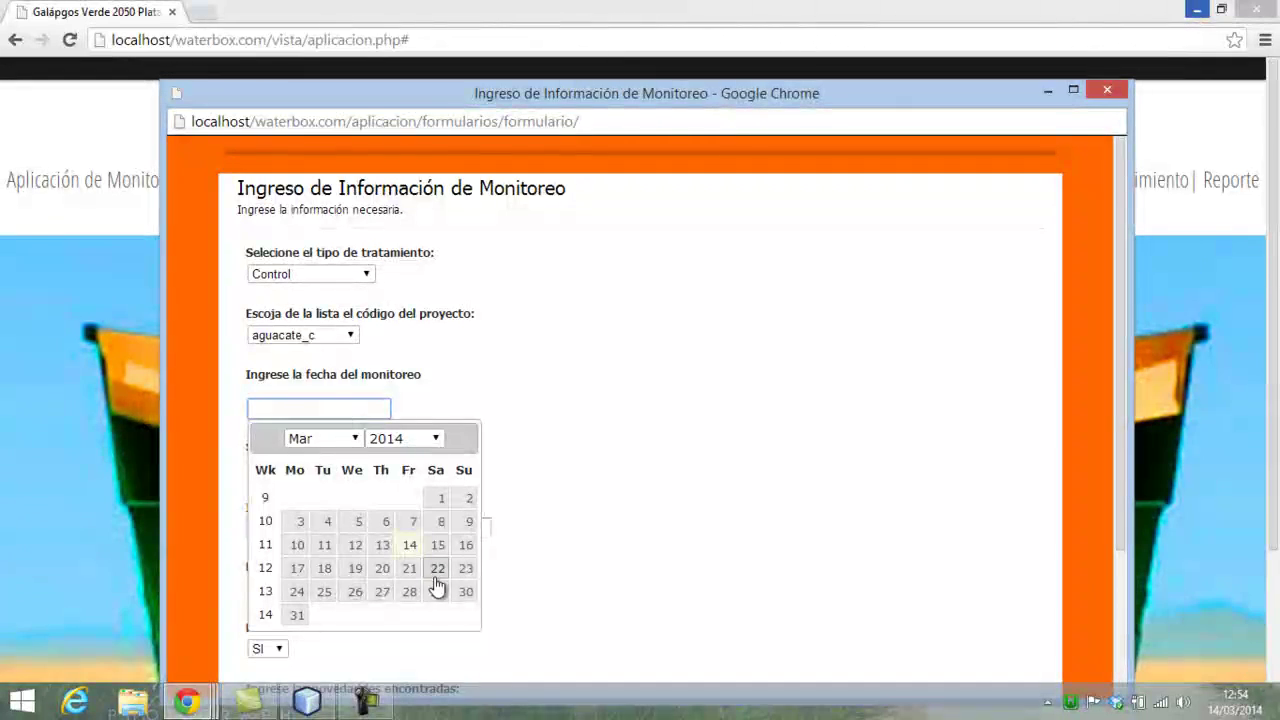
left_click(410, 545)
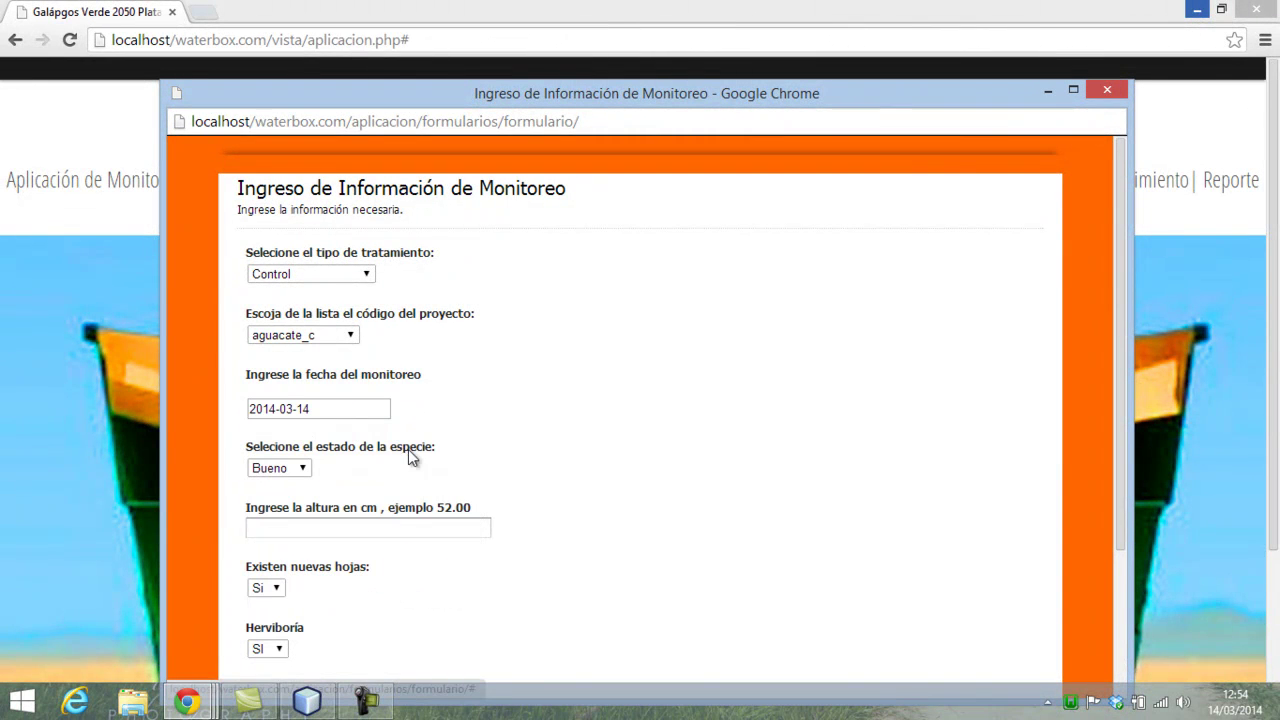
left_click(278, 409)
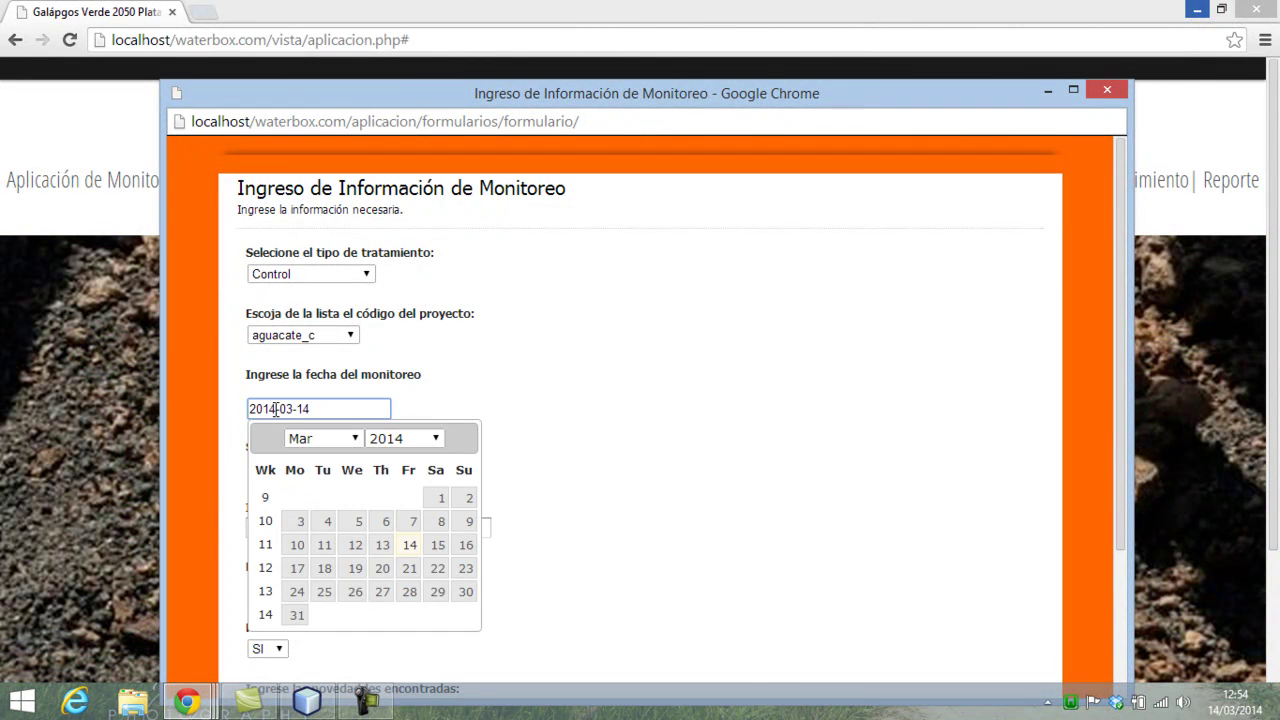
key("BackSpace")
type("1")
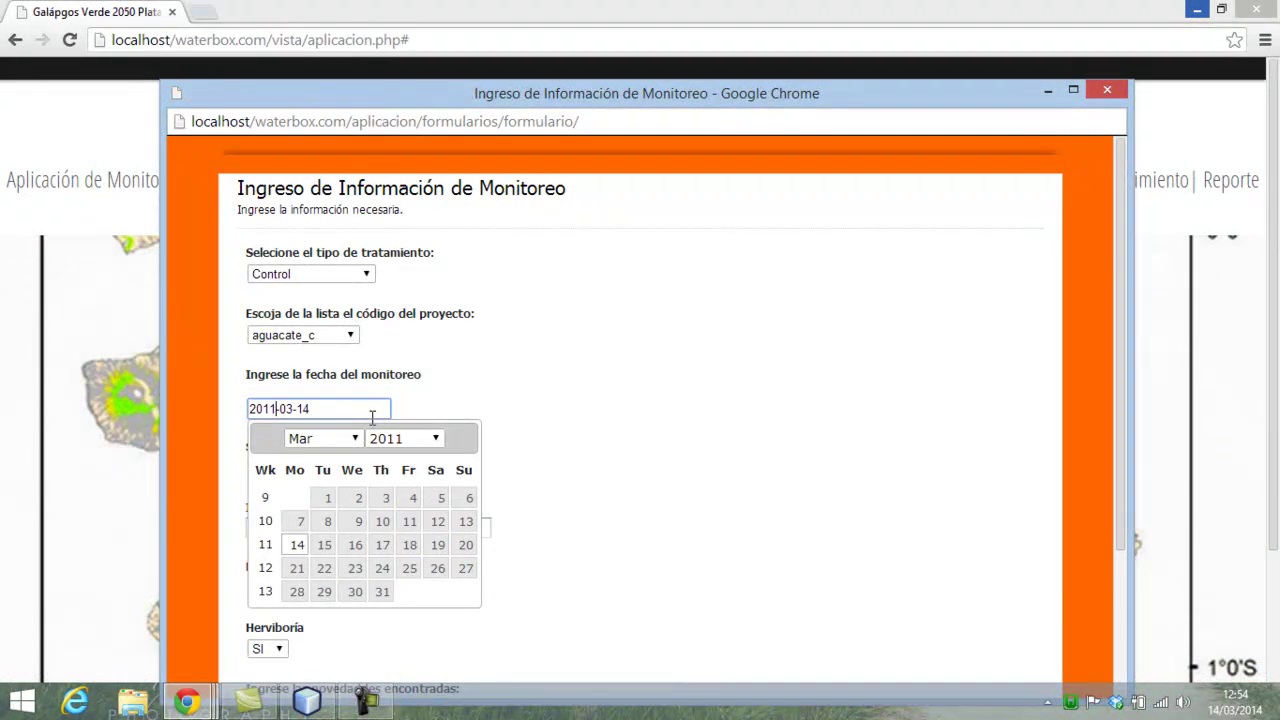
left_click(605, 367)
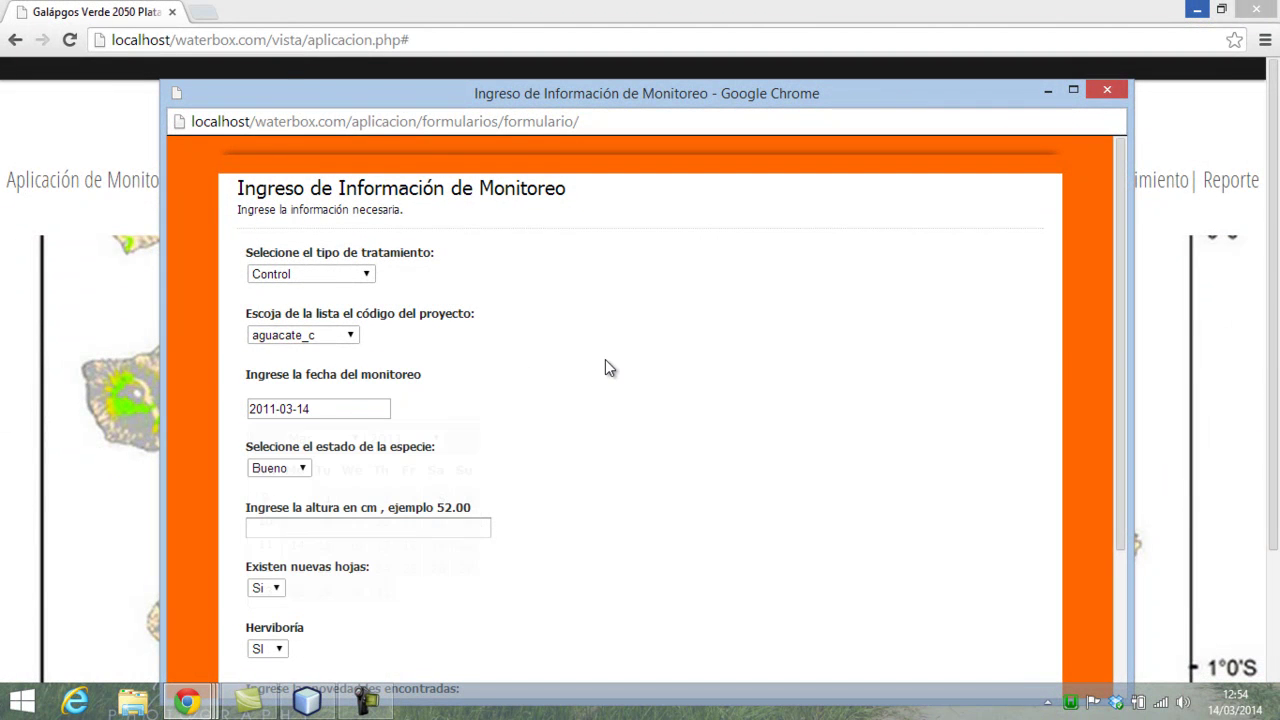
left_click(292, 470)
- Set species state Regular, treatment Groasis Waterboxx and height 146.23 cm
left_click(283, 502)
left_click(337, 529)
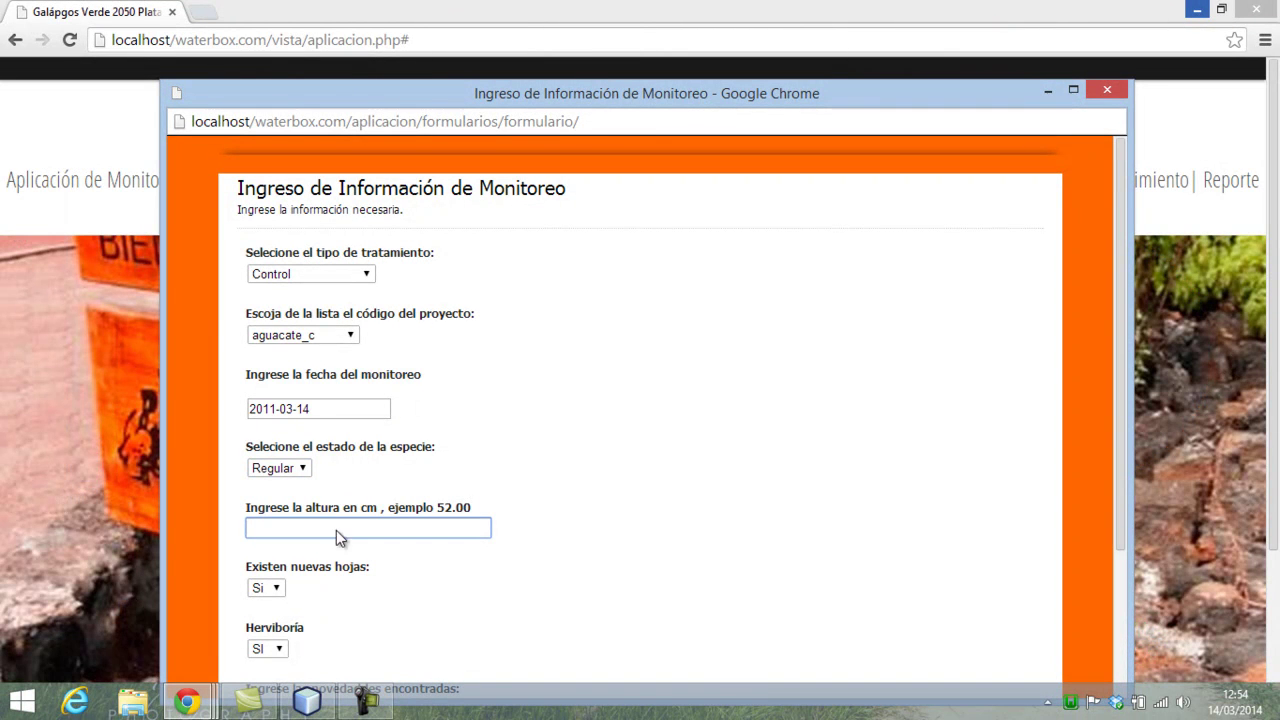
left_click(353, 277)
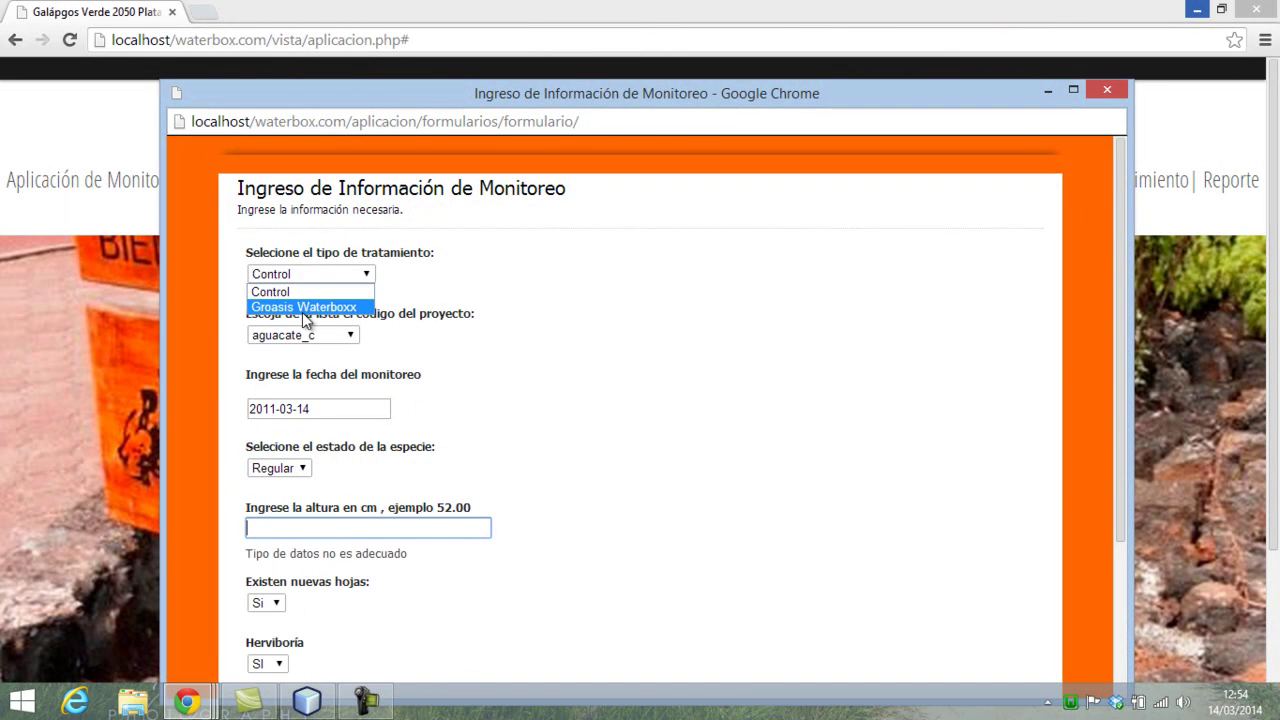
left_click(303, 310)
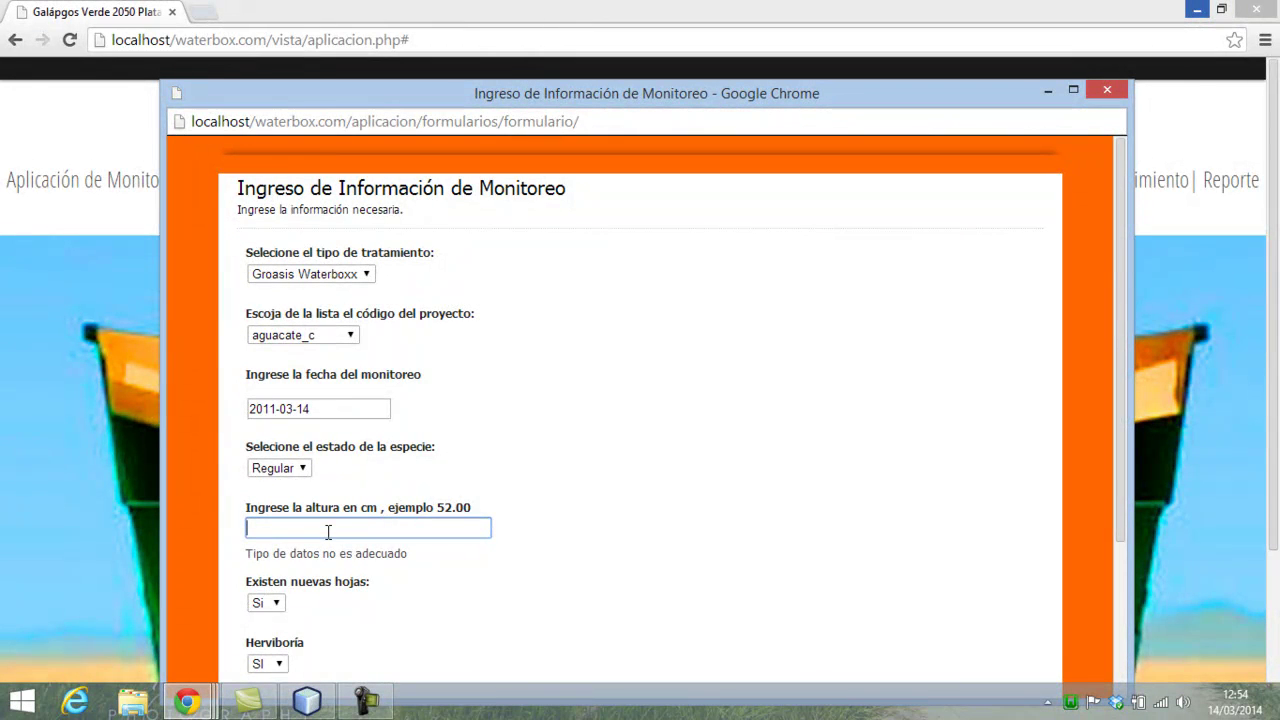
key("BackSpace")
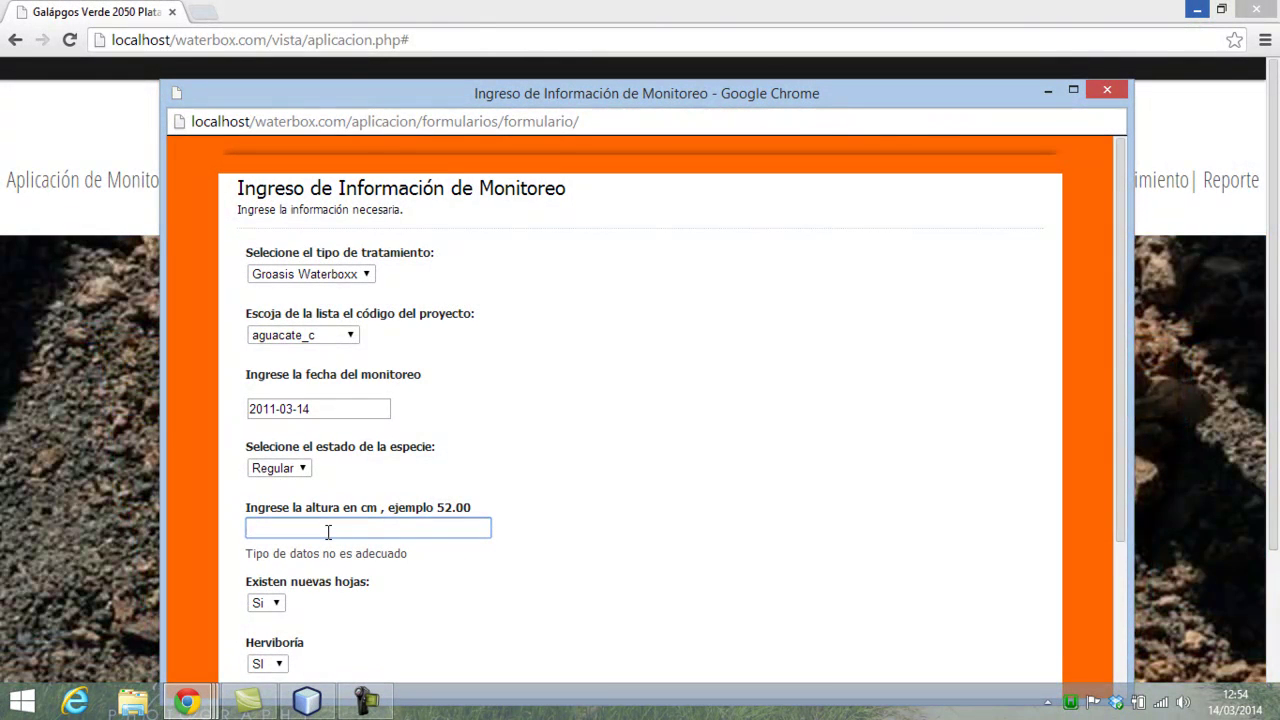
type("146")
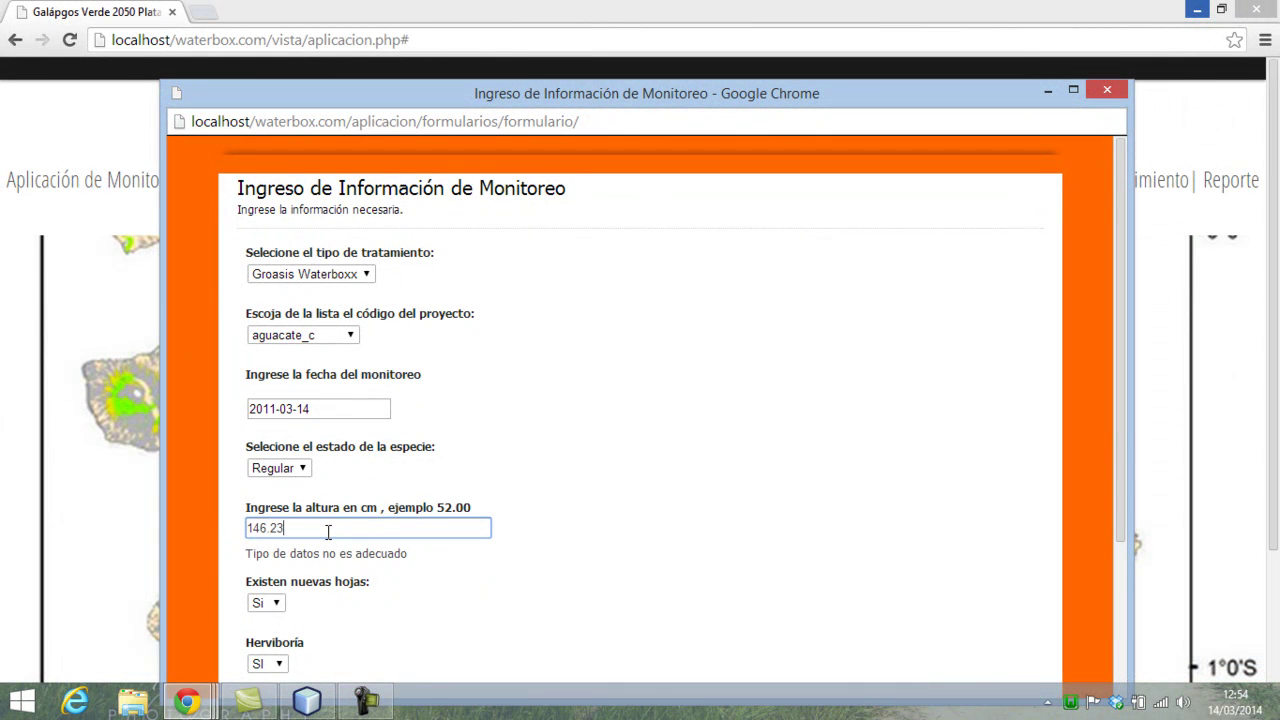
type(".23")
scroll(381, 572, "down", 2)
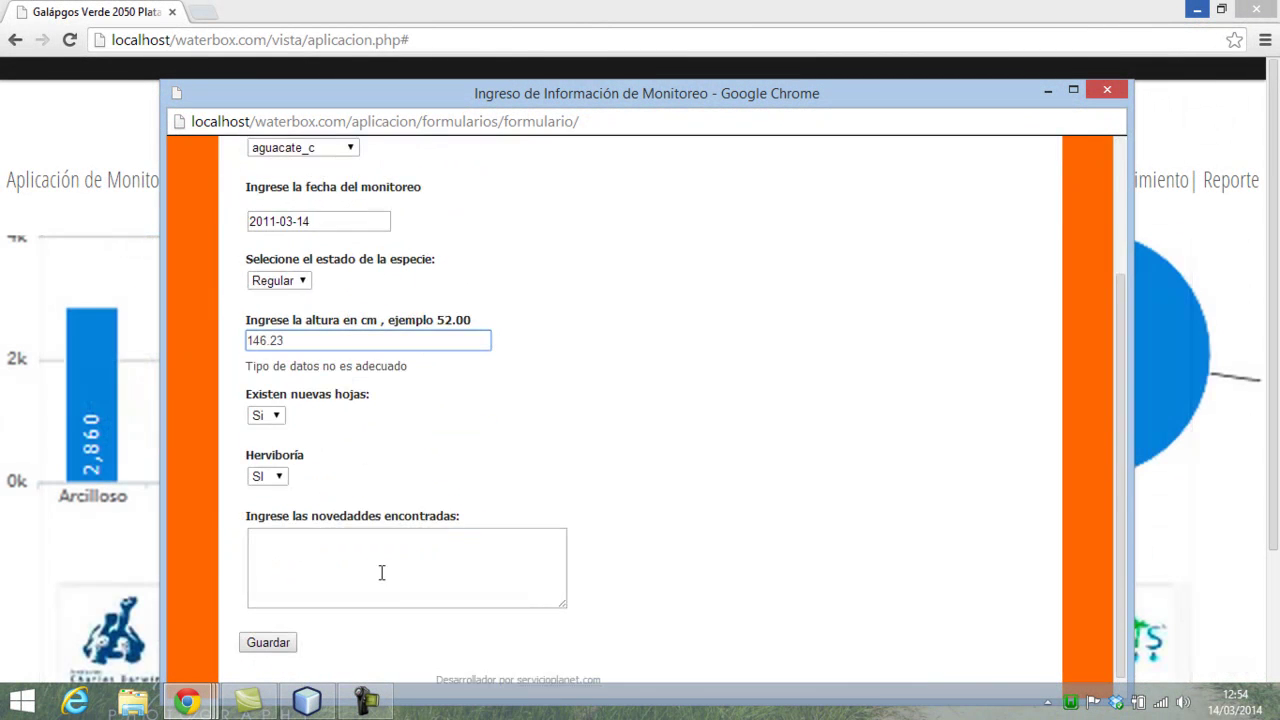
left_click(370, 585)
- Resubmit the 146.23 cm entry, which is rejected against the previous height of 51.5 cm
left_click(286, 630)
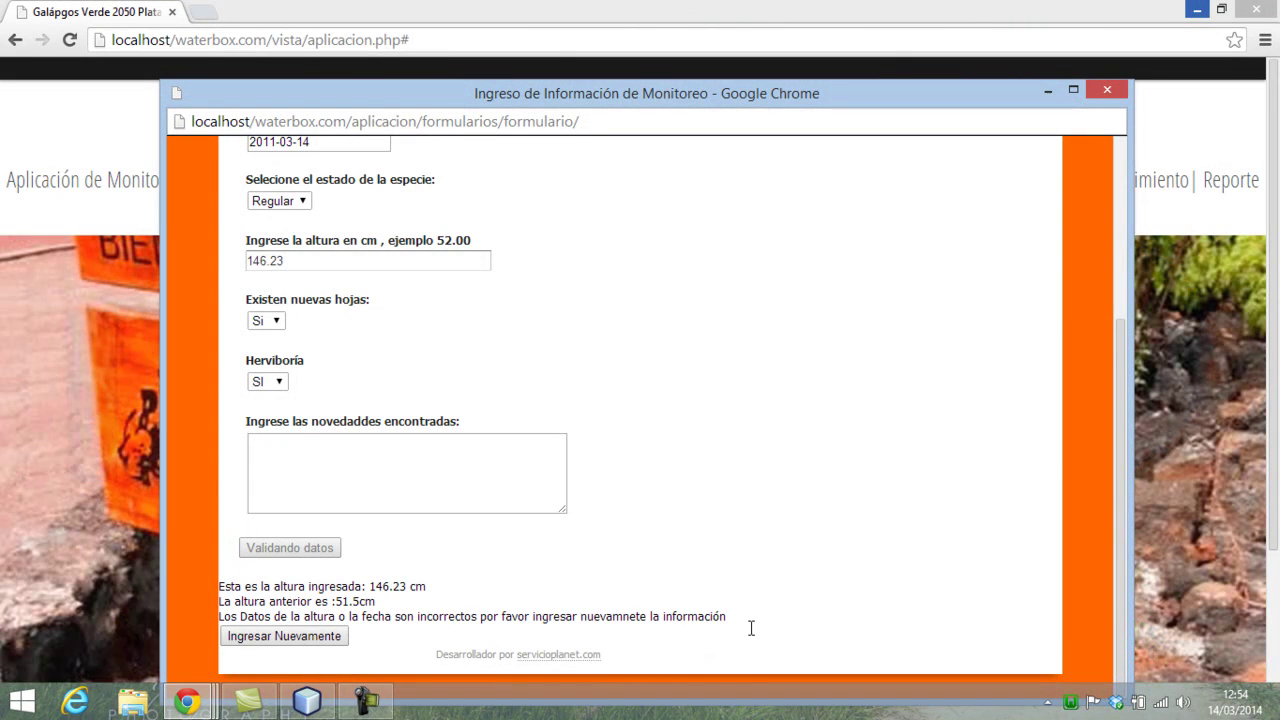
scroll(583, 609, "up", 2)
scroll(368, 426, "up", 1)
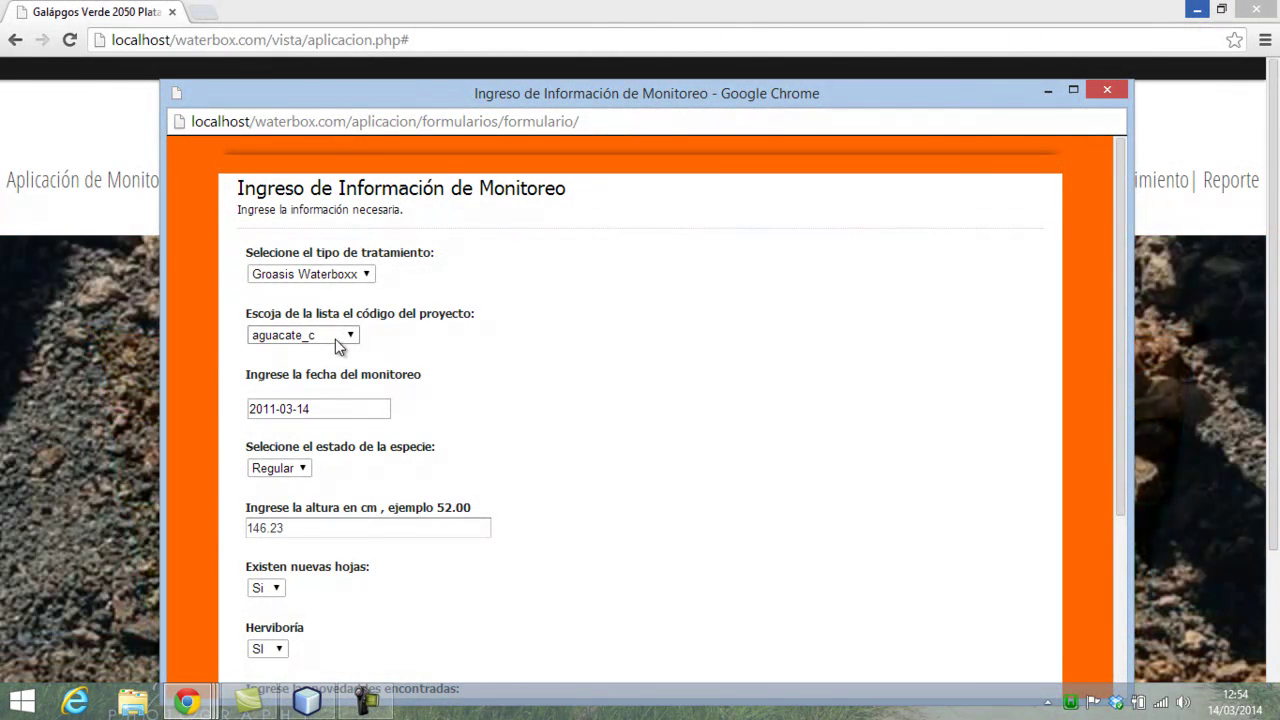
- Switch the project code to tomate_c and note its last recorded date, 2014-01-01
left_click(336, 337)
key("t")
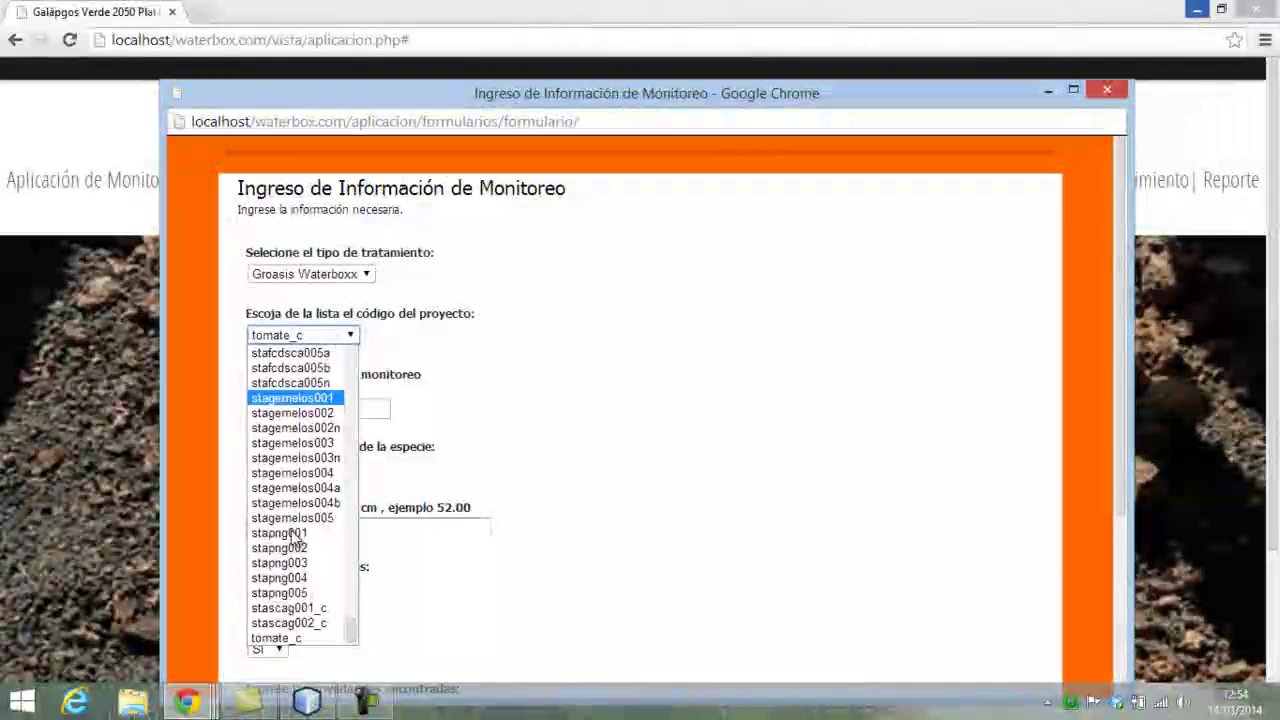
left_click(285, 637)
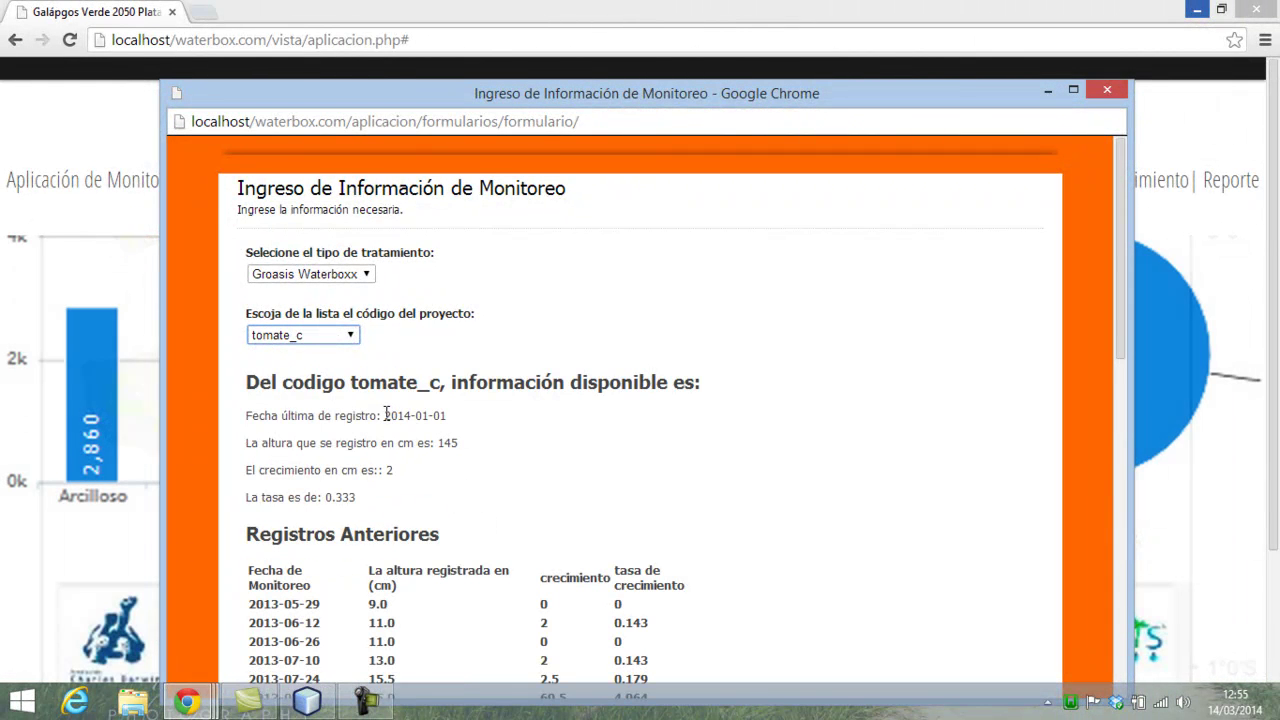
left_click_drag(386, 417, 441, 421)
scroll(453, 423, "down", 4)
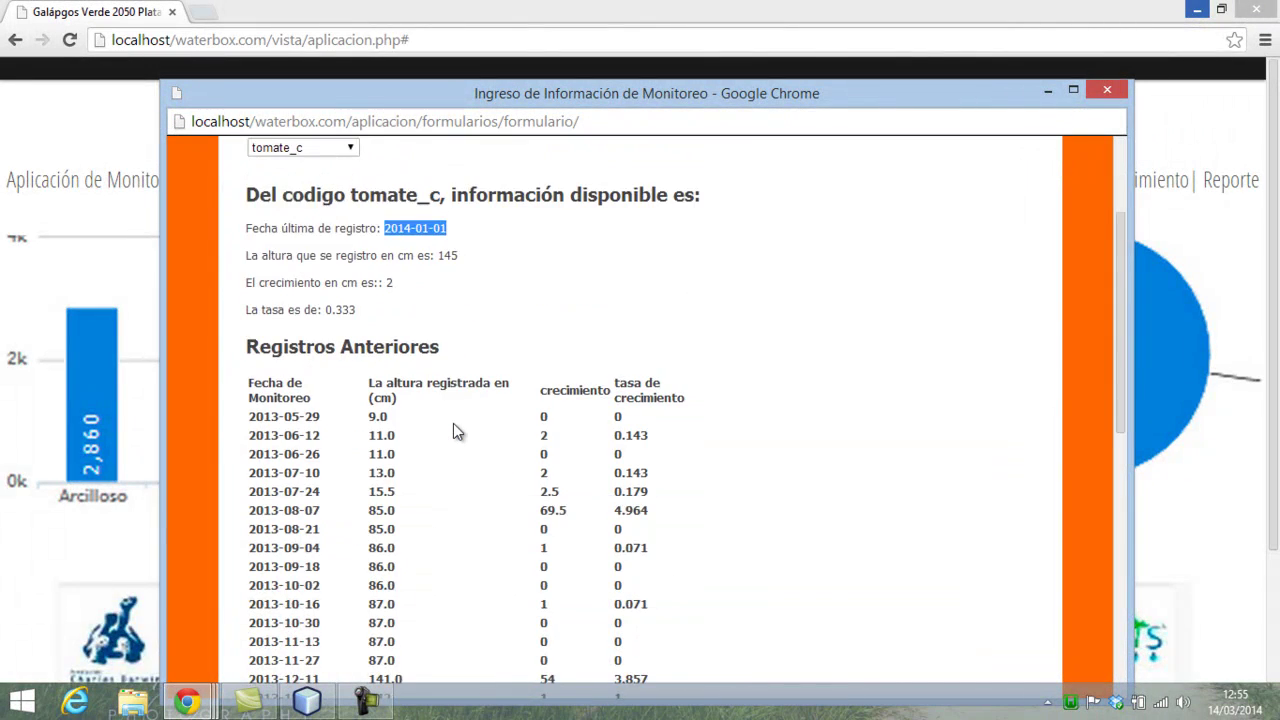
scroll(453, 423, "up", 3)
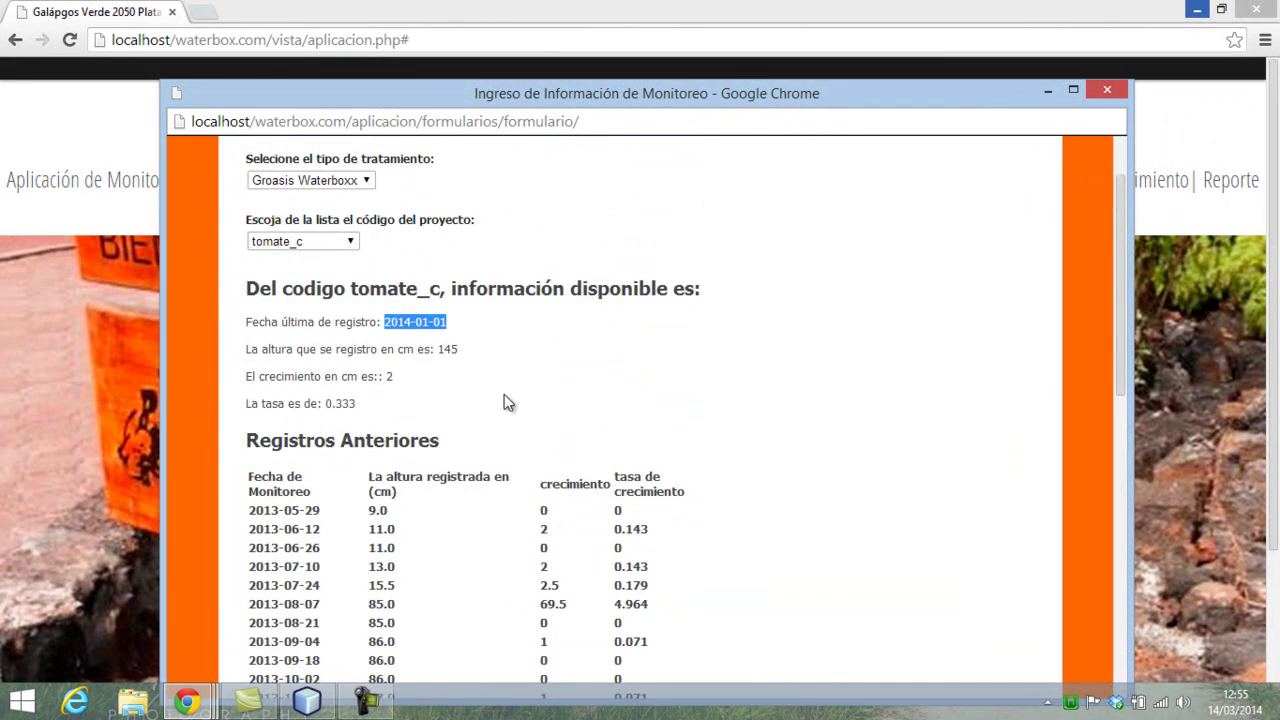
scroll(500, 444, "down", 4)
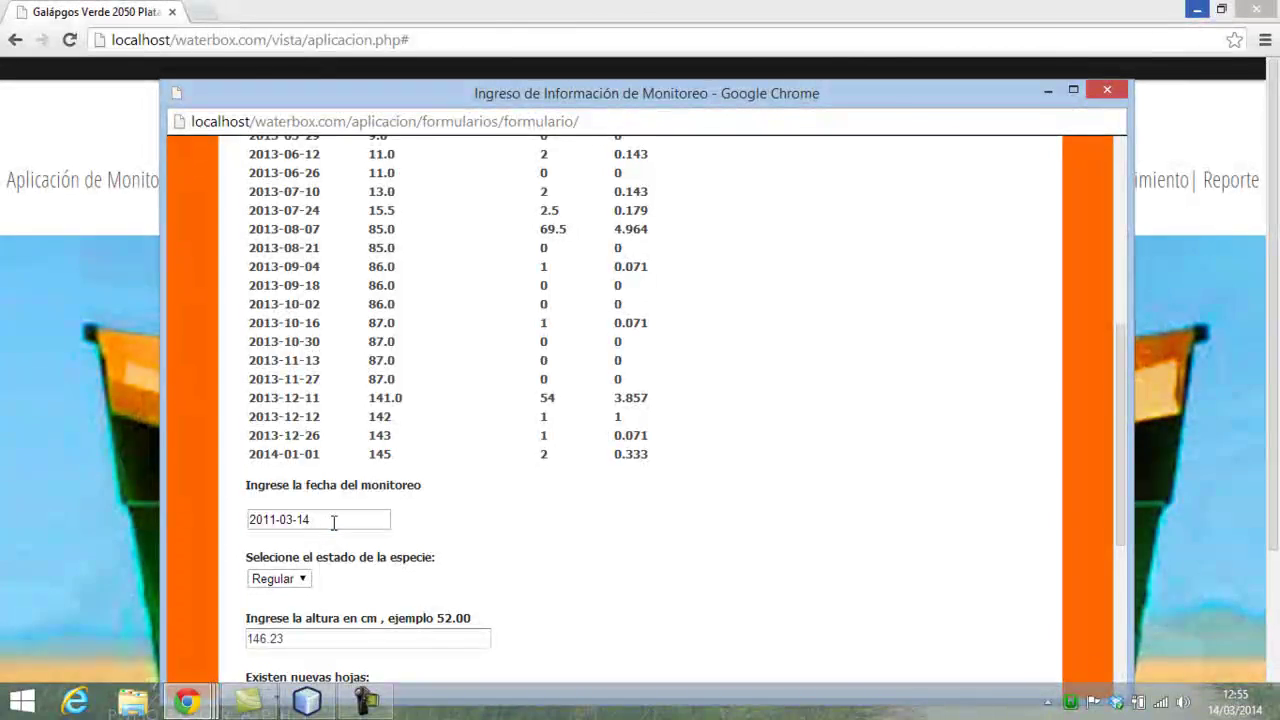
- Set the monitoring date to 2014-03-21 and keep the species state as Regular
left_click(334, 522)
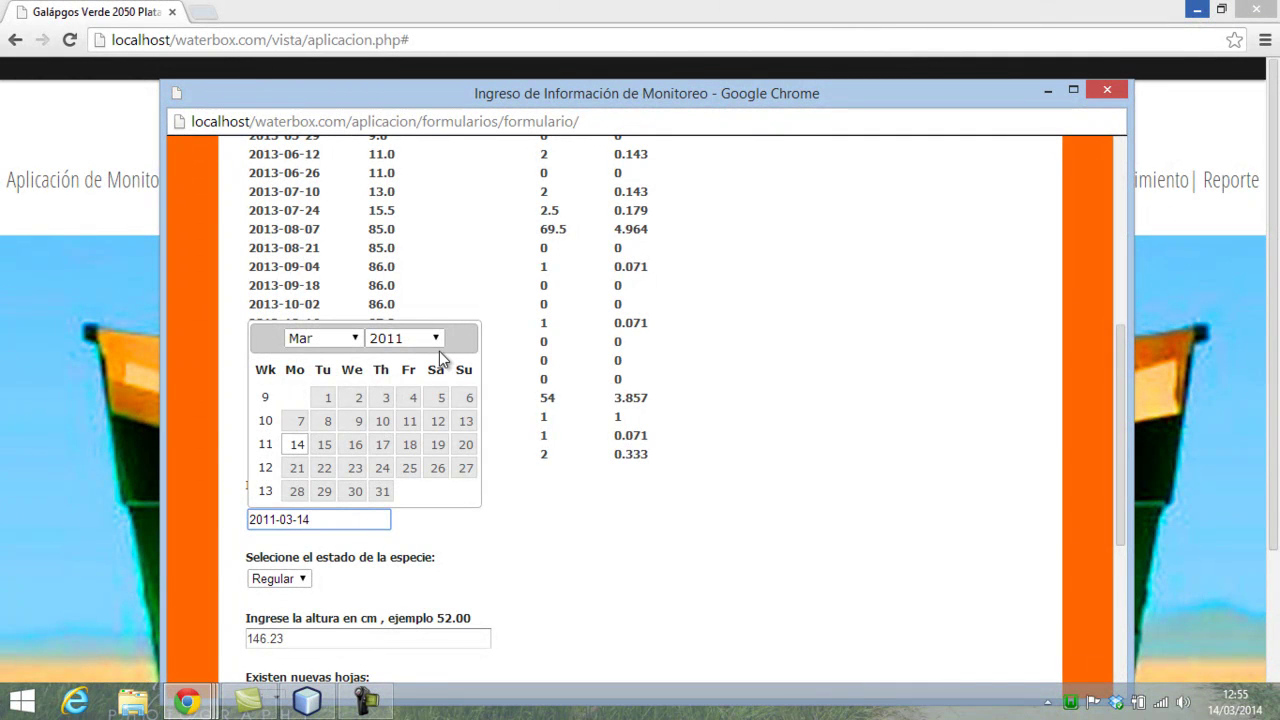
left_click(437, 340)
left_click(398, 566)
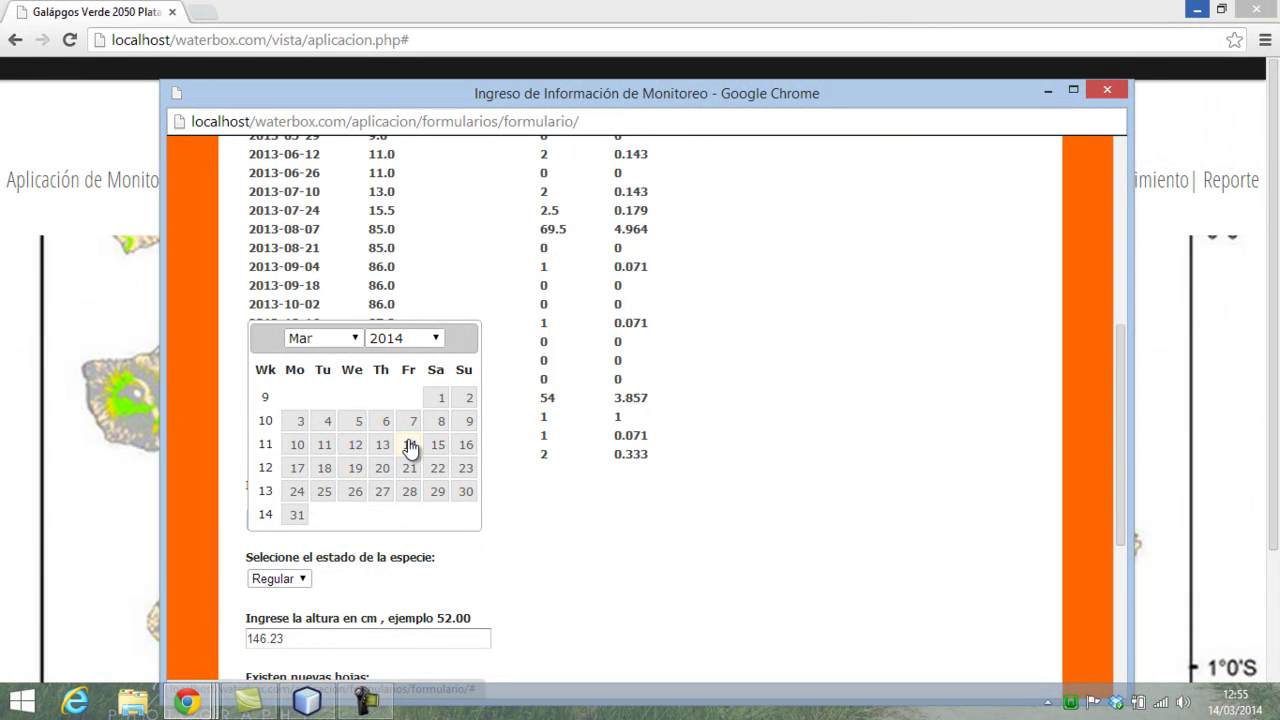
left_click(409, 468)
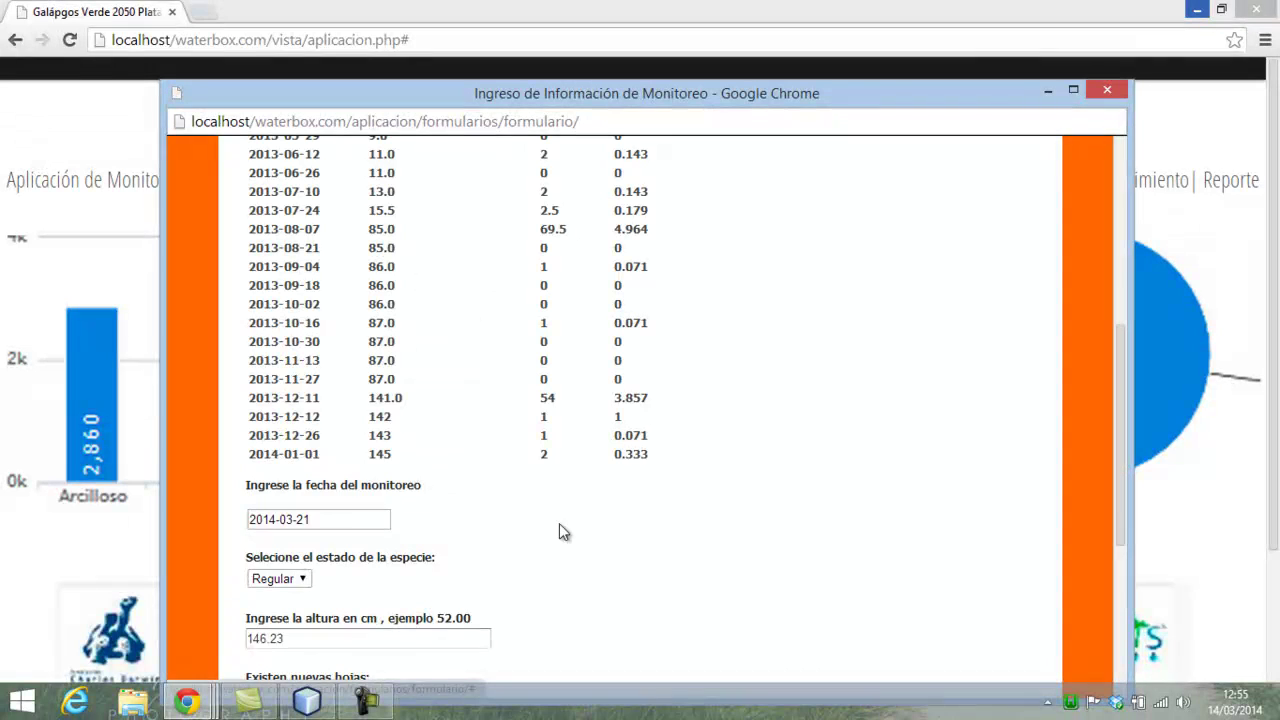
scroll(420, 610, "down", 1)
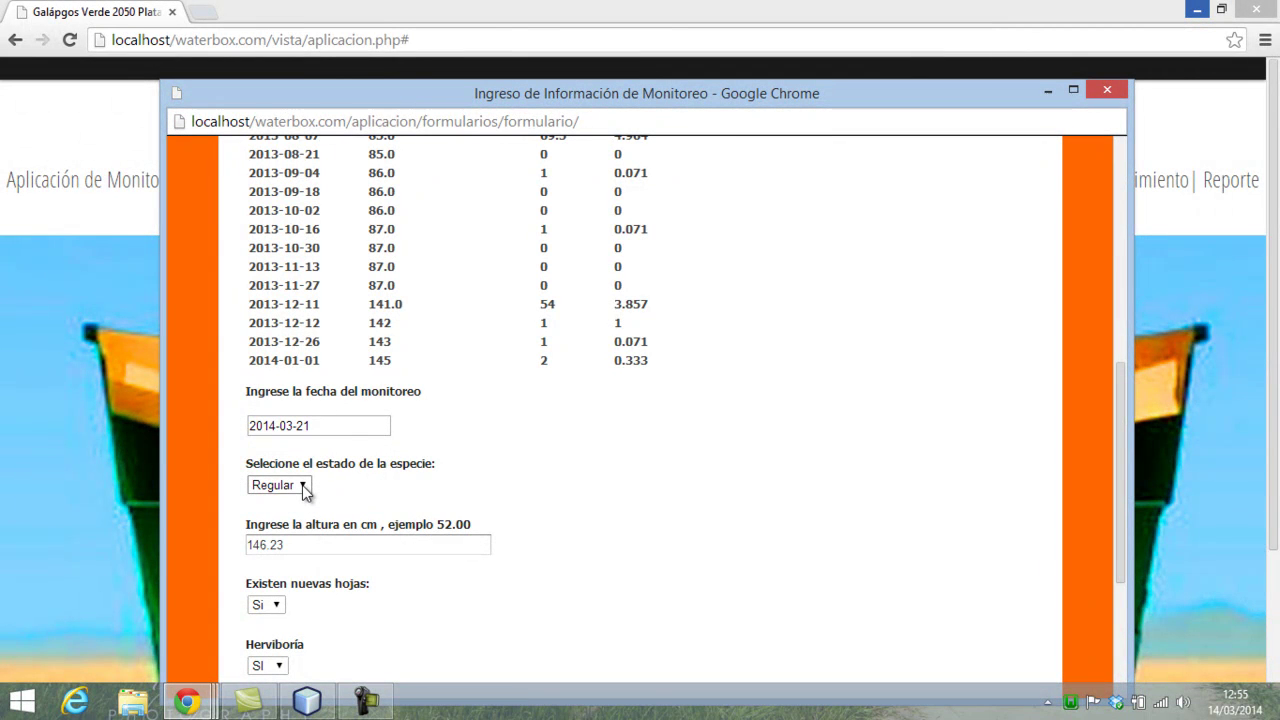
left_click(305, 487)
left_click(268, 517)
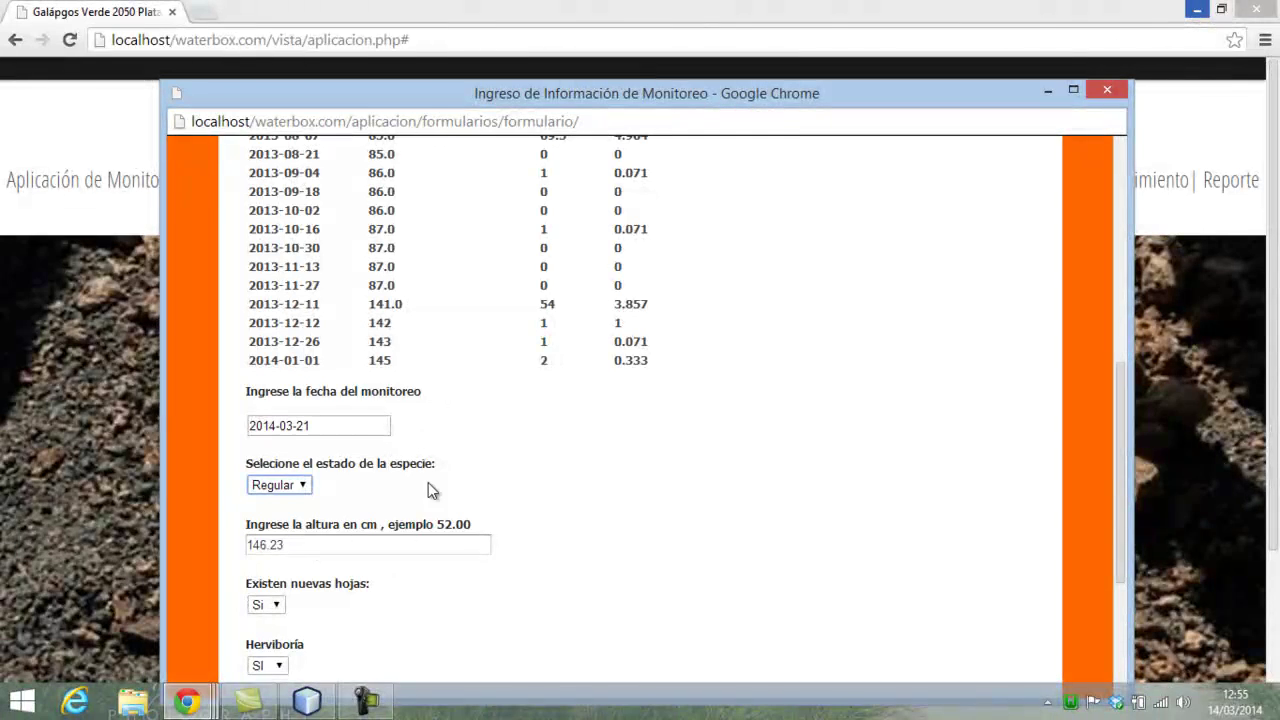
scroll(351, 544, "down", 3)
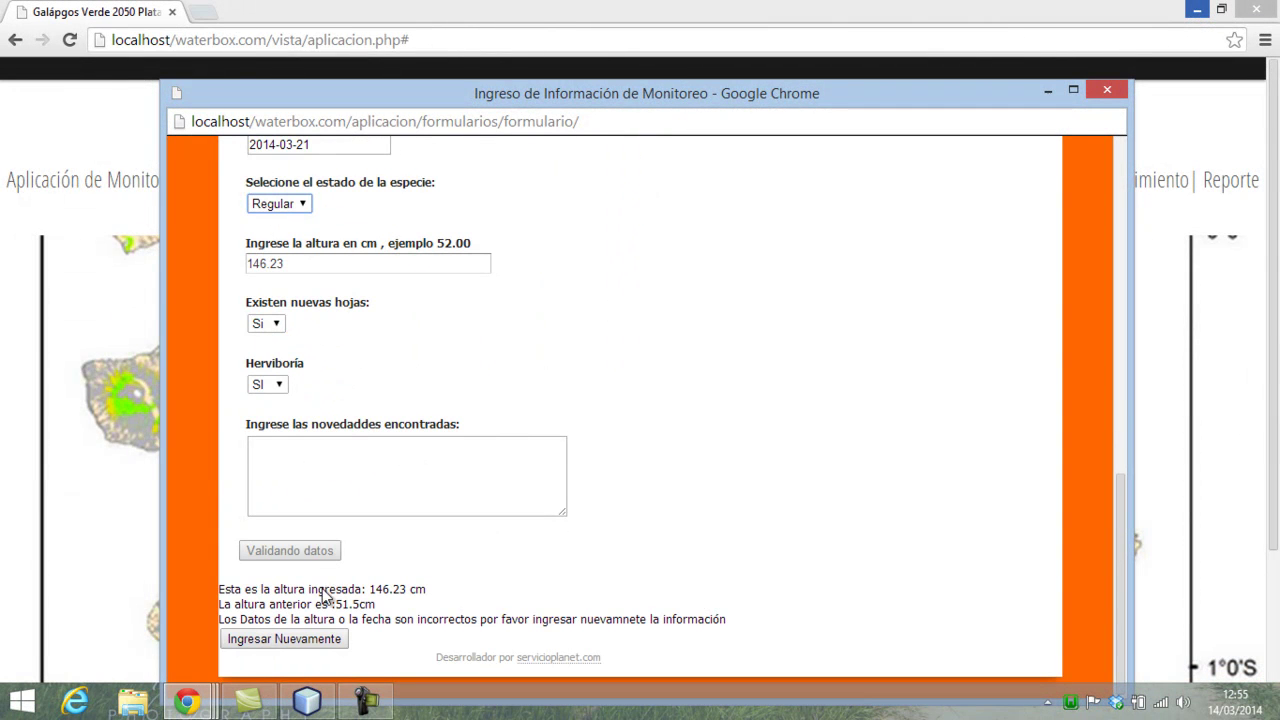
- On a fresh form, choose project tomate_c, date 2014-03-14 and state Regular
left_click(284, 639)
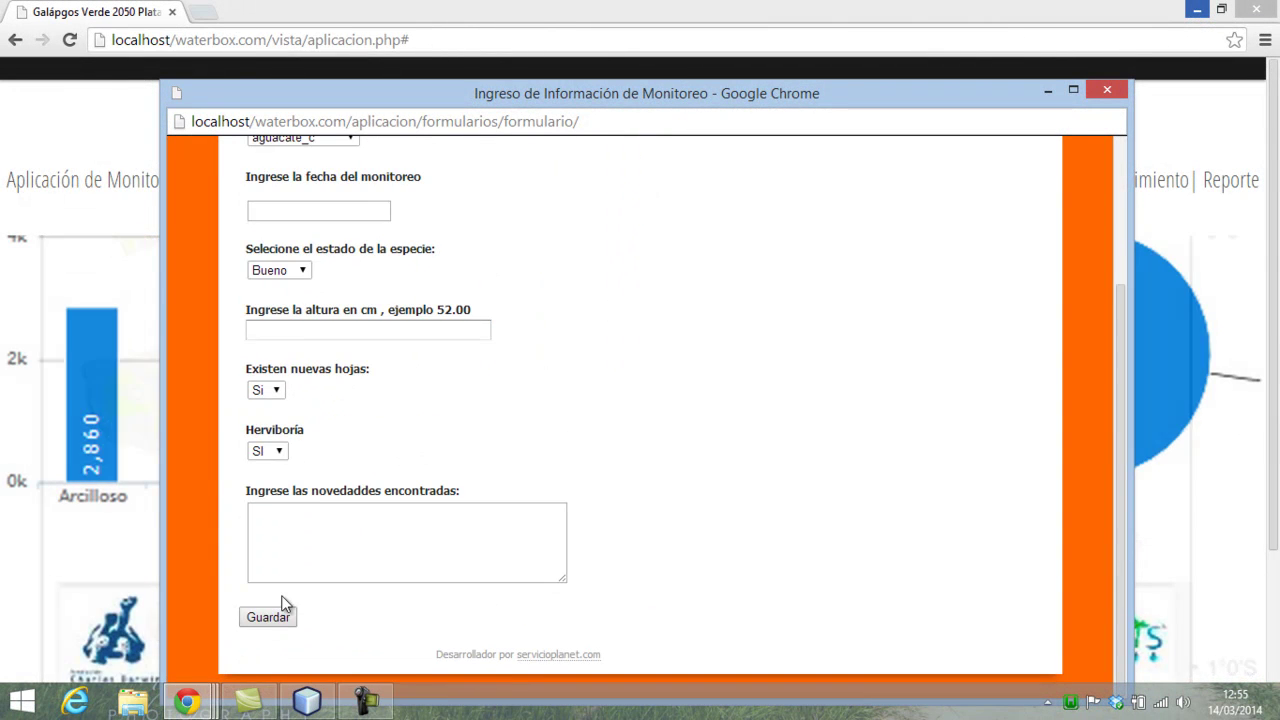
left_click(334, 329)
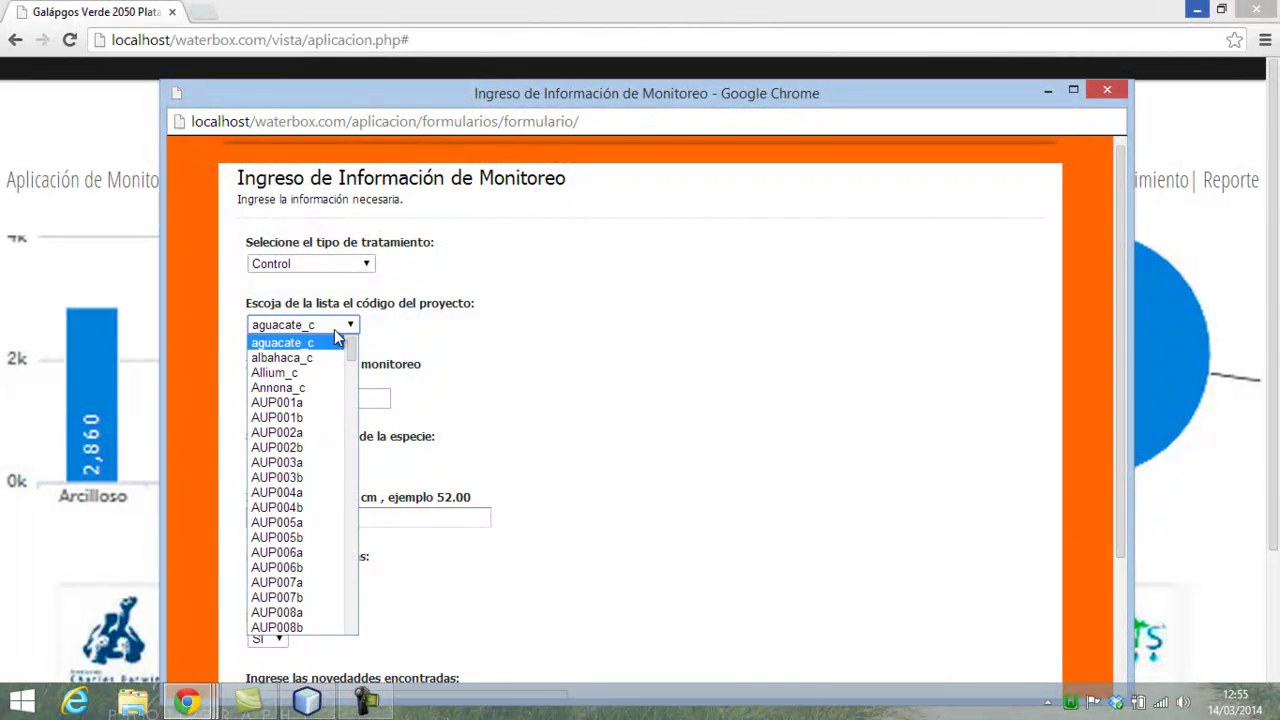
key("t")
left_click(260, 629)
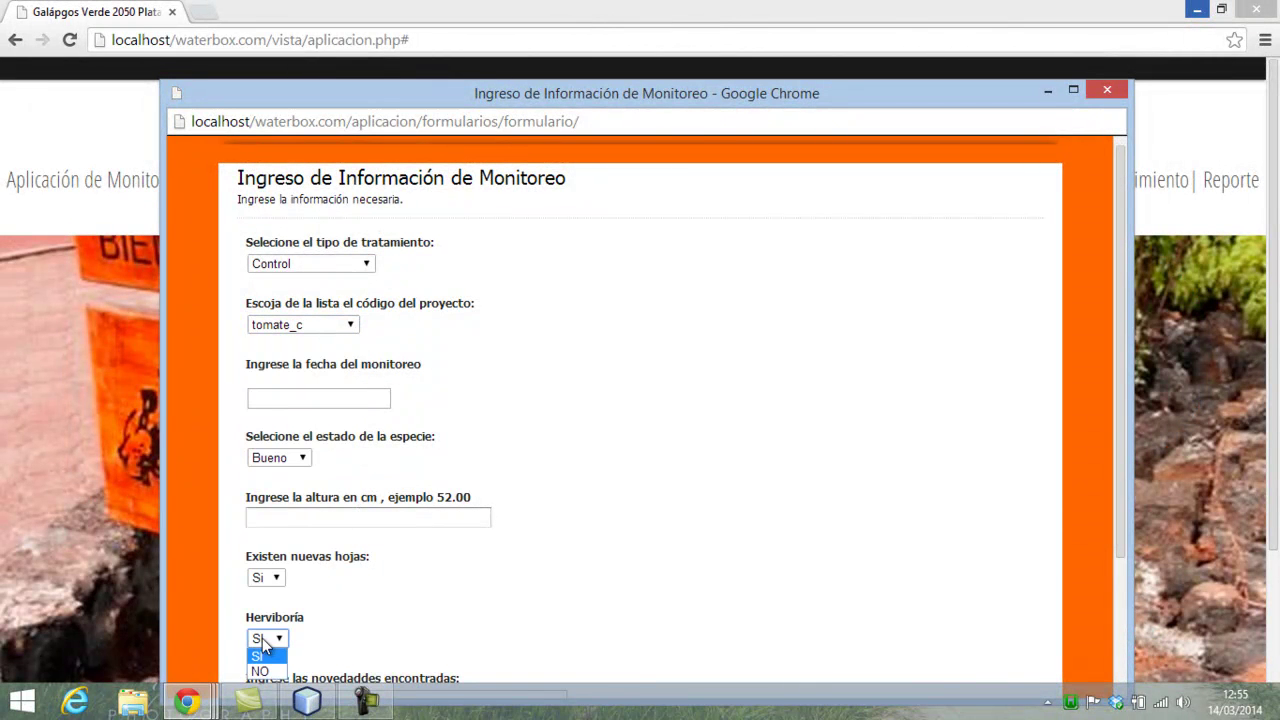
scroll(362, 469, "down", 5)
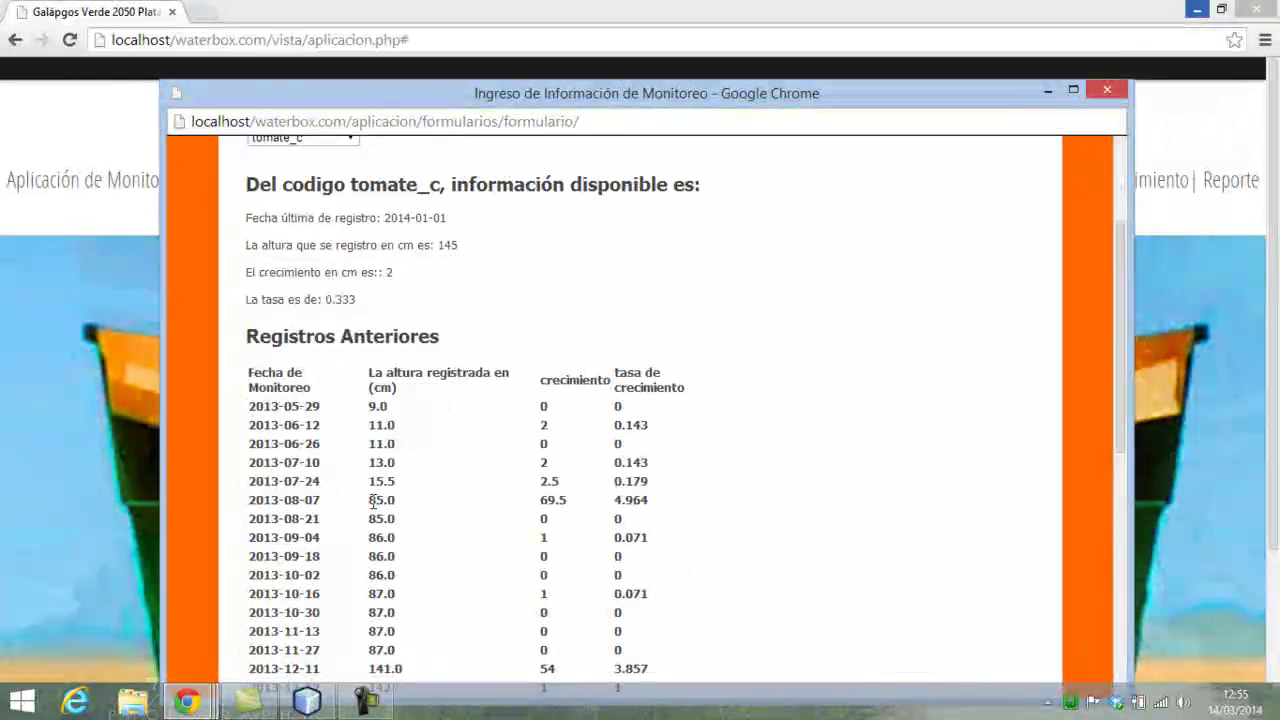
left_click(300, 510)
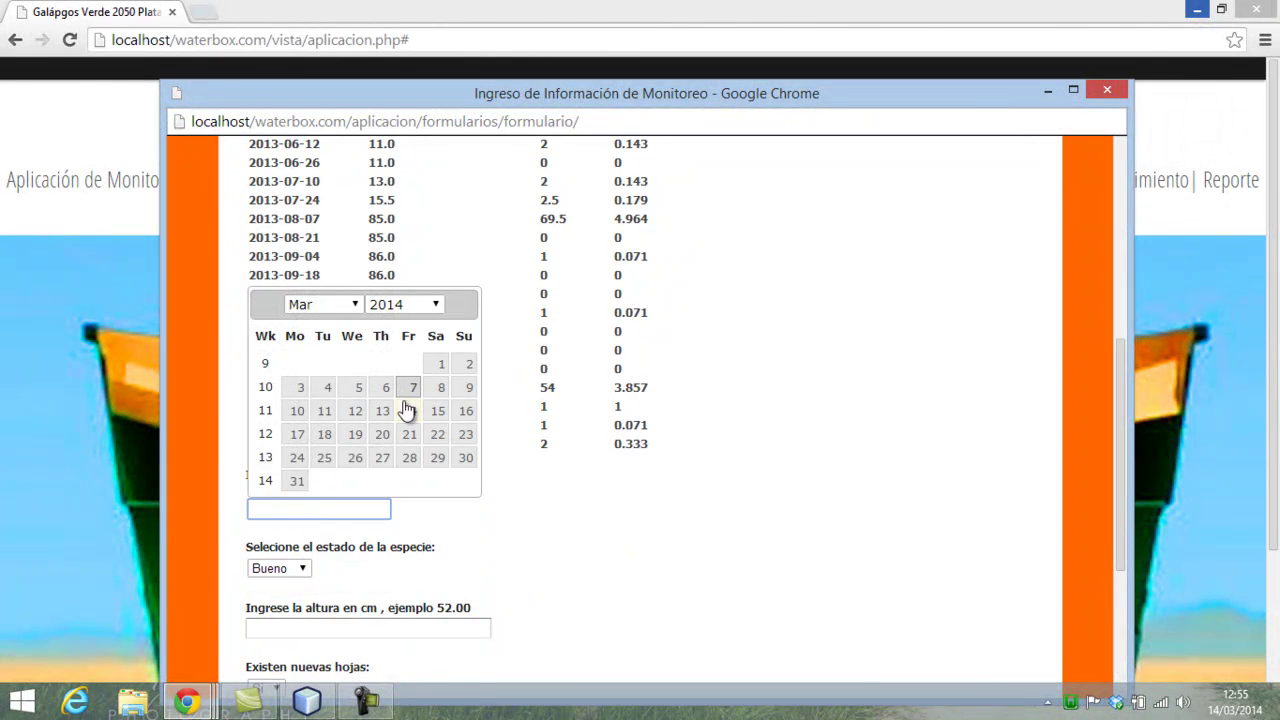
left_click(409, 410)
left_click(302, 569)
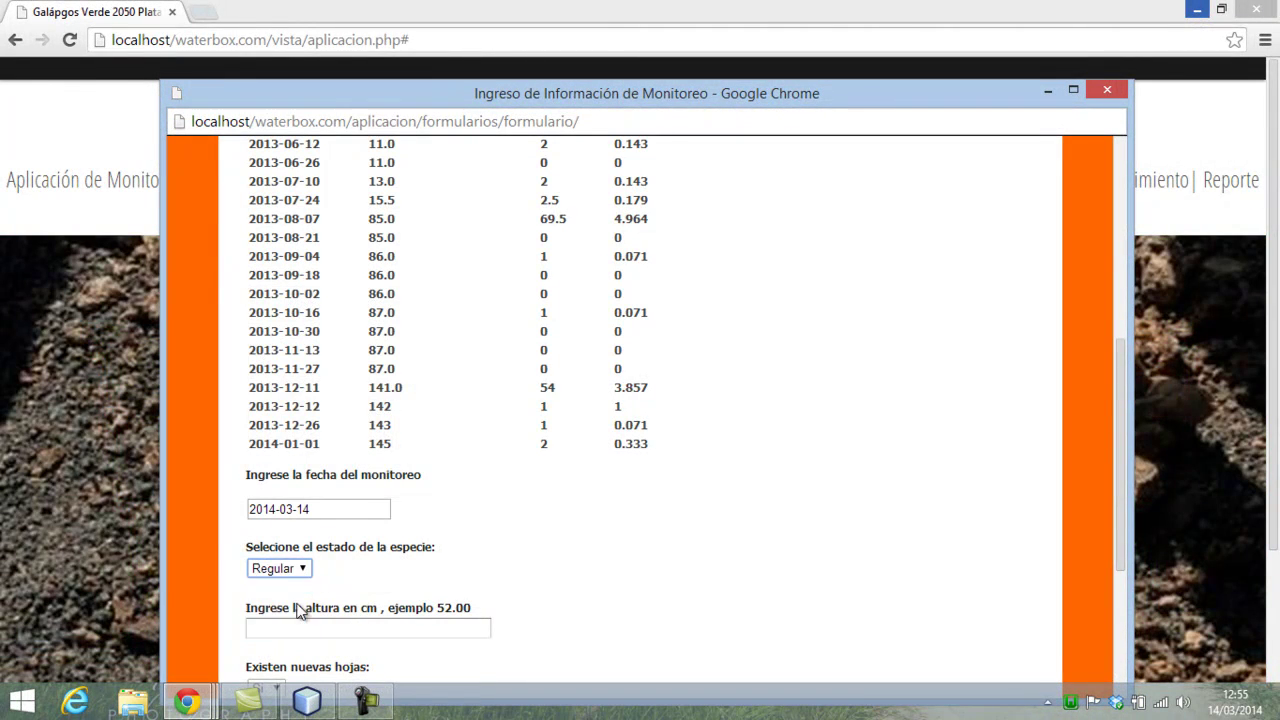
scroll(330, 560, "down", 3)
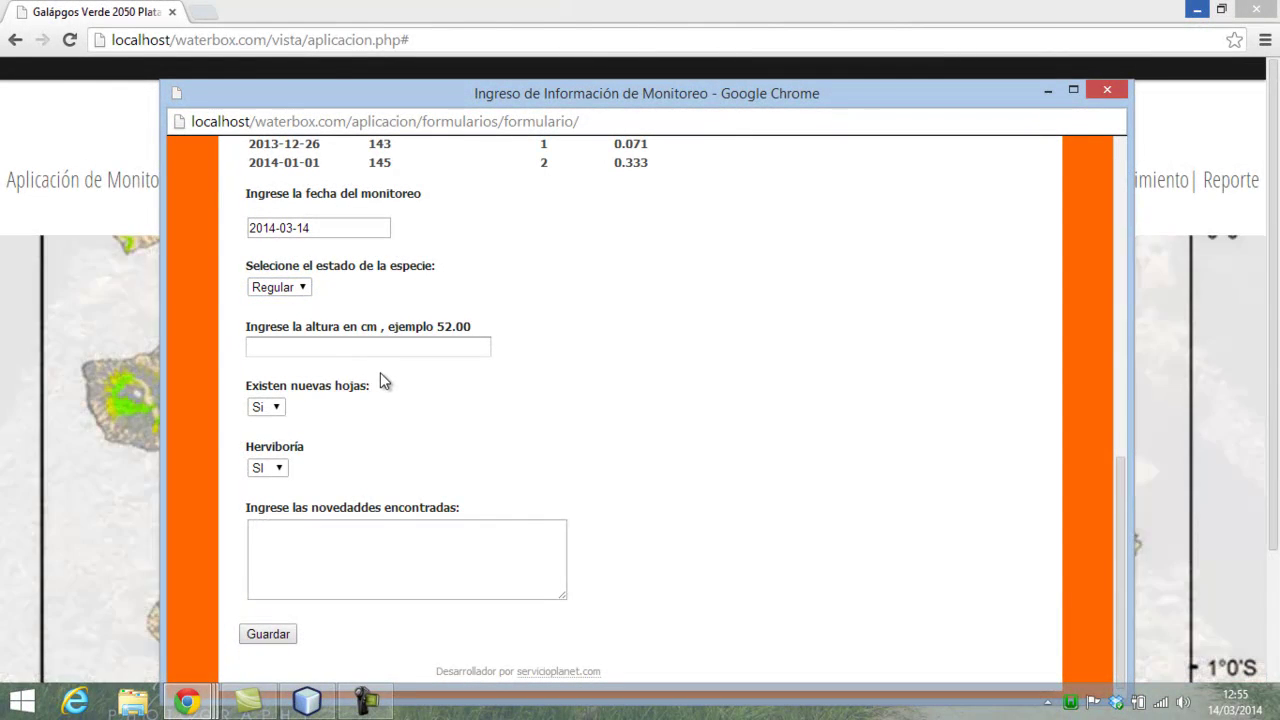
- Enter height 145.23 cm and the note 'Esta es una prueba', then save the record
left_click(384, 354)
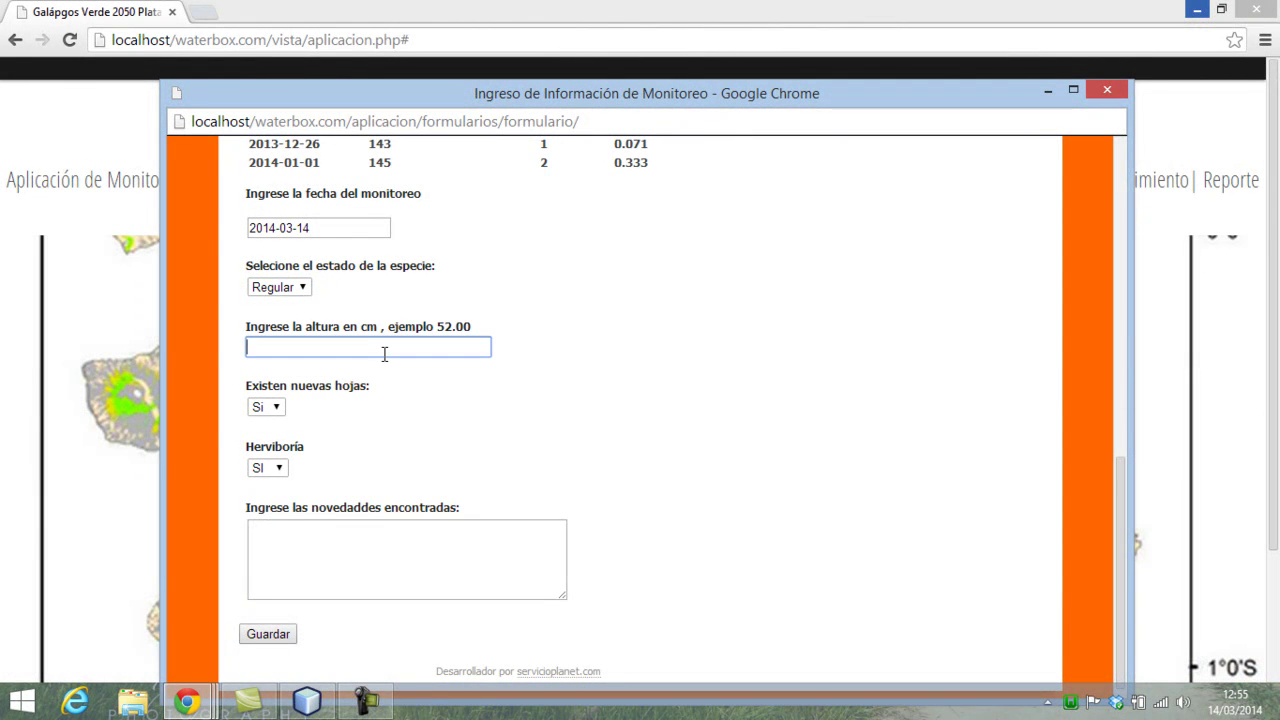
type("145.23")
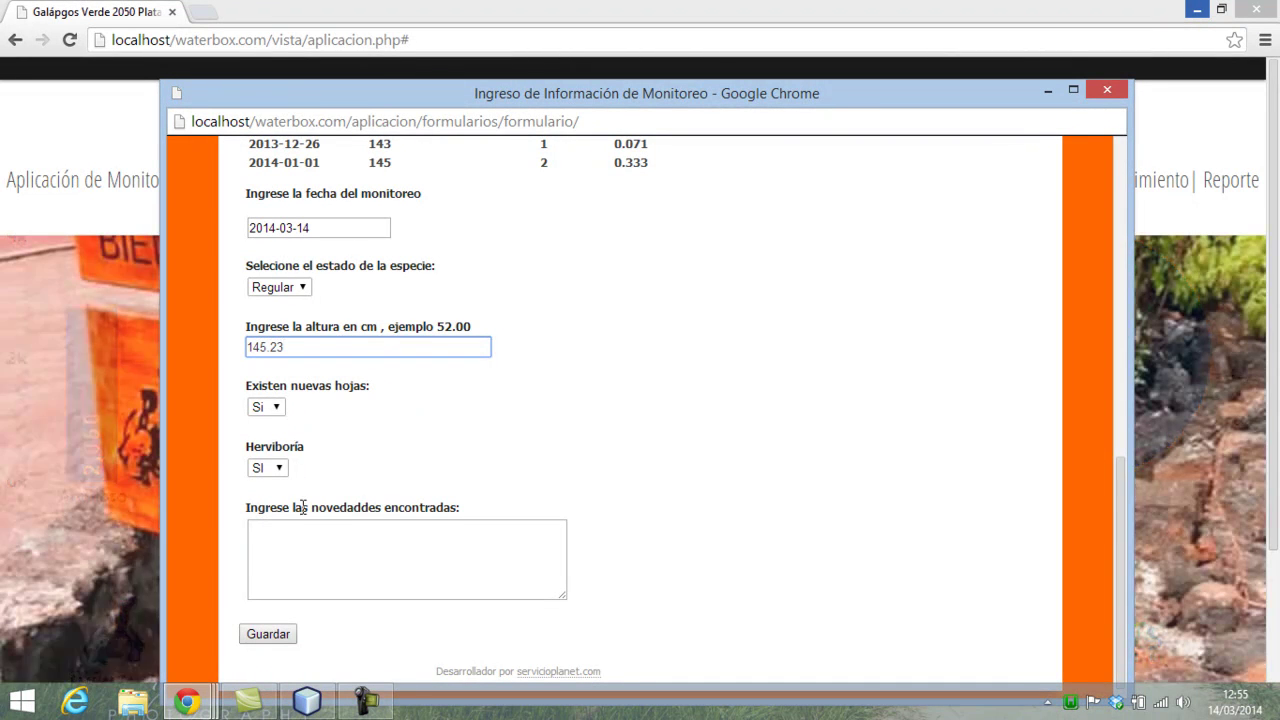
left_click(297, 545)
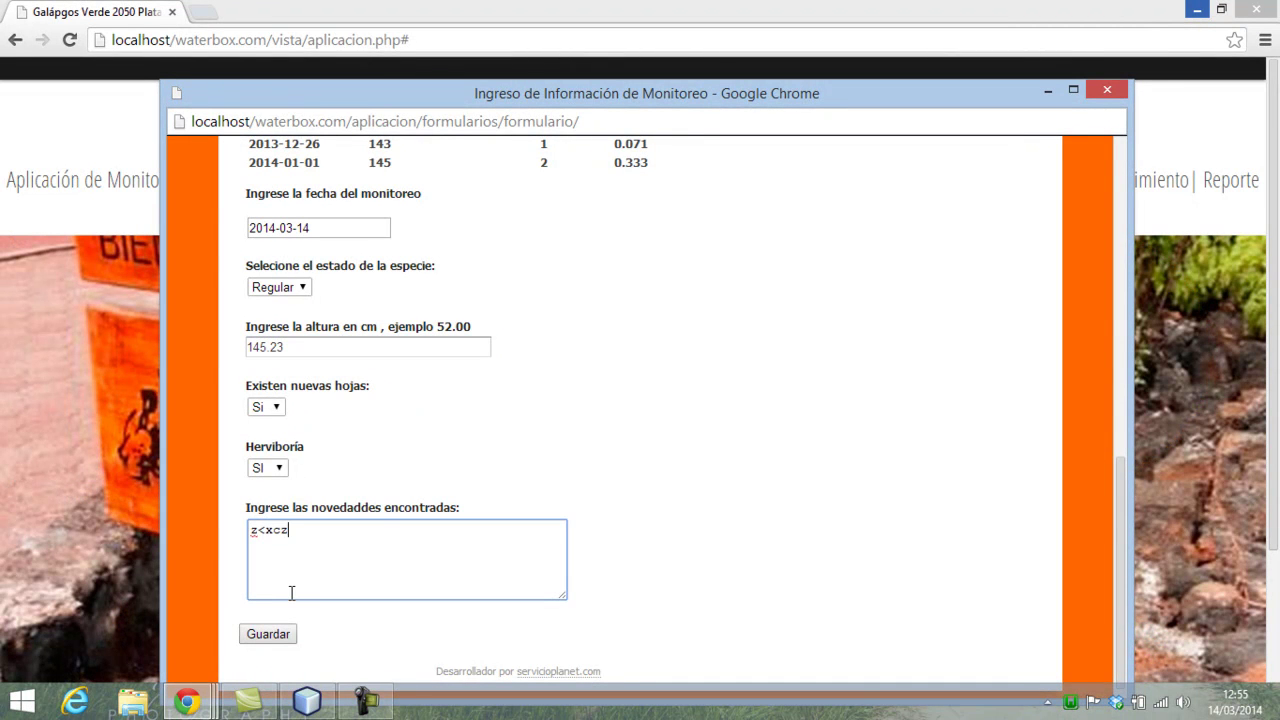
key("BackSpace")
key("BackSpace")
key("BackSpace")
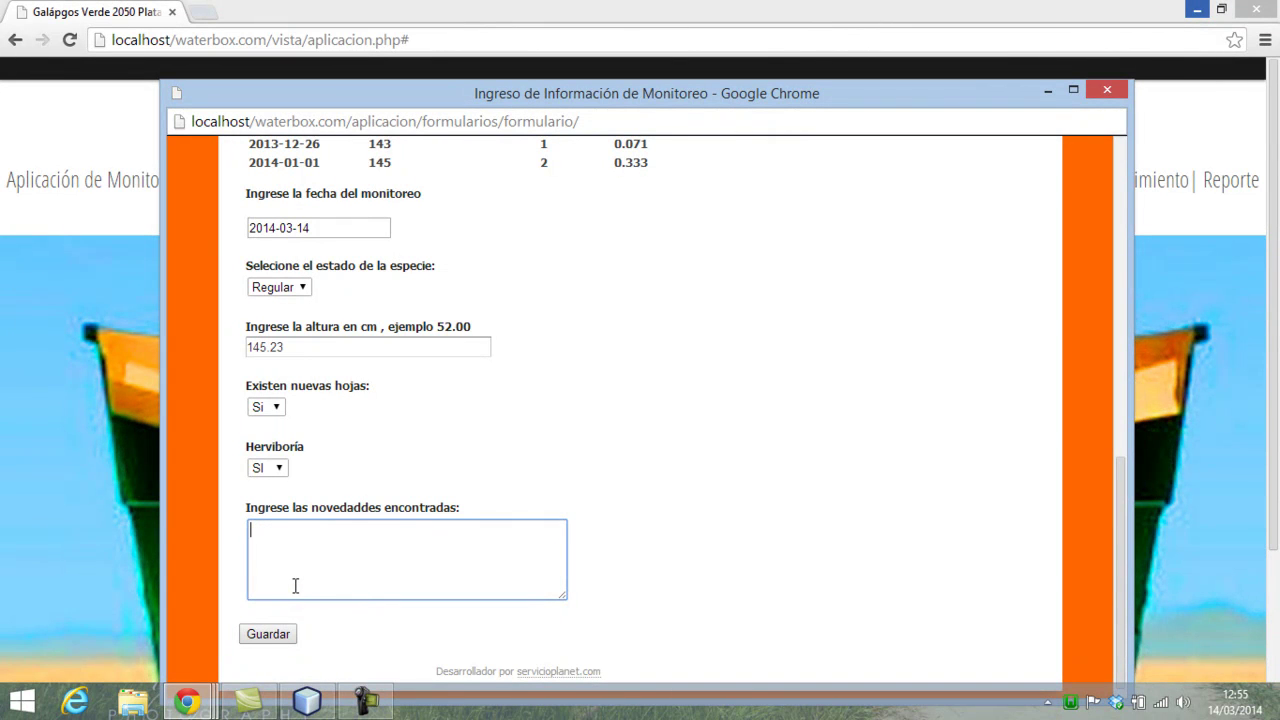
type("Estae")
key("BackSpace")
type("es una   rpeueba")
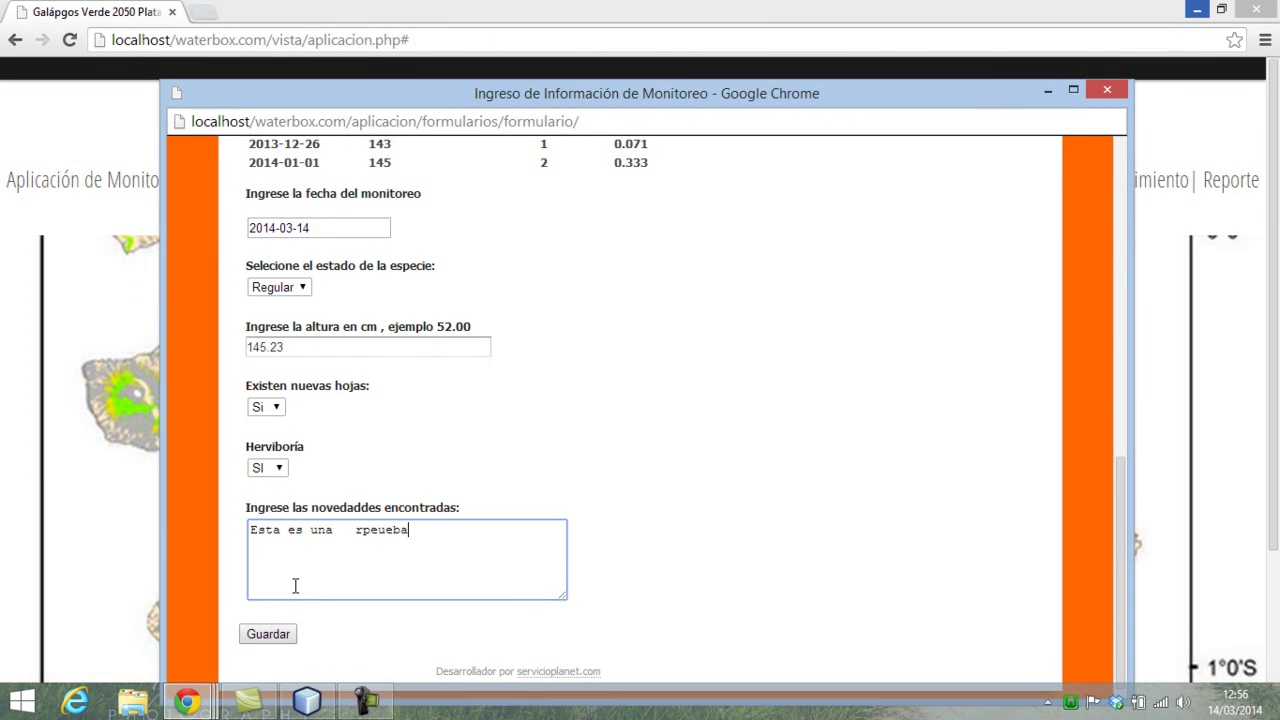
key("BackSpace")
key("BackSpace")
type("p")
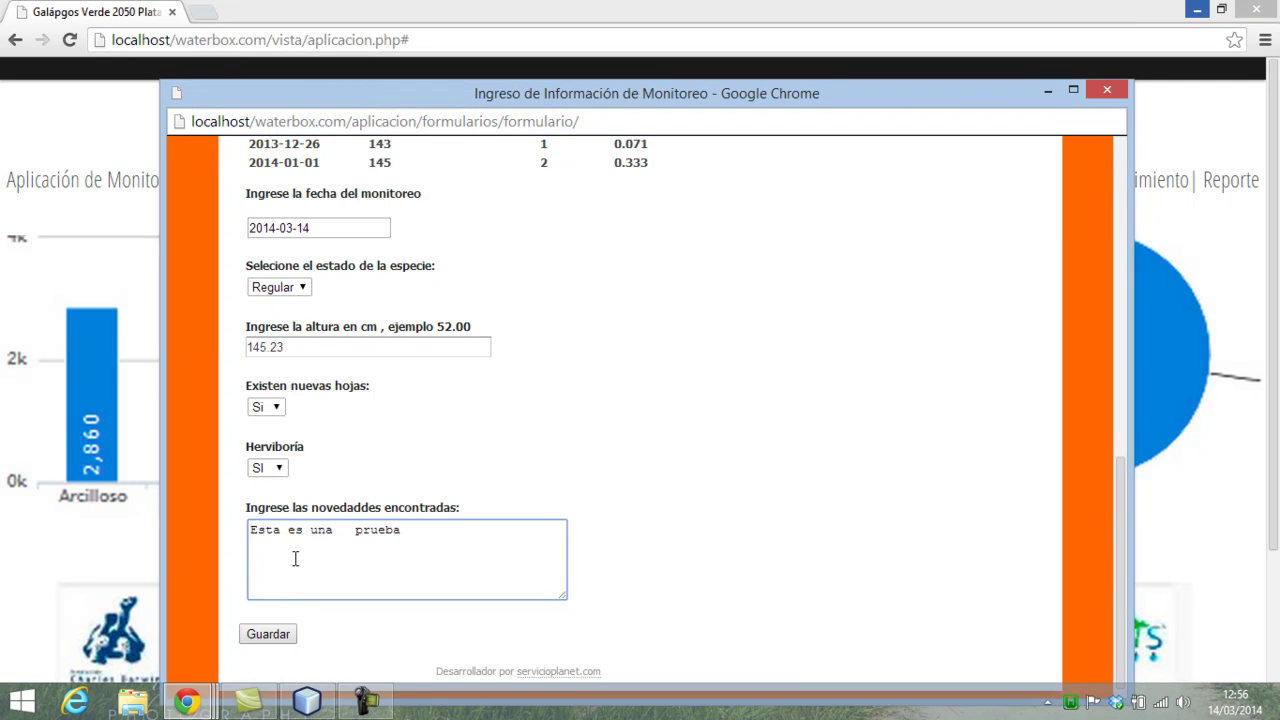
left_click(283, 633)
scroll(600, 570, "down", 2)
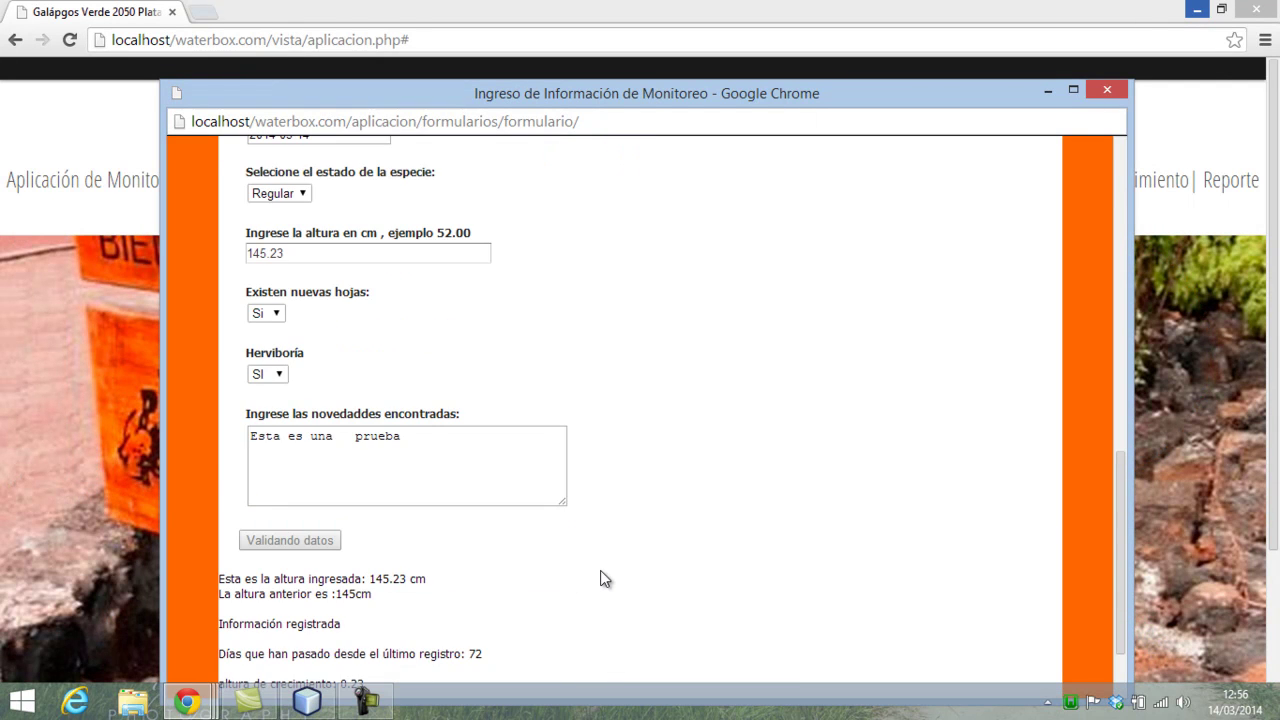
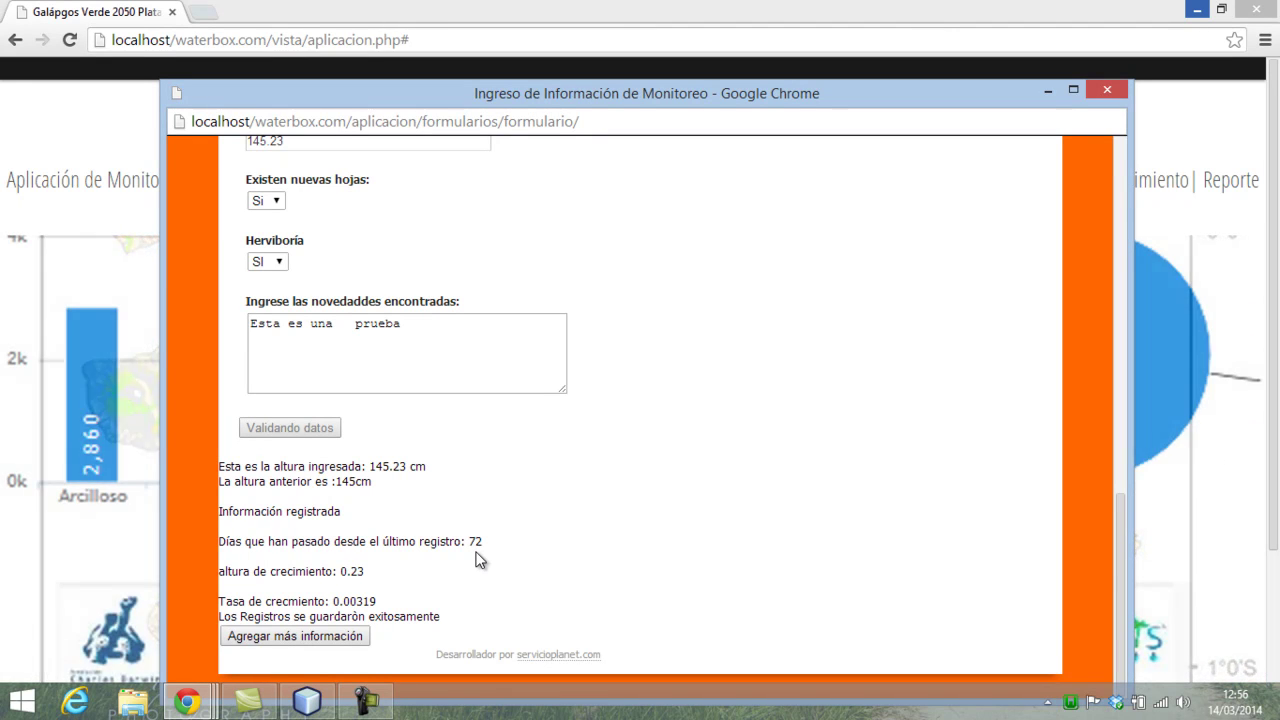
- Start a blank entry form with 'Agregar más información', then close it with the red X
left_click(350, 636)
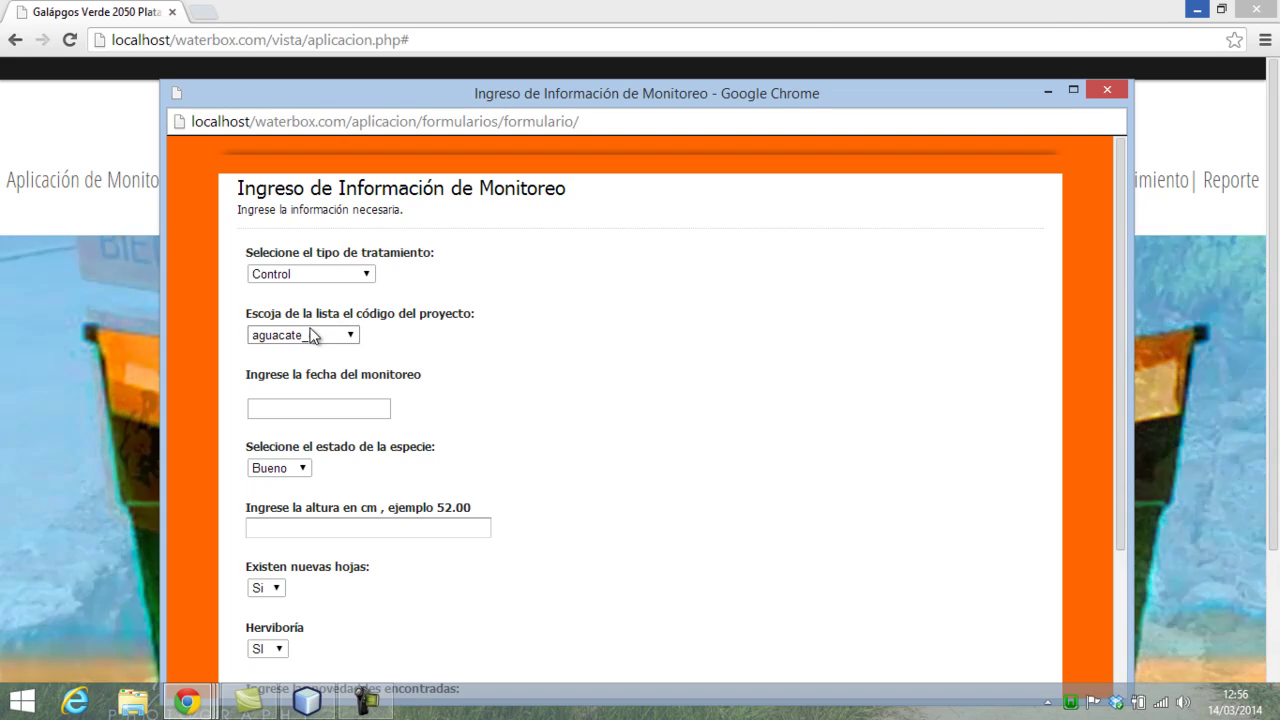
left_click(1100, 90)
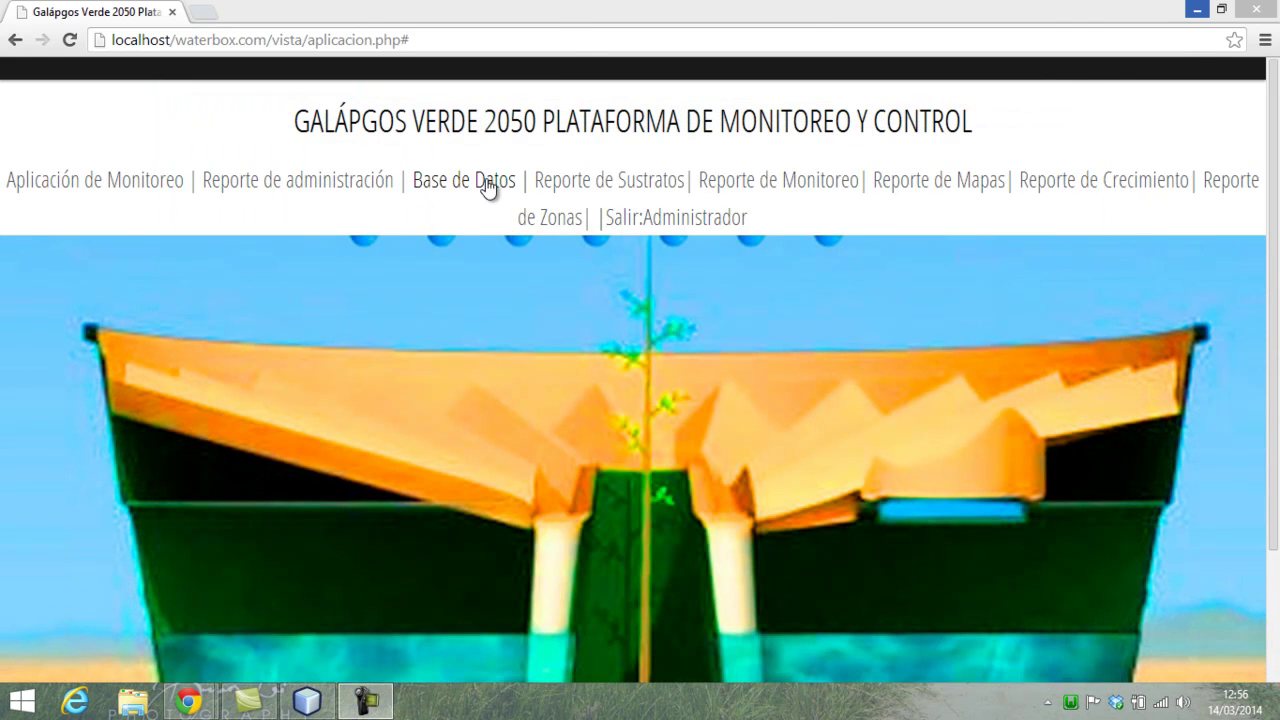
- Open the Monitoreo Registro table in a maximized Base de Datos window
left_click(486, 178)
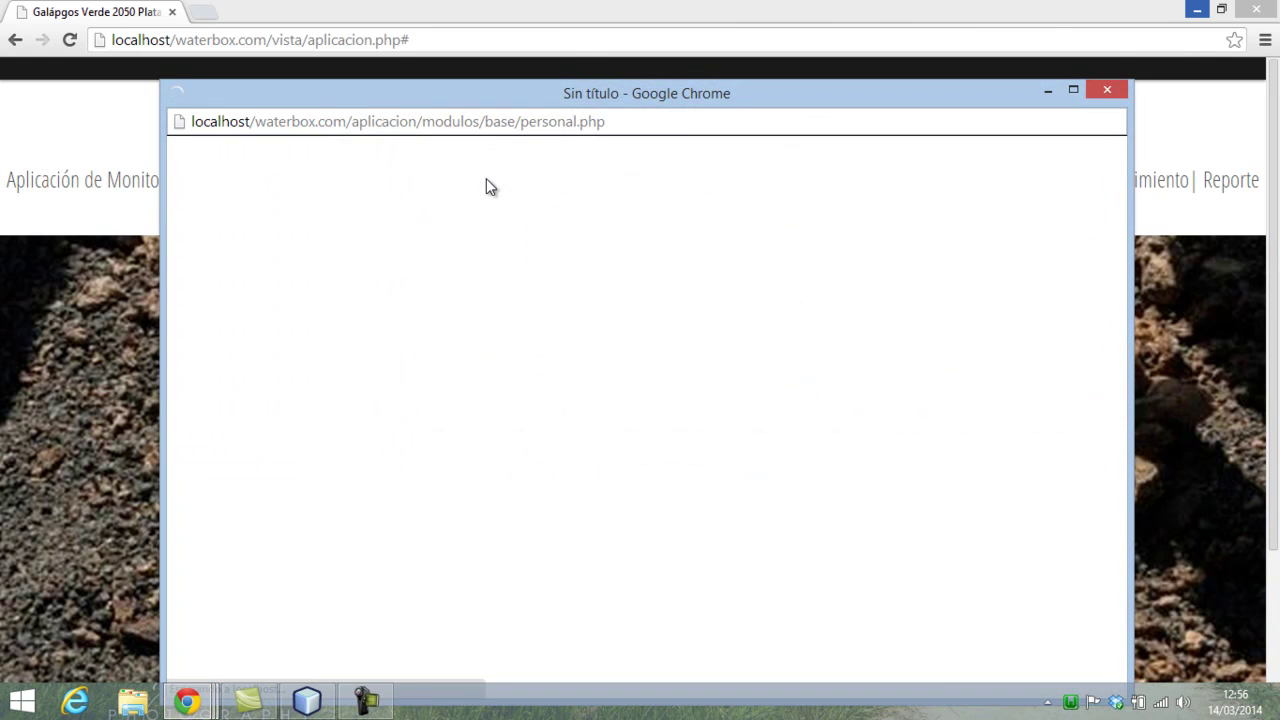
left_click(1072, 90)
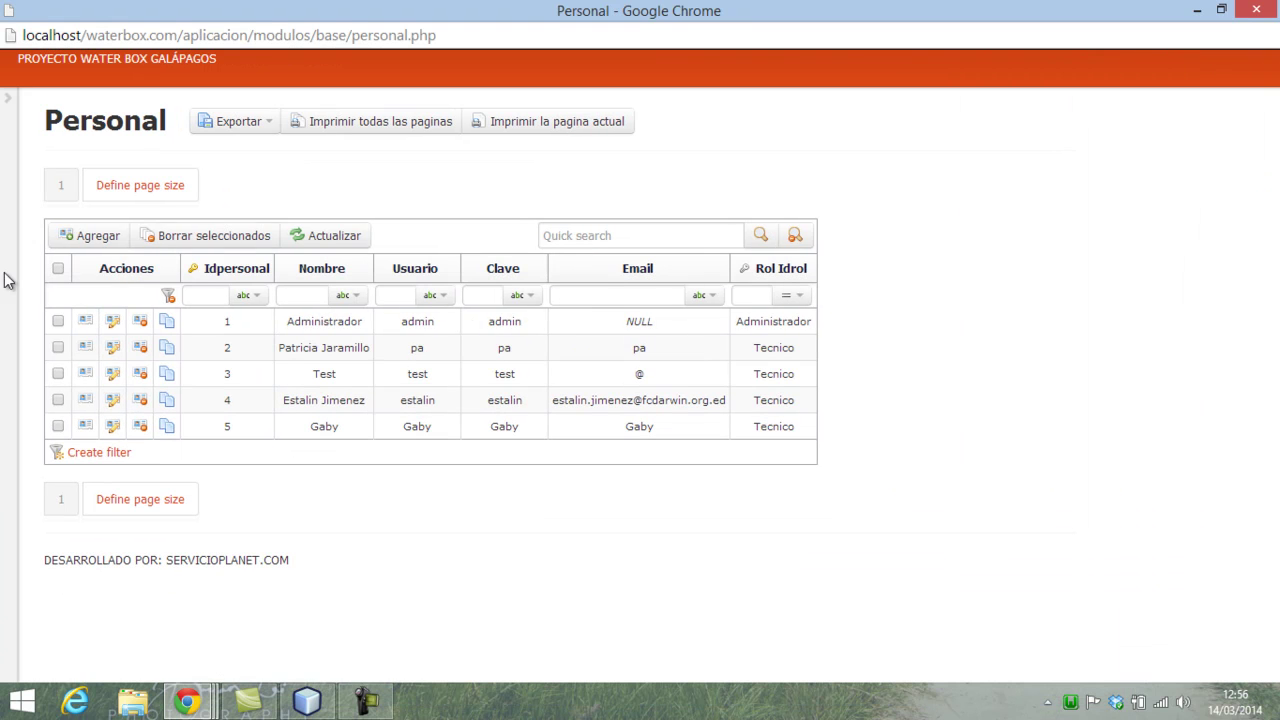
left_click(6, 113)
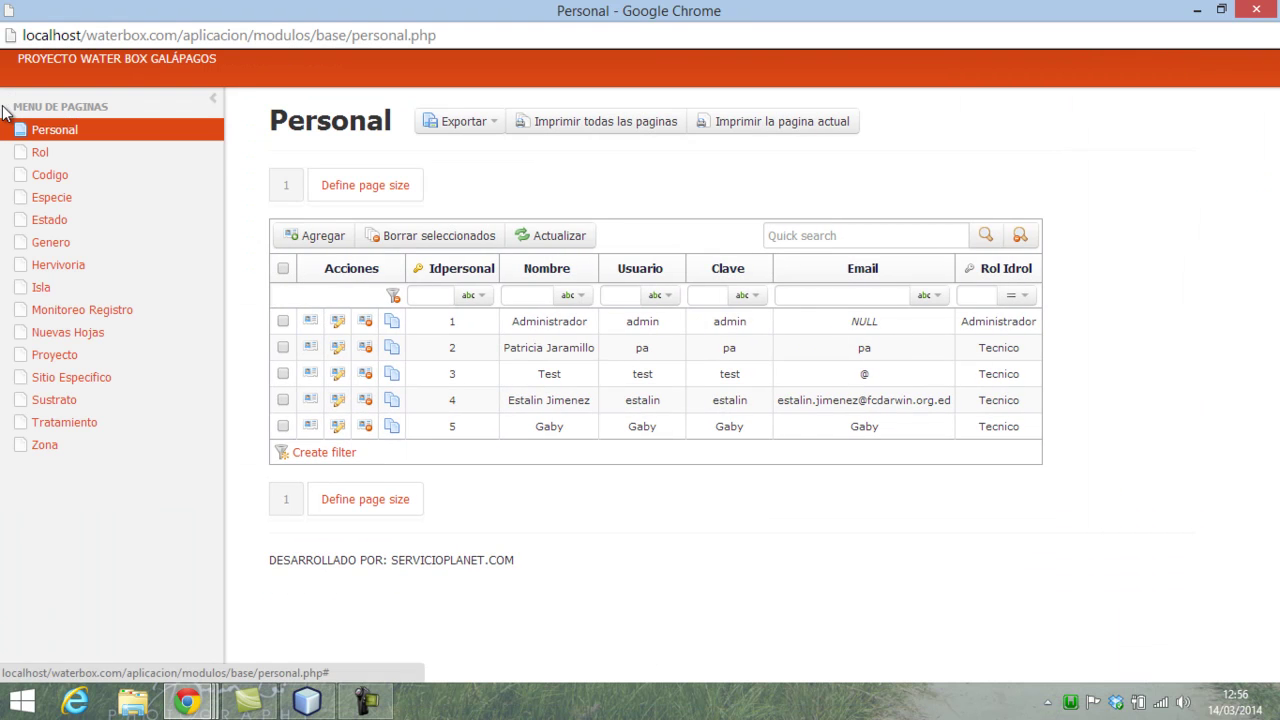
left_click(66, 312)
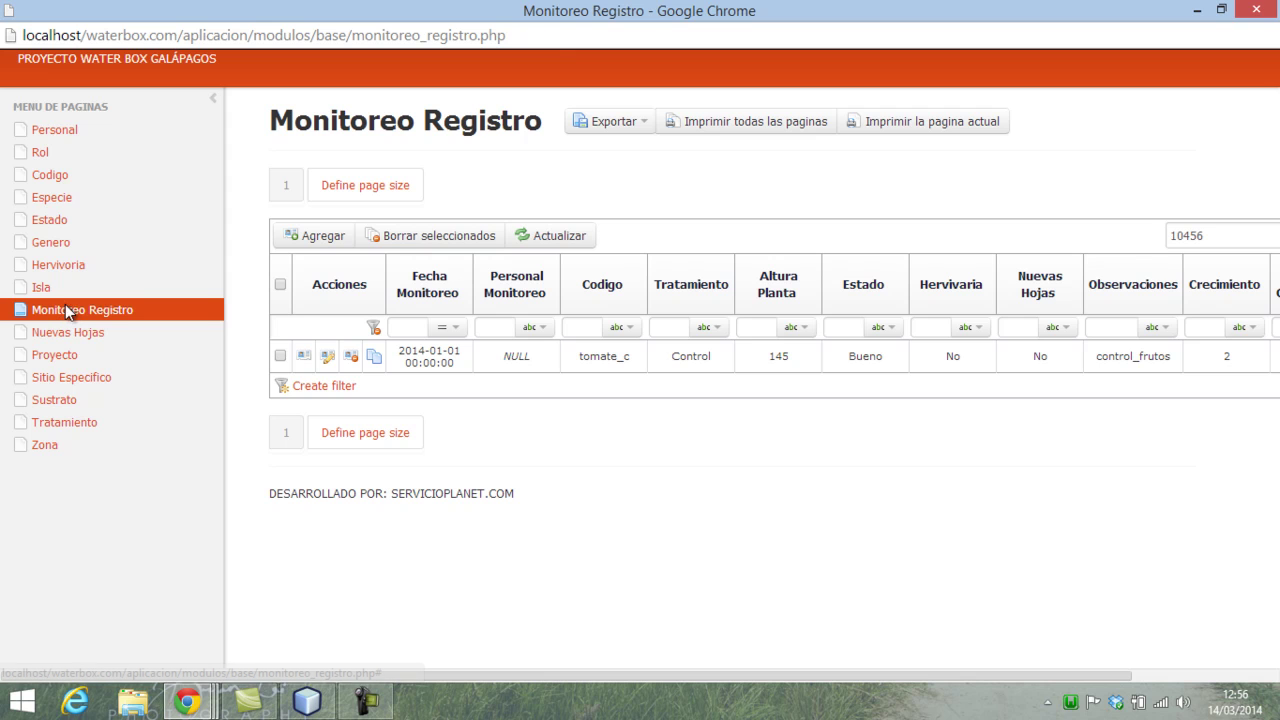
left_click(546, 242)
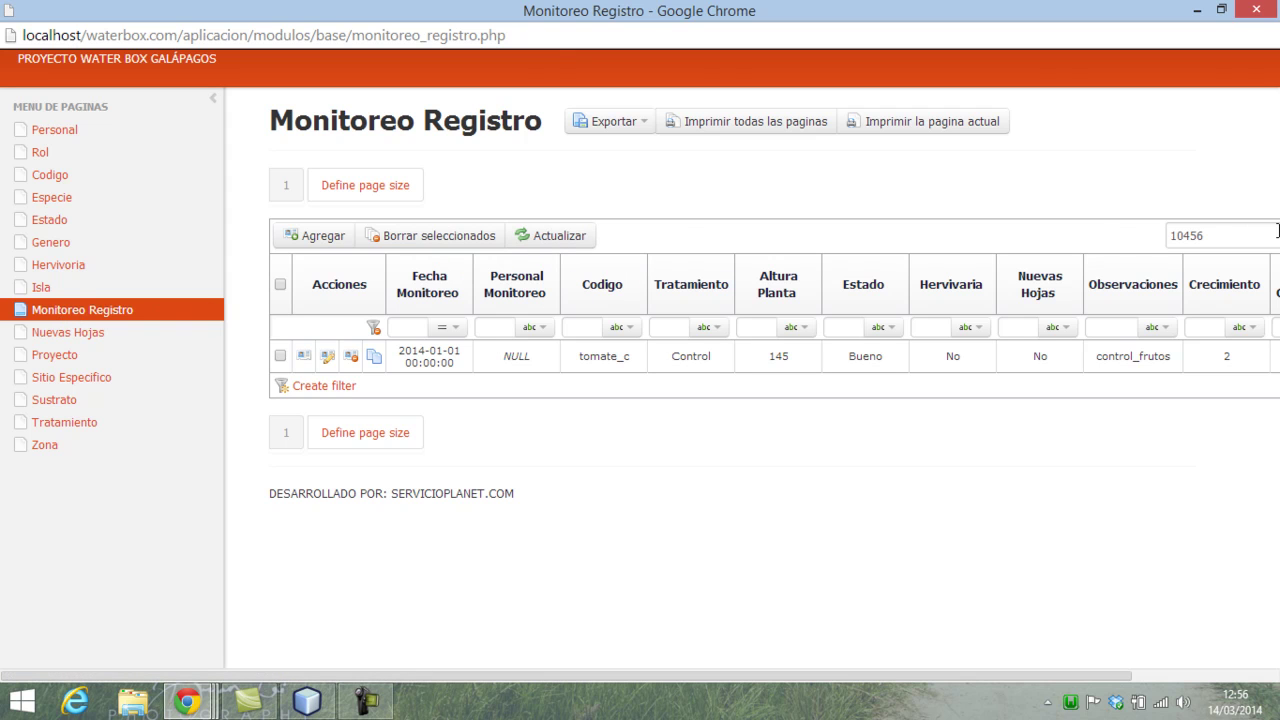
- Quick-search the table for tomate_c, replacing the old search value 10456
left_click_drag(1250, 231, 1043, 230)
type("t")
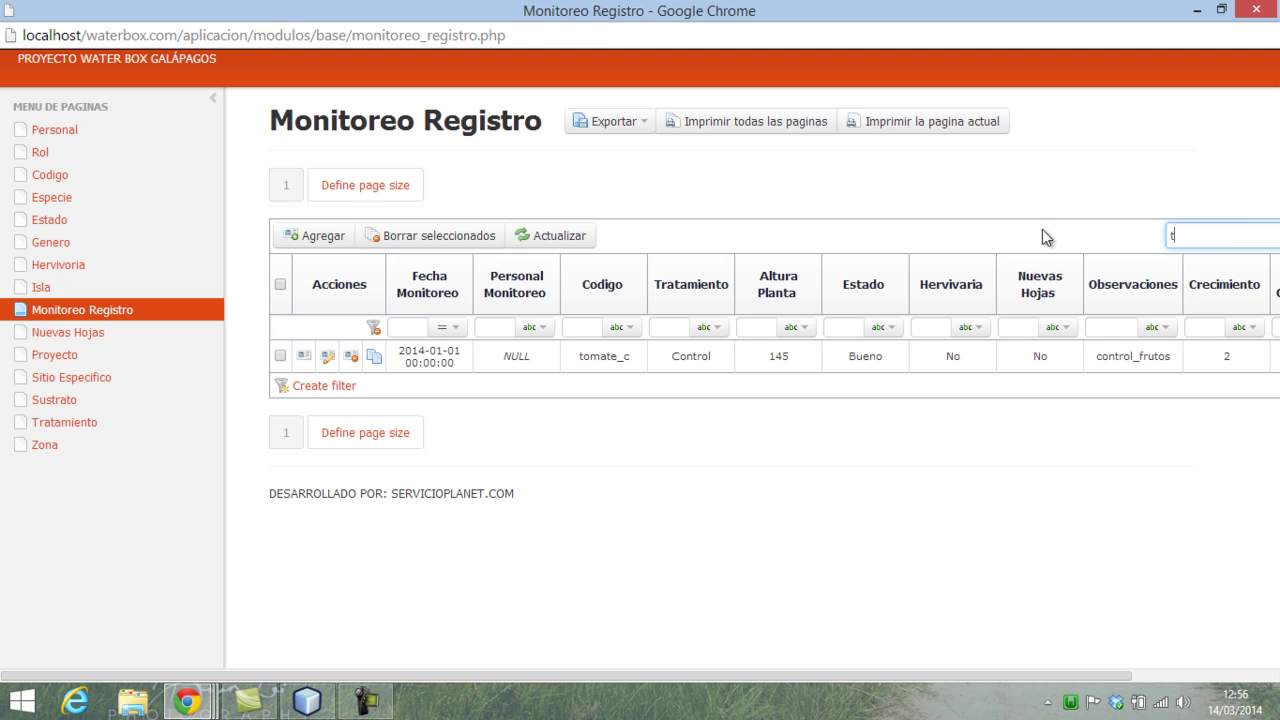
type("omate_c")
left_click(212, 99)
left_click(1161, 235)
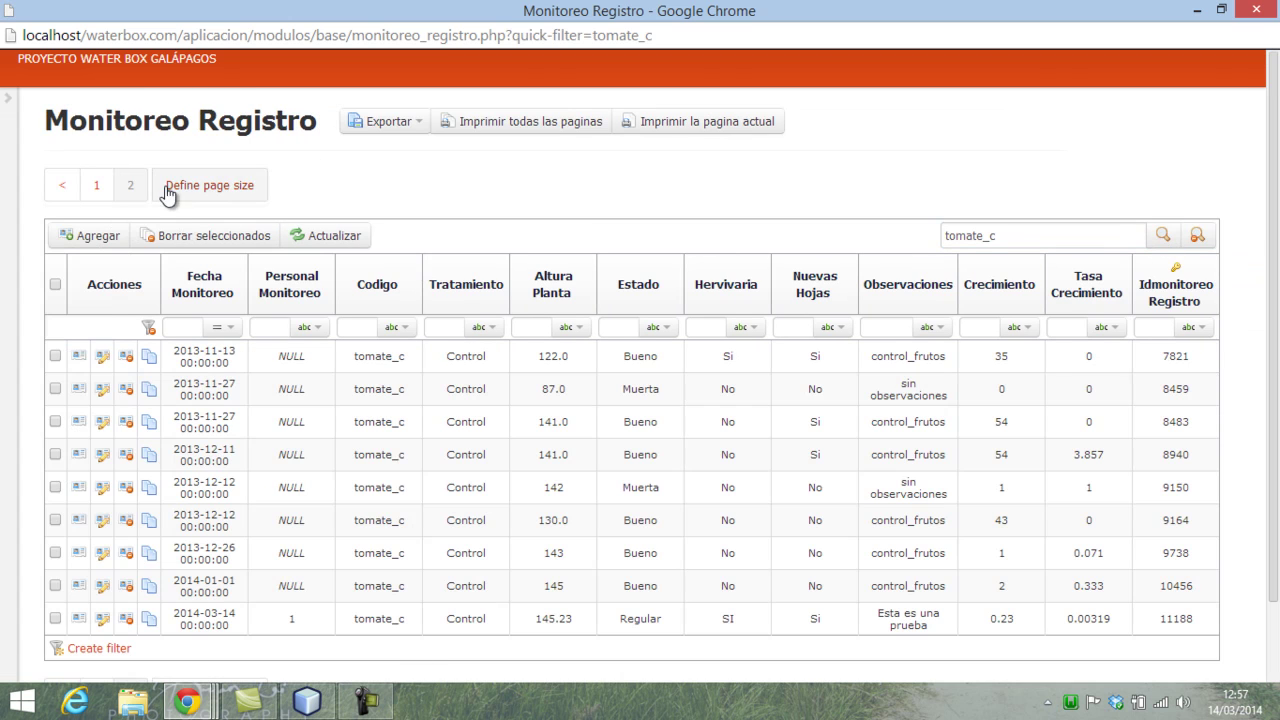
- On page 2, check record 11188's 145.23 height and observation, then close the records window
left_click(132, 180)
scroll(575, 493, "down", 1)
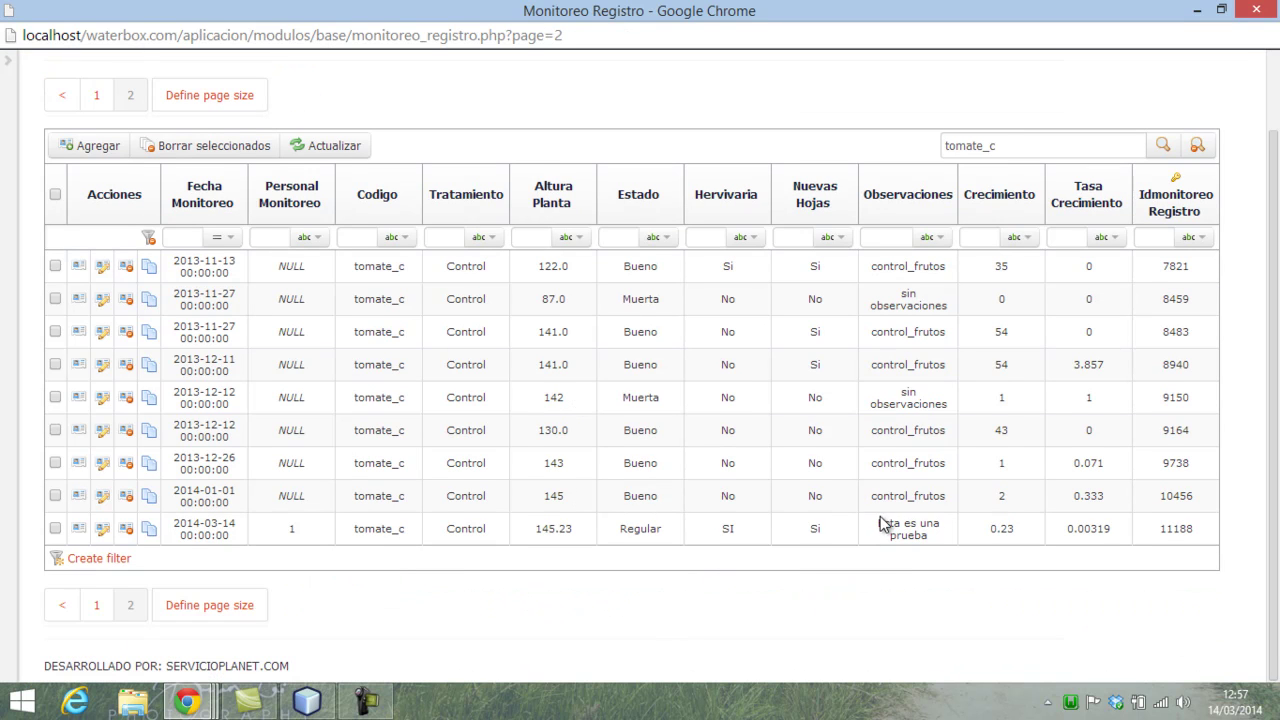
left_click_drag(887, 527, 927, 550)
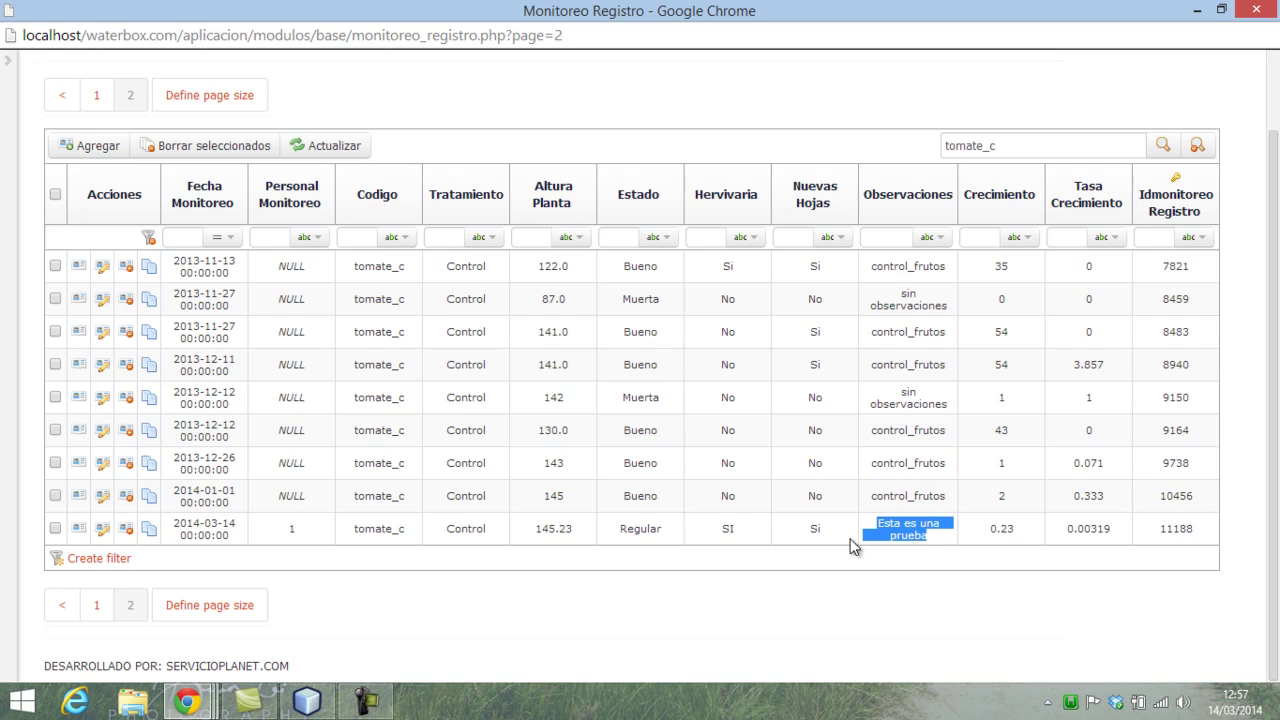
left_click_drag(536, 529, 552, 532)
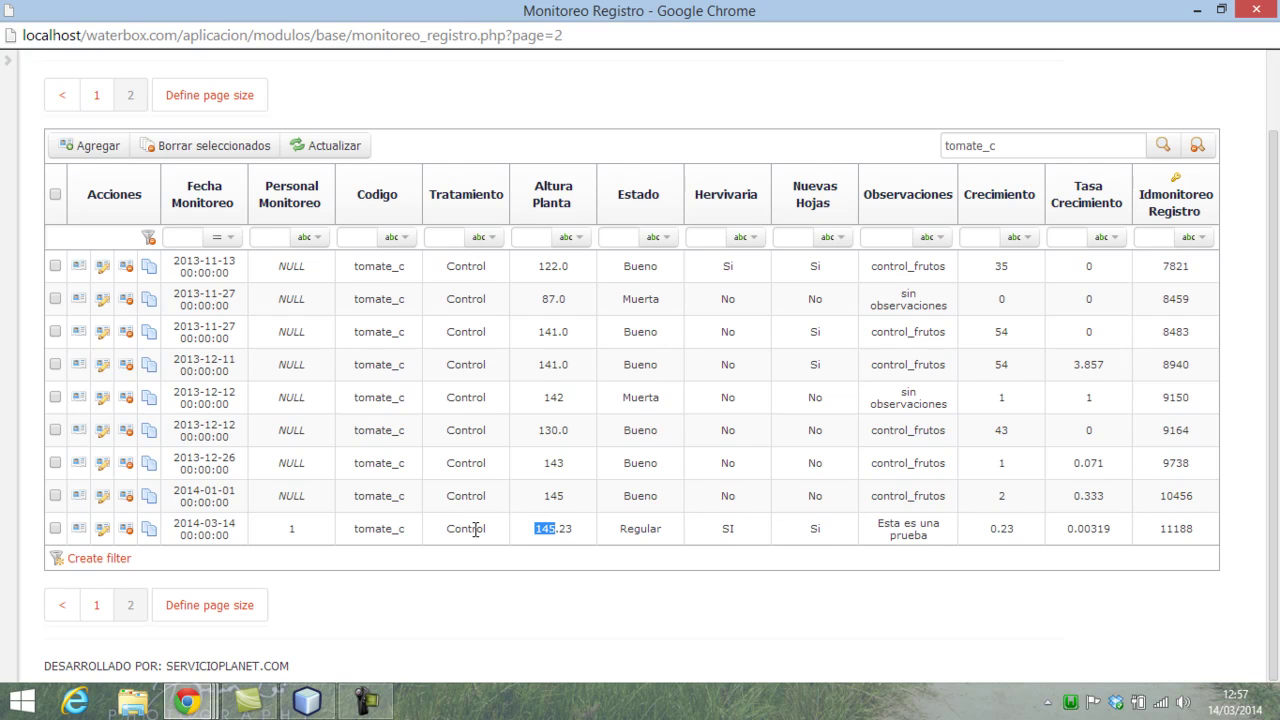
left_click(291, 525)
left_click(1266, 14)
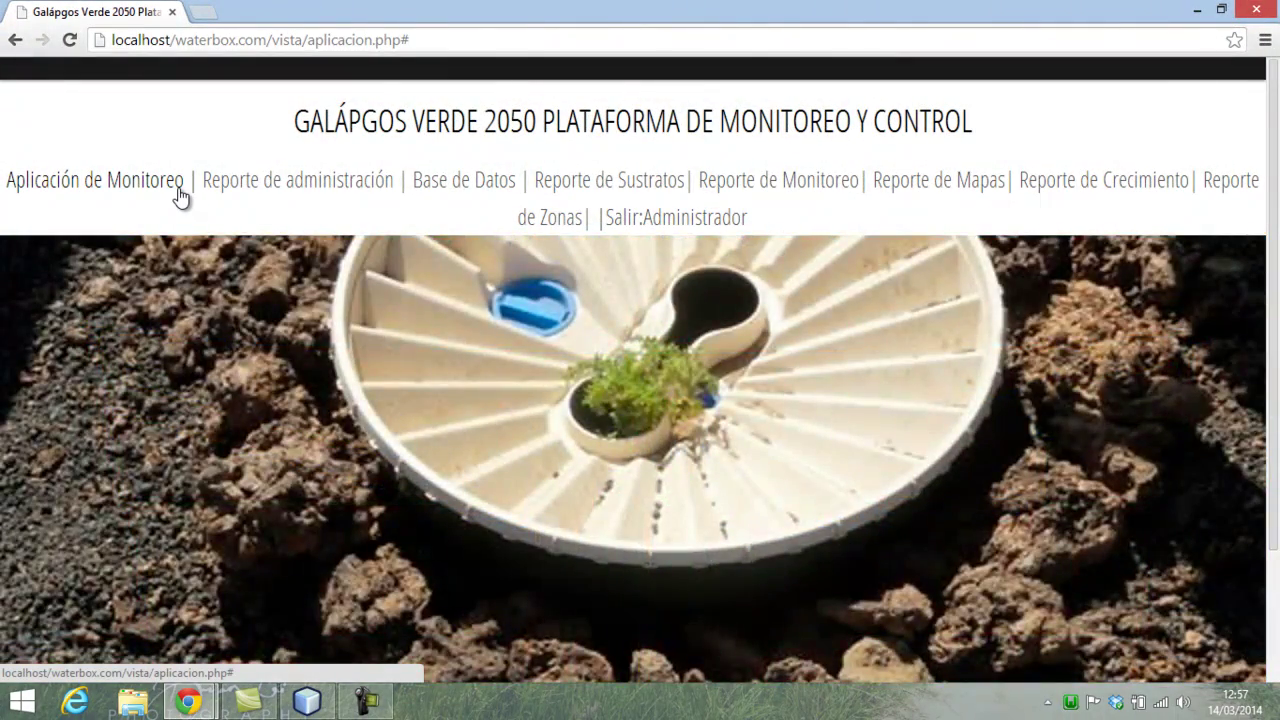
- Reopen the Monitoreo Registro table from Base de Datos in a maximized window
left_click(180, 195)
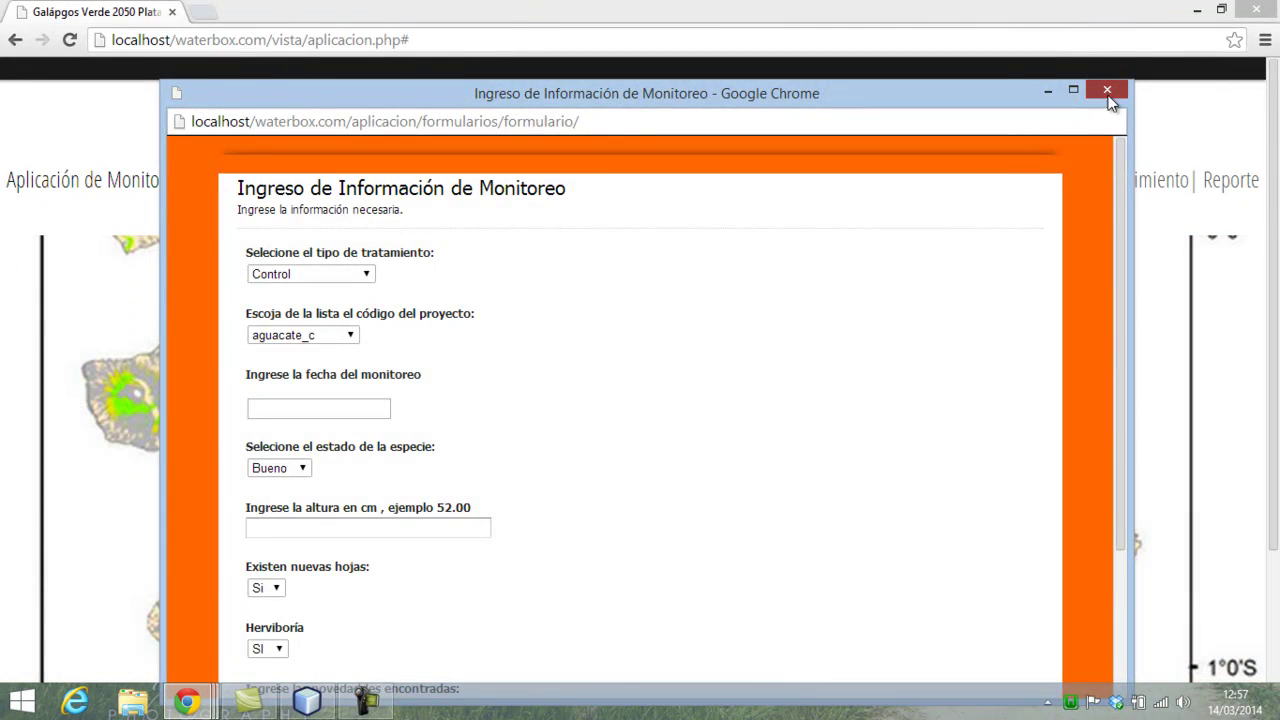
left_click(1107, 90)
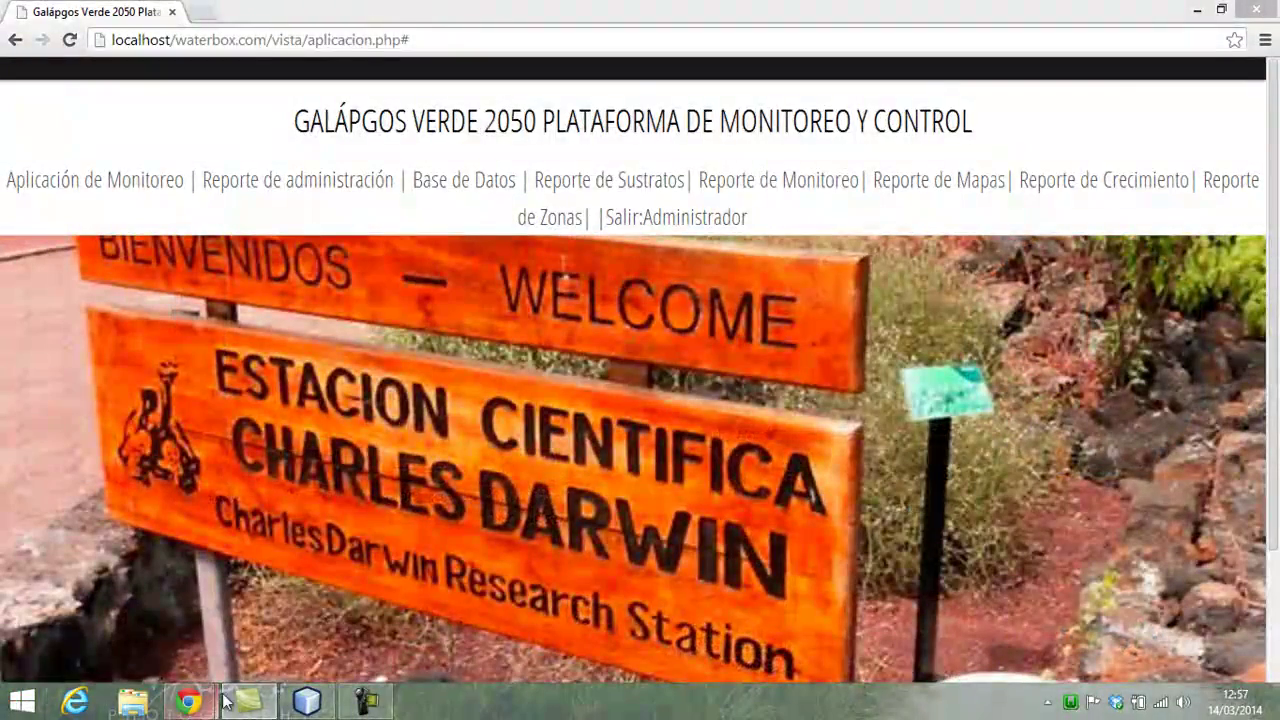
left_click(451, 190)
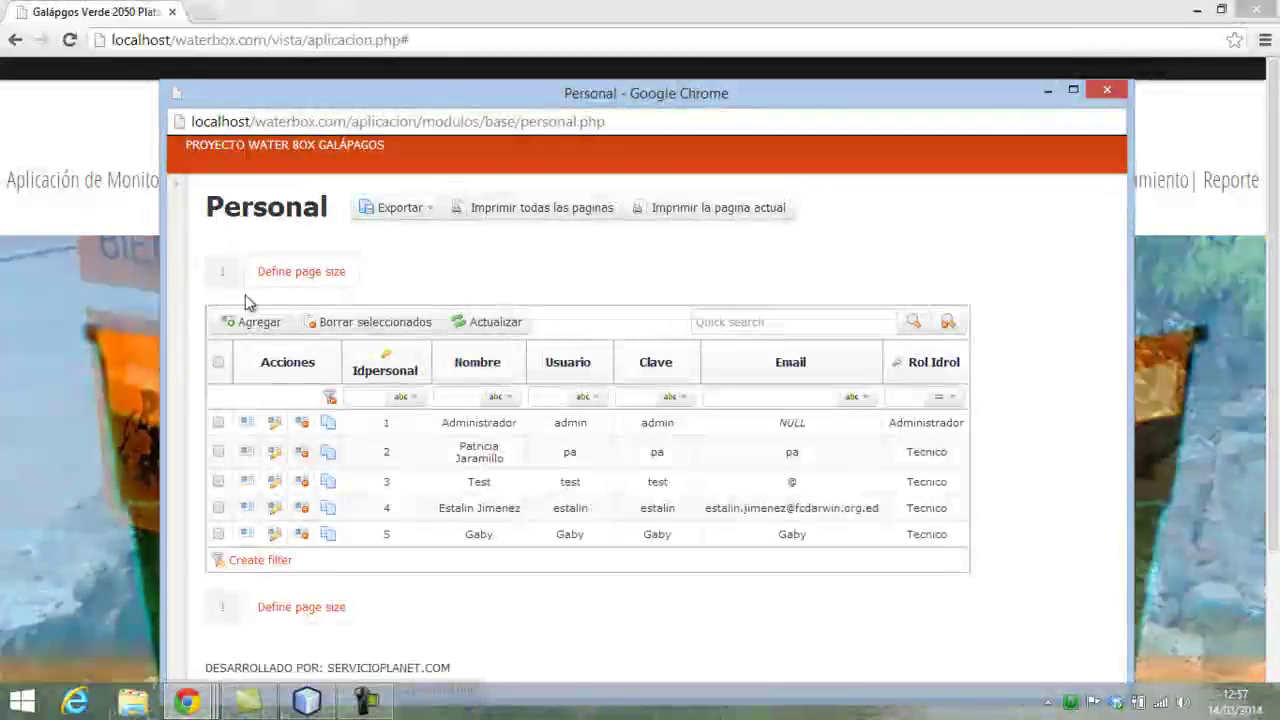
left_click(175, 186)
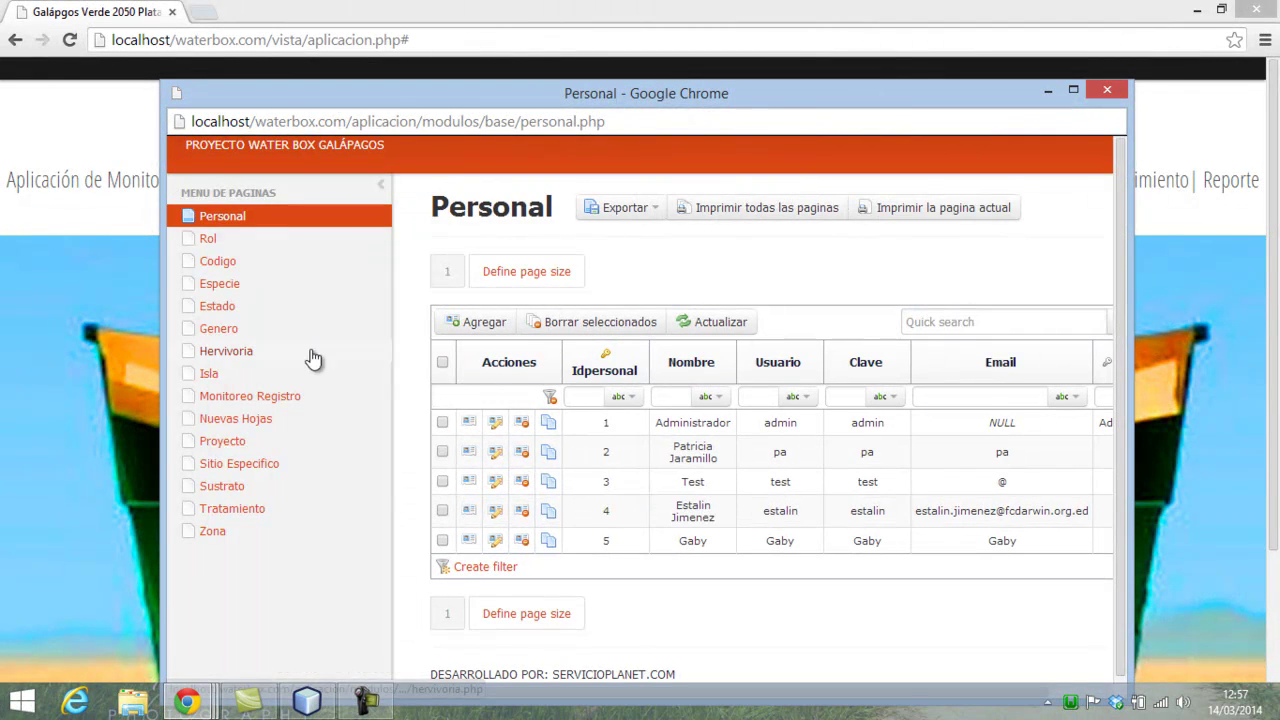
left_click(252, 398)
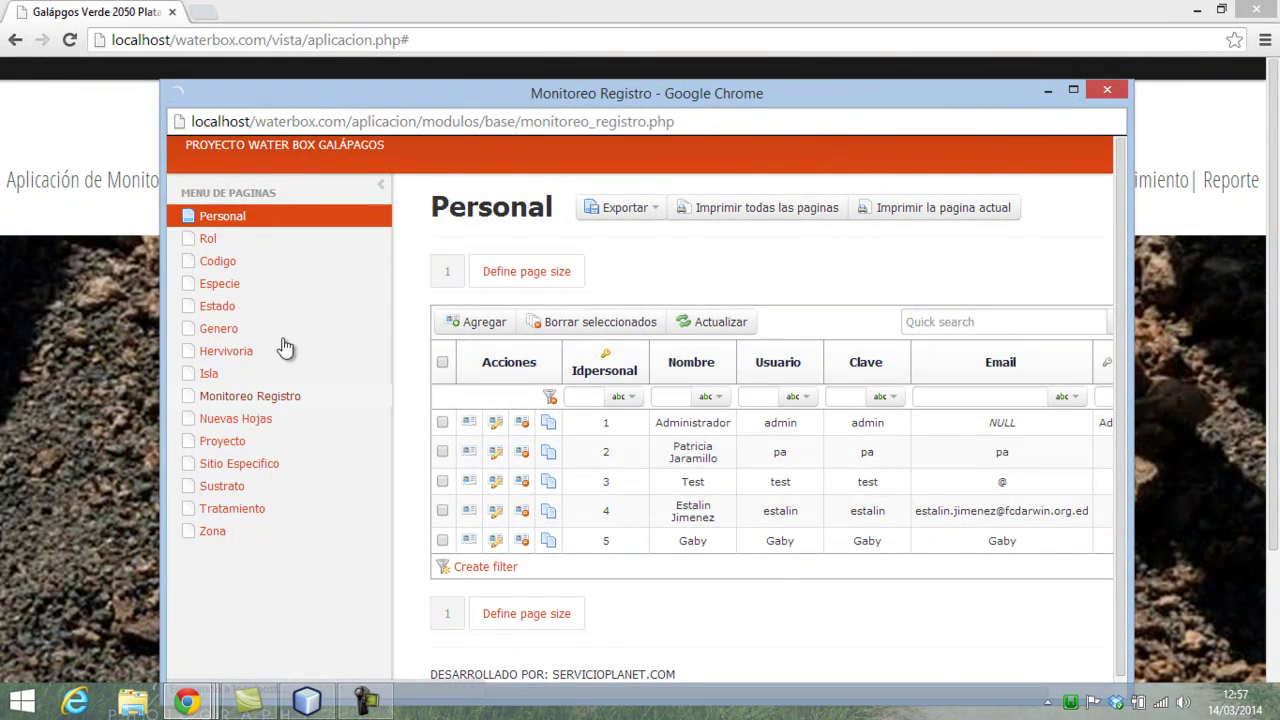
left_click(380, 186)
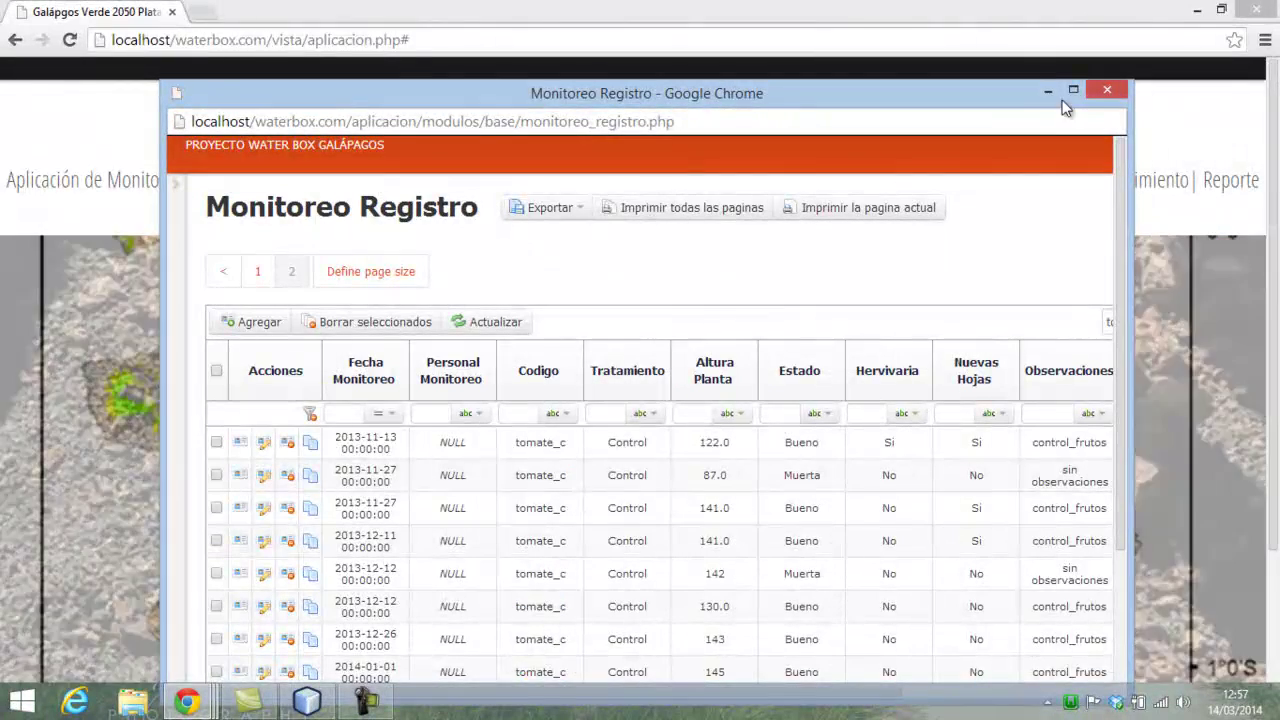
left_click(1073, 90)
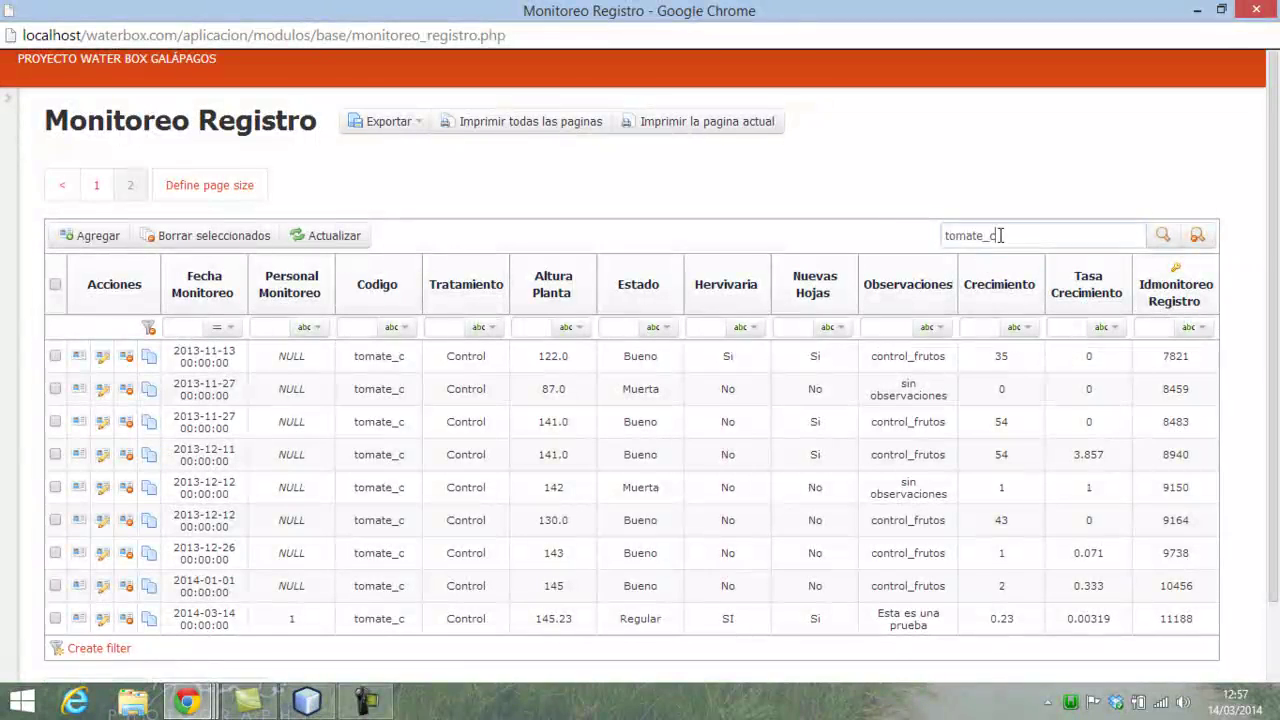
- Clear the tomate_c search, rerun it empty and go back to the first page
left_click_drag(1000, 235, 829, 228)
key("BackSpace")
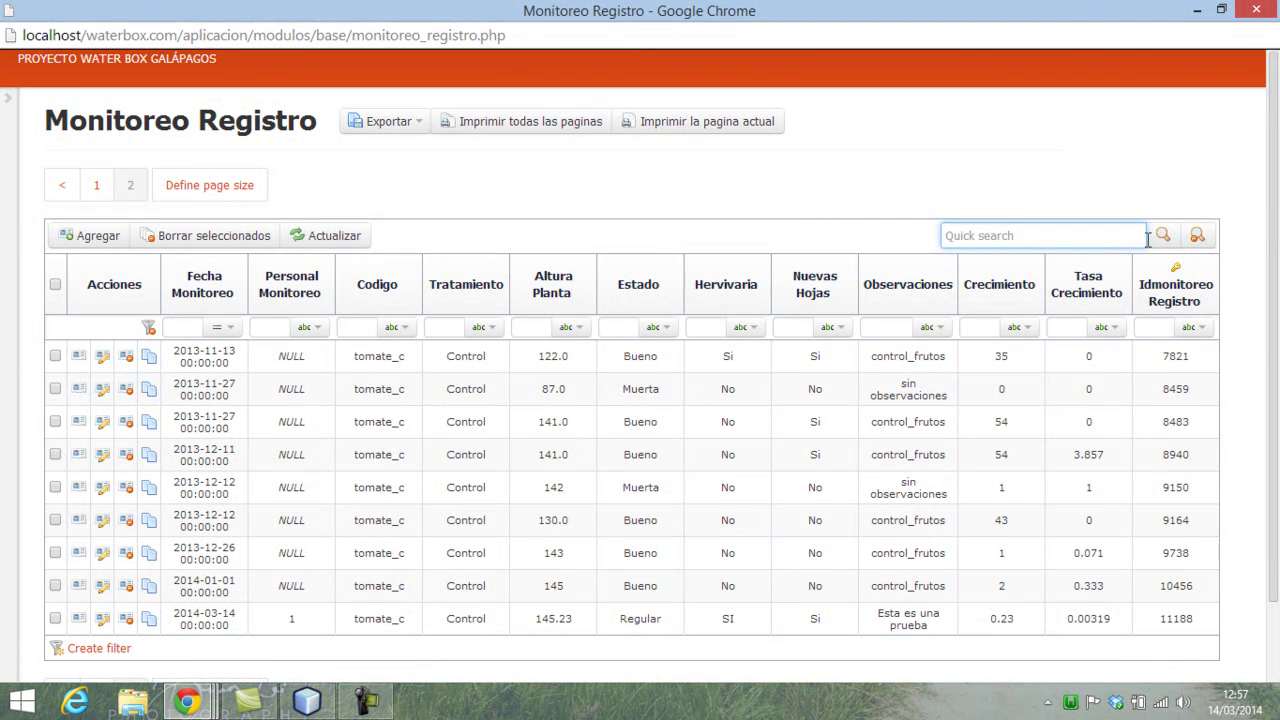
left_click(1162, 236)
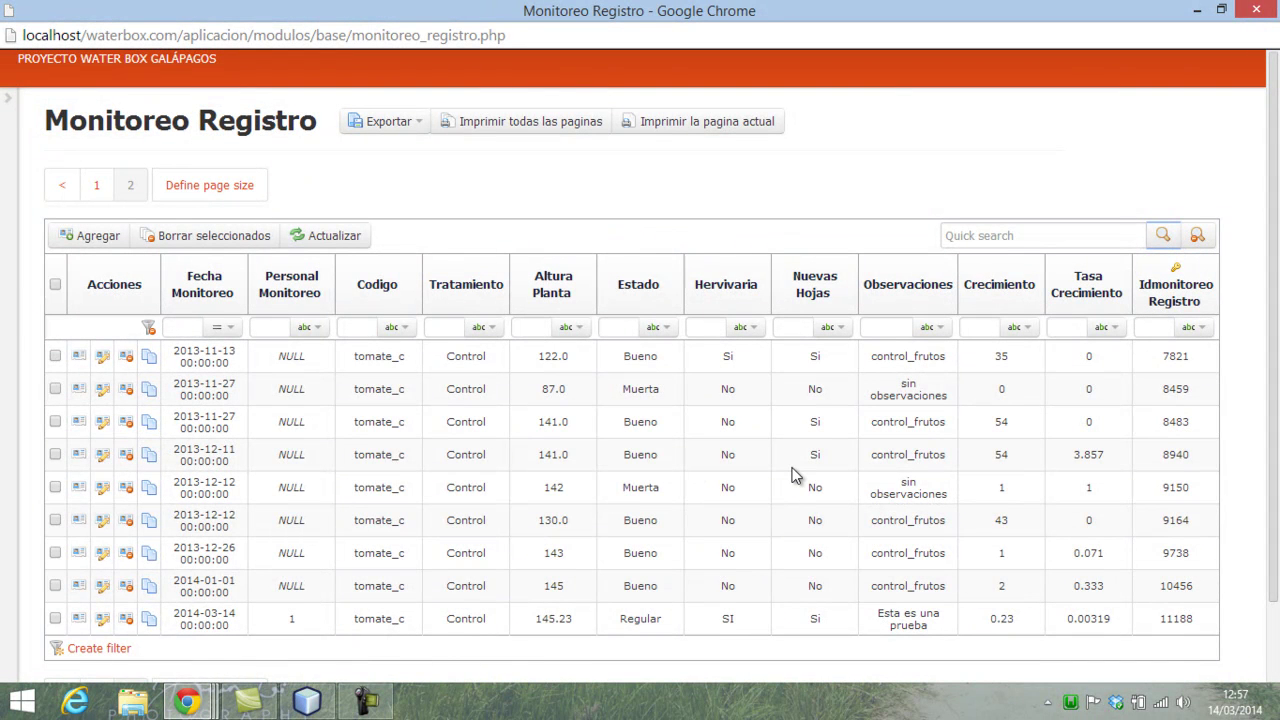
left_click(62, 186)
left_click(334, 236)
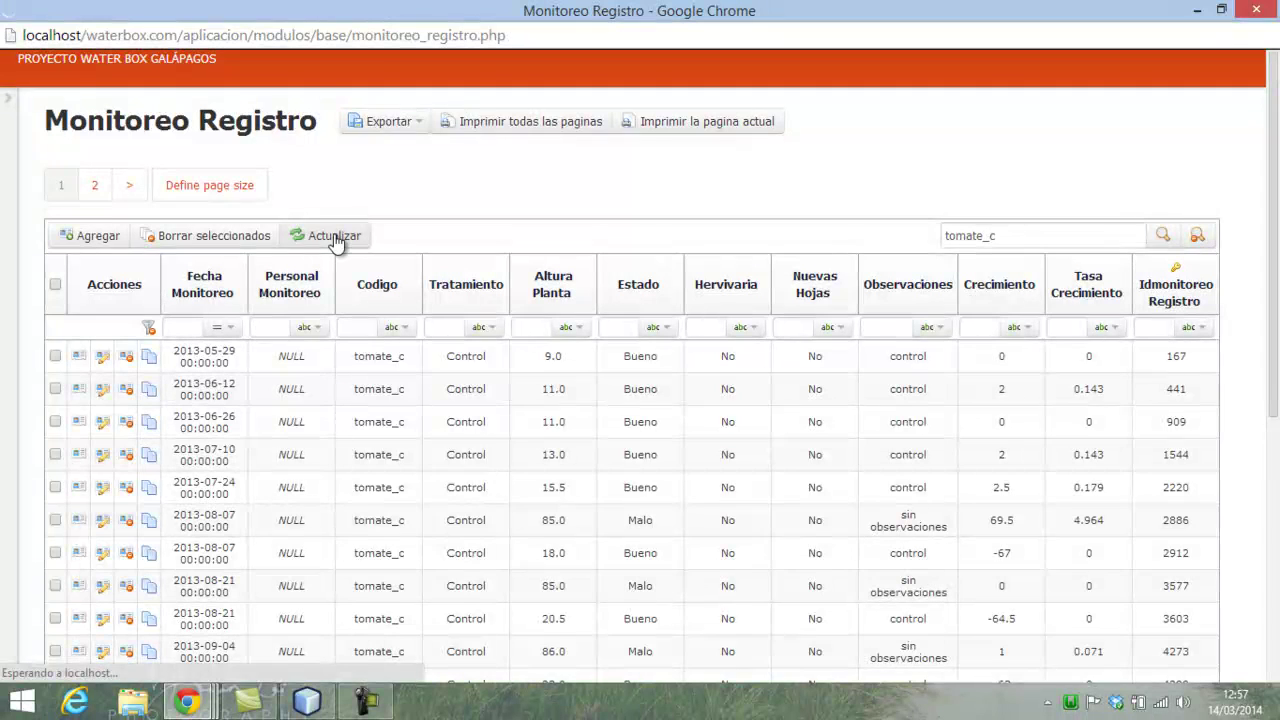
- Replace the tomate_c search with a quick search for 1
left_click_drag(998, 236, 663, 236)
key("BackSpace")
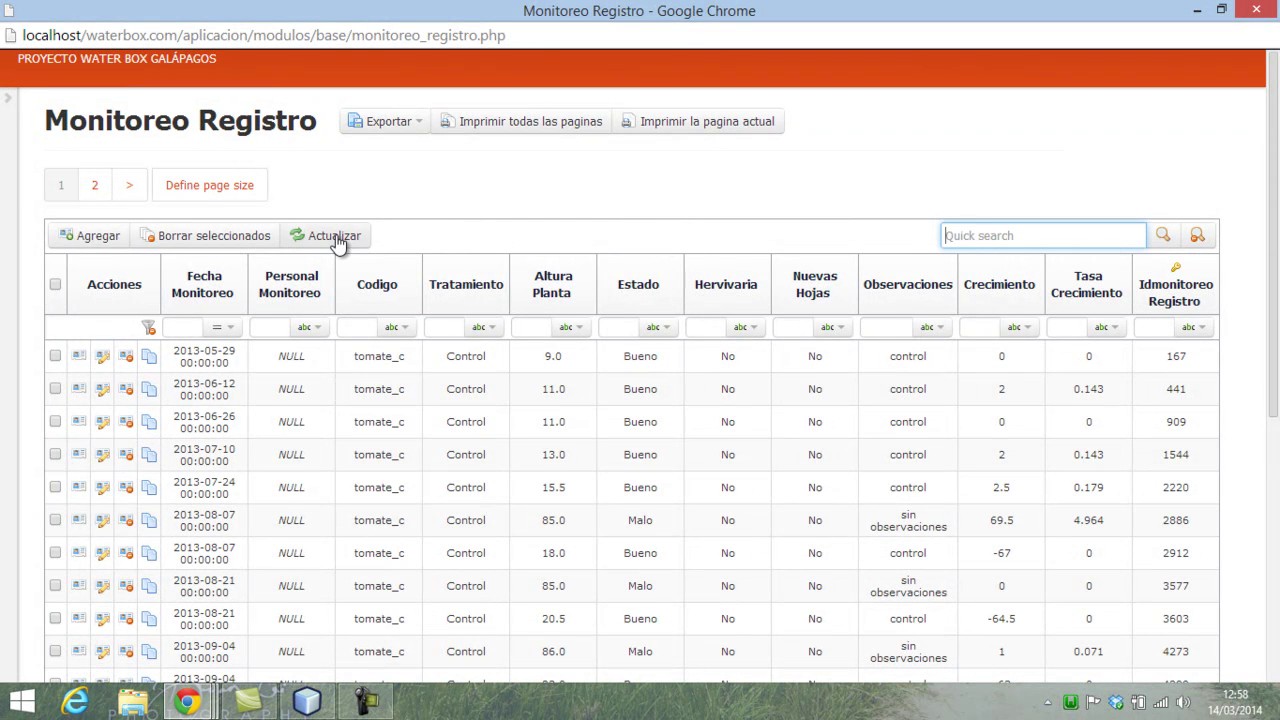
left_click(336, 238)
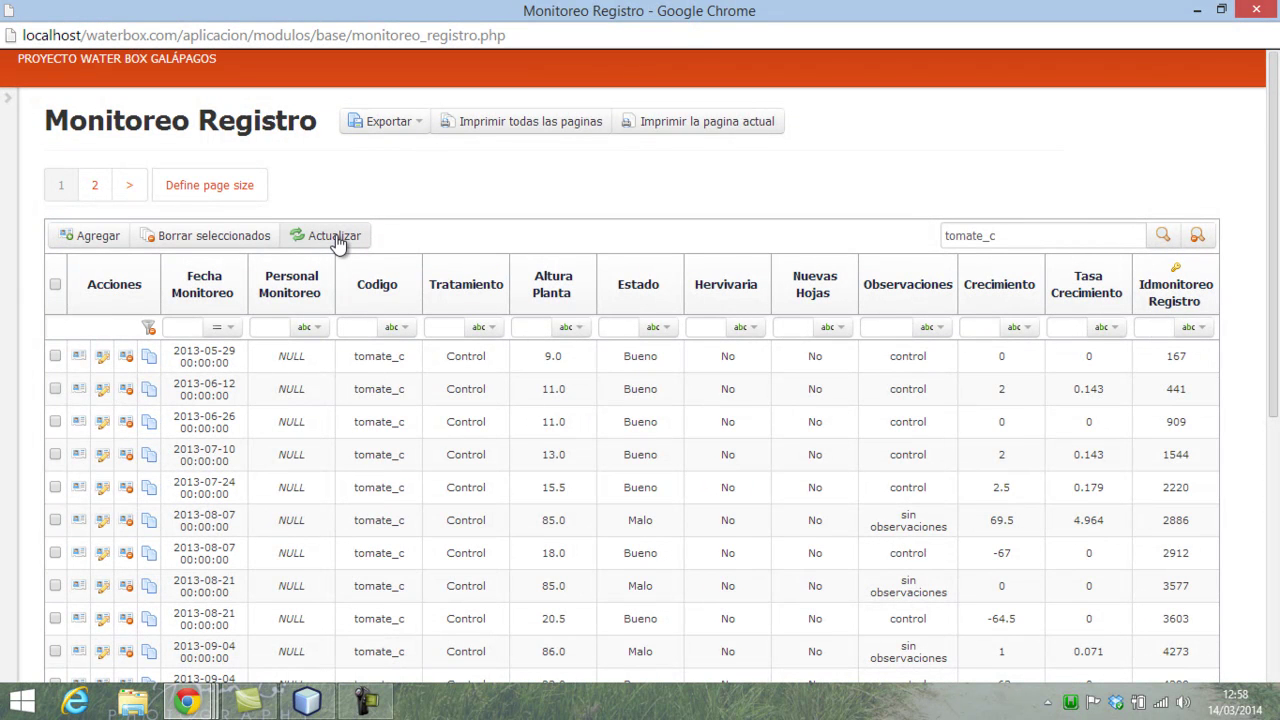
left_click_drag(1019, 237, 784, 231)
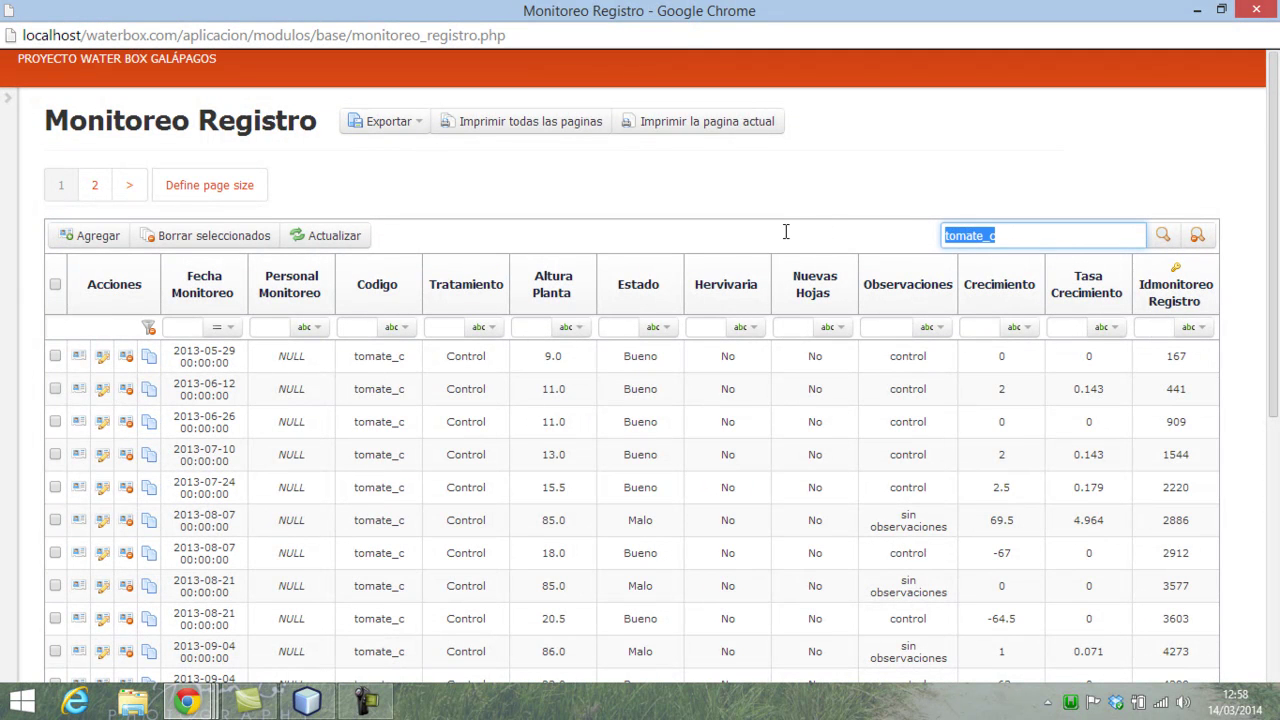
key("BackSpace")
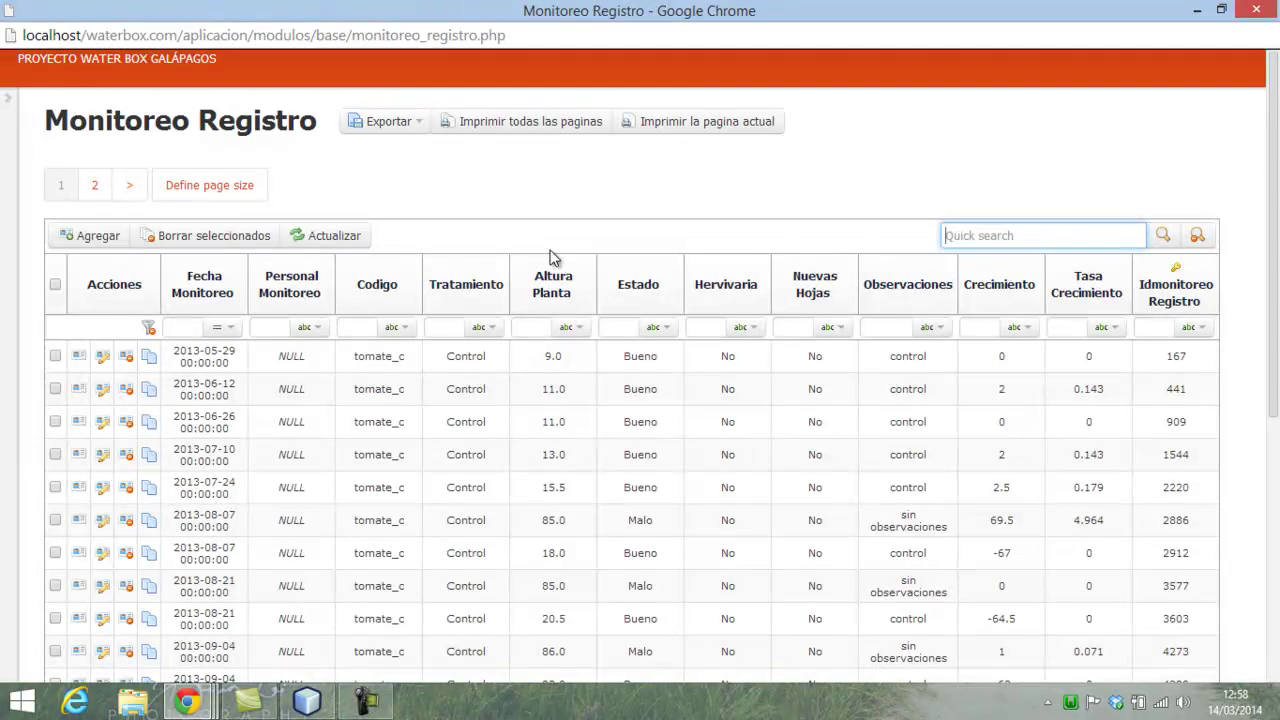
type("1")
left_click(1164, 238)
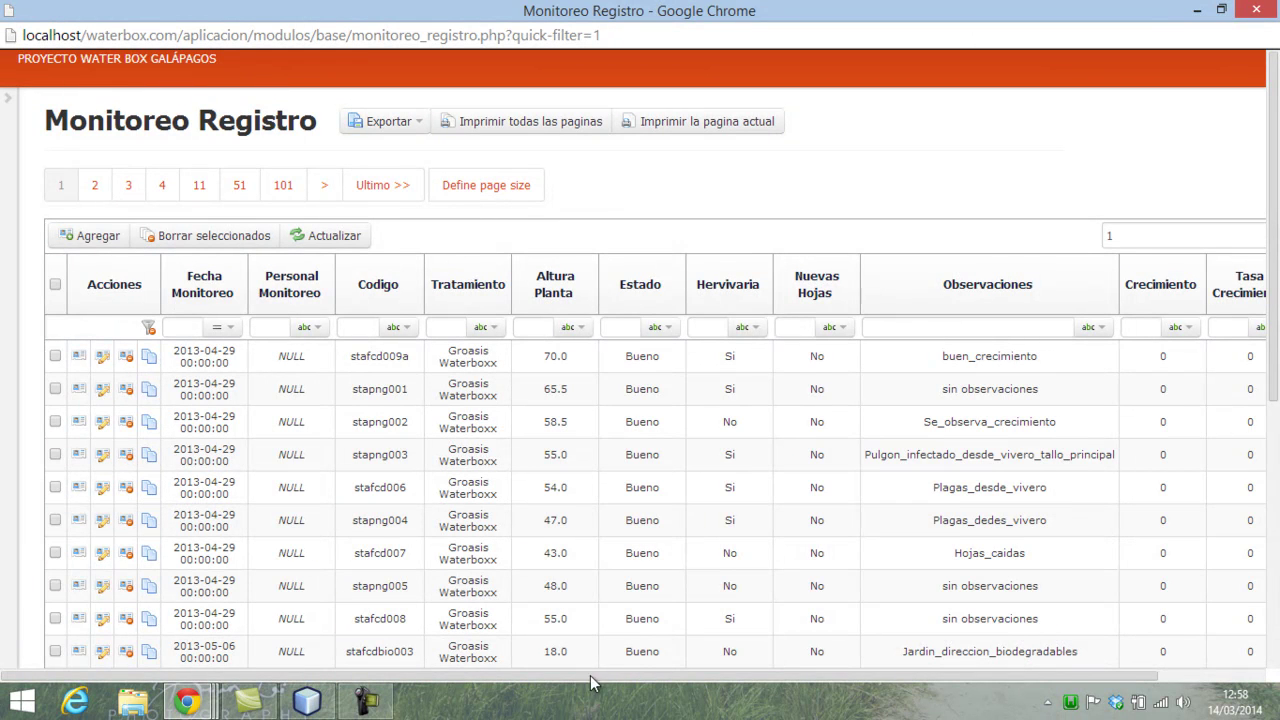
- Select the code stafcd009a in the first row of the results
left_click_drag(601, 683, 885, 664)
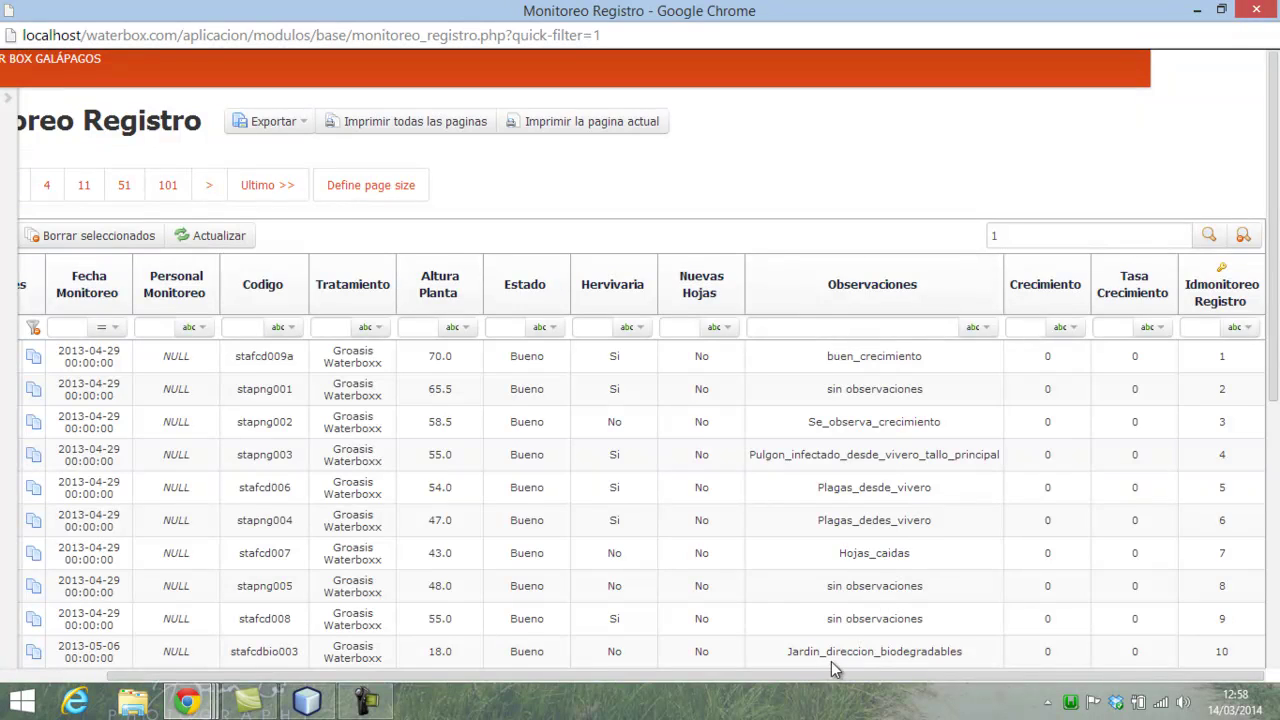
left_click_drag(808, 684, 444, 685)
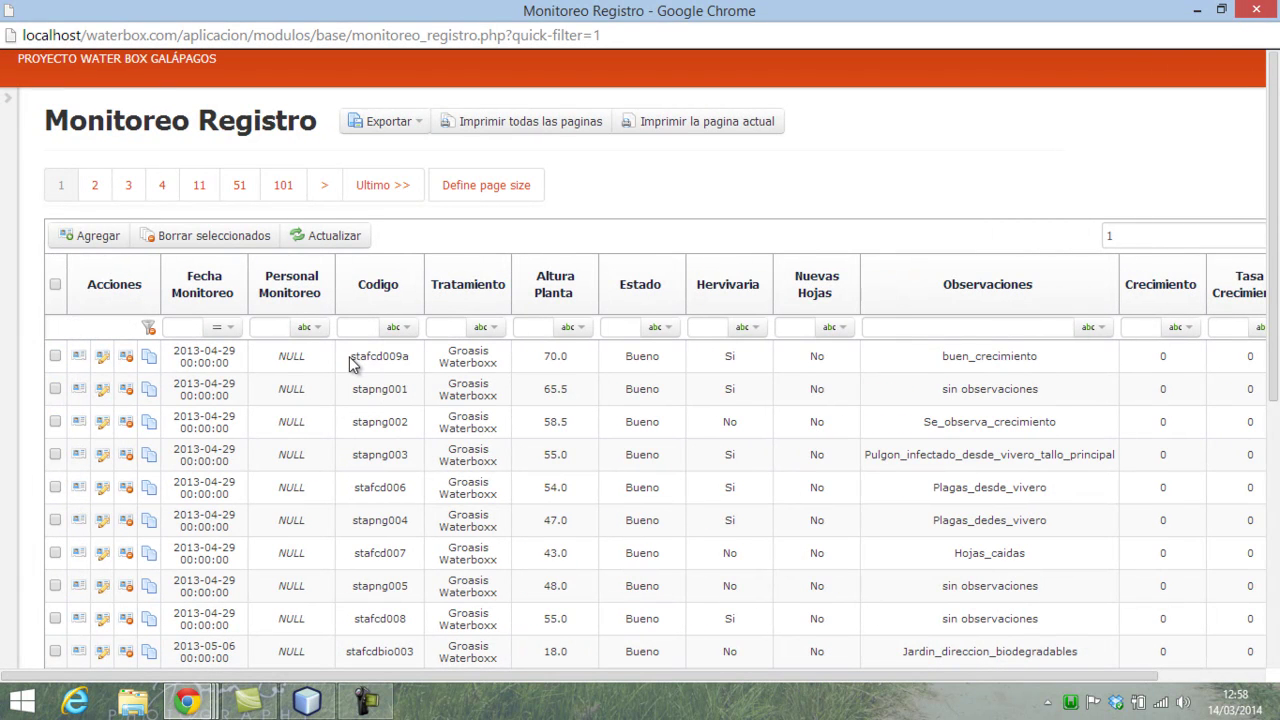
left_click_drag(349, 358, 421, 366)
left_click_drag(752, 672, 460, 688)
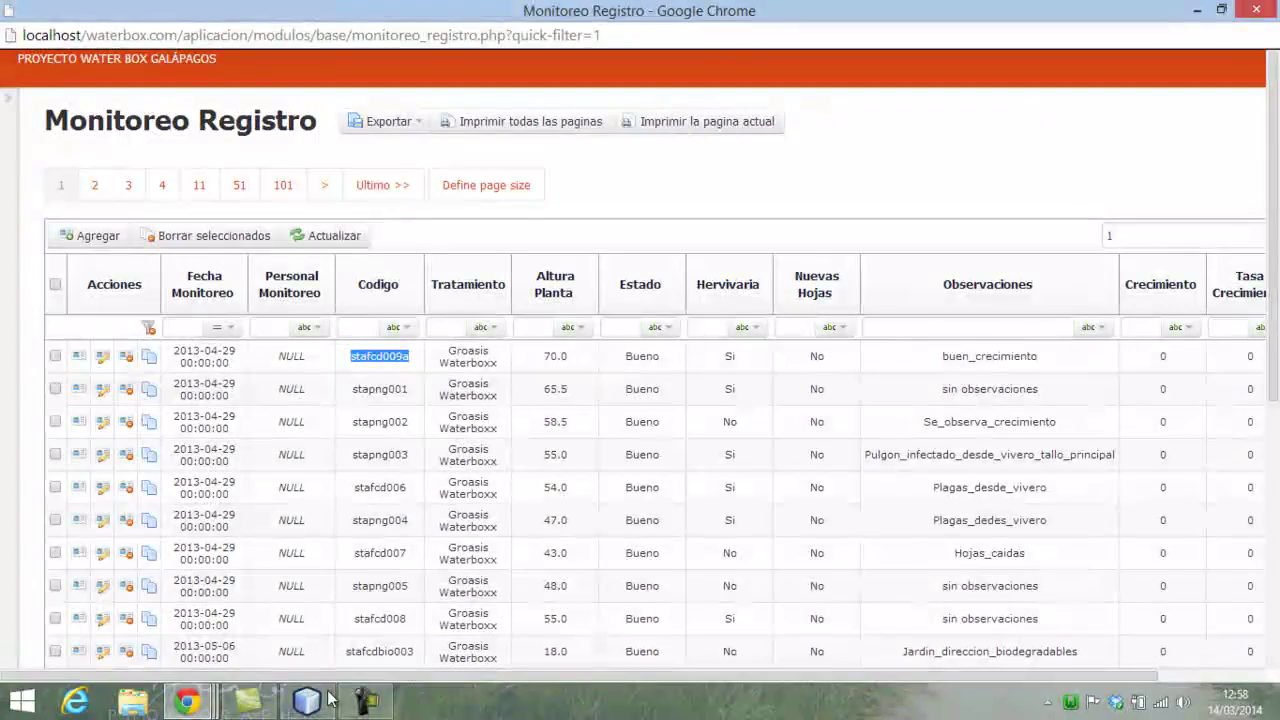
left_click(212, 708)
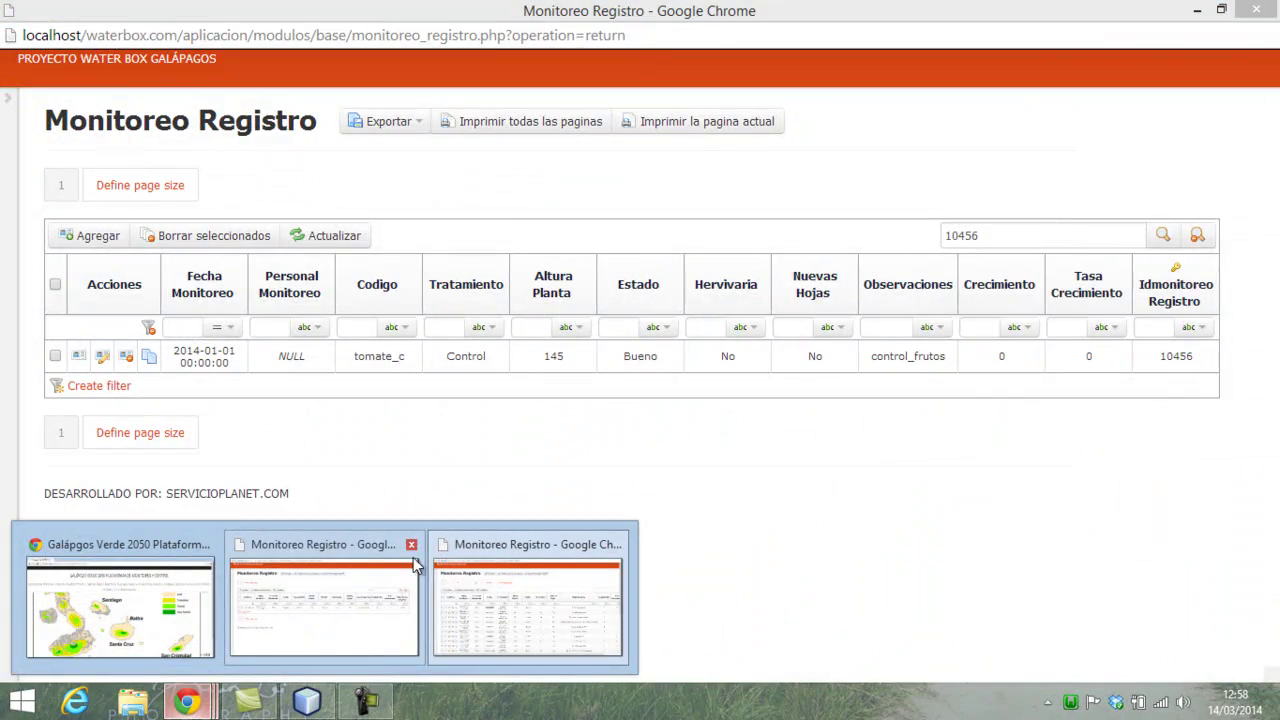
- Close the extra Monitoreo Registro window and pick stafcd009a in the entry form's project codes
left_click(411, 546)
left_click(110, 600)
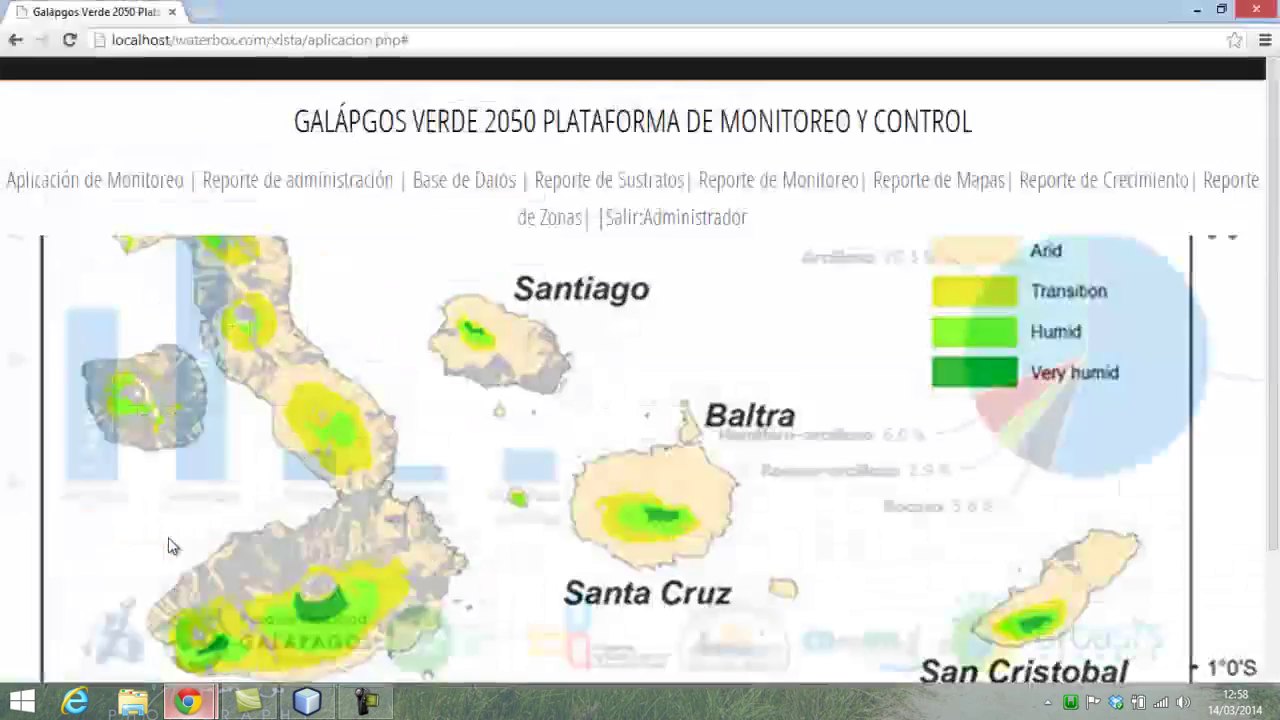
left_click(170, 185)
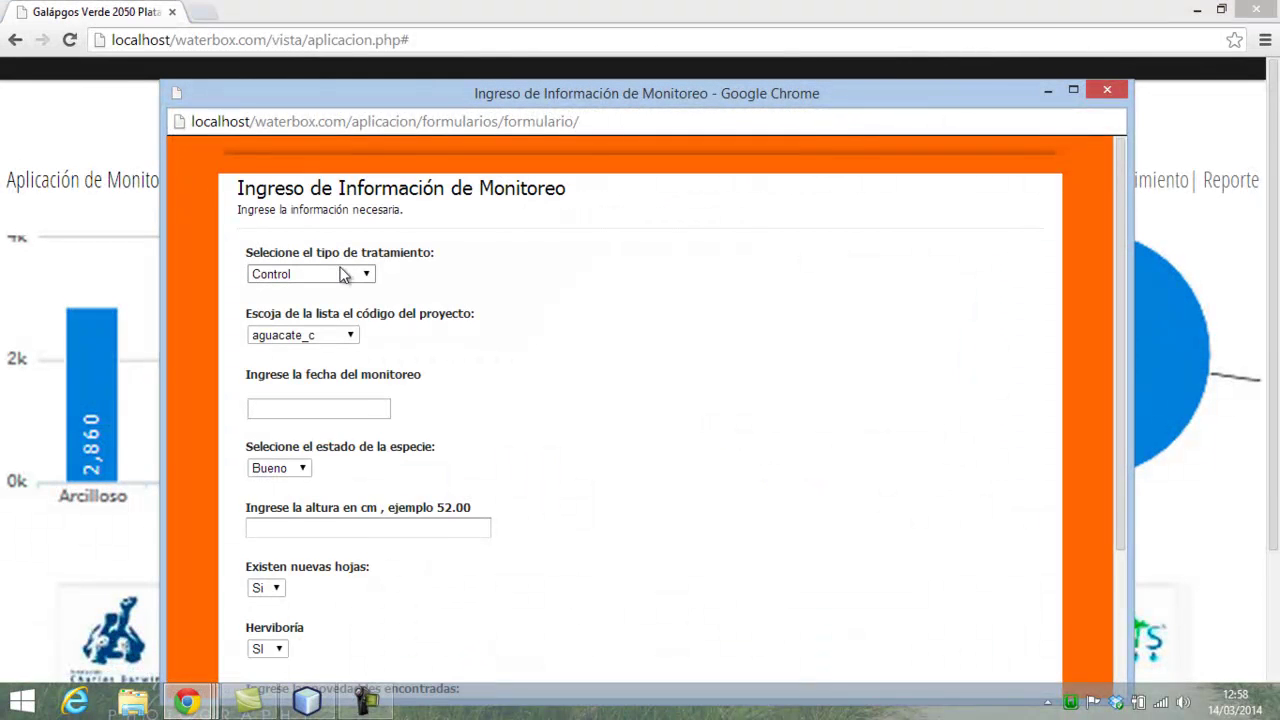
left_click(333, 335)
key("s")
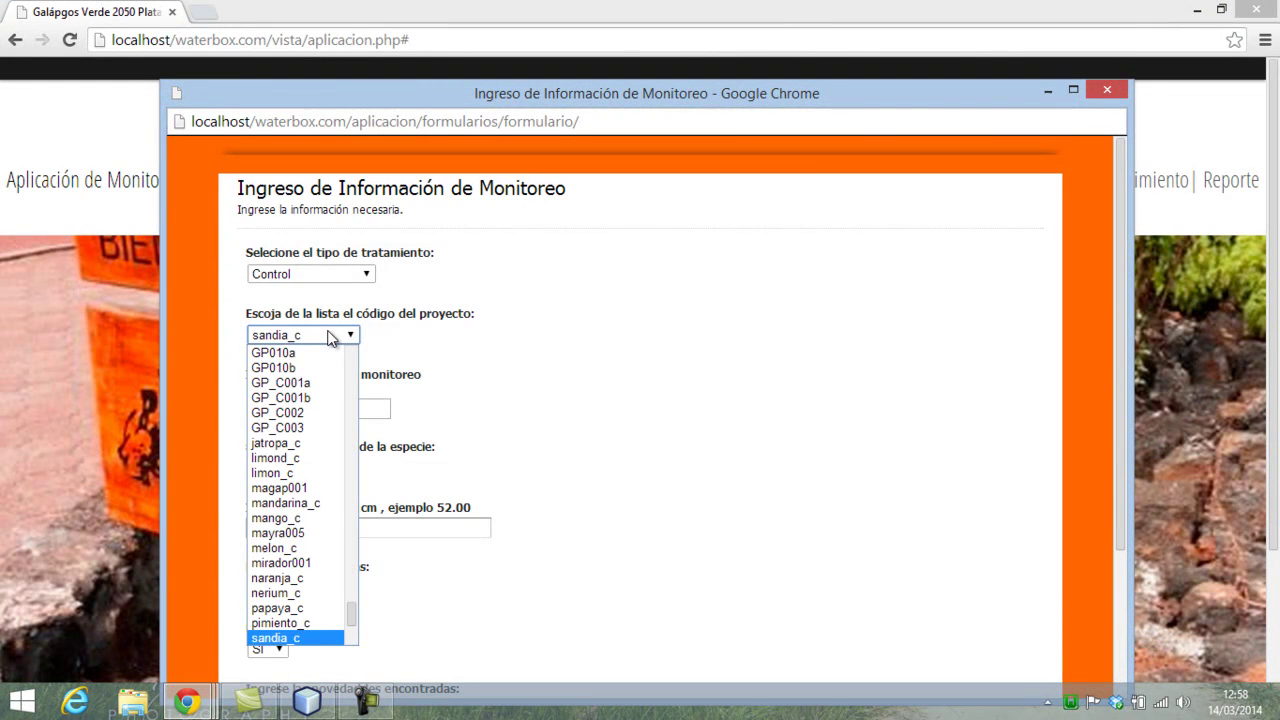
key("s")
key("s")
key("s")
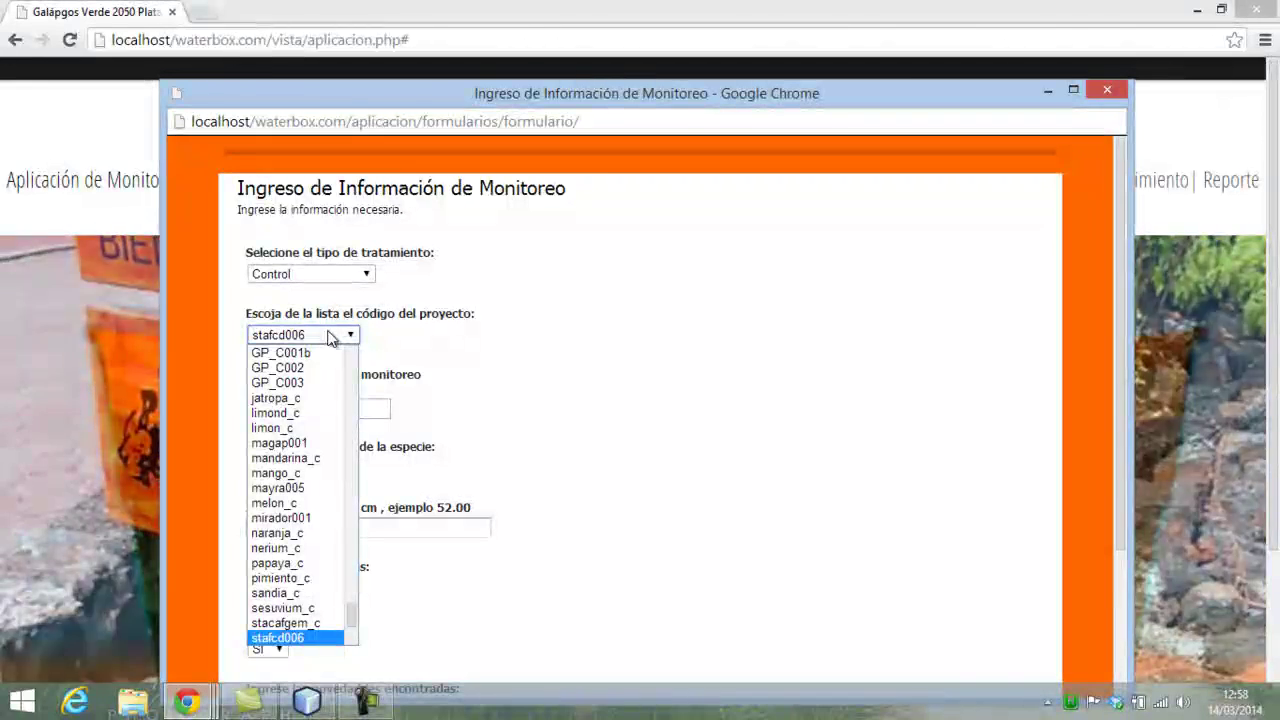
key("s")
key("s")
key("s")
key("s")
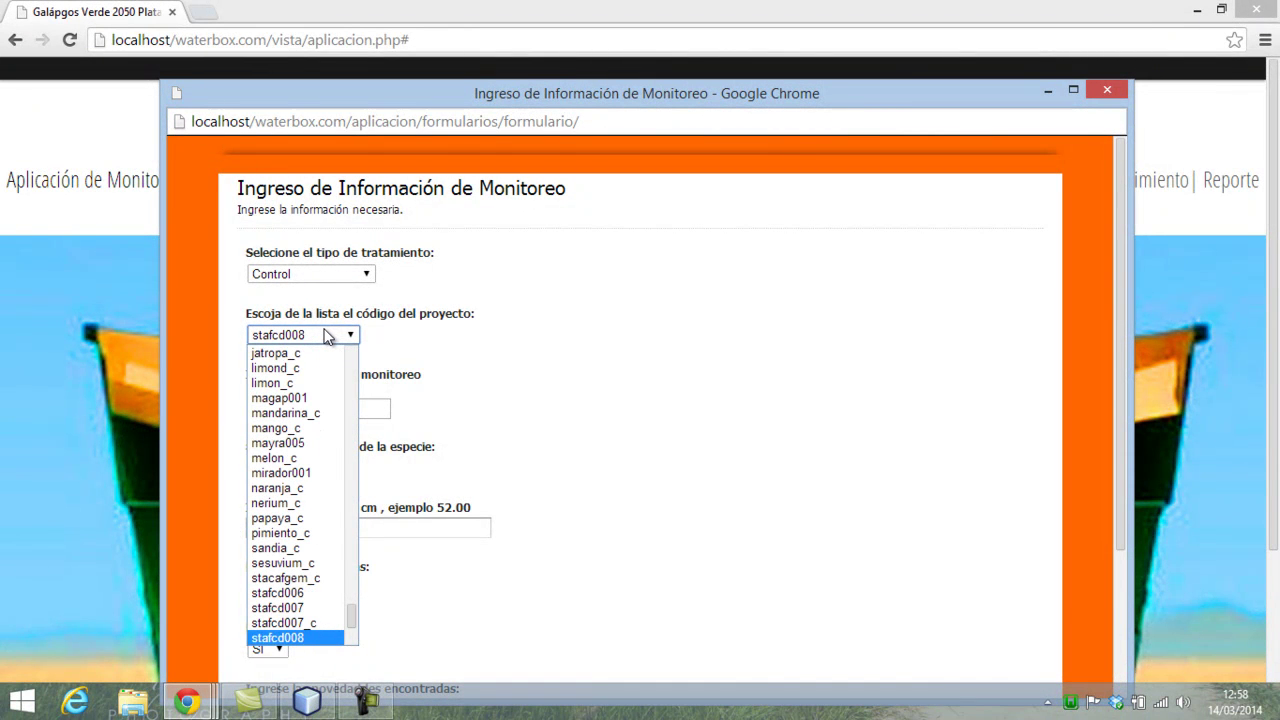
- Switch to the Monitoreo Registro window and back to the entry form
left_click(210, 708)
left_click(329, 630)
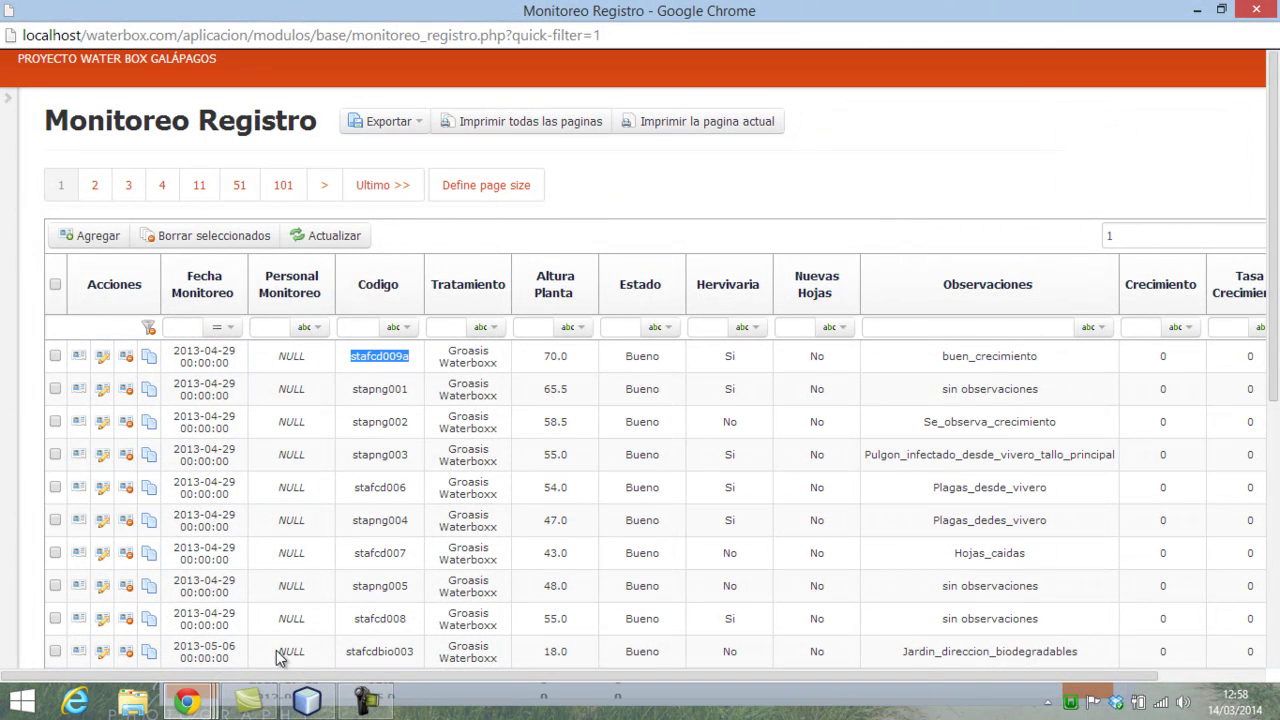
left_click(186, 702)
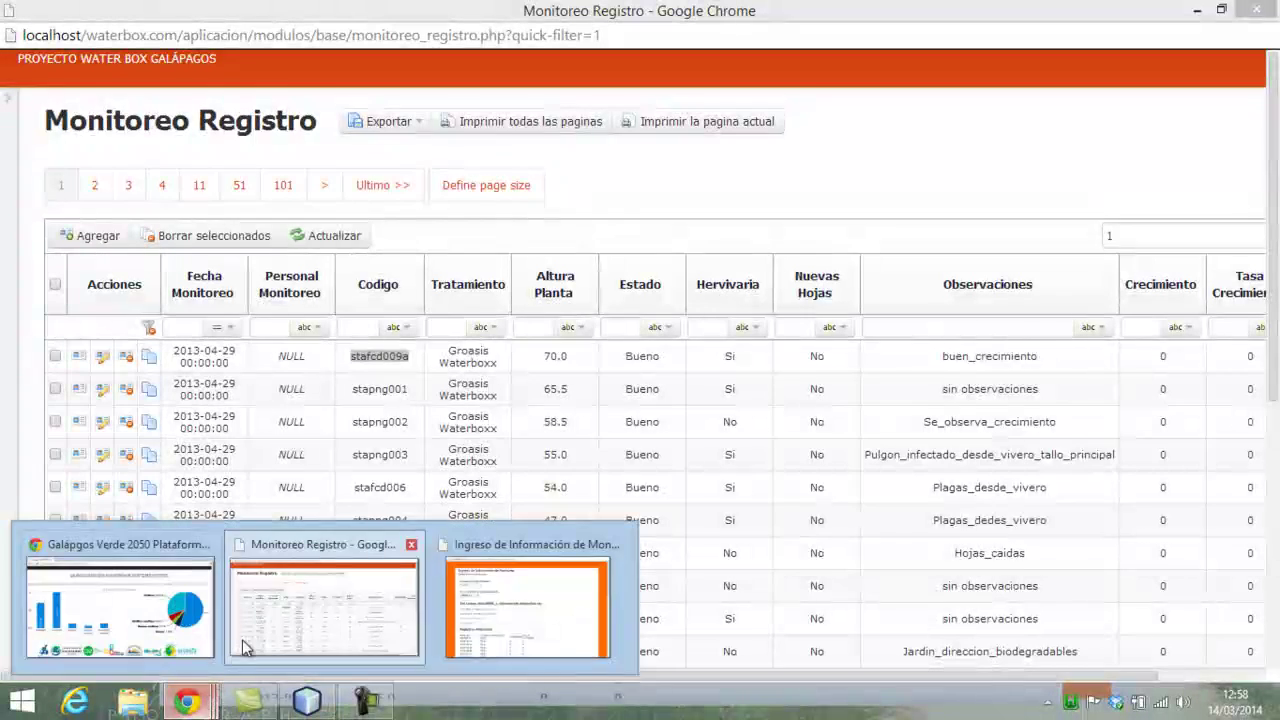
left_click(520, 610)
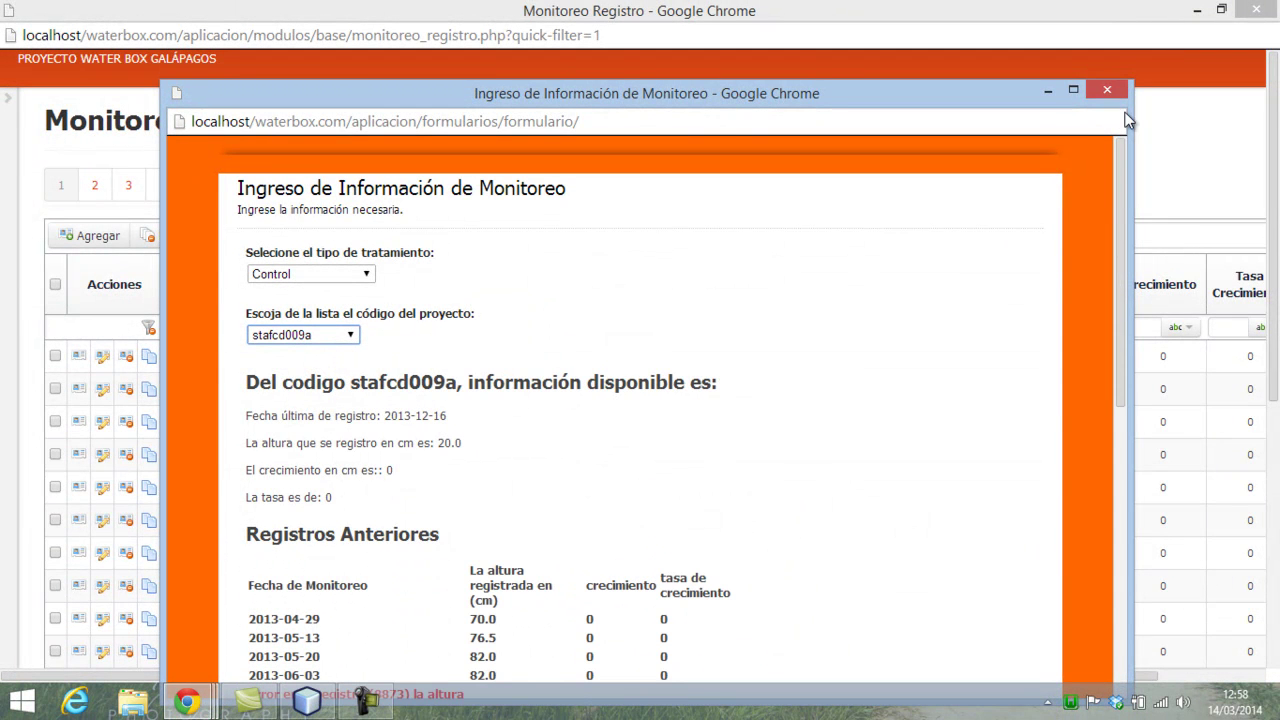
- Maximize the entry form and show project stafcd009a's monitoring history
left_click(1075, 92)
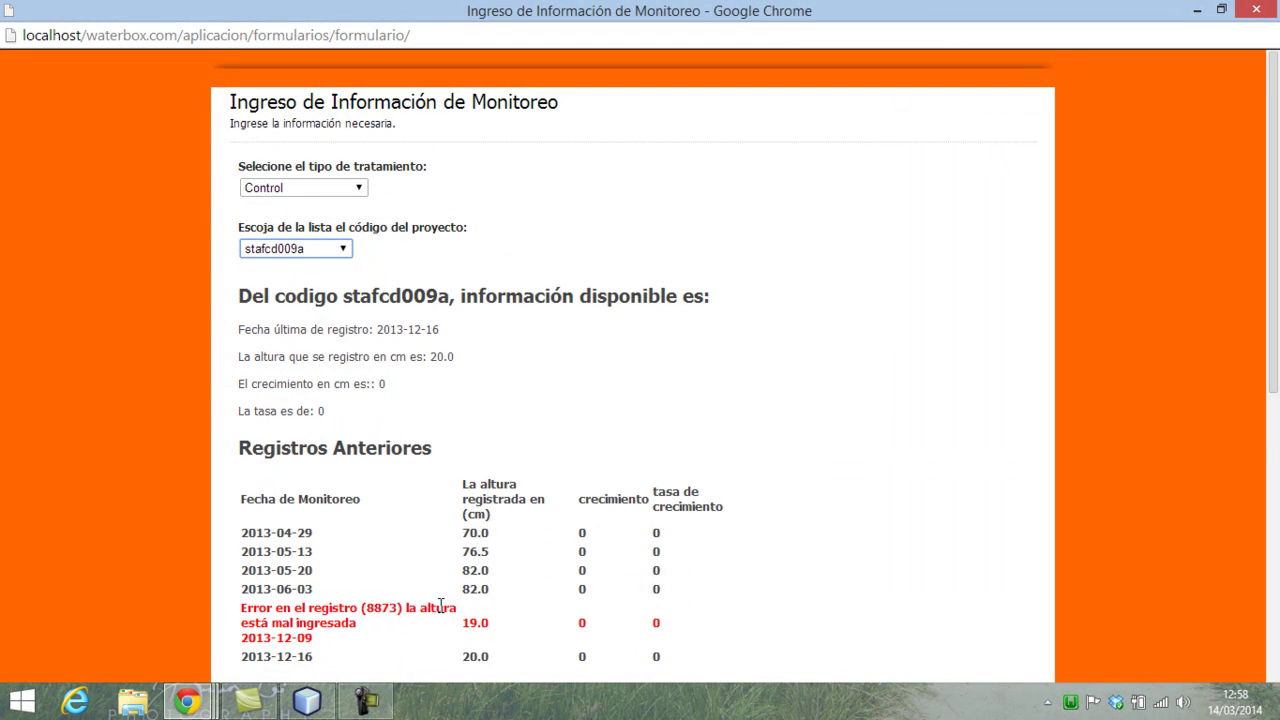
scroll(655, 588, "down", 1)
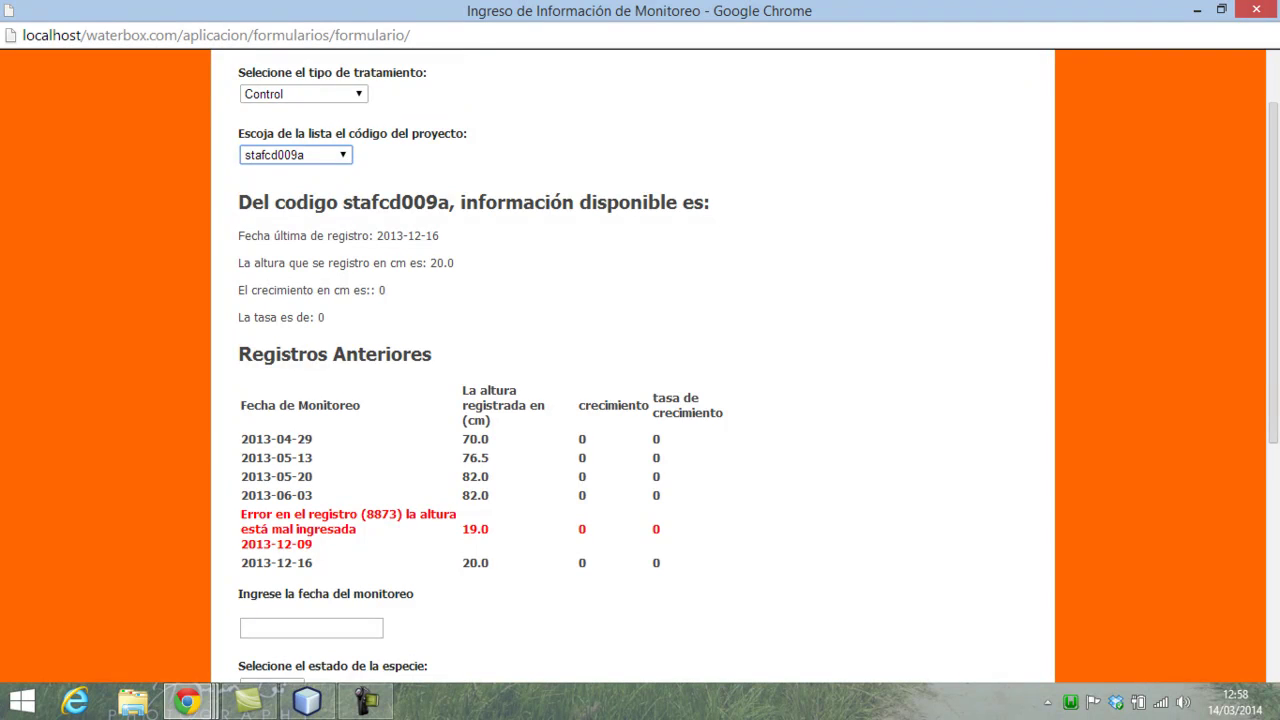
scroll(1026, 388, "down", 1)
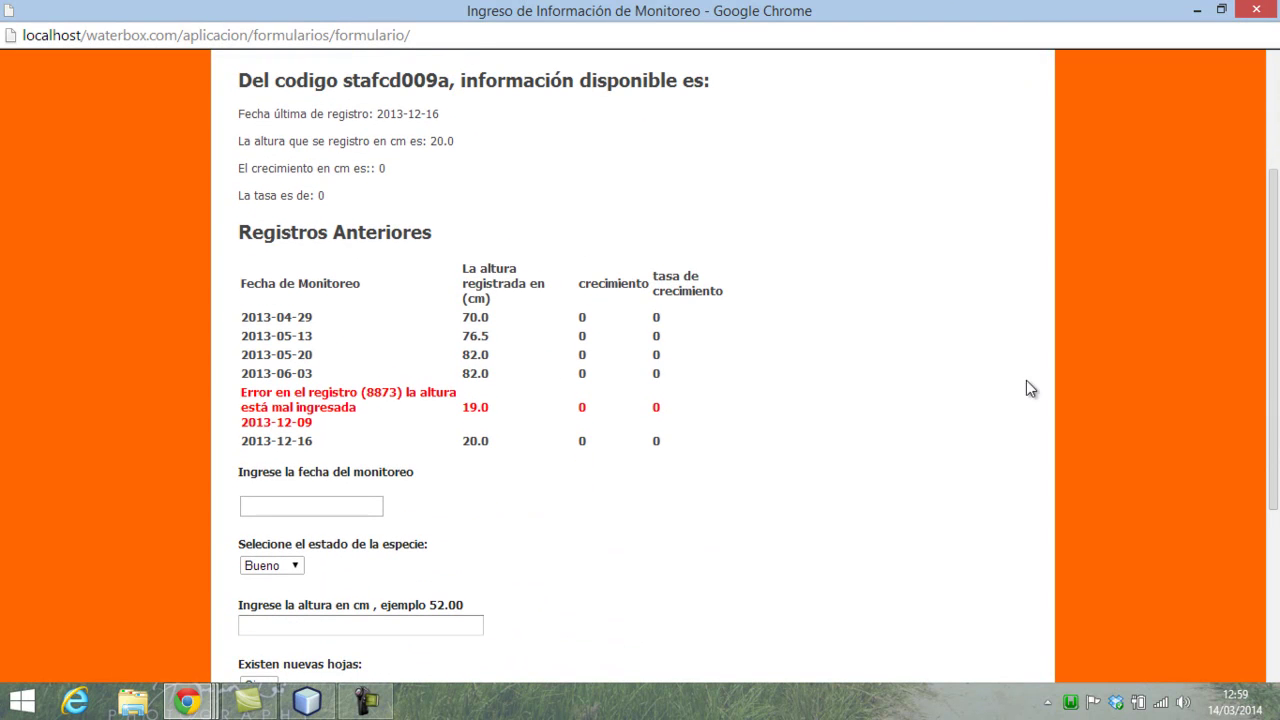
scroll(448, 370, "up", 1)
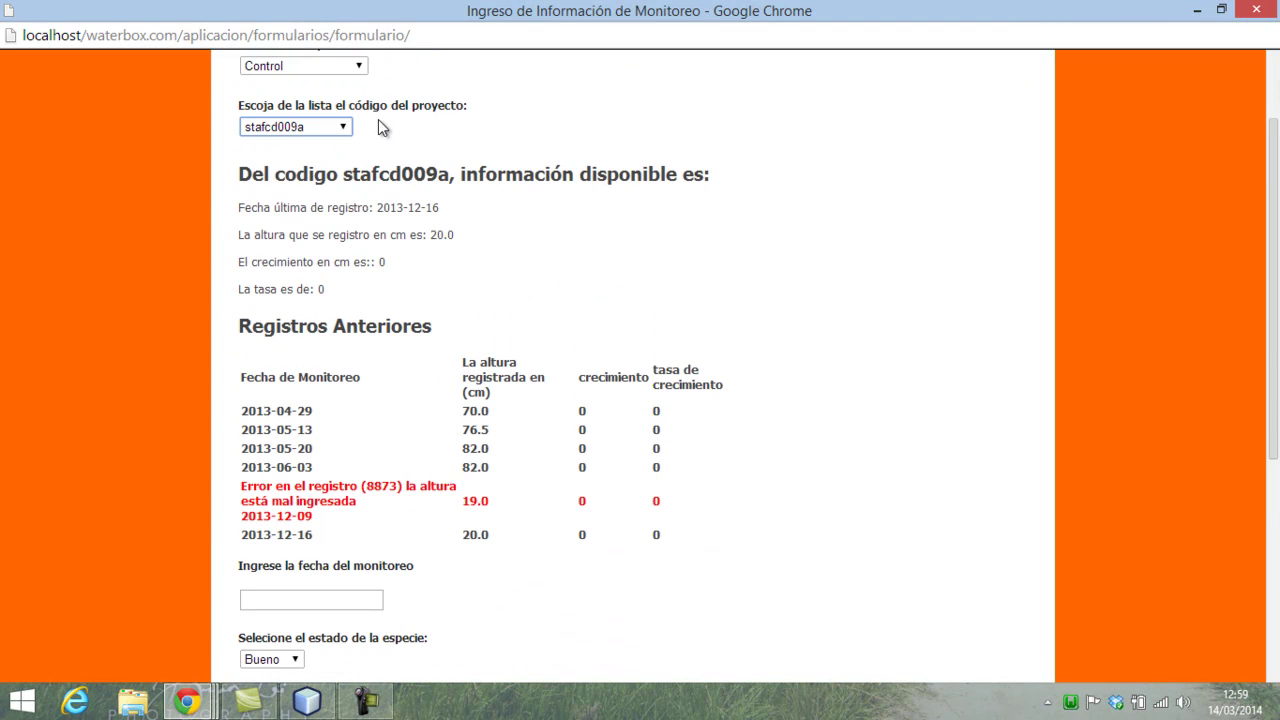
left_click(346, 127)
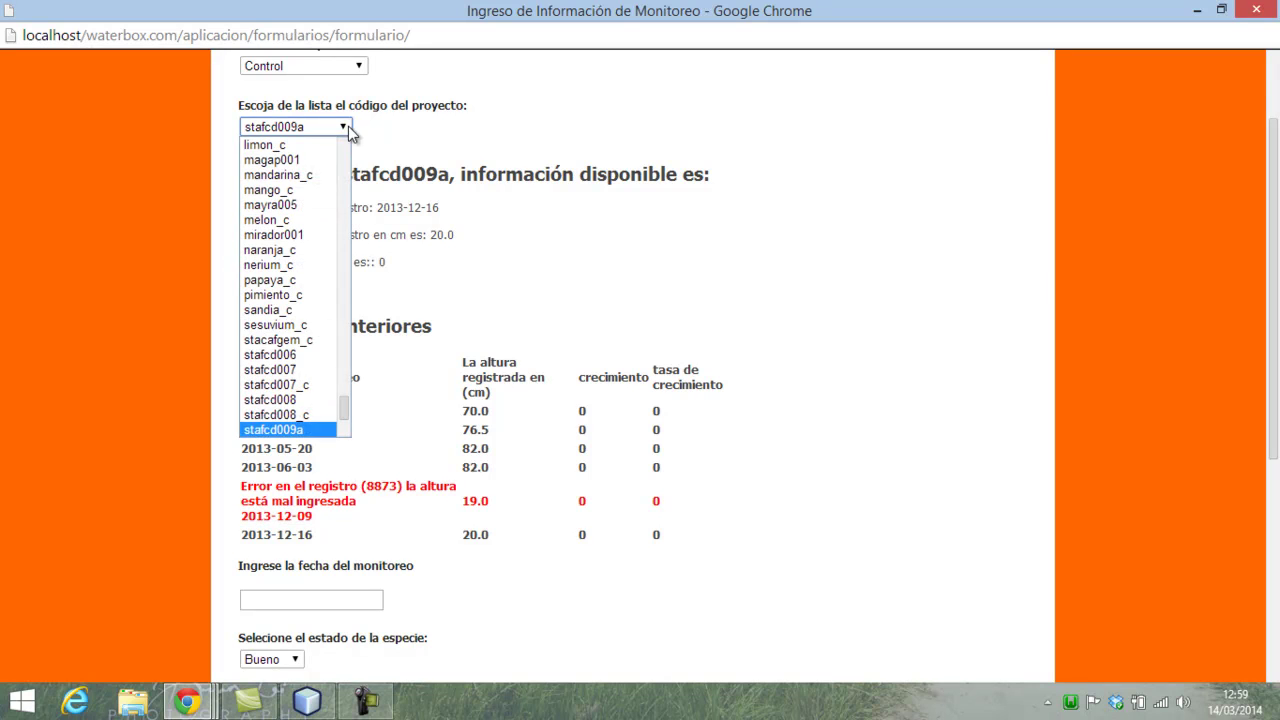
left_click(315, 416)
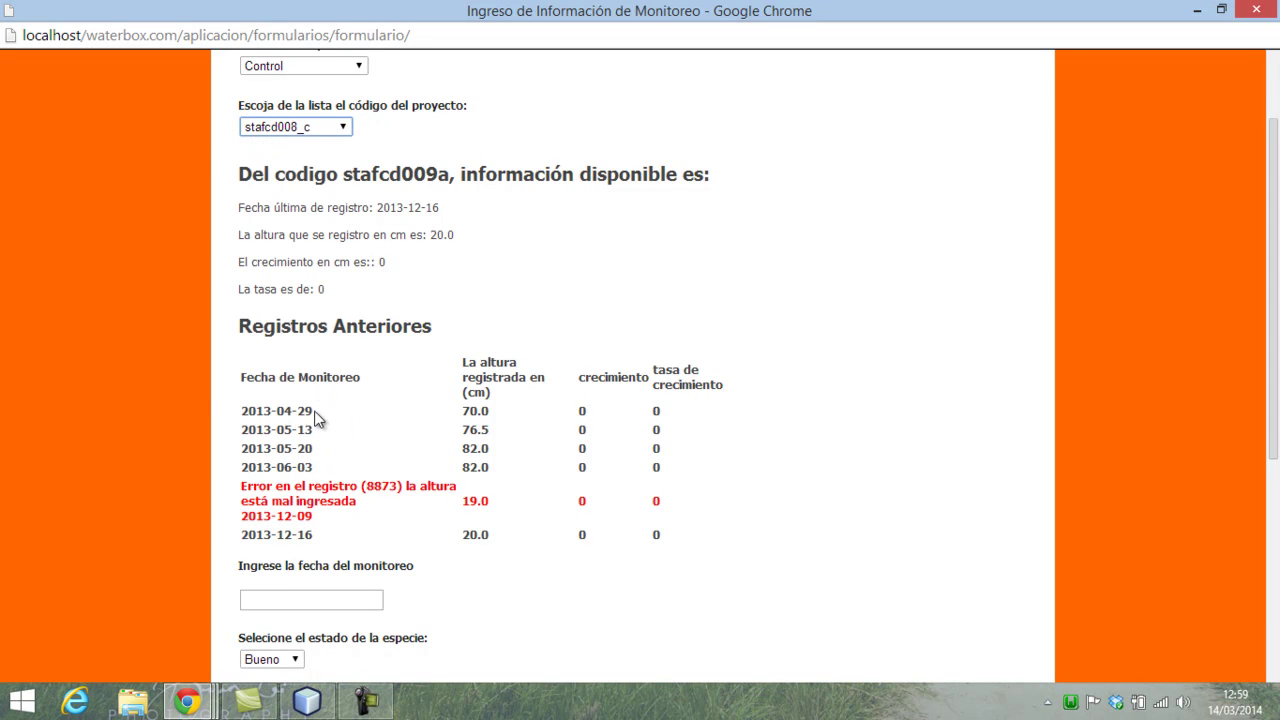
left_click(343, 127)
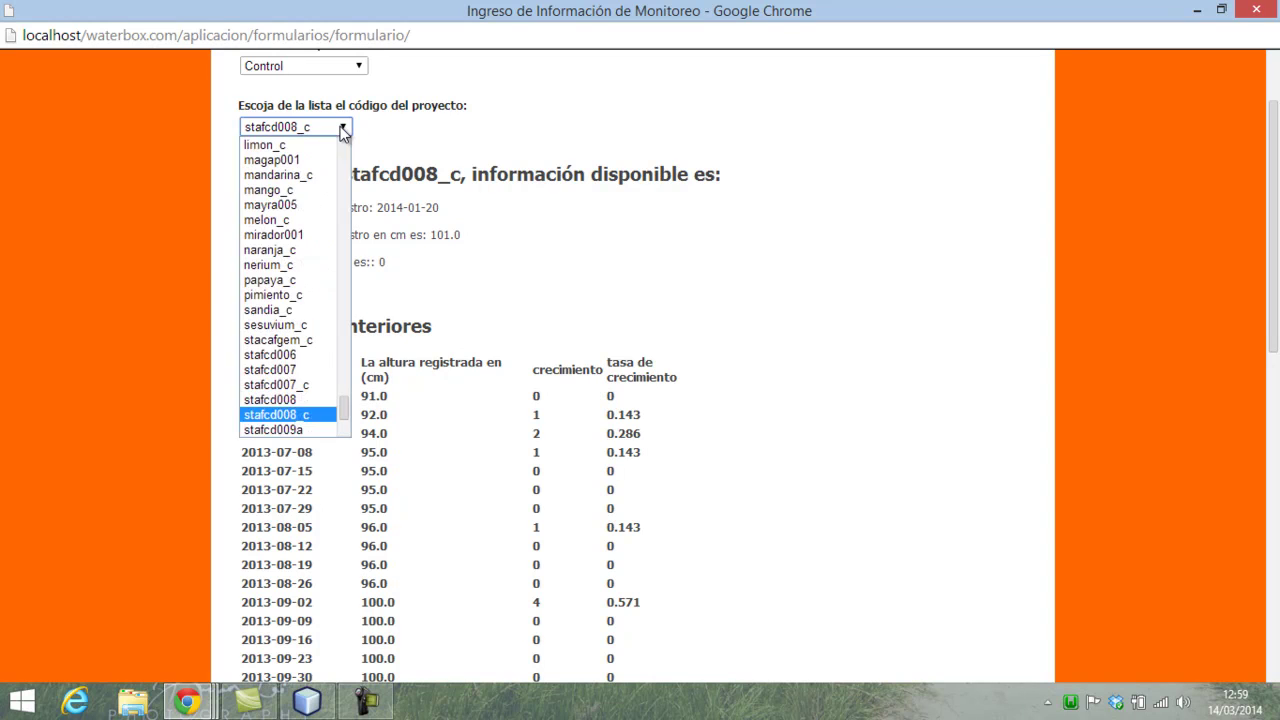
left_click(276, 436)
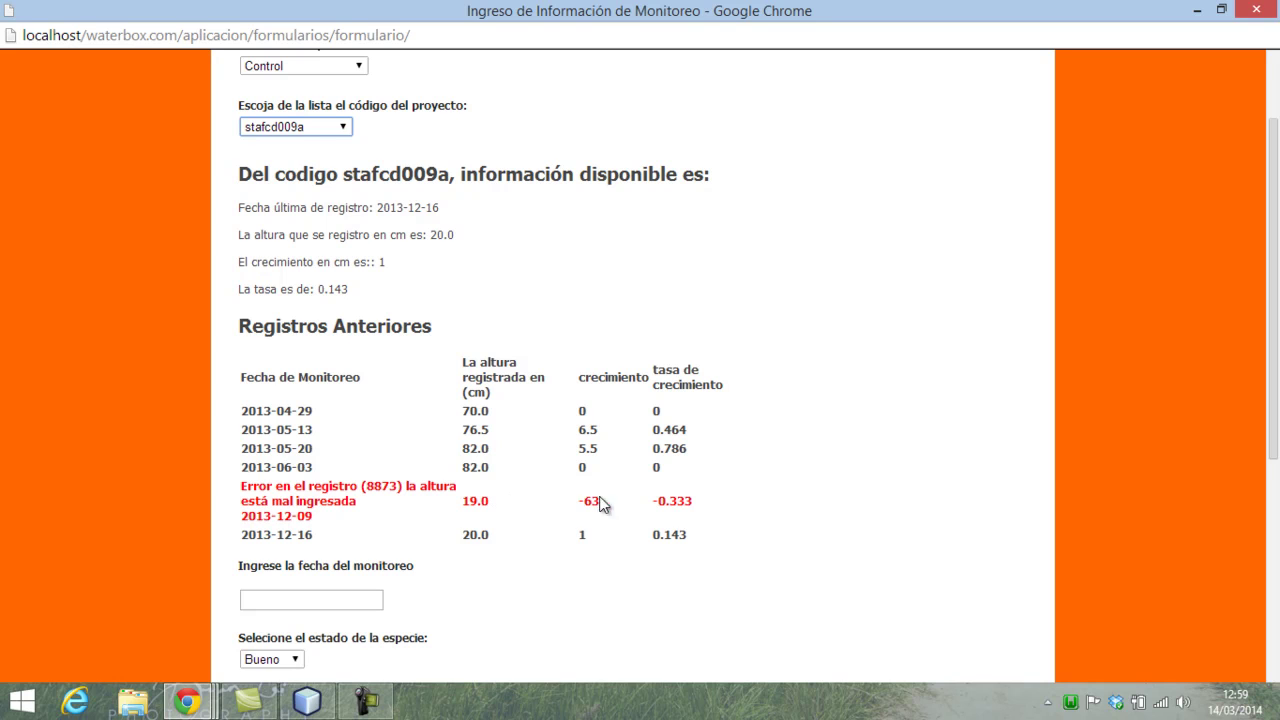
- Copy the record number 8873 from the red error line
left_click_drag(368, 484, 396, 483)
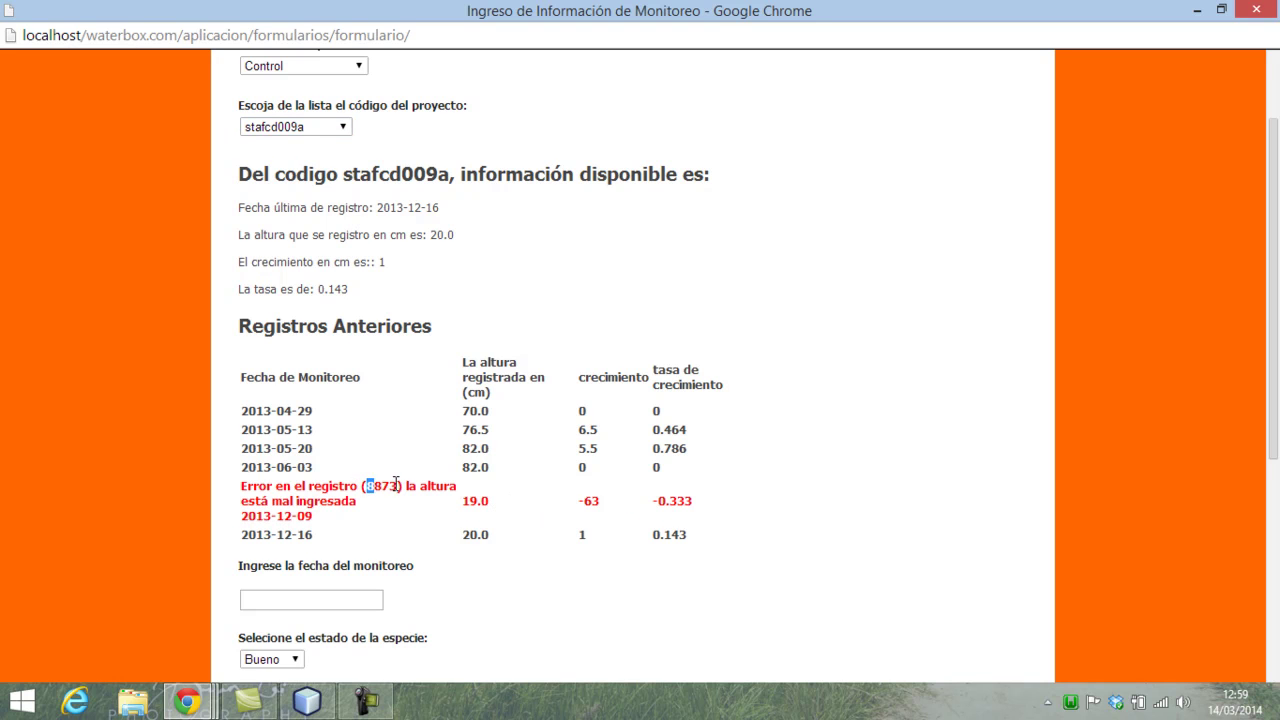
right_click(376, 490)
left_click(418, 492)
- Close the entry form and reload the Monitoreo Registro table
left_click(1245, 16)
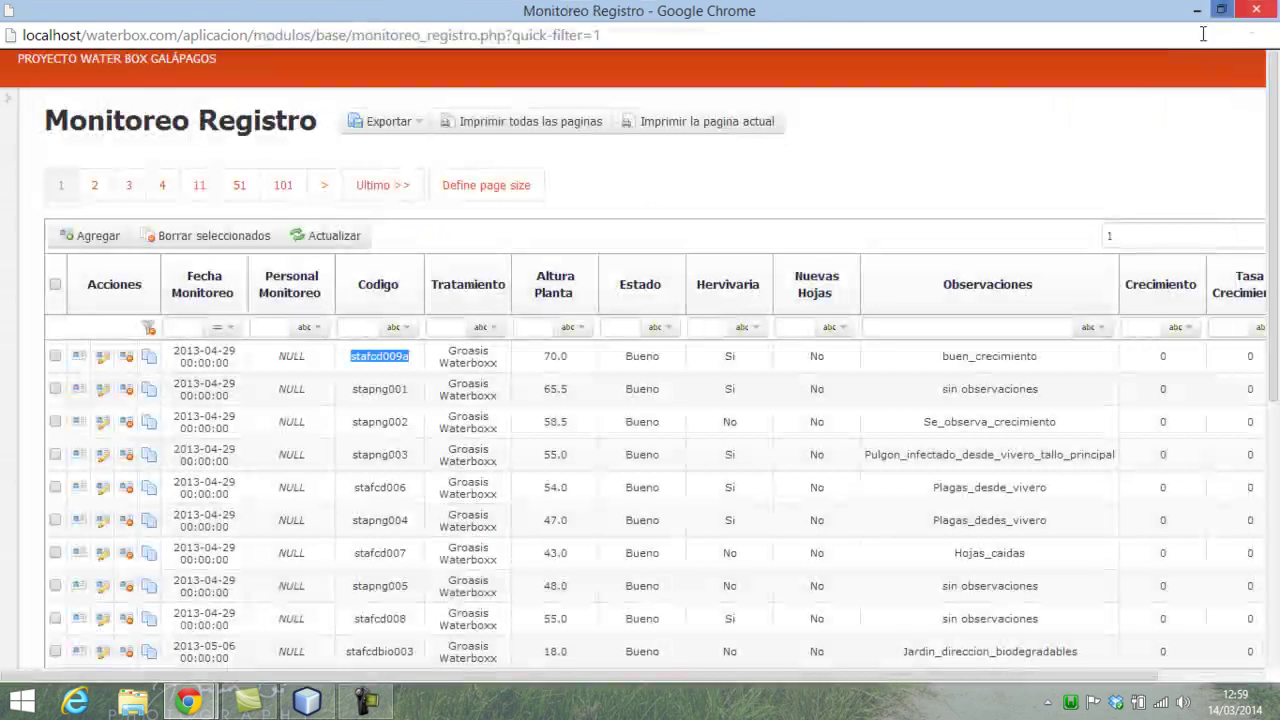
left_click(1121, 230)
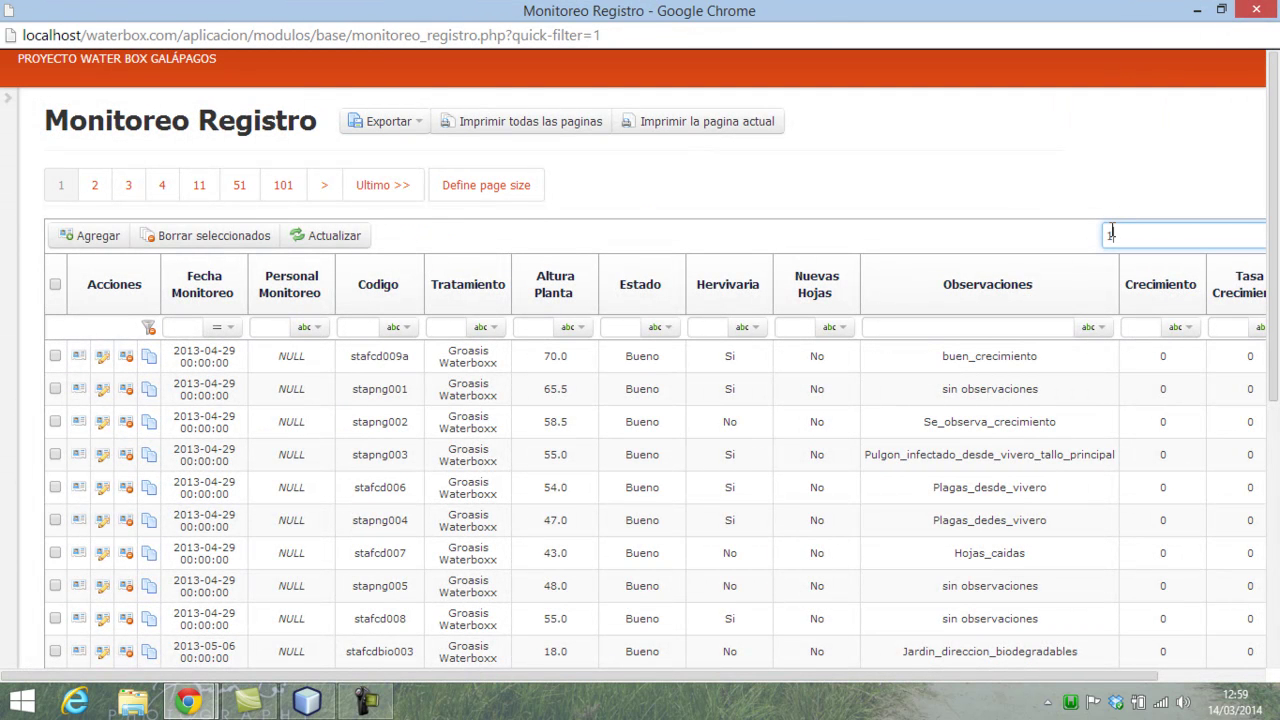
left_click(308, 236)
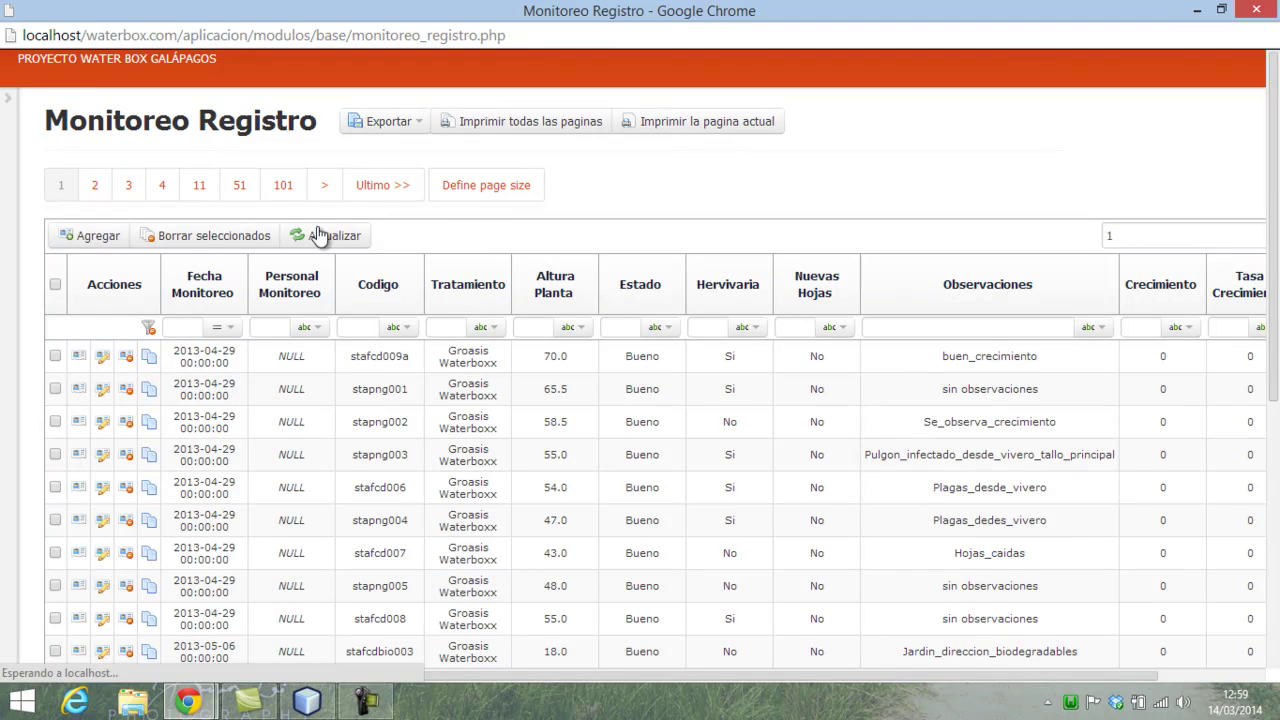
left_click(320, 235)
- Filter Monitoreo Registro to record 8873 by replacing the search text
double_click(1190, 235)
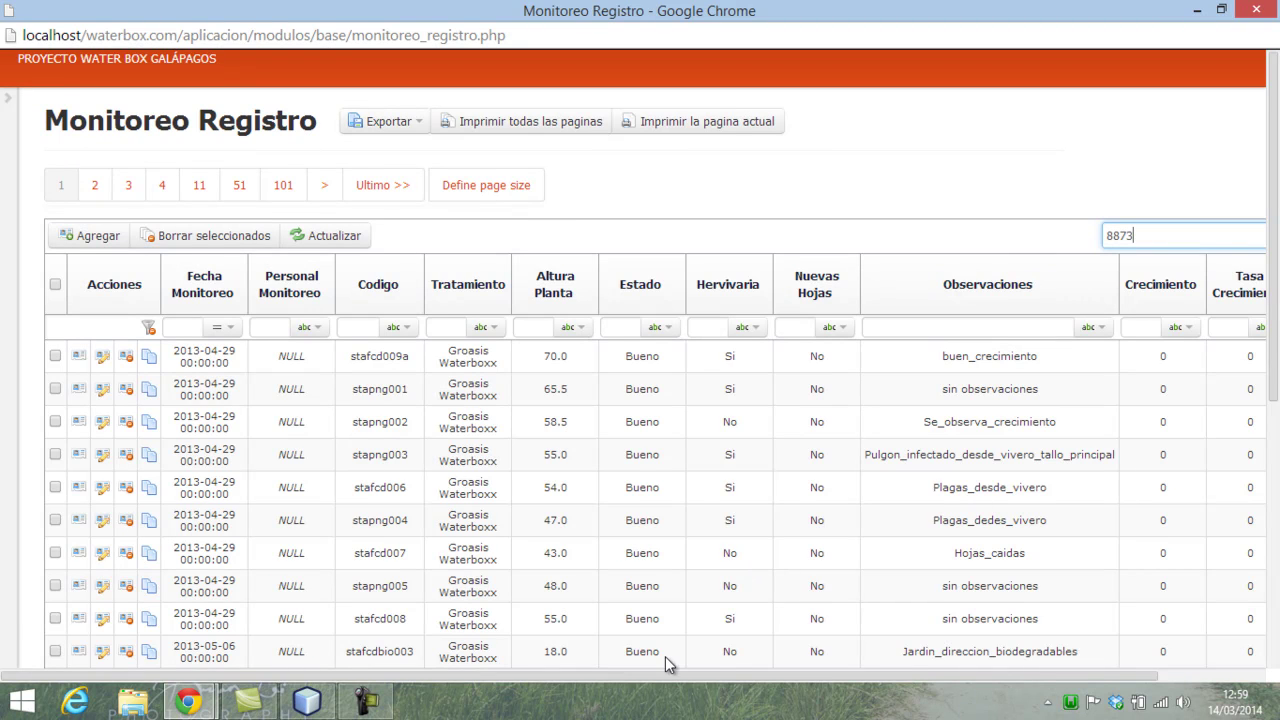
left_click_drag(665, 676, 780, 676)
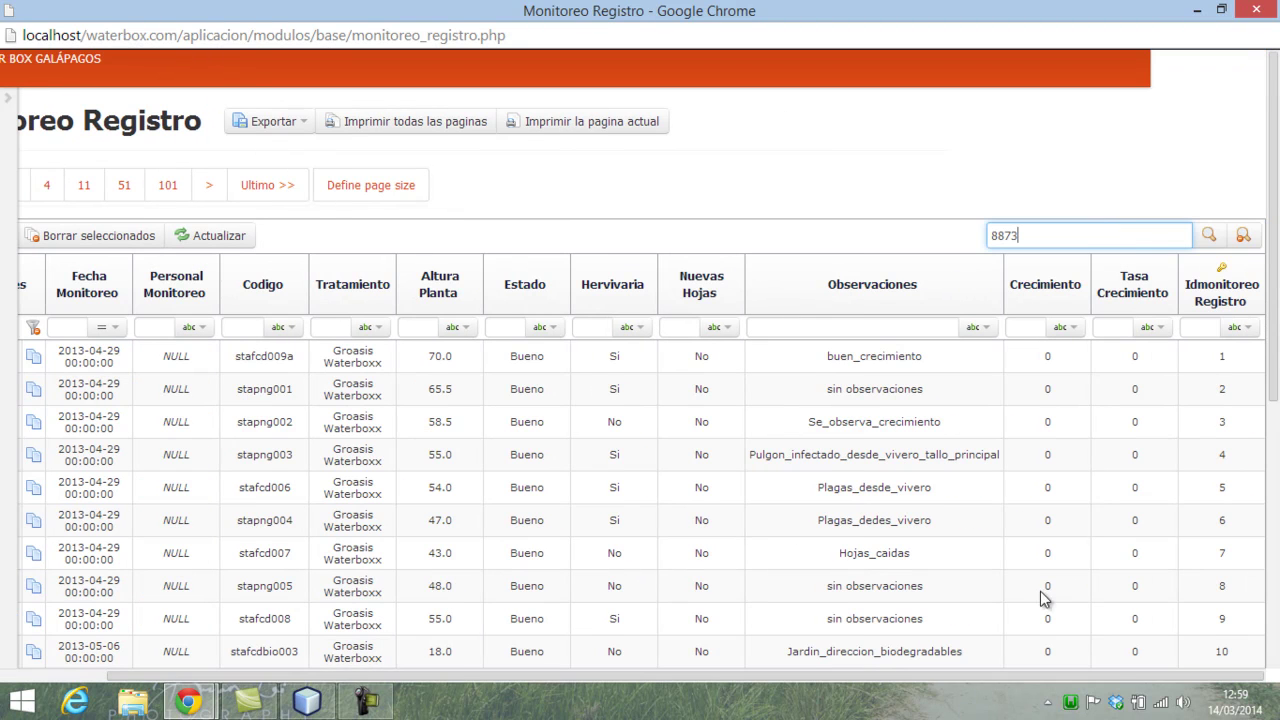
left_click(1210, 238)
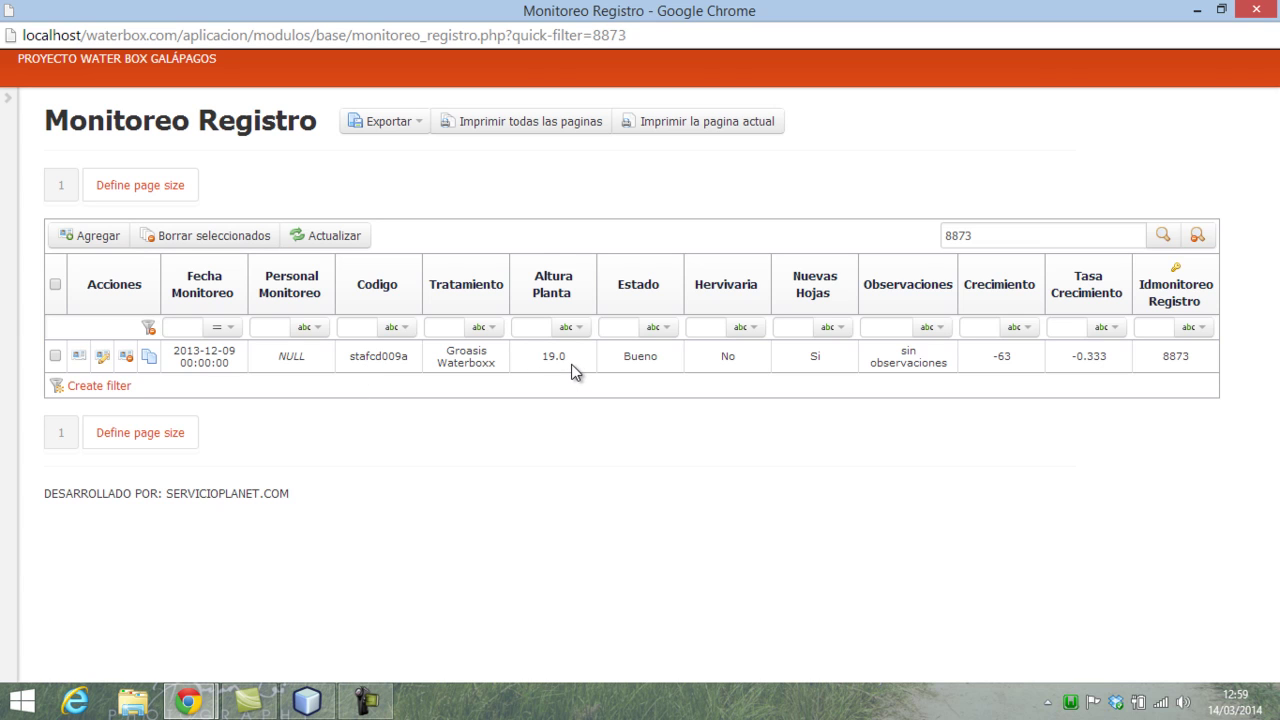
left_click(204, 700)
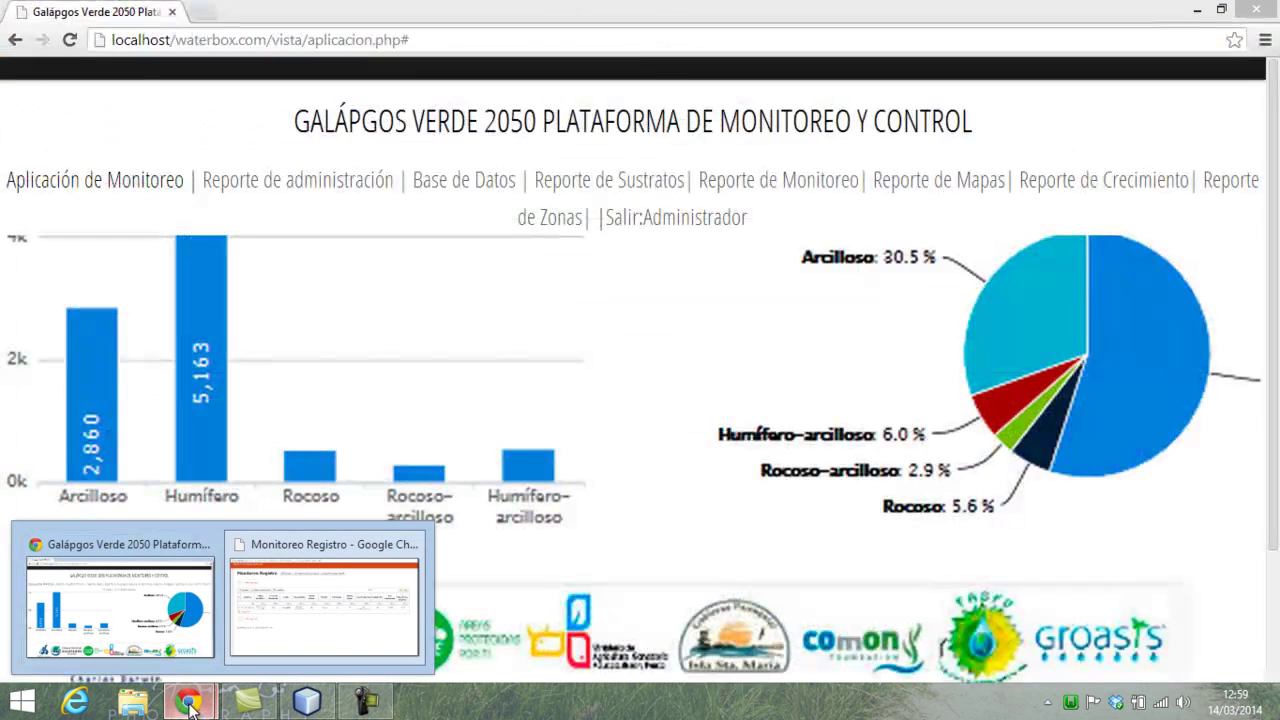
left_click(191, 709)
left_click(191, 709)
- From the main page, open the entry form and choose project stafcd009a to view its history
left_click(205, 601)
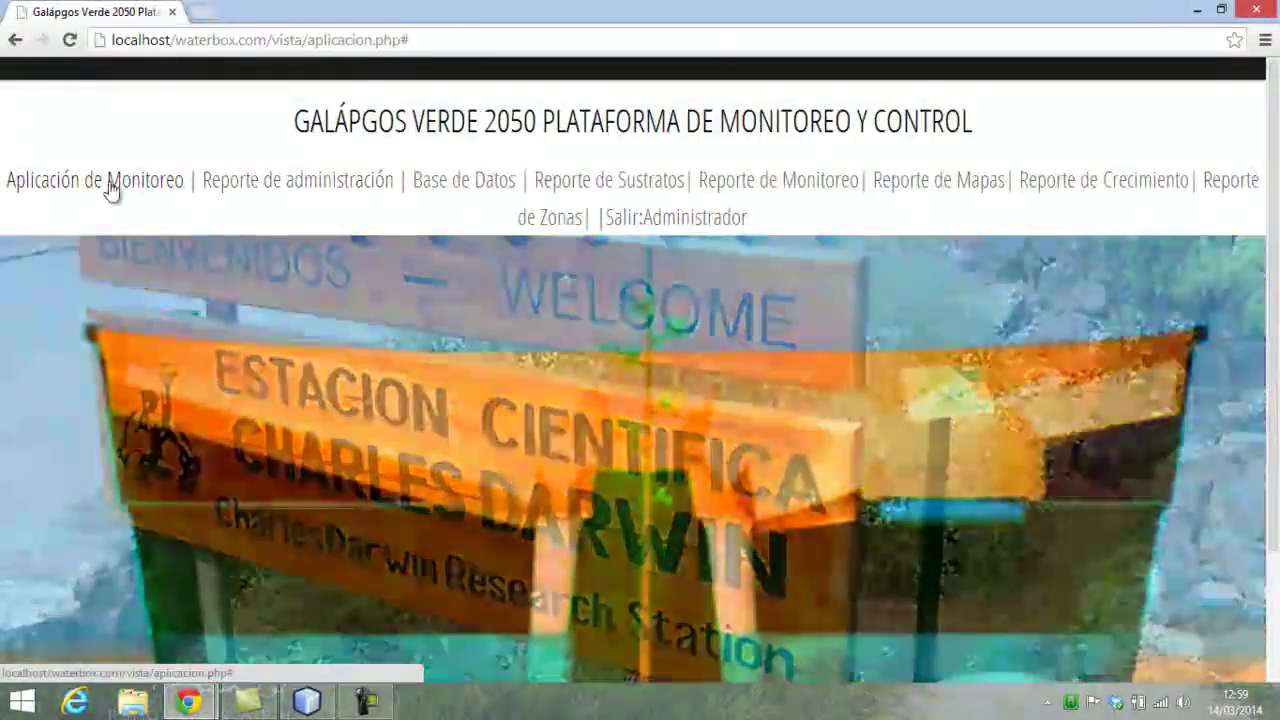
left_click(110, 189)
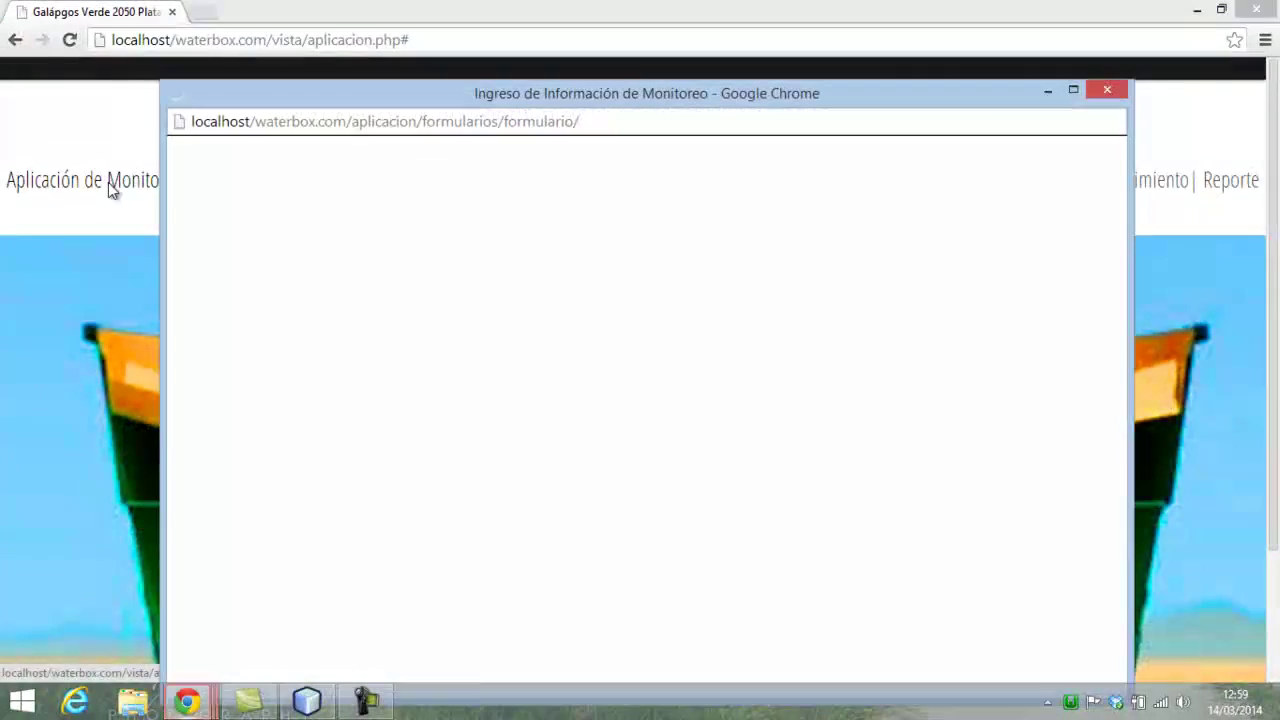
left_click(347, 334)
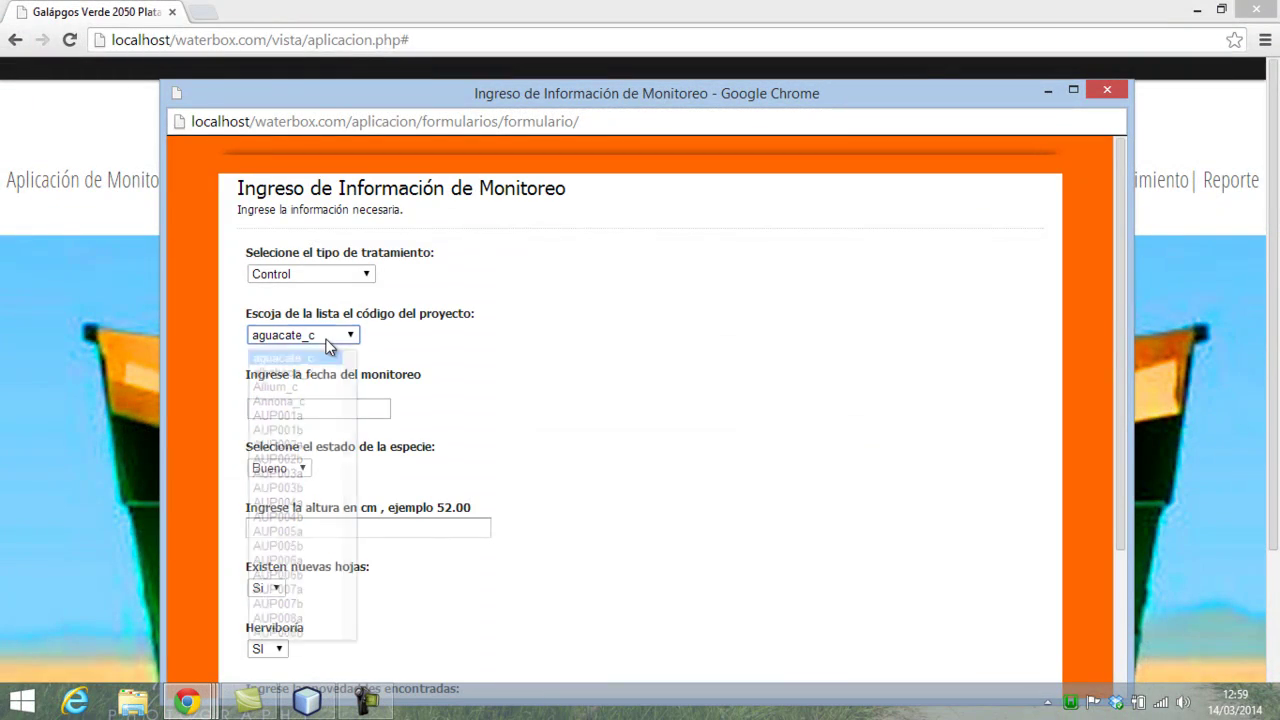
key("s")
key("Down")
key("Down")
key("Down")
key("Down")
key("Down")
key("Down")
key("Down")
key("Down")
key("Down")
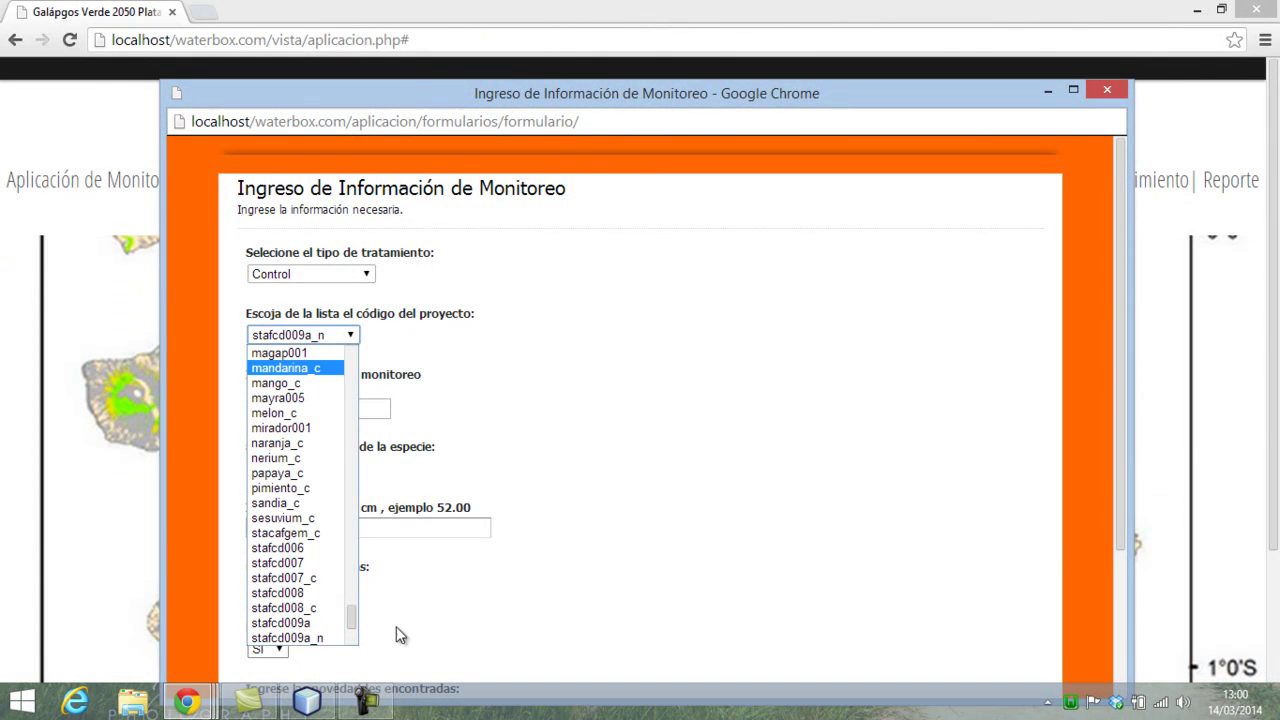
left_click(322, 622)
scroll(616, 560, "down", 2)
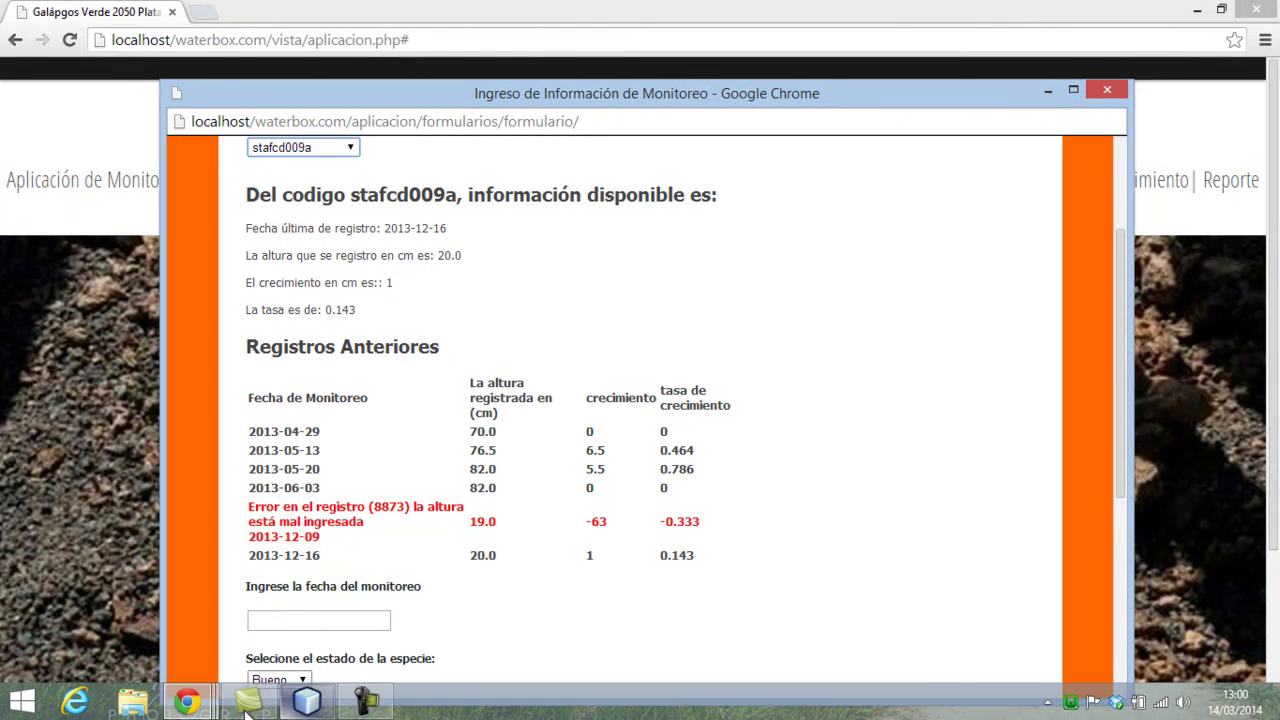
- Edit record 8873, changing Altura Planta from 19.0 to 82, and save with Grabar
mouse_move(186, 700)
left_click(410, 596)
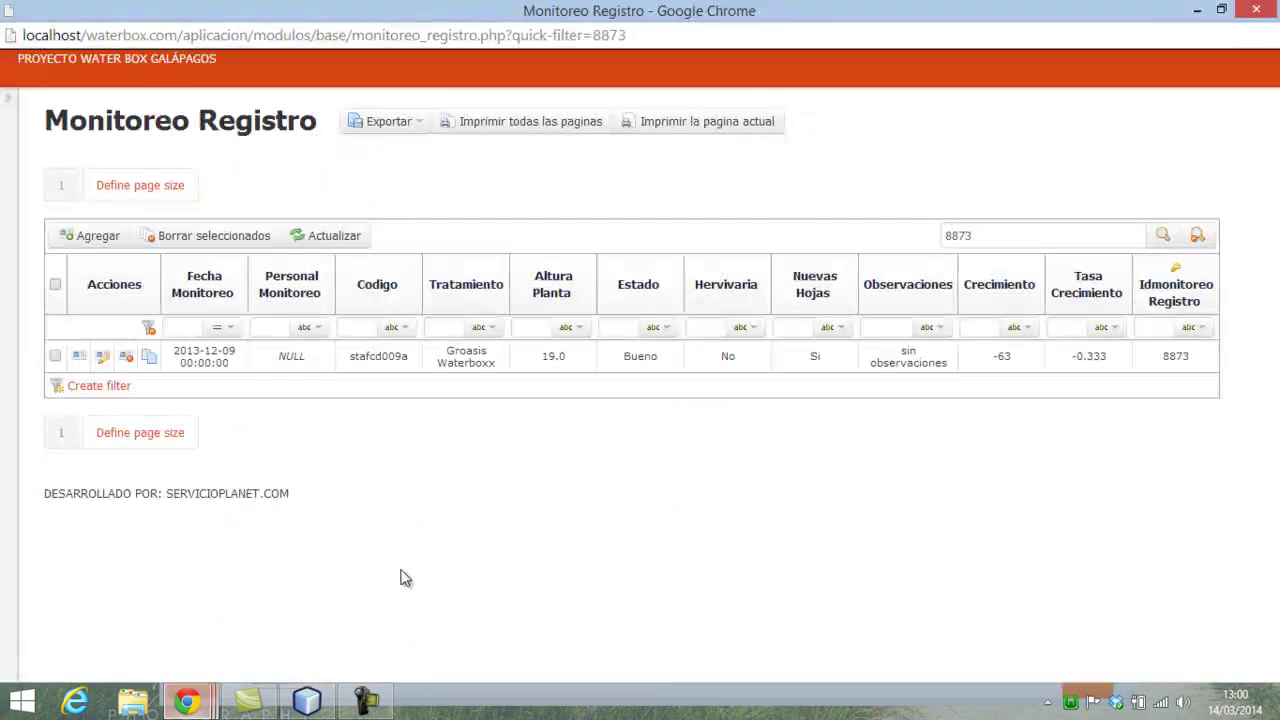
left_click(101, 357)
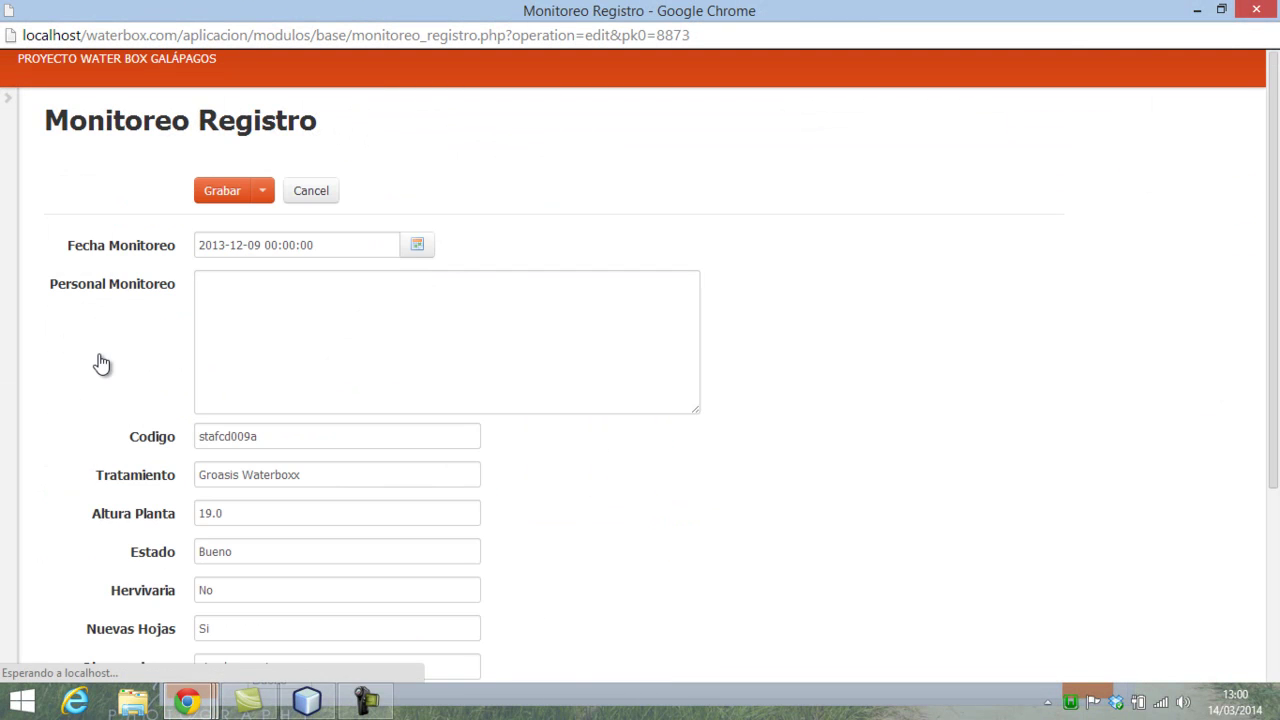
scroll(282, 454, "down", 3)
double_click(224, 237)
type("82")
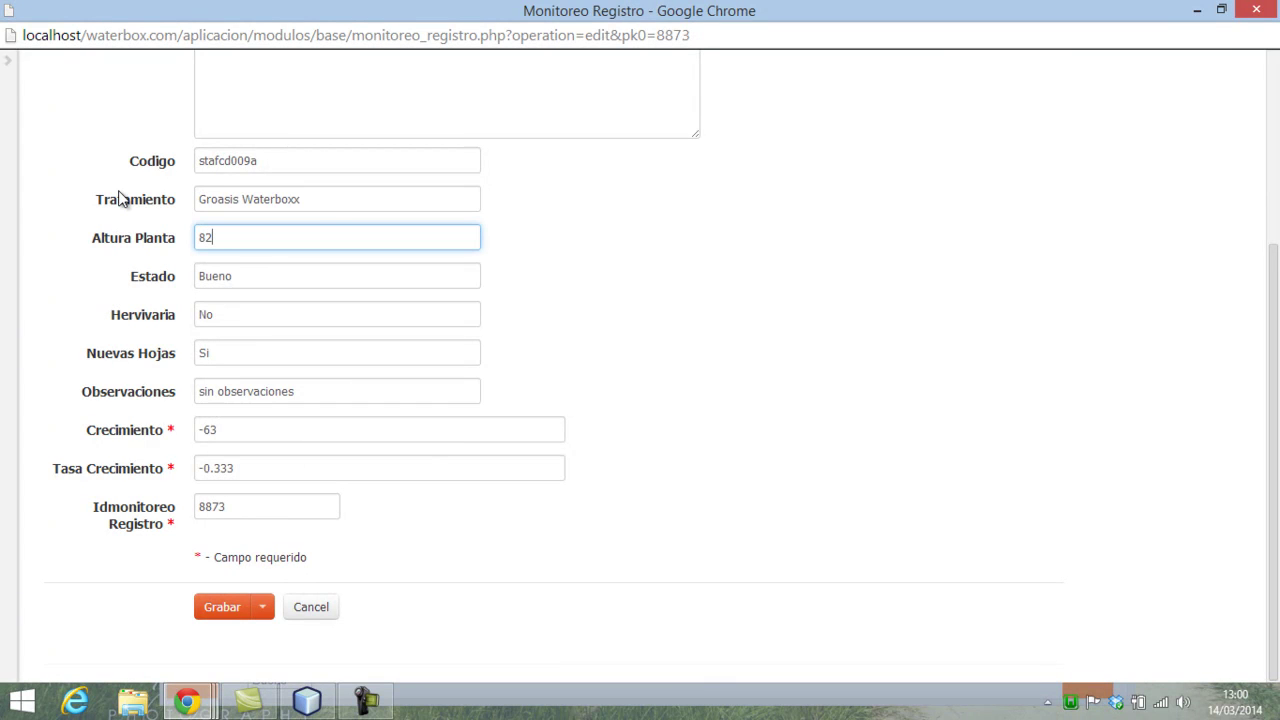
left_click(226, 607)
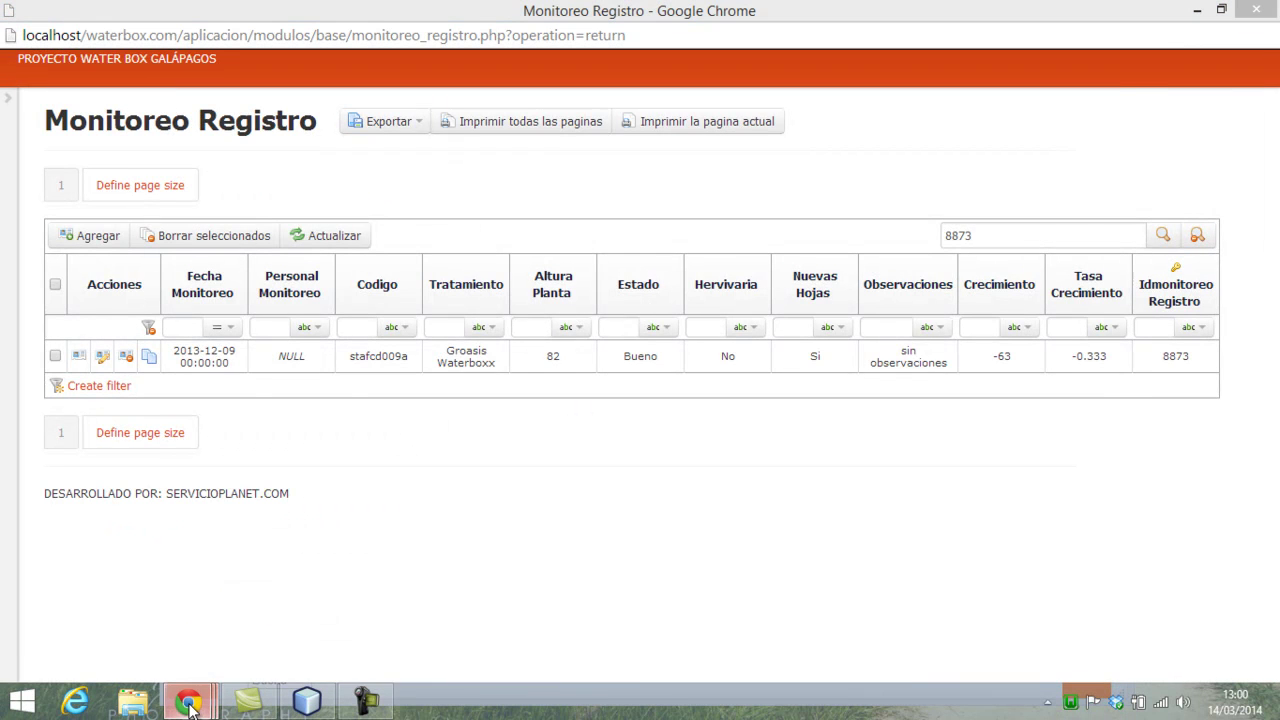
- Refresh stafcd009a's history via stafcd008_c so the 2013-12-09 record shows 82 cm and record 9408 is flagged
mouse_move(190, 702)
left_click(514, 587)
scroll(440, 400, "up", 2)
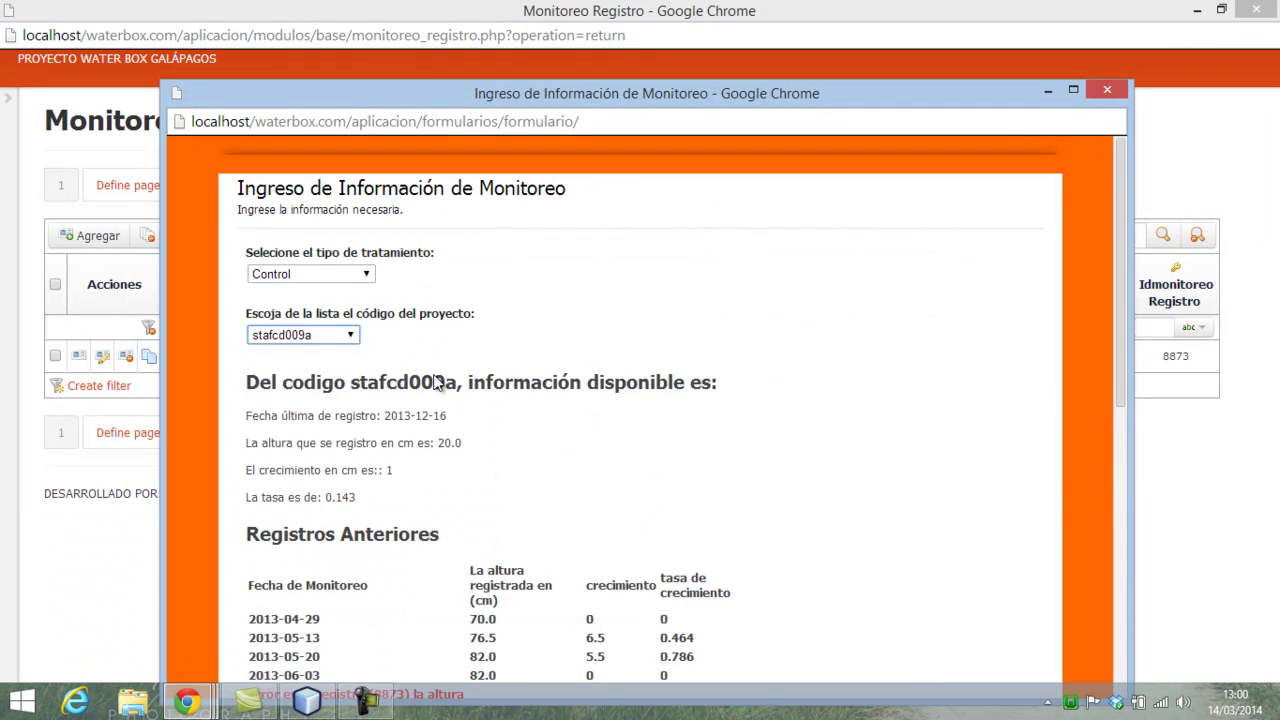
left_click(352, 338)
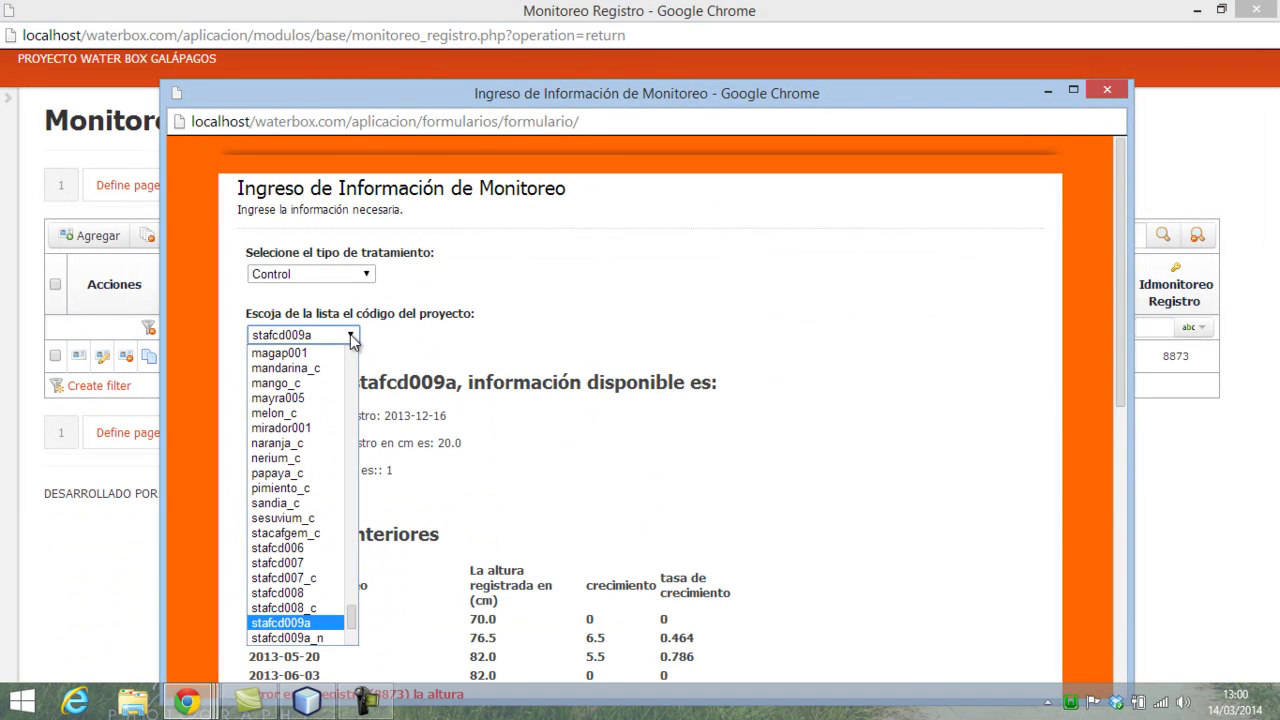
left_click(288, 607)
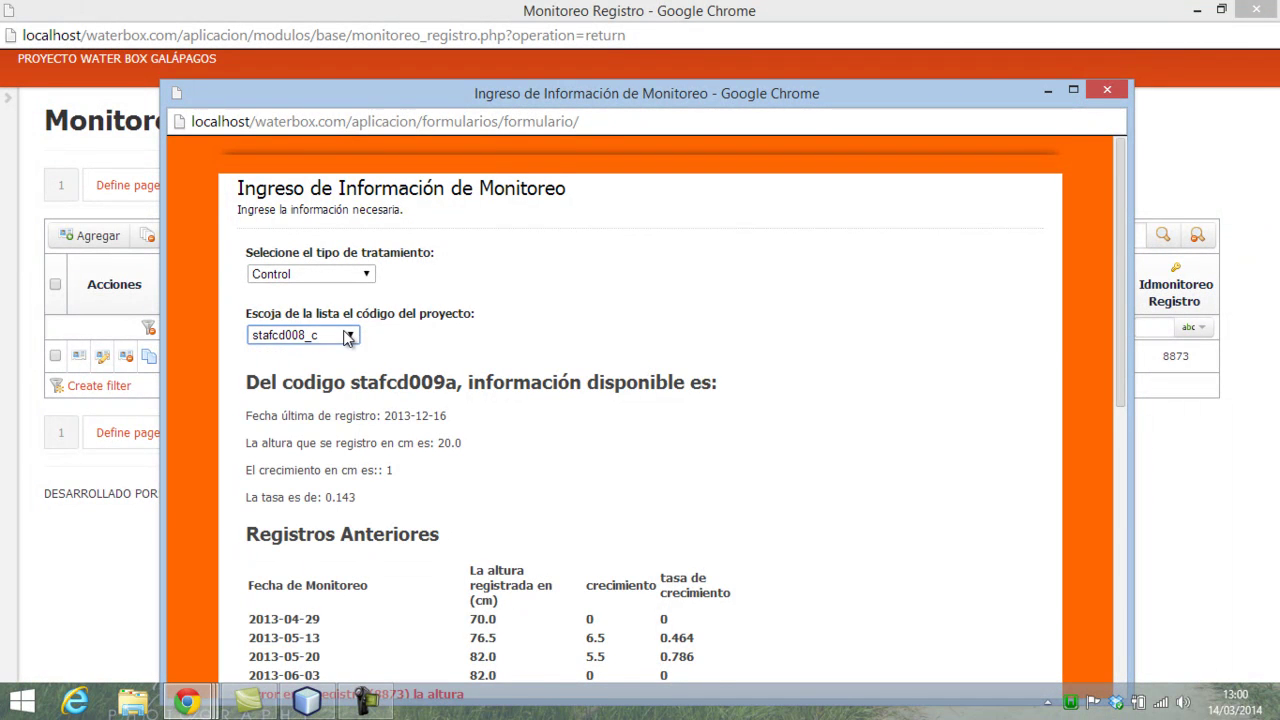
left_click(358, 338)
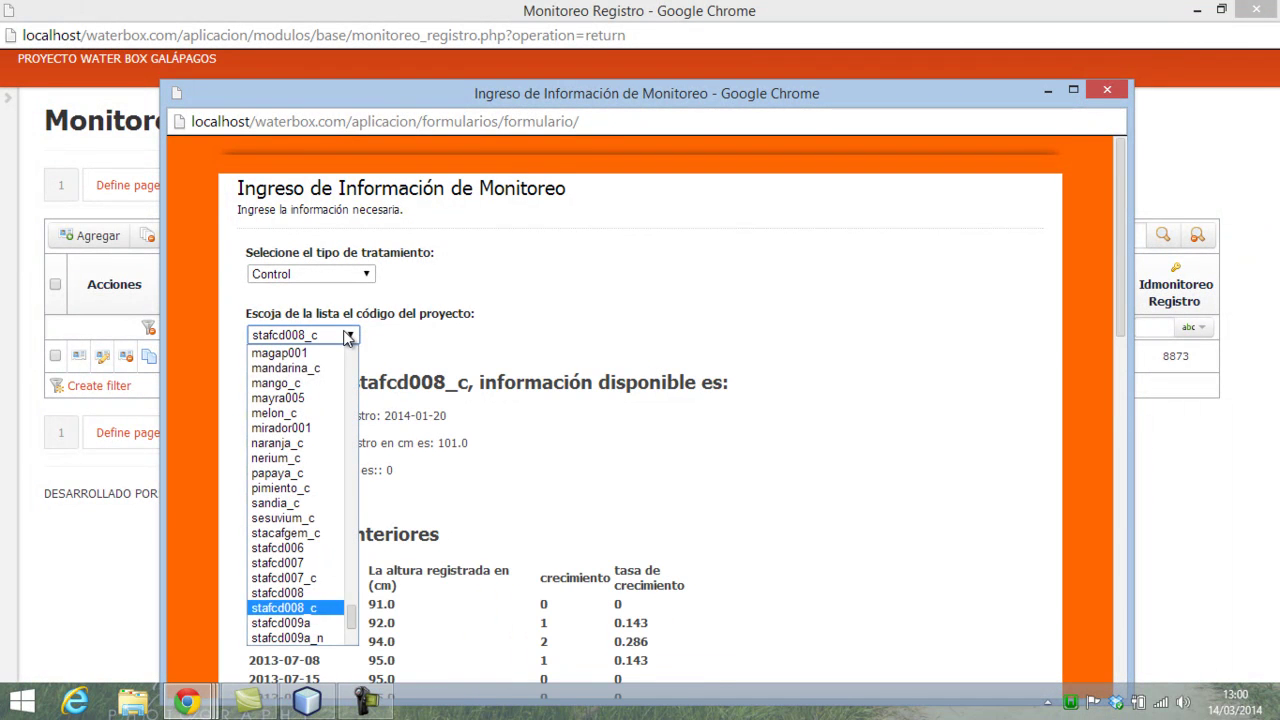
left_click(313, 624)
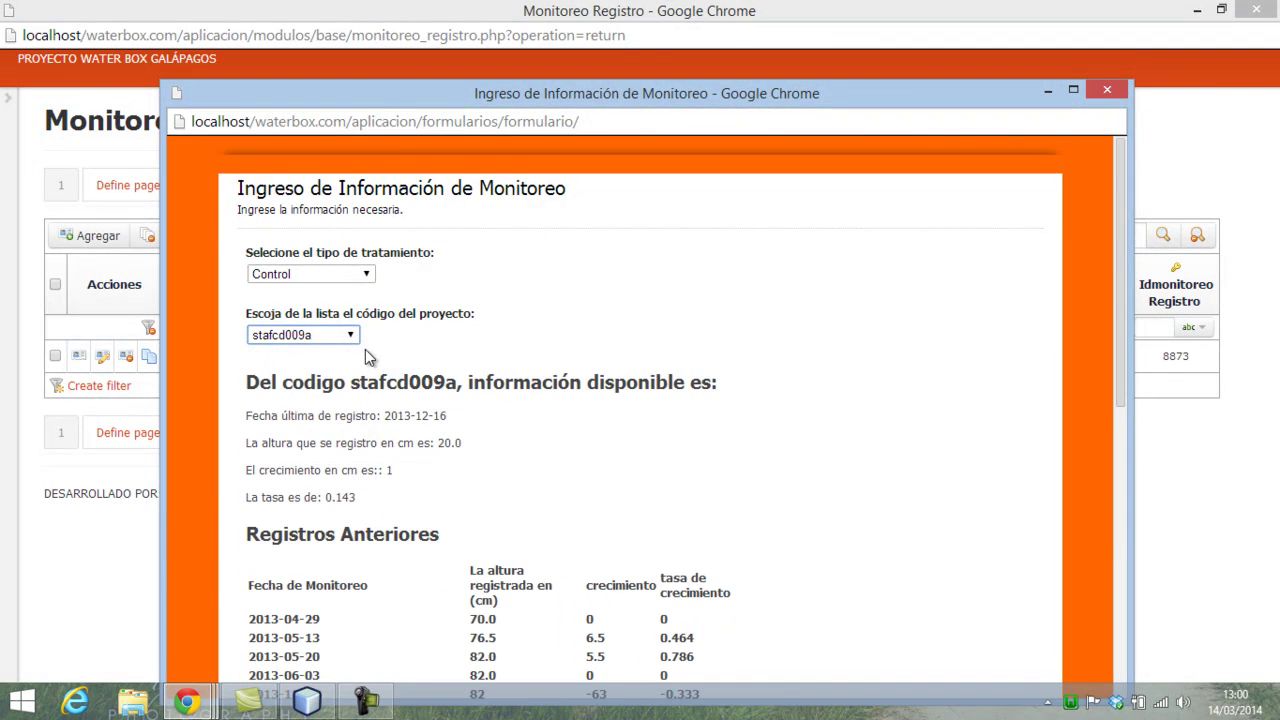
scroll(523, 528, "down", 3)
scroll(520, 530, "up", 2)
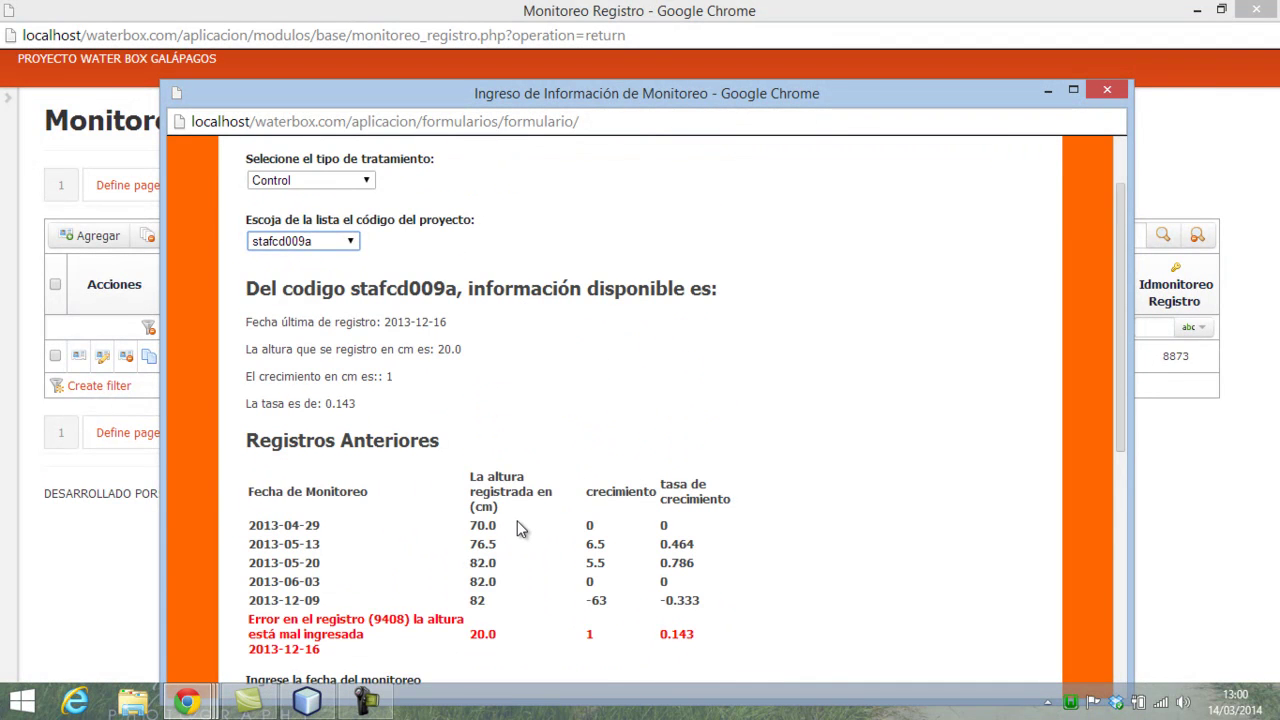
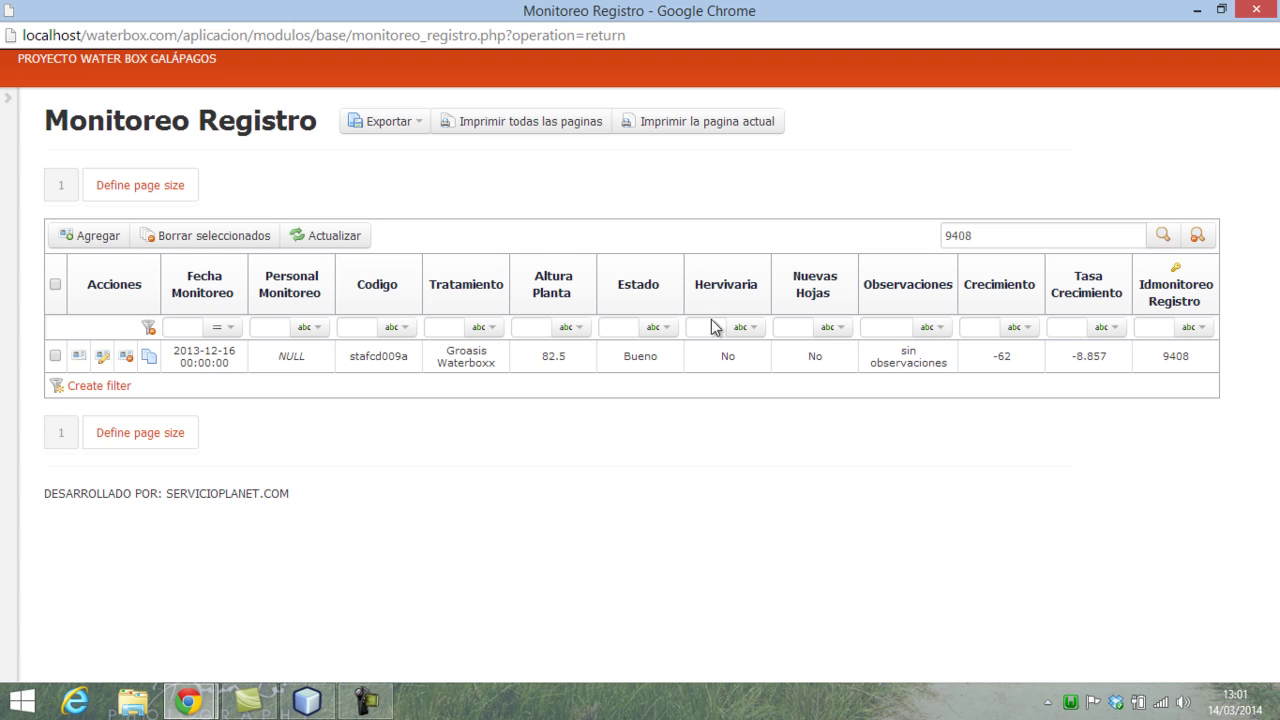
- Expand the MENU DE PAGINAS sidebar next to the 9408 search result
left_click(7, 108)
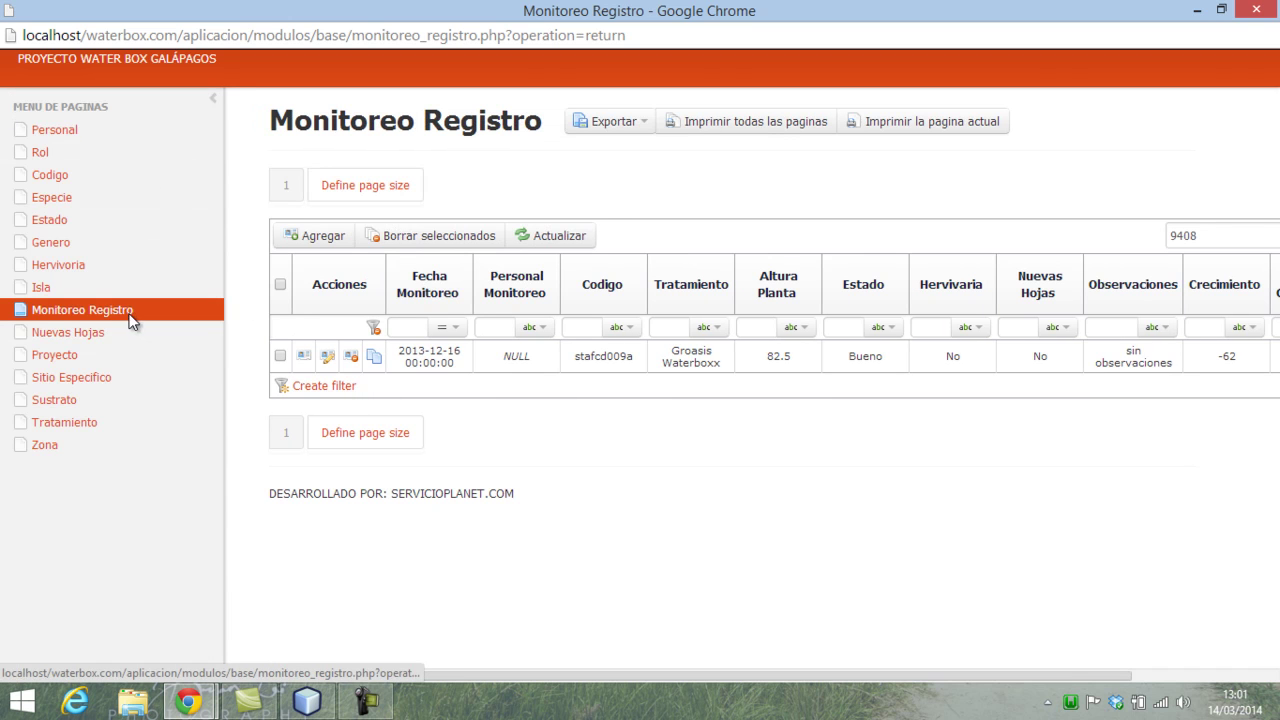
- Set the Monitoreo Registro page size to ALL and save the change
left_click(355, 184)
left_click(403, 257)
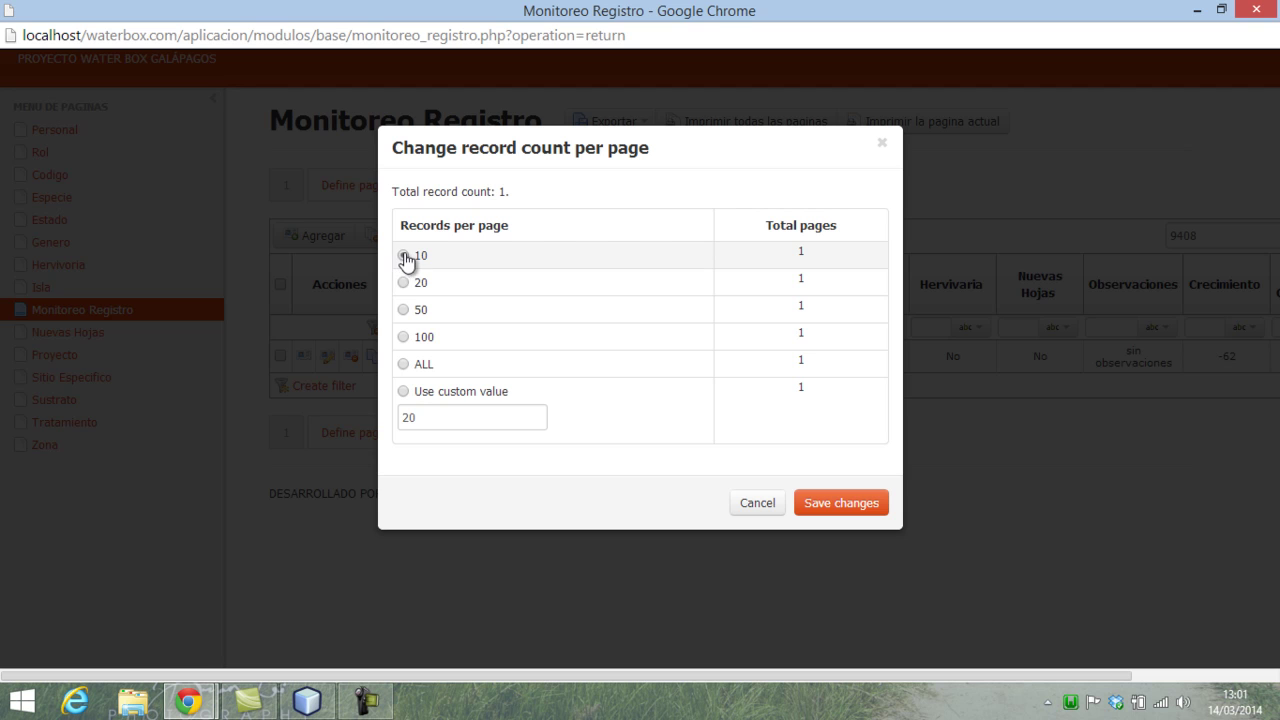
left_click(403, 283)
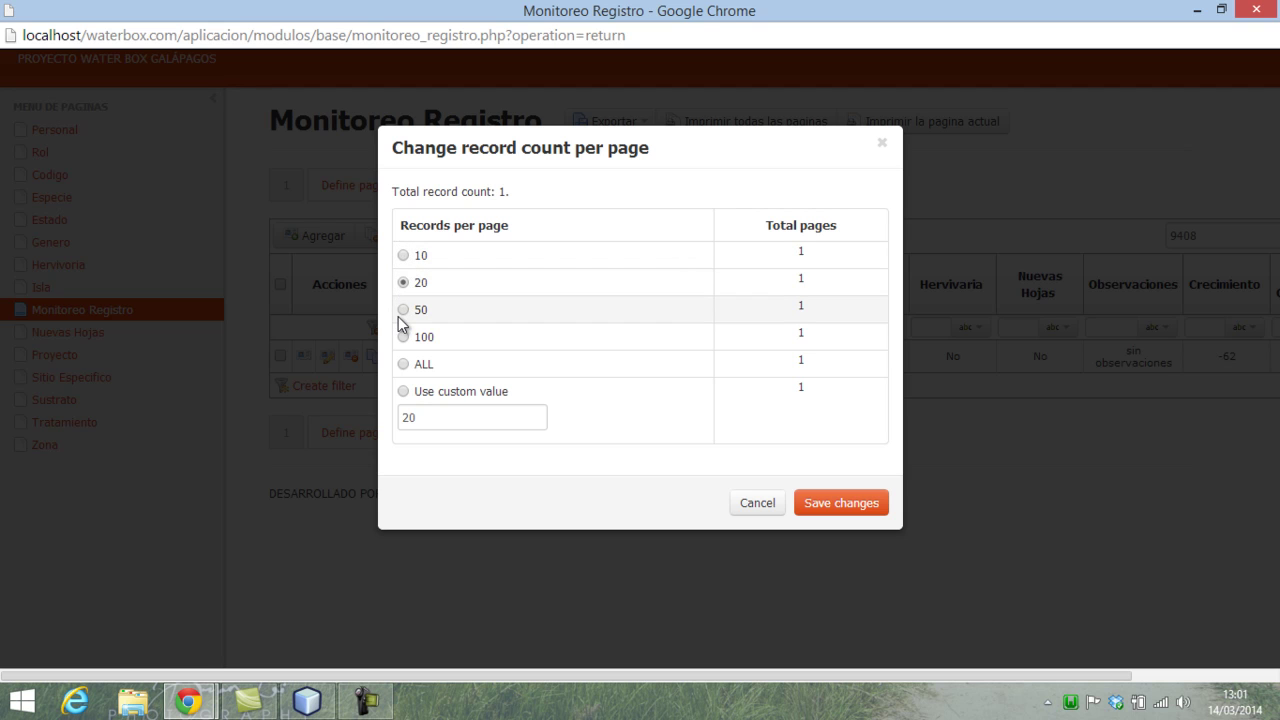
left_click(403, 365)
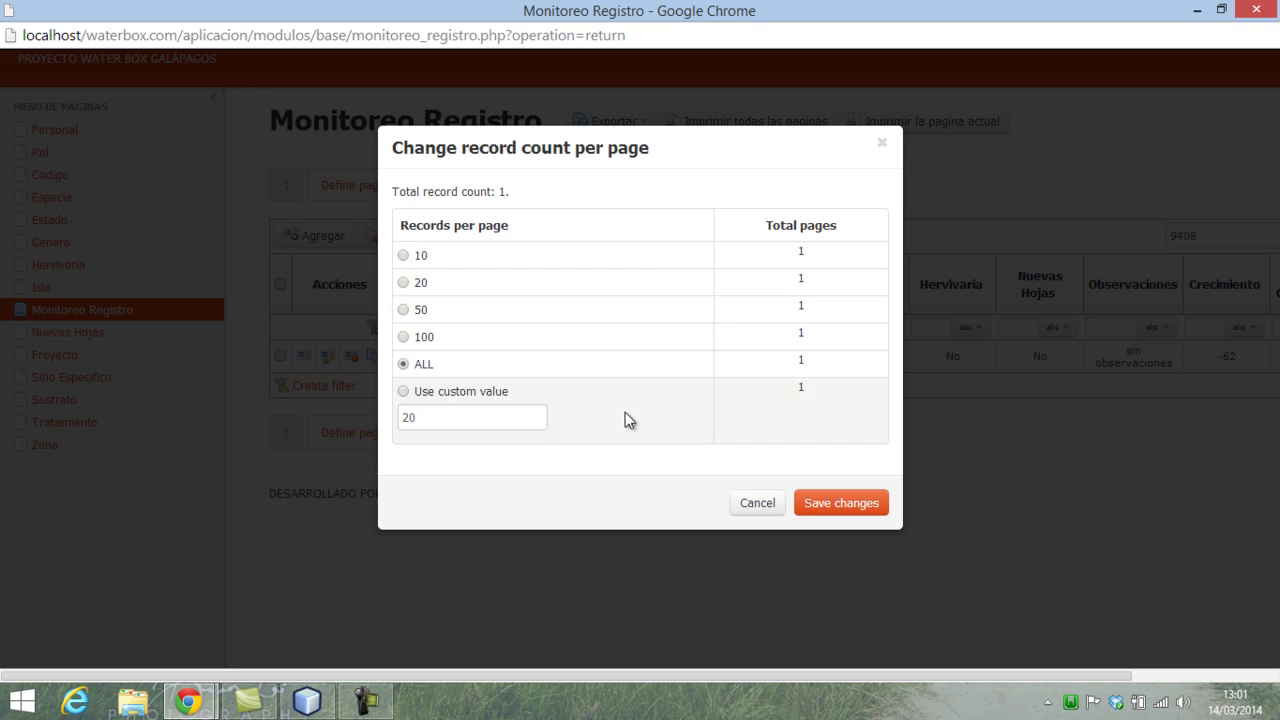
left_click(879, 512)
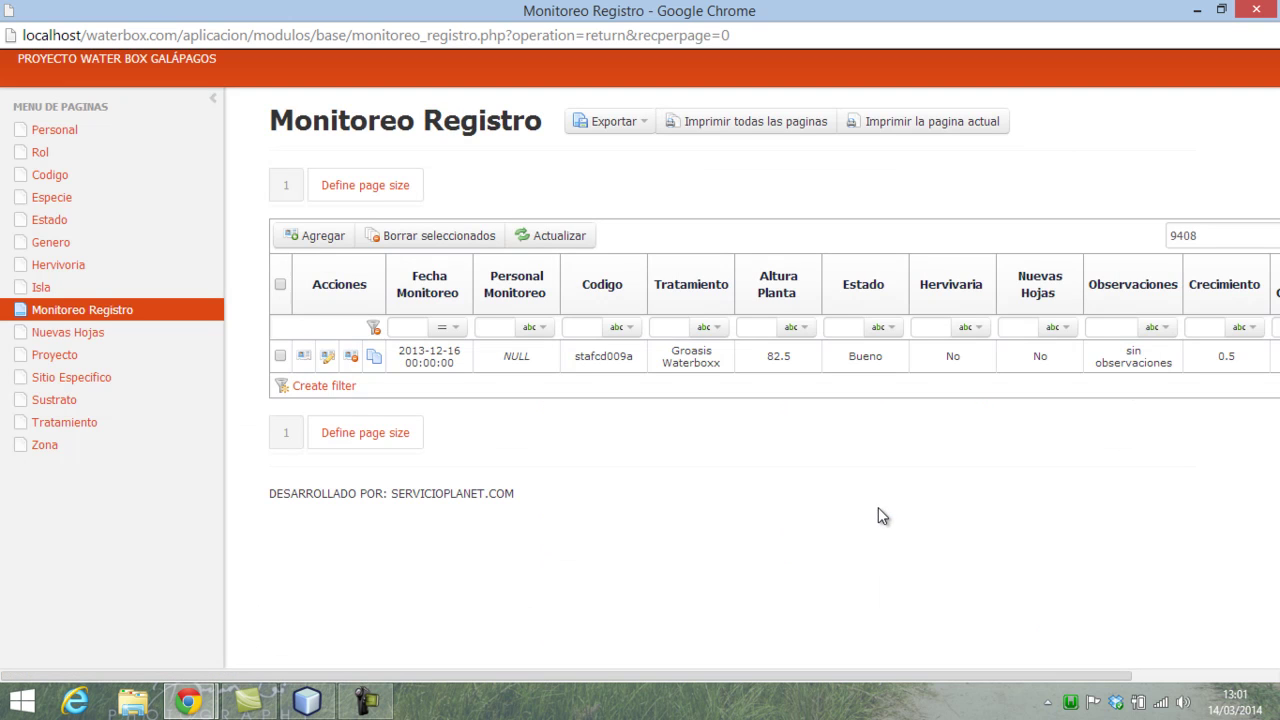
- Clear 9408 from the Quick search box
double_click(1170, 235)
key("BackSpace")
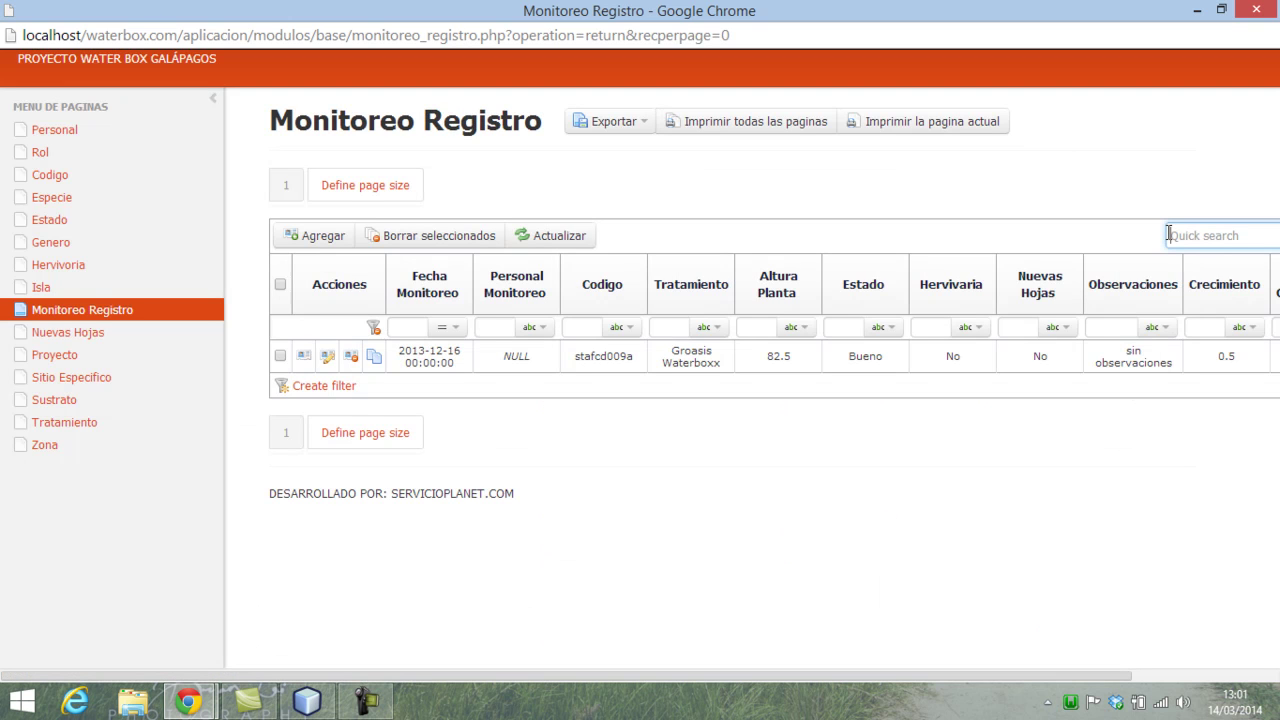
left_click(902, 529)
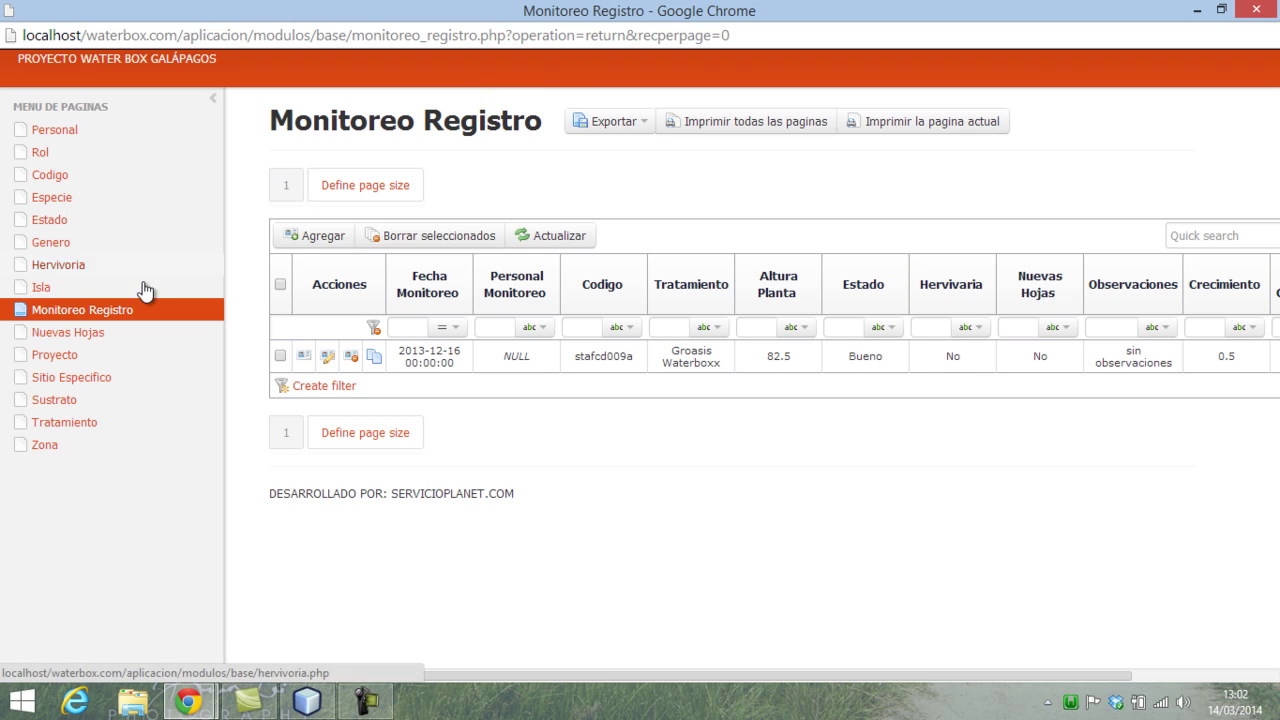
left_click(88, 340)
left_click(94, 314)
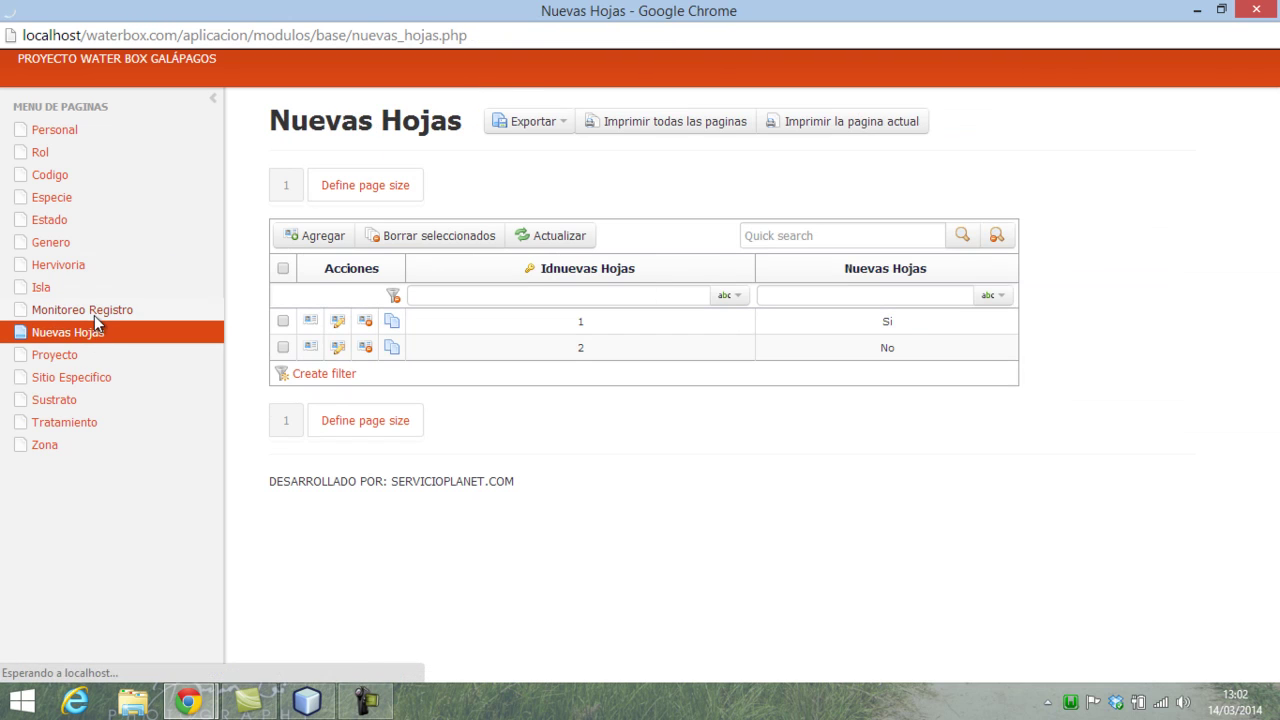
left_click(1213, 233)
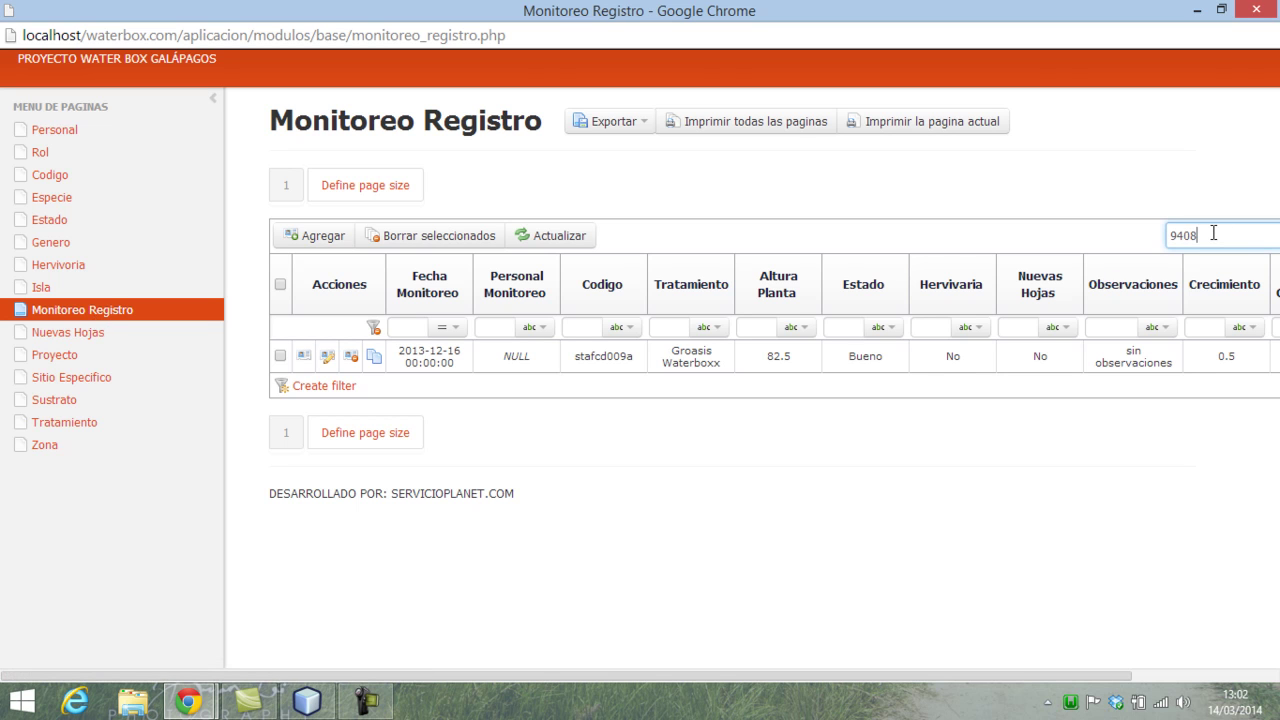
key("BackSpace")
key("BackSpace")
left_click(693, 519)
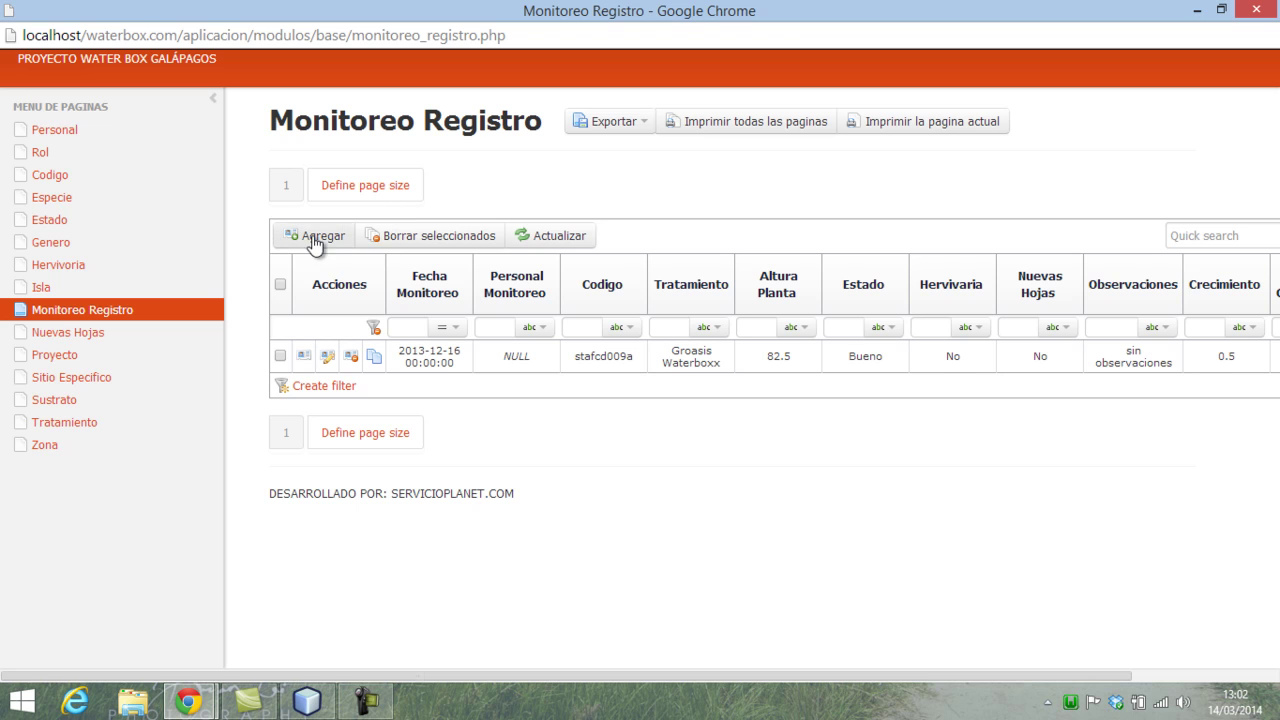
left_click(558, 237)
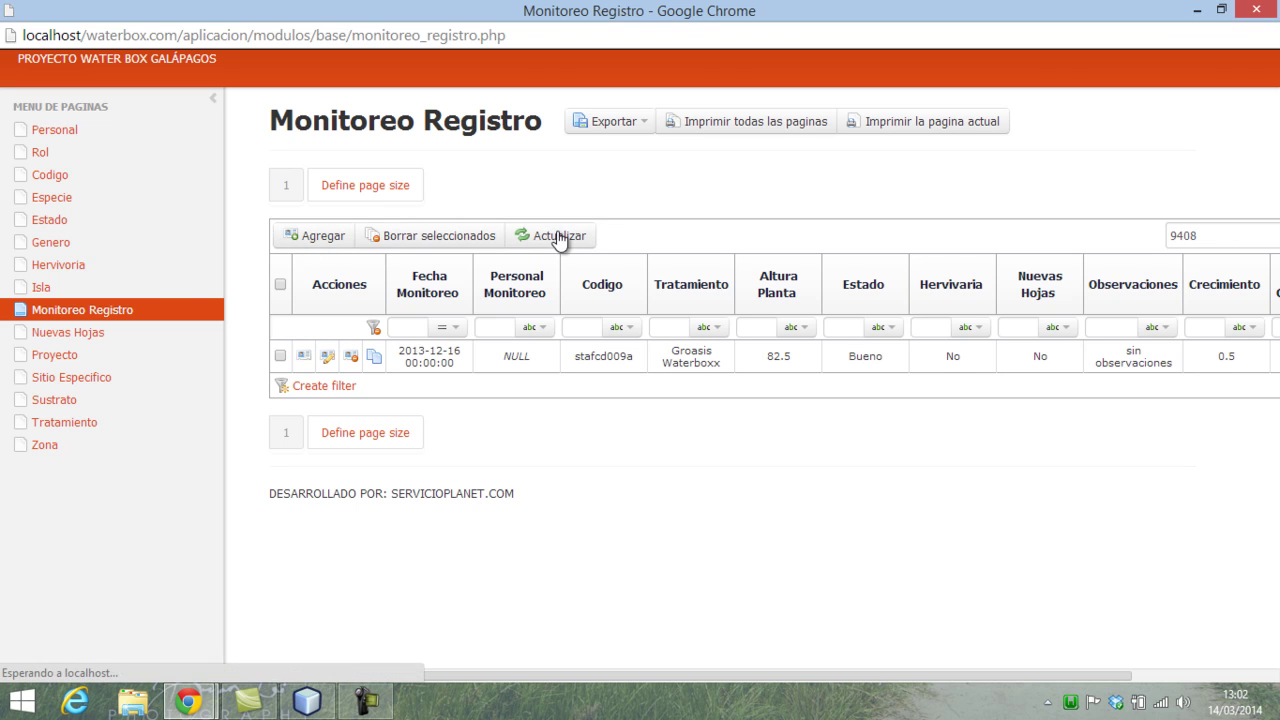
left_click(36, 287)
left_click(46, 314)
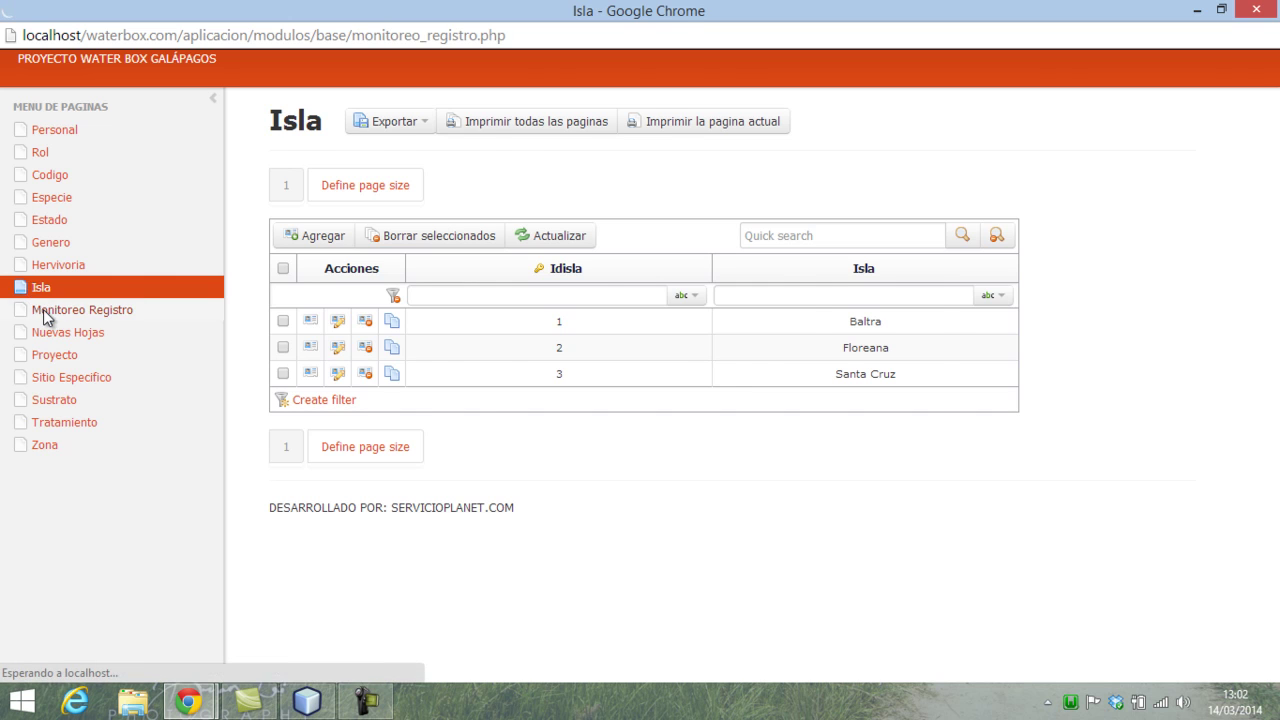
left_click_drag(1229, 237, 1147, 233)
key("BackSpace")
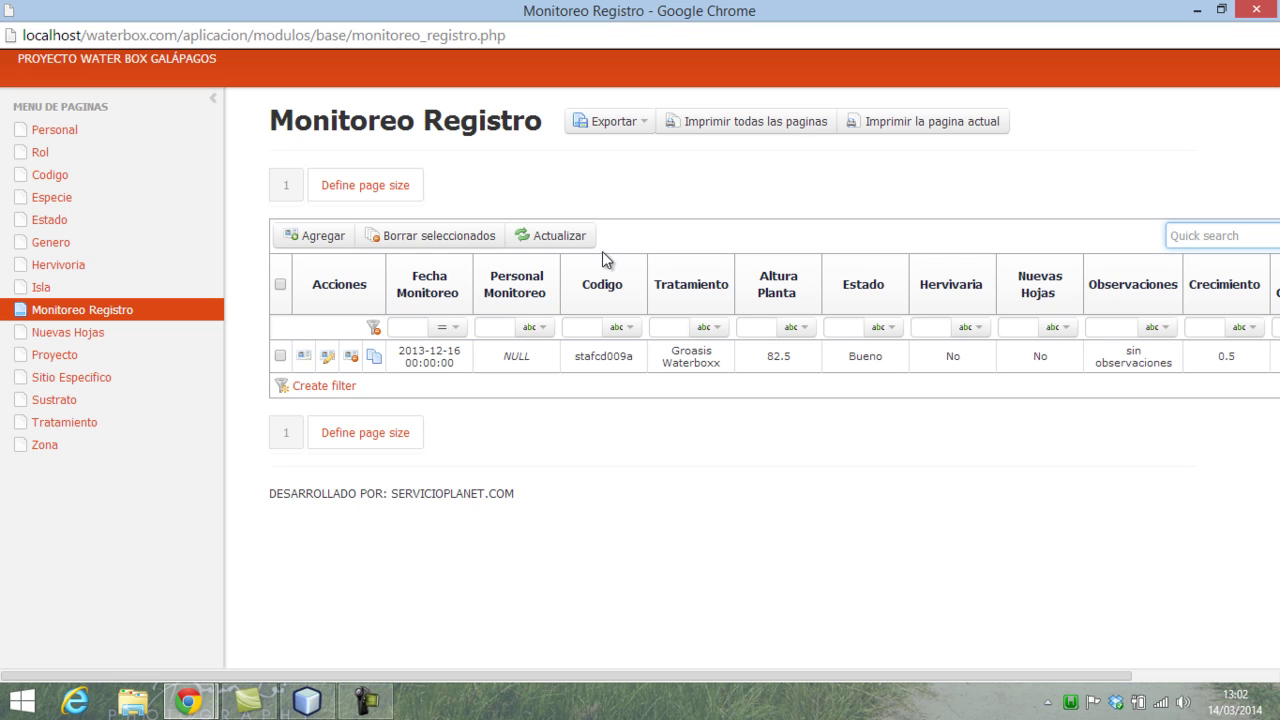
left_click_drag(609, 672, 797, 675)
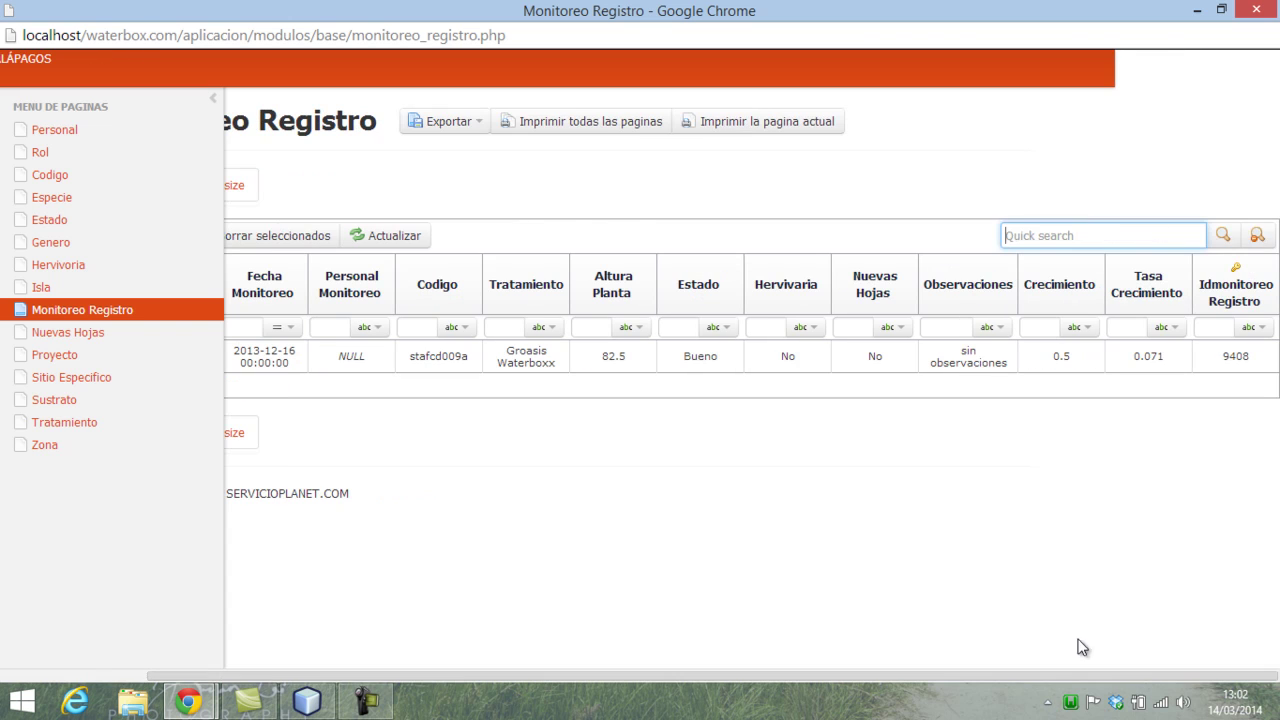
left_click(1257, 237)
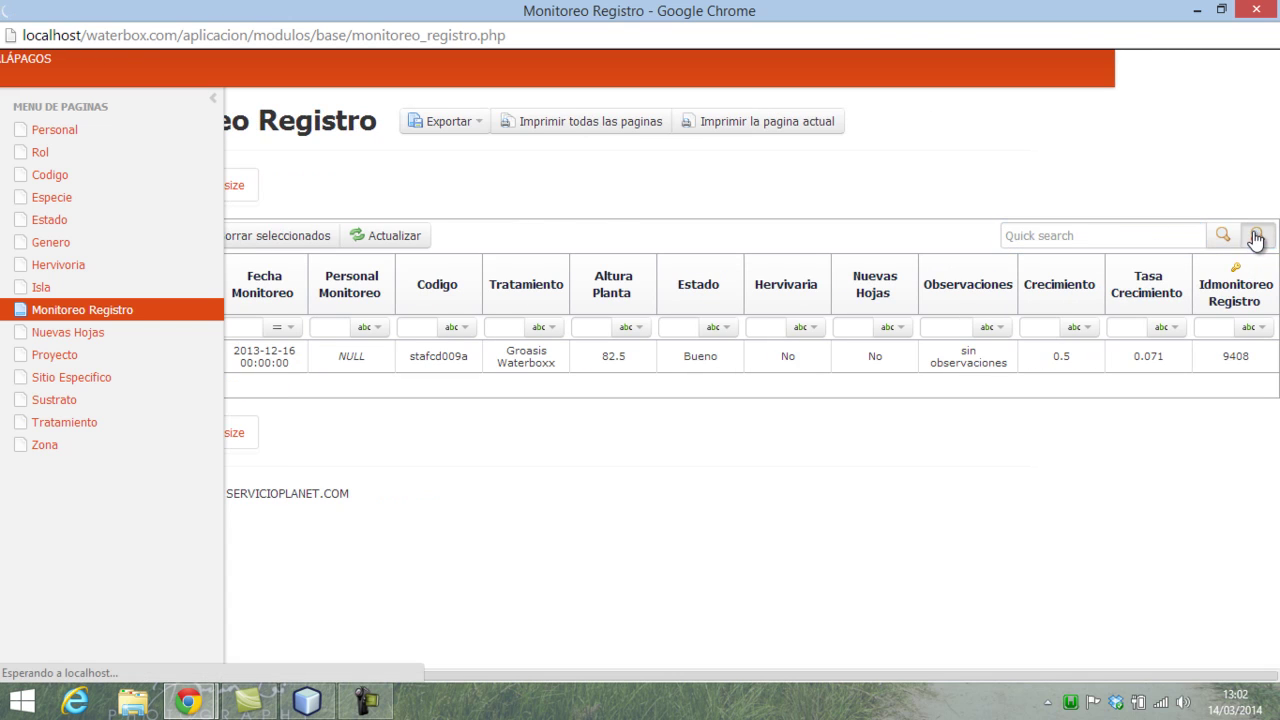
left_click_drag(724, 676, 419, 650)
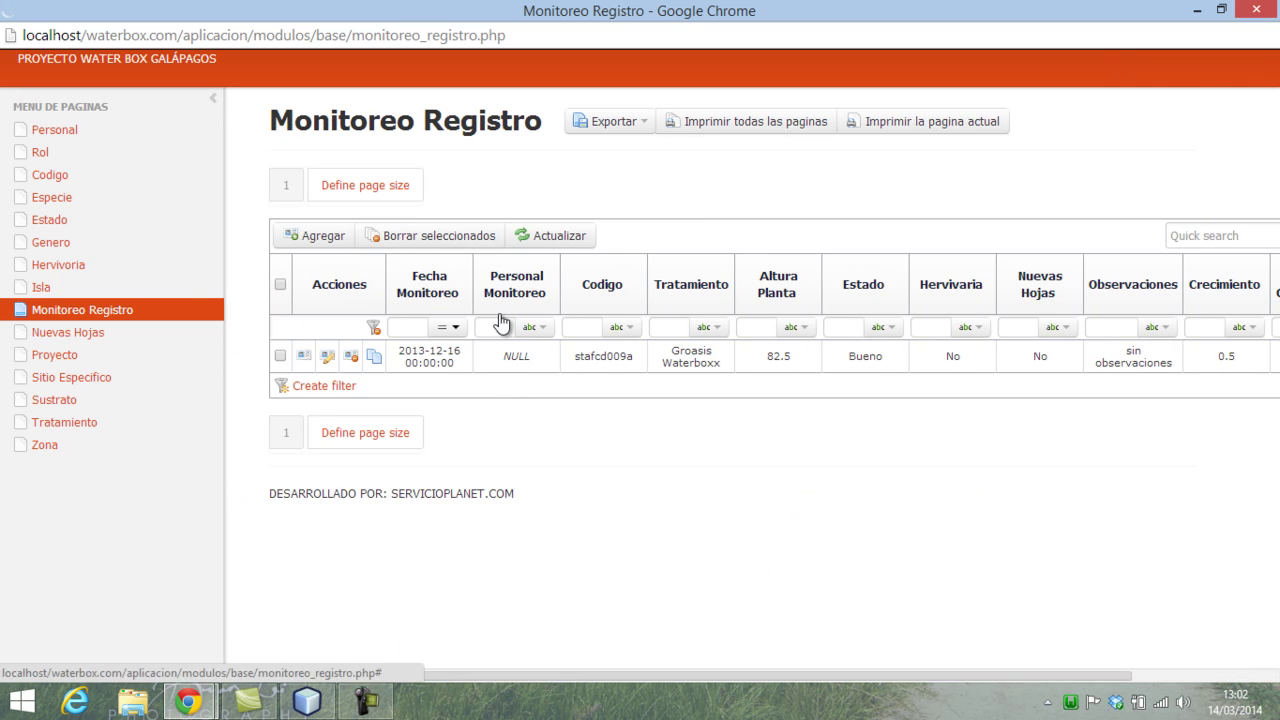
- Enter aguacate_c in the Codigo column filter to list its Control records
left_click(588, 326)
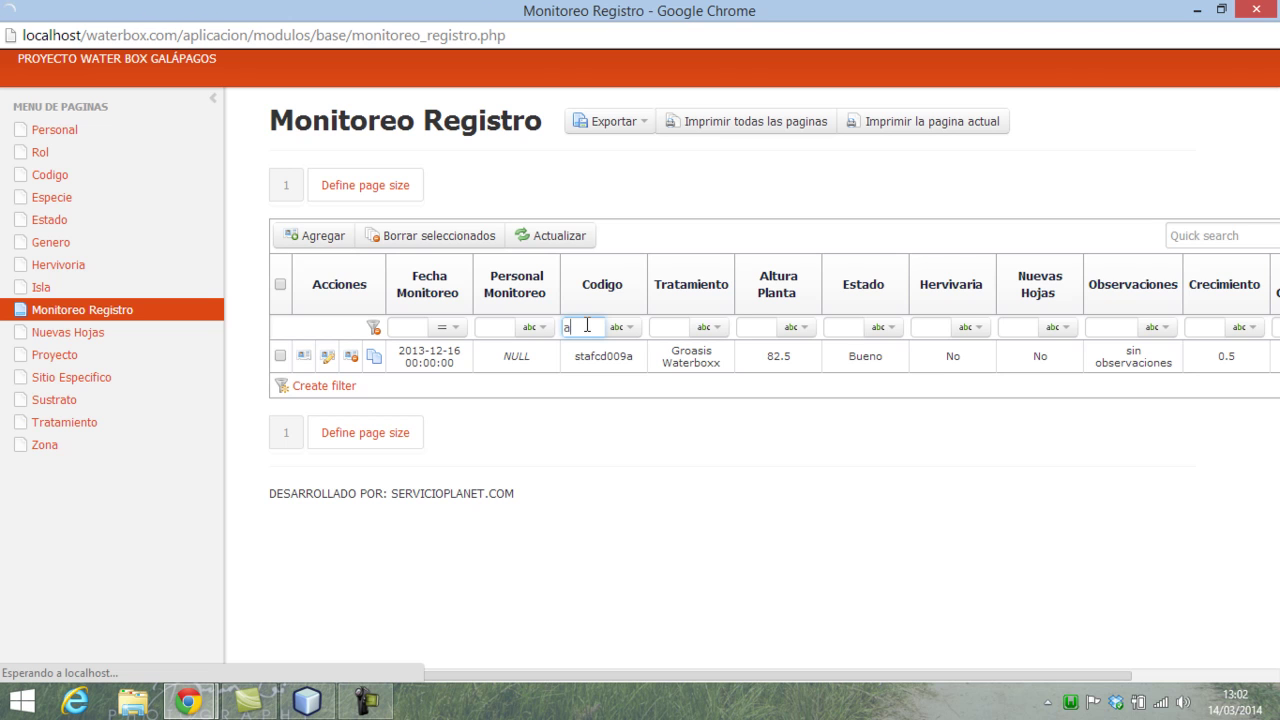
type("a")
key("Return")
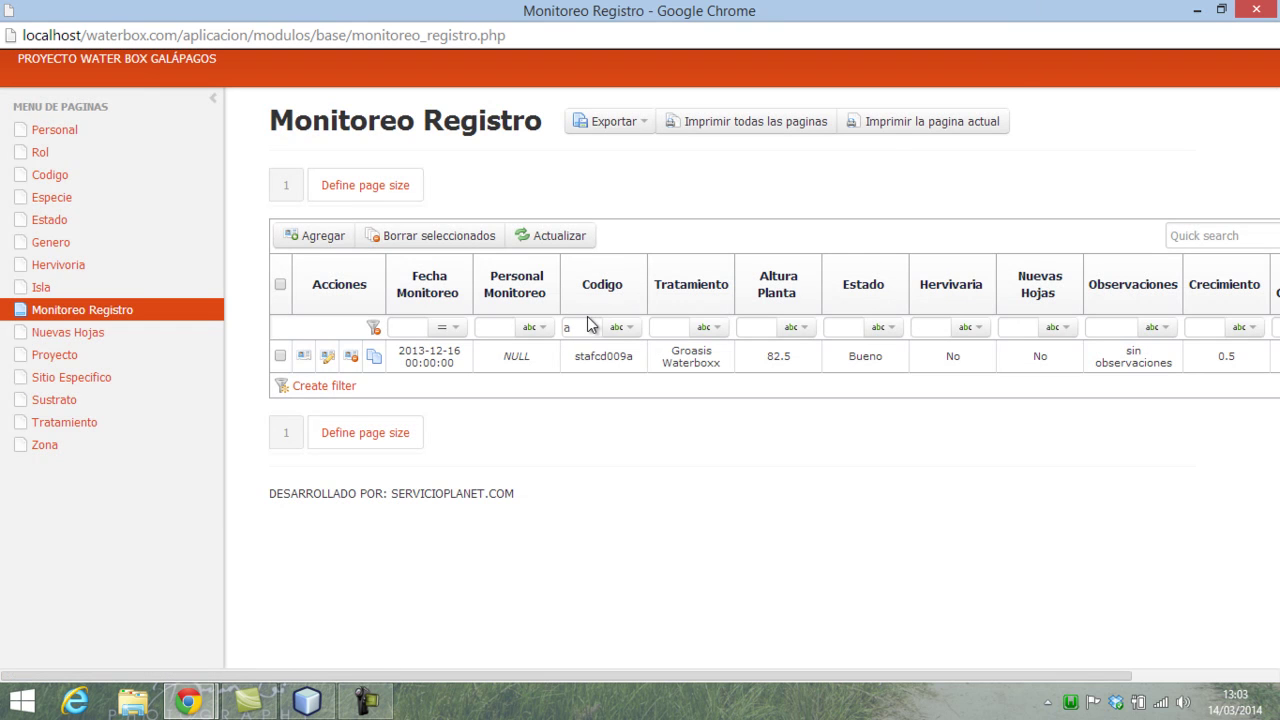
left_click(598, 329)
type("guact")
type("te")
type("_d")
left_click(766, 448)
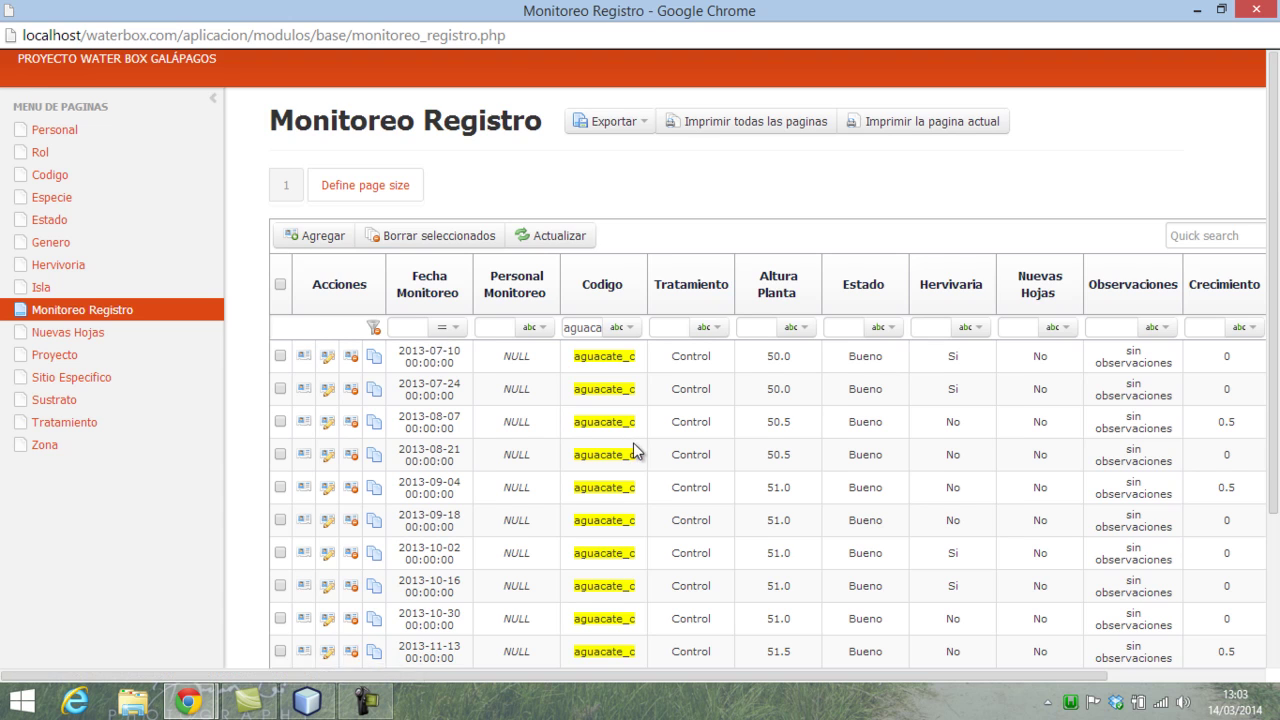
- Review the aguacate_c rows, then replace the Codigo filter text with tomate_c
scroll(633, 442, "down", 2)
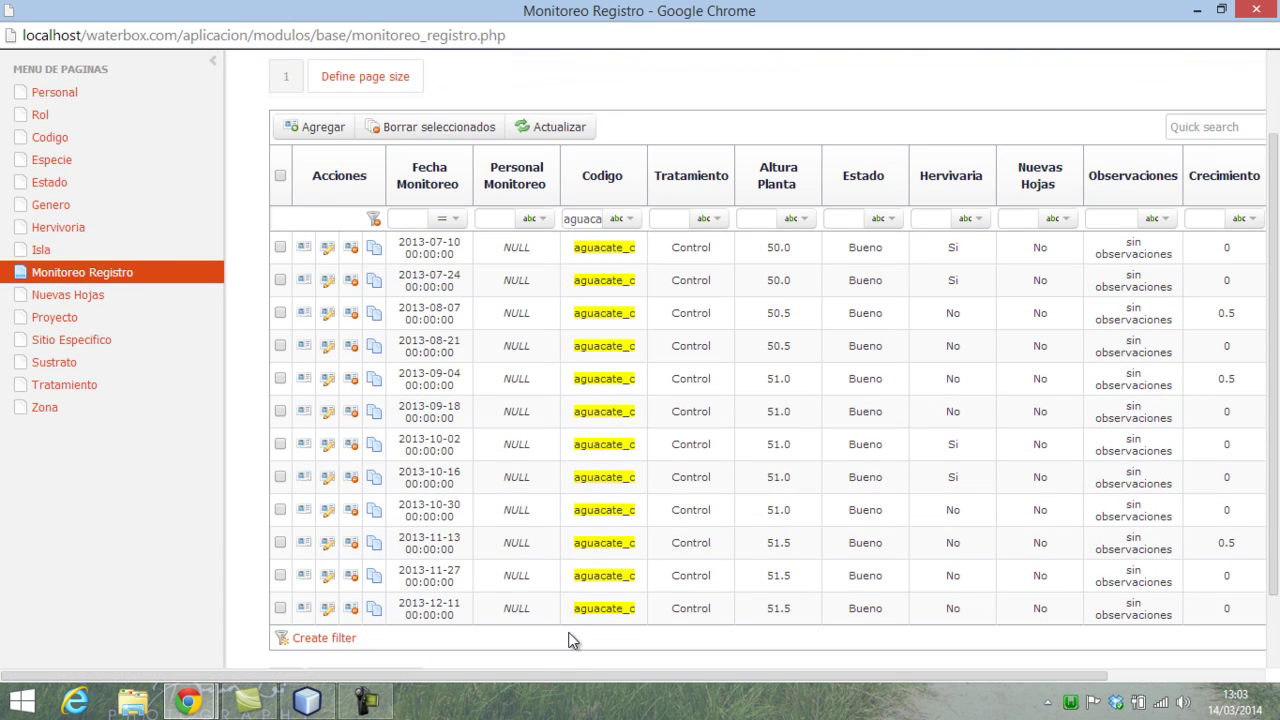
left_click_drag(542, 674, 740, 676)
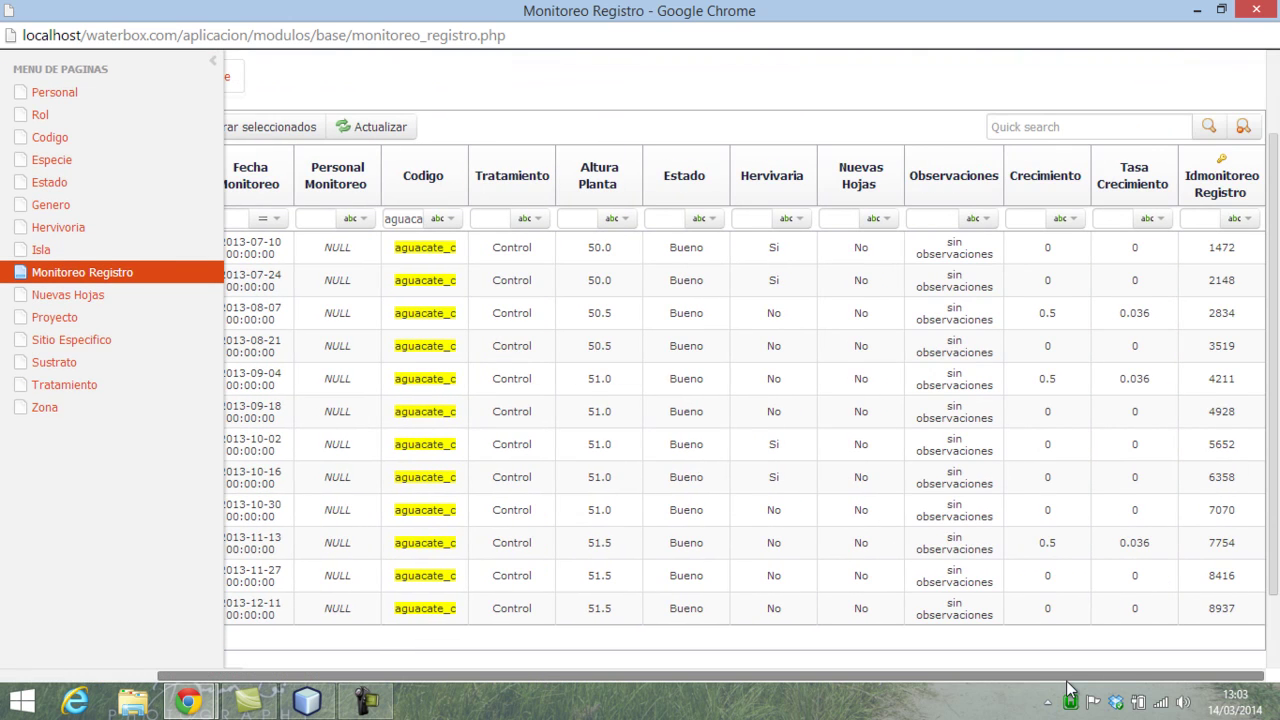
left_click_drag(1066, 679, 362, 636)
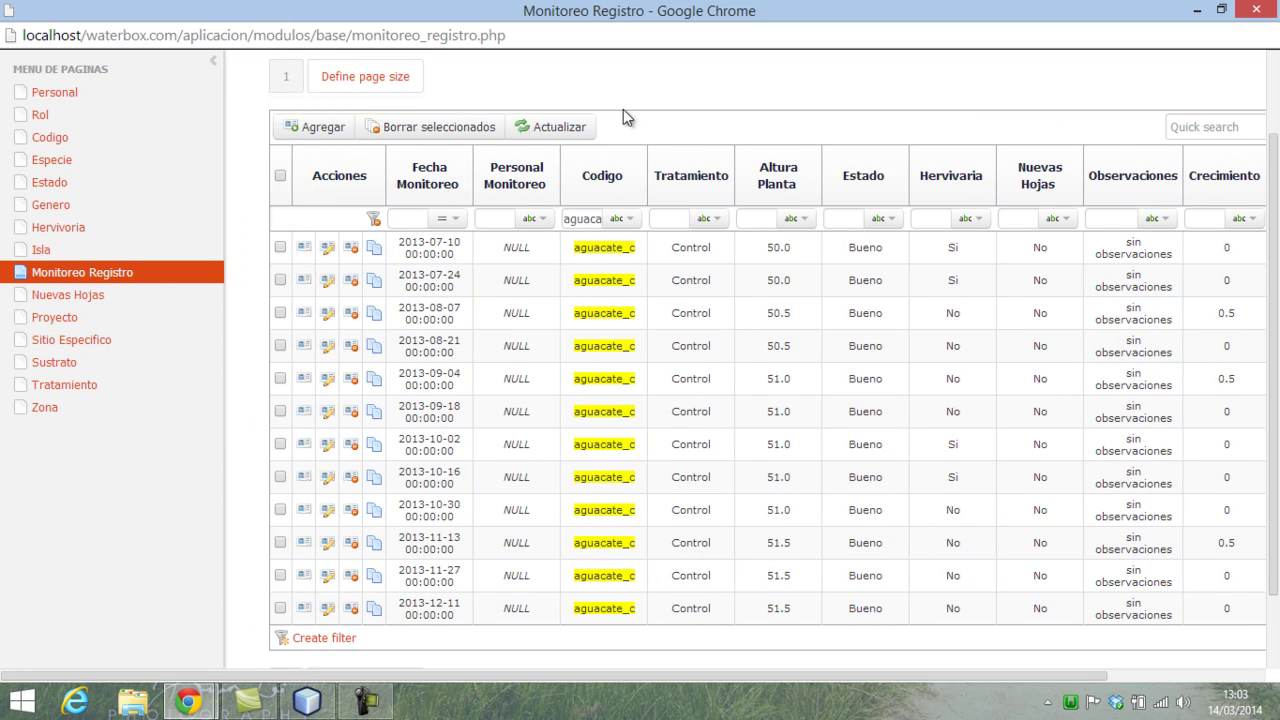
double_click(584, 218)
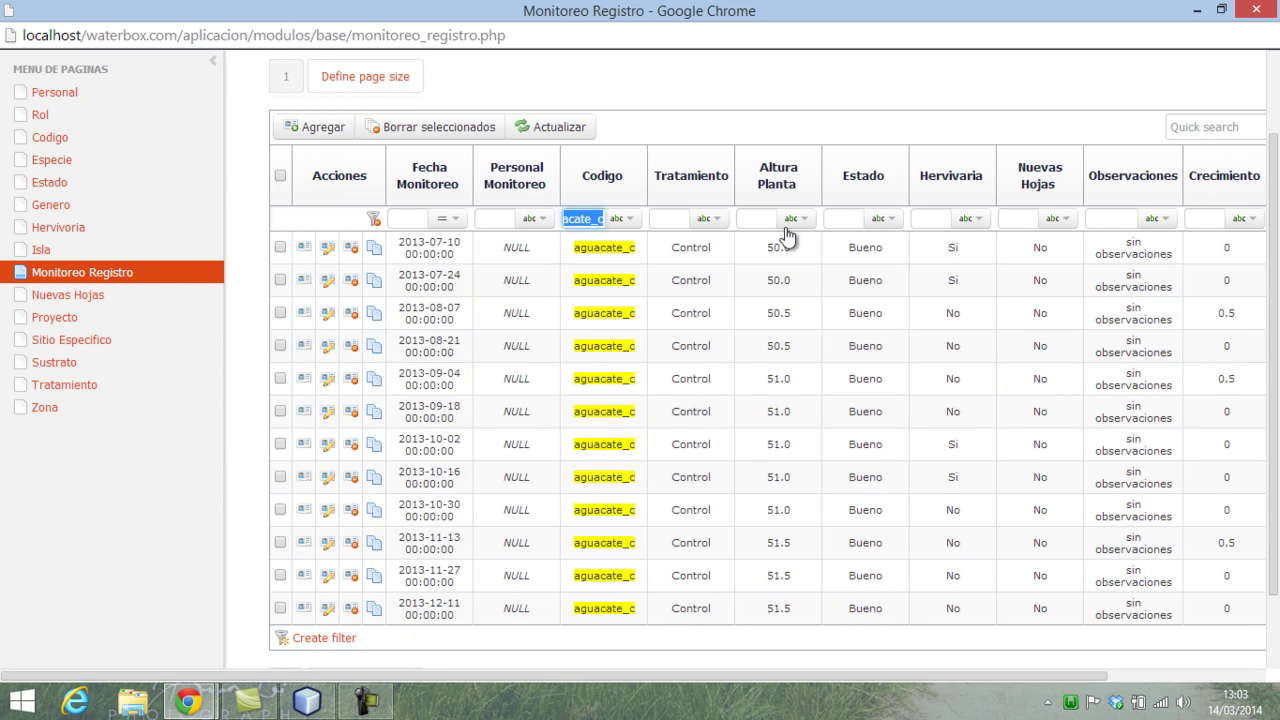
key("BackSpace")
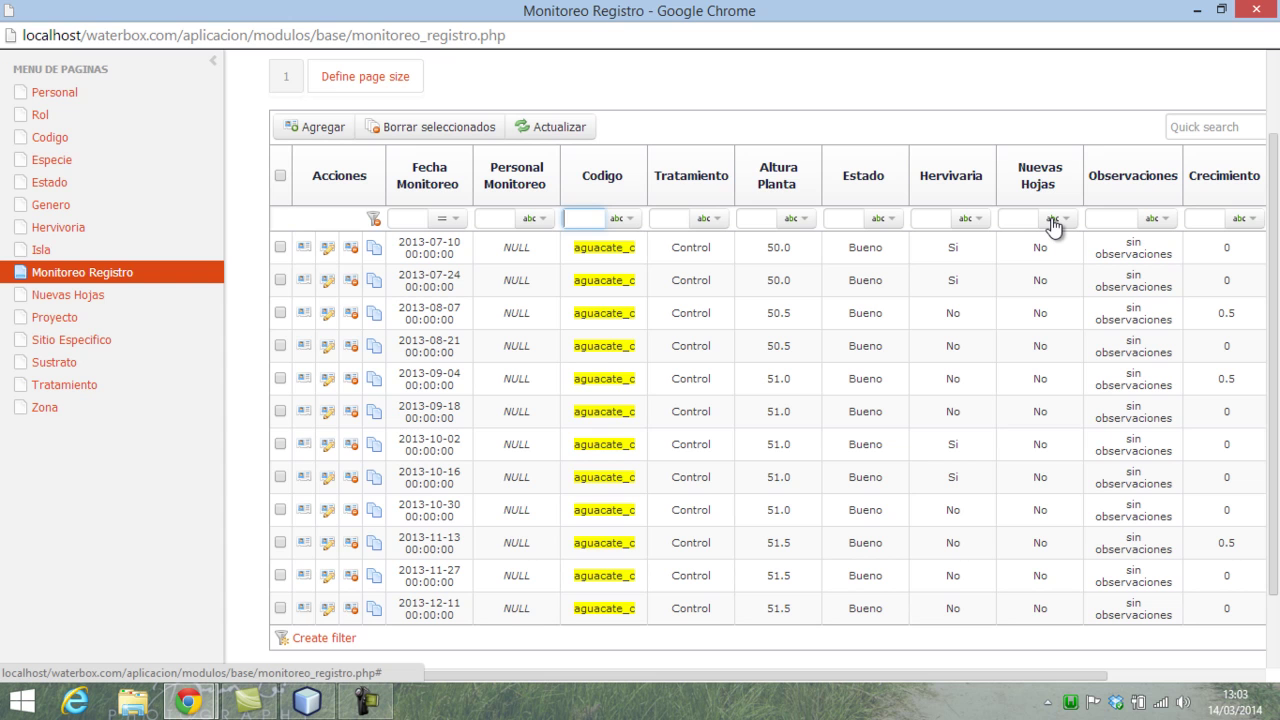
type("tomate_c")
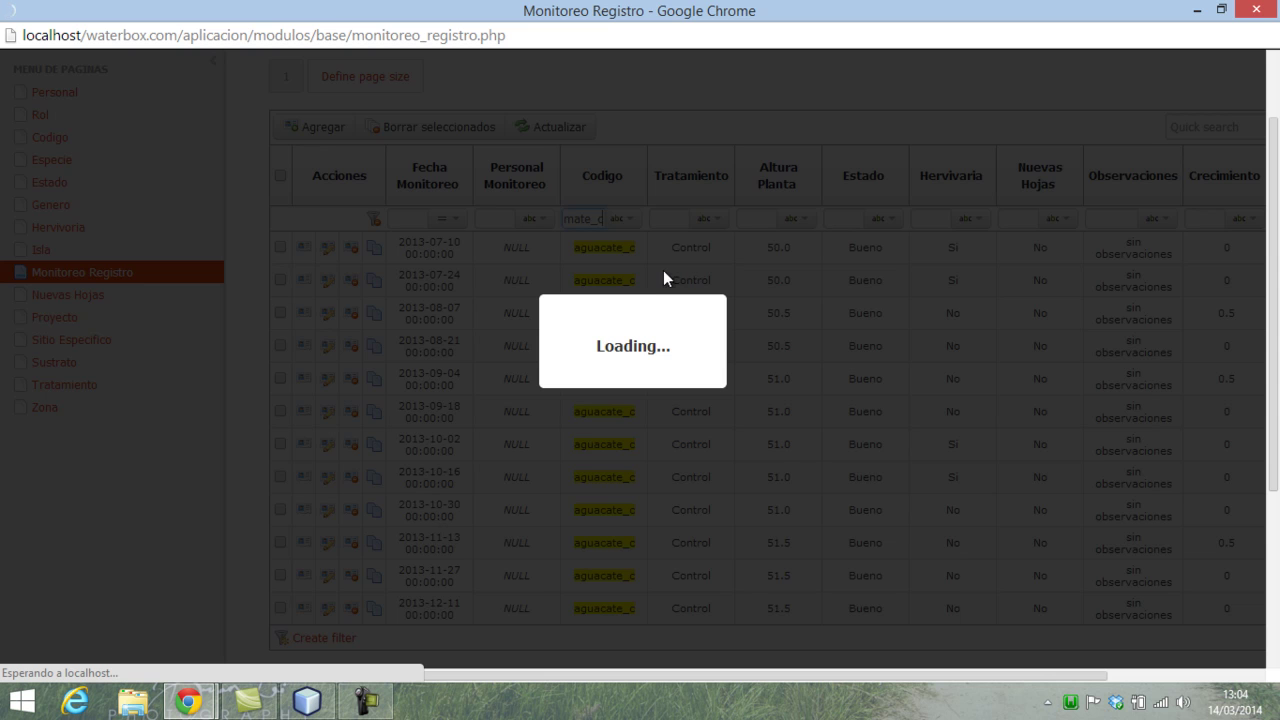
- Reopen the Monitoreo Registro table with the page list collapsed and its window maximized
left_click(1255, 10)
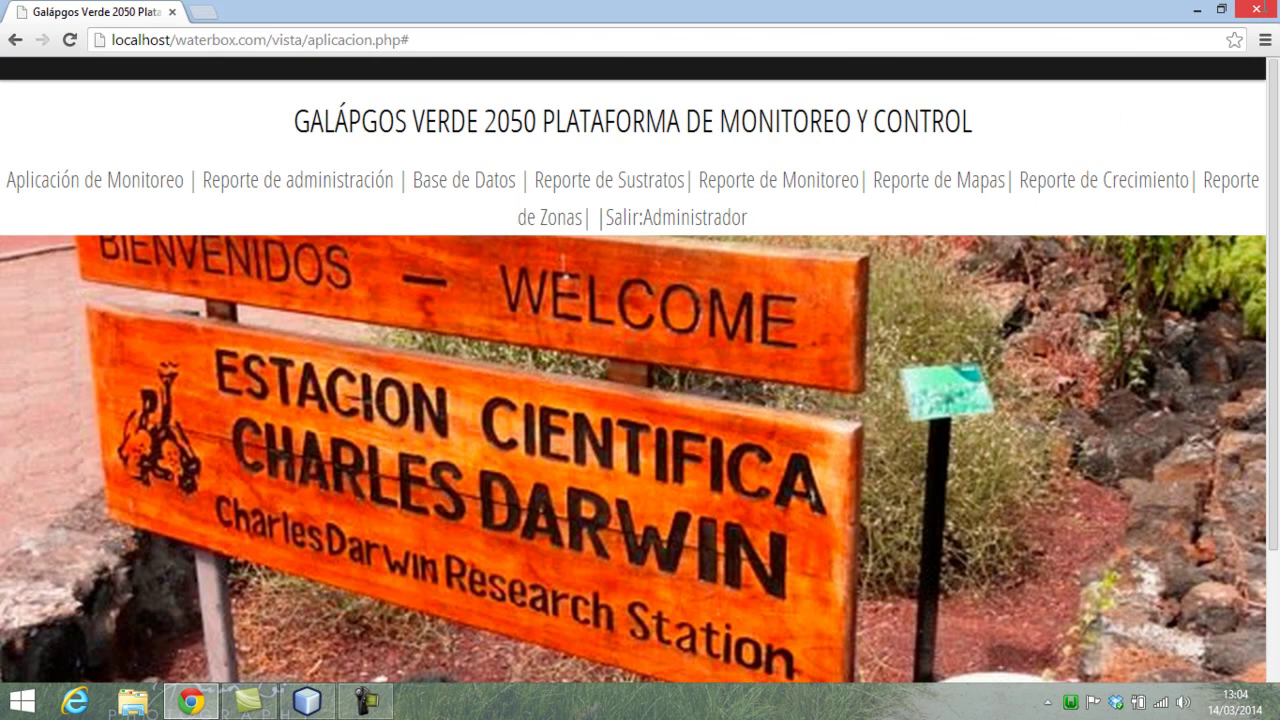
left_click(438, 179)
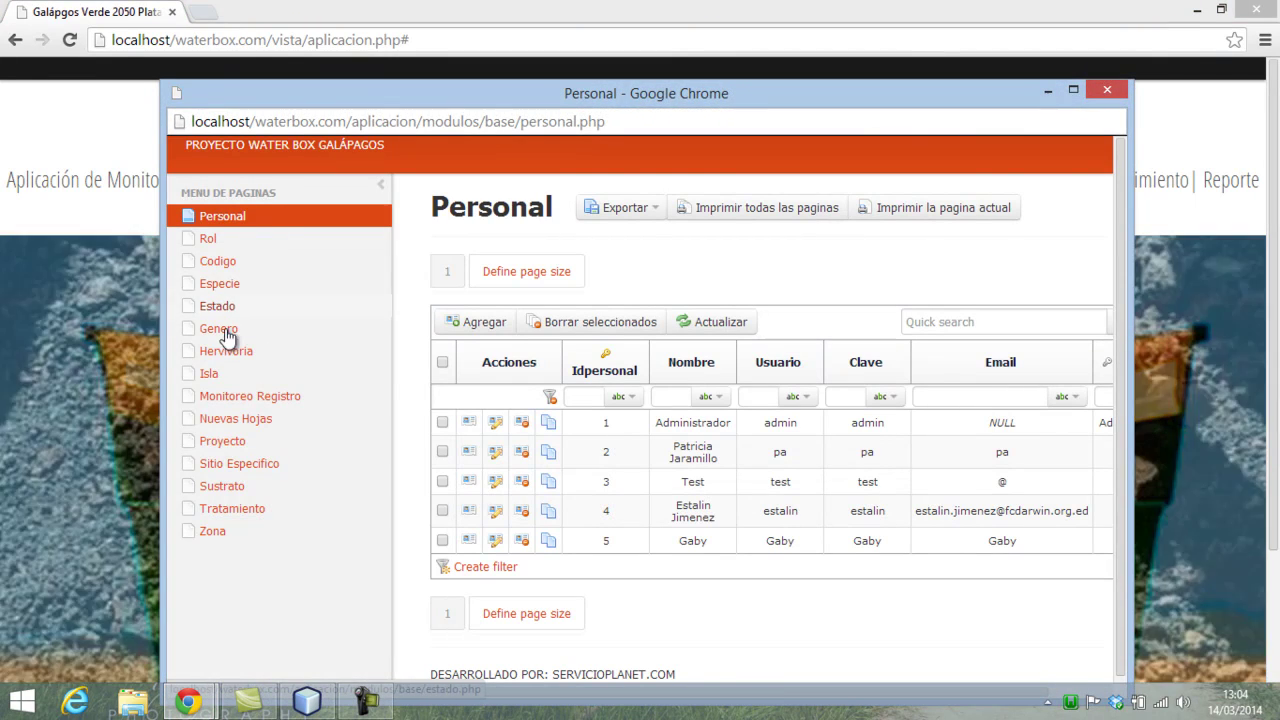
left_click(241, 396)
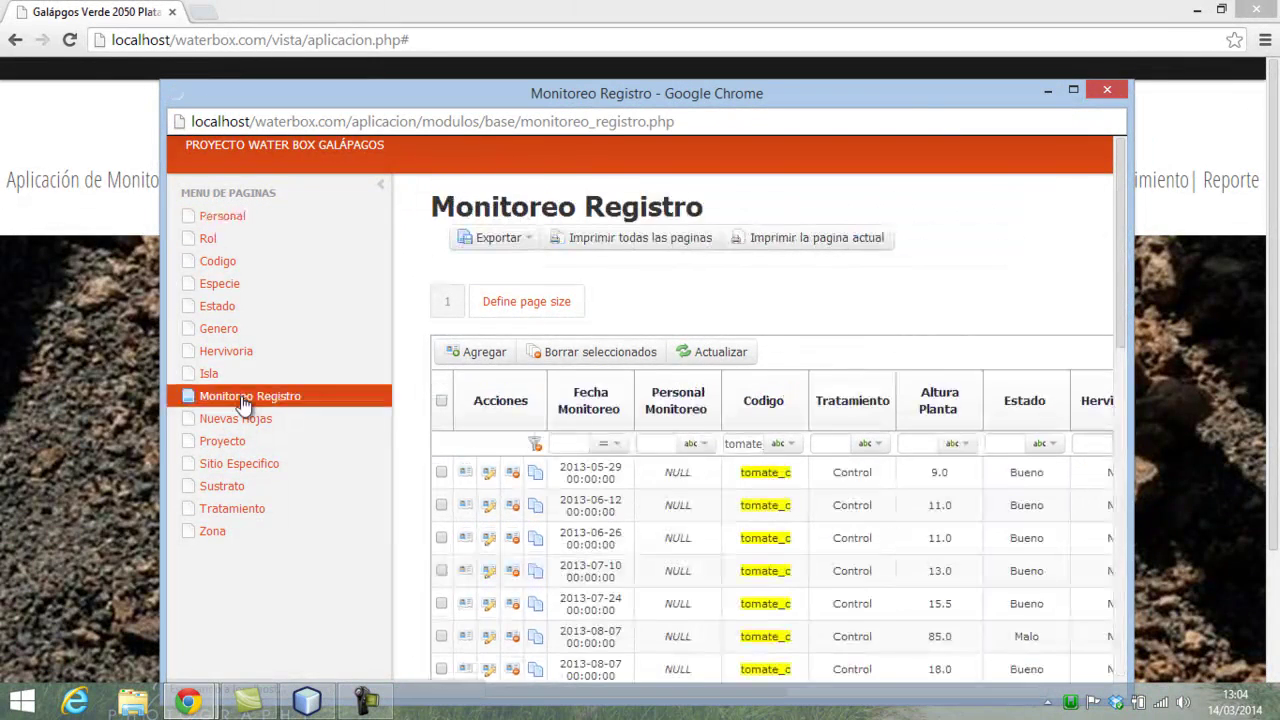
left_click(380, 184)
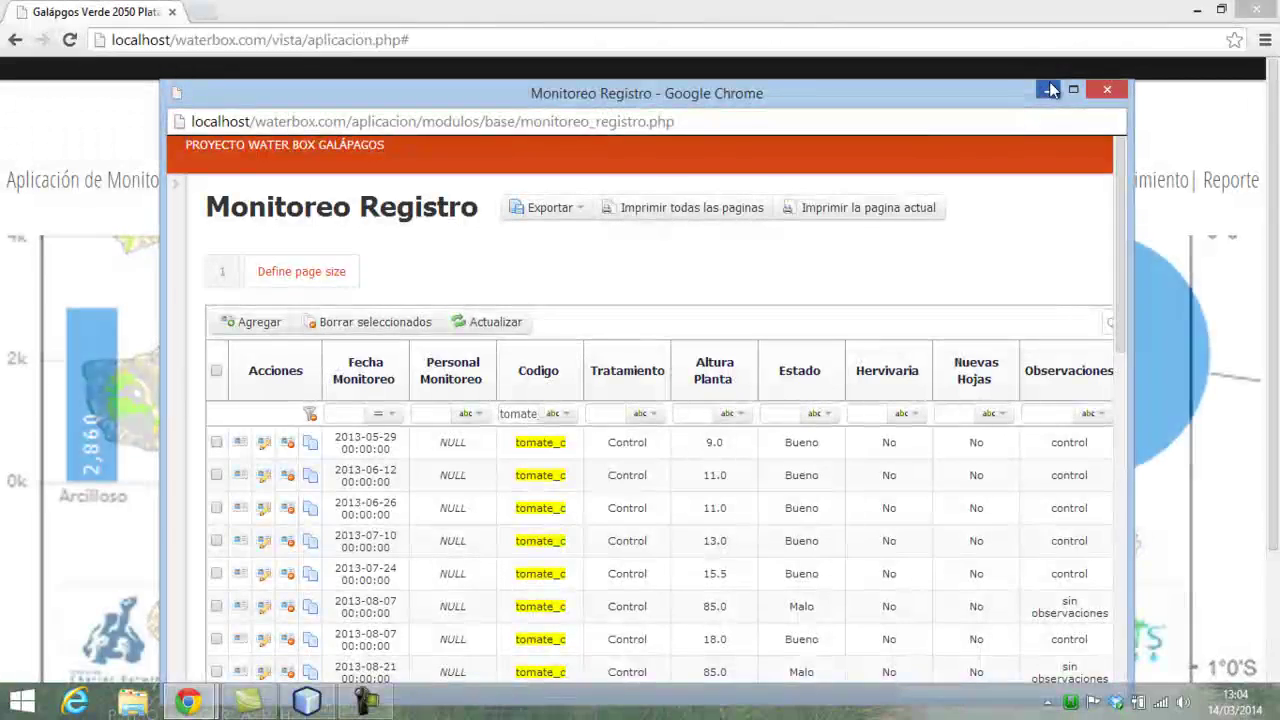
left_click(1073, 89)
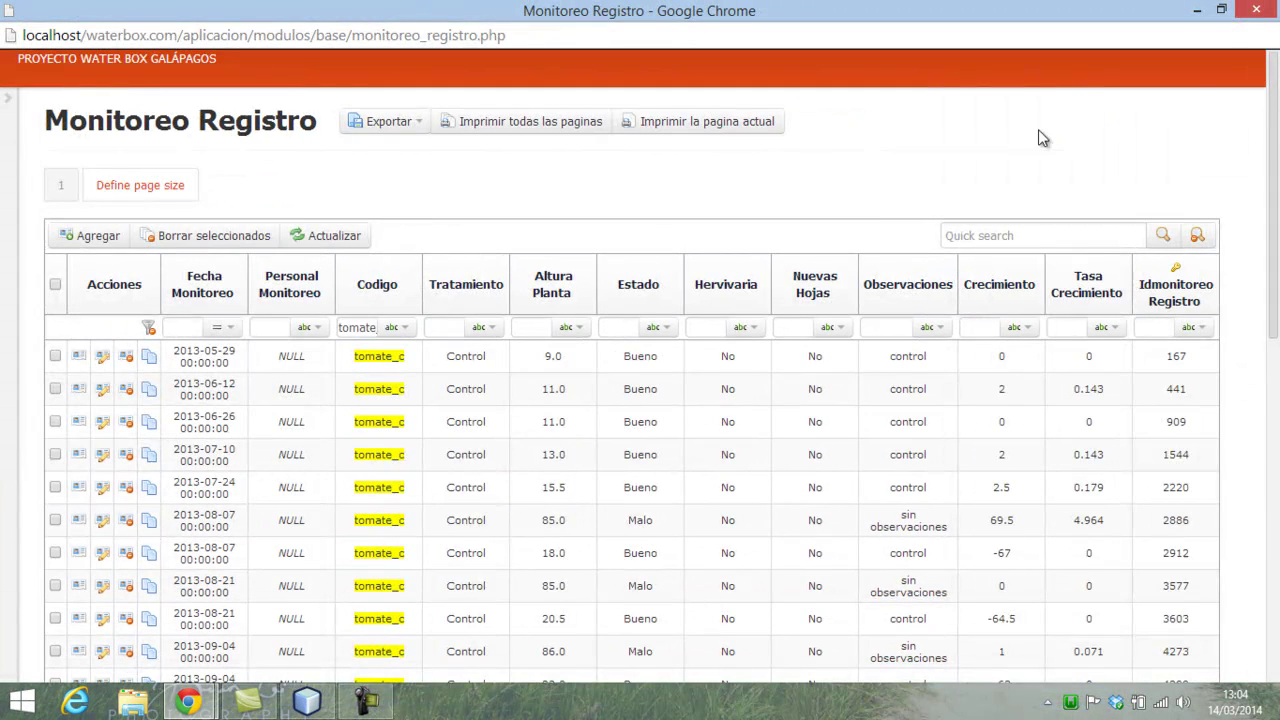
- Scroll through the tomate_c records, highlighting the -57 growth value on 2013-10-02
scroll(740, 333, "down", 2)
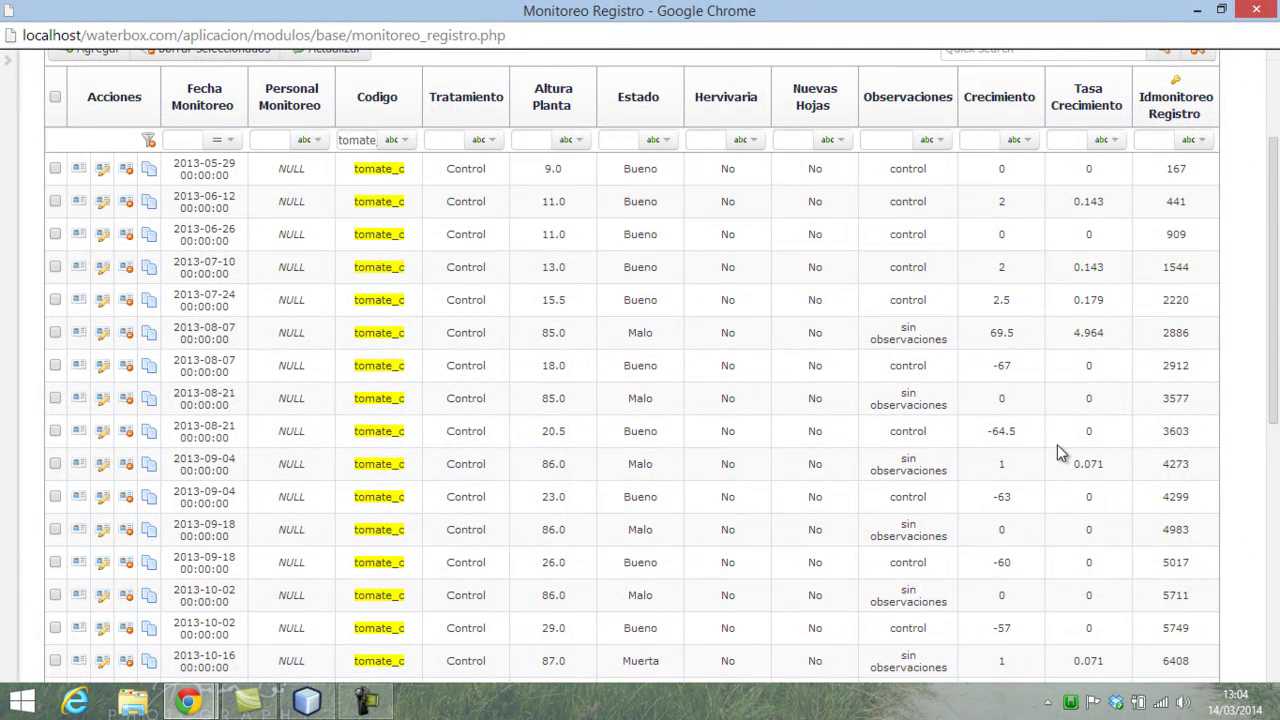
scroll(1058, 445, "down", 2)
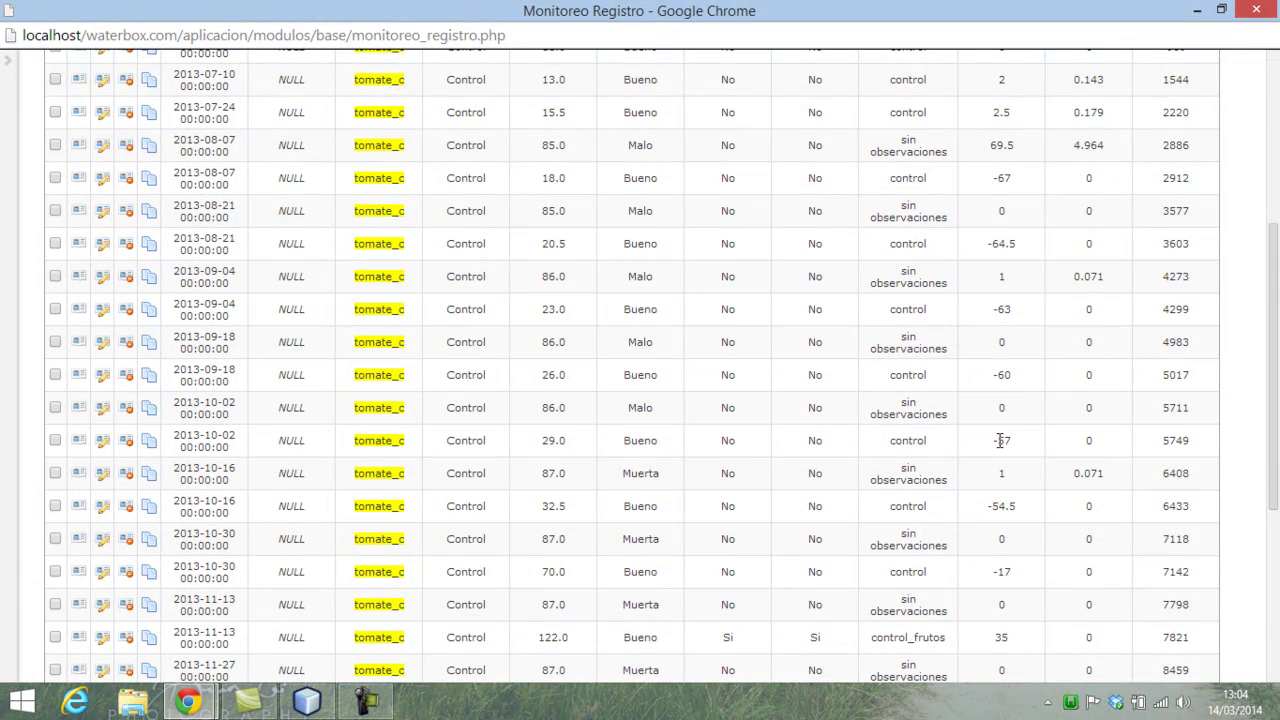
double_click(1000, 441)
scroll(1147, 419, "down", 3)
scroll(1071, 480, "down", 1)
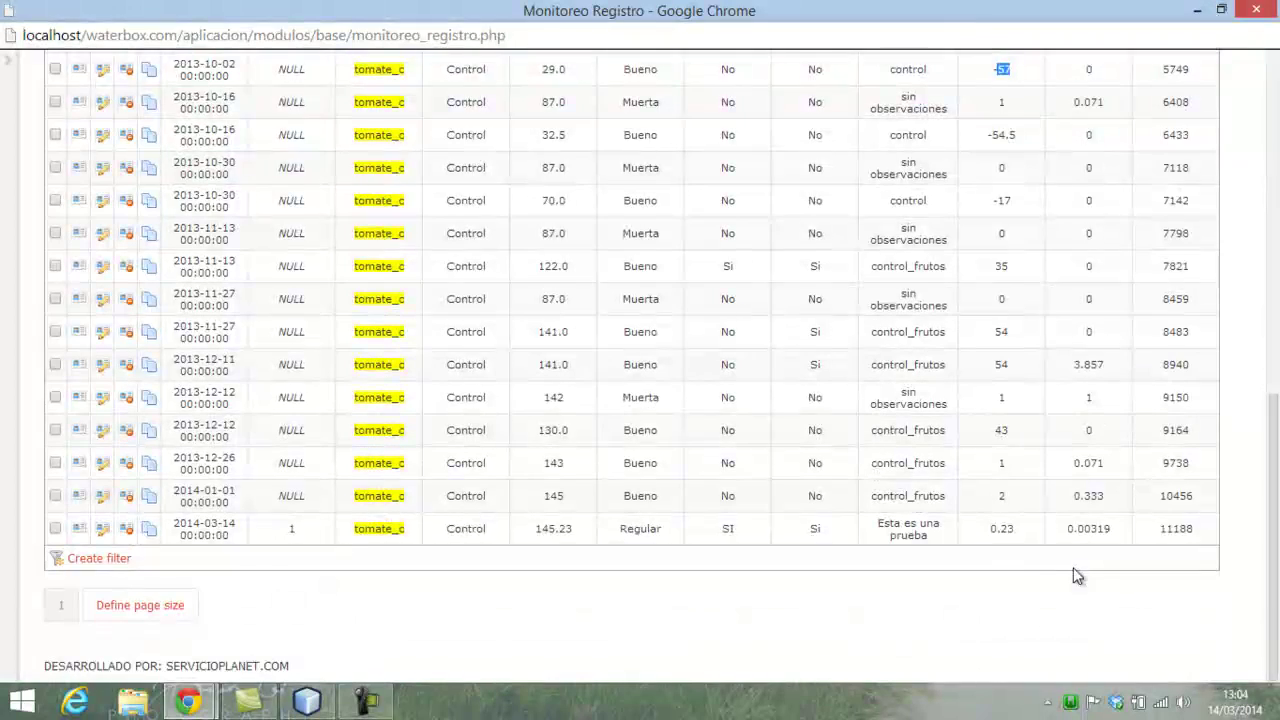
scroll(264, 585, "up", 3)
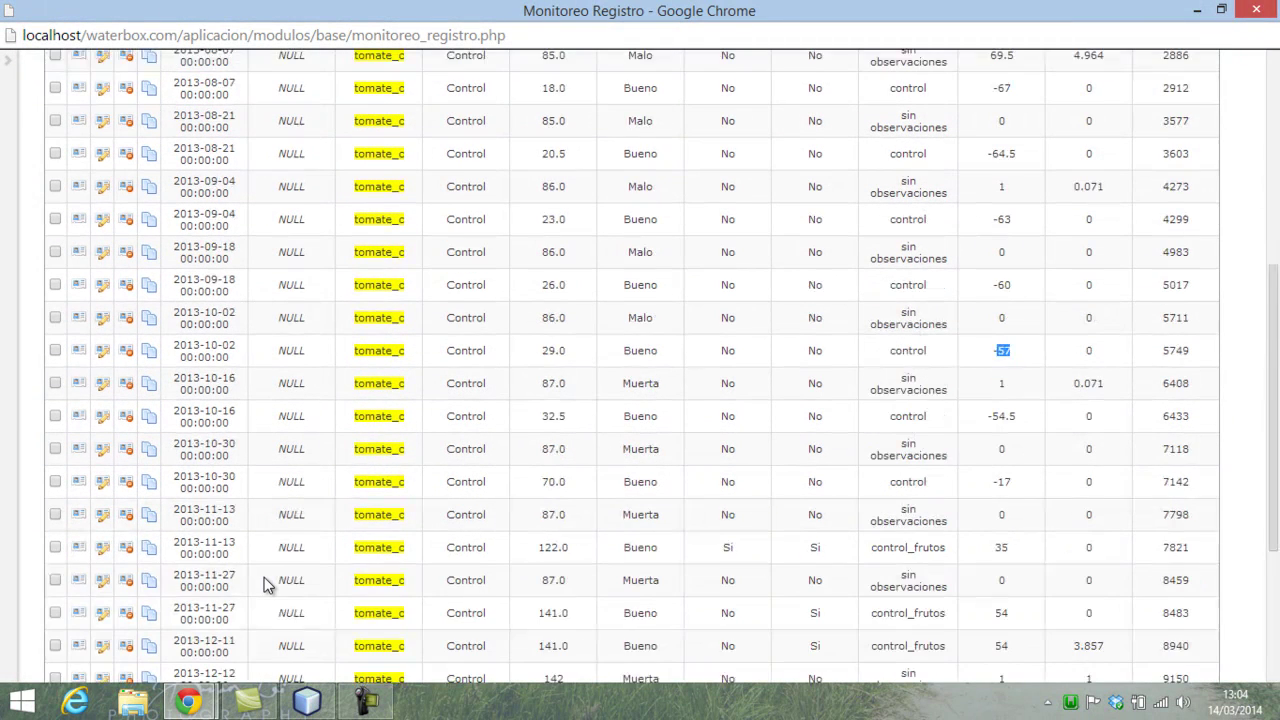
scroll(265, 580, "down", 3)
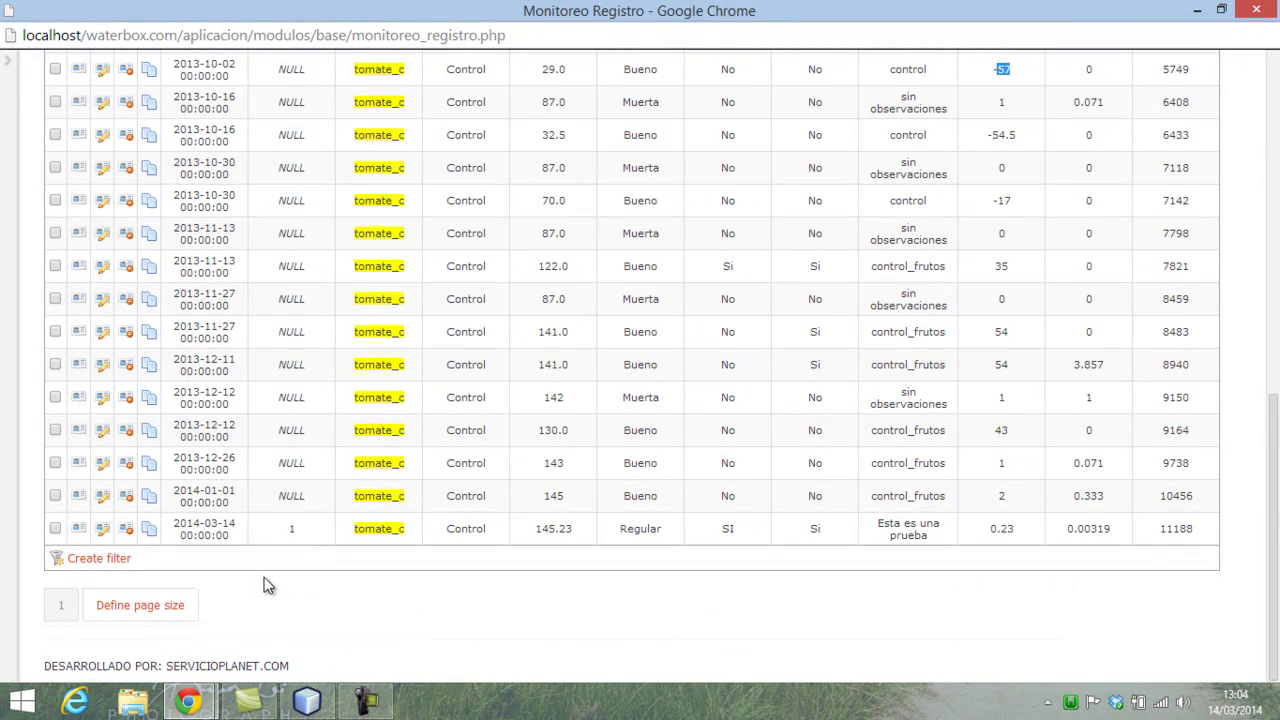
scroll(264, 585, "up", 10)
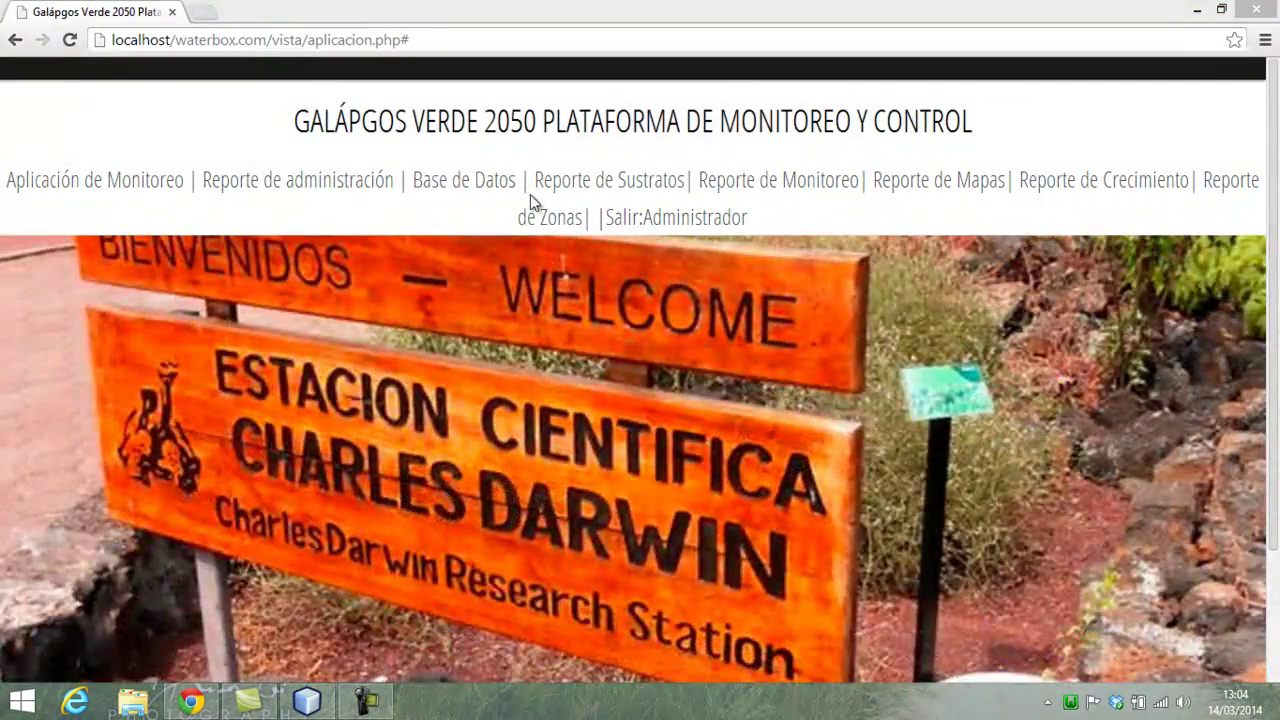
left_click(575, 189)
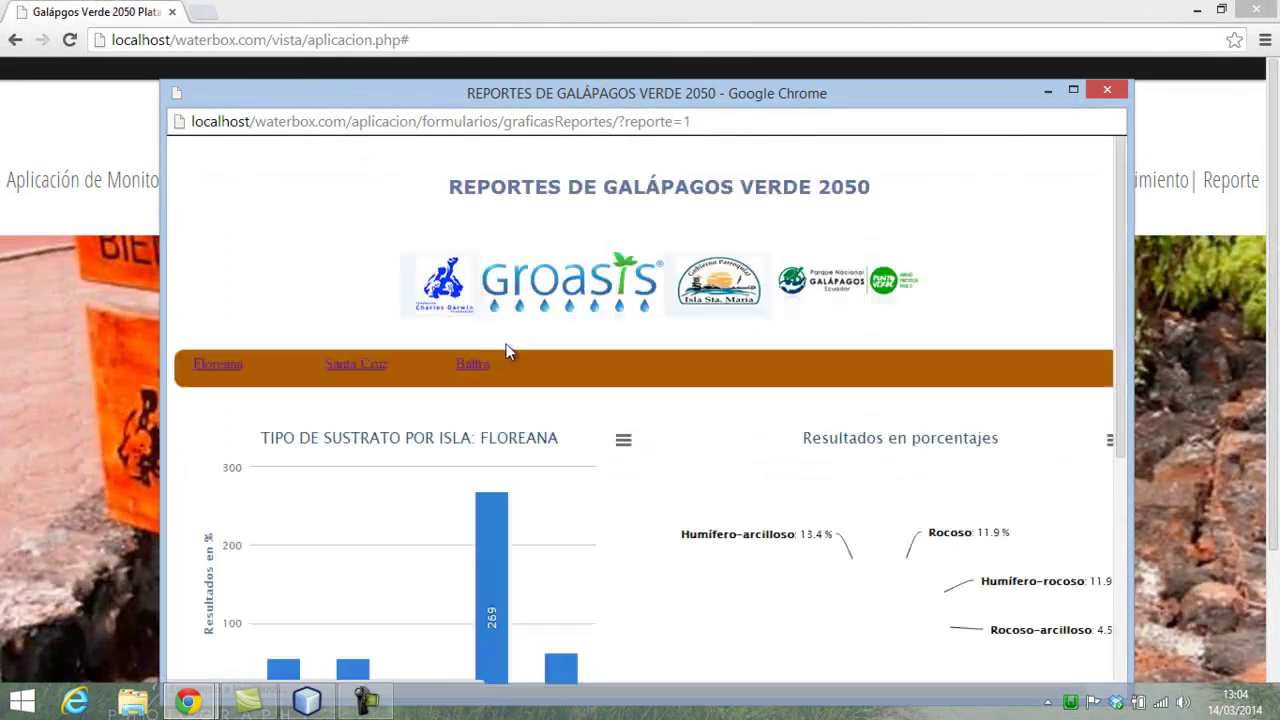
left_click(1107, 90)
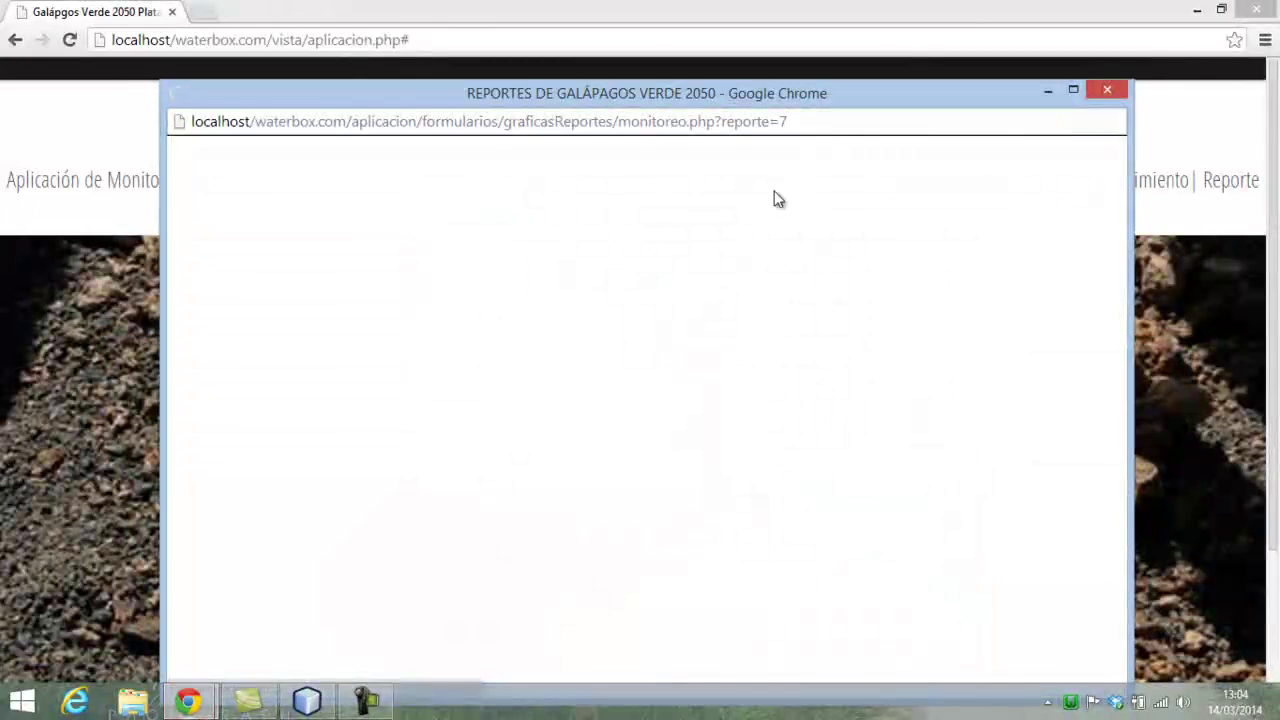
left_click(500, 366)
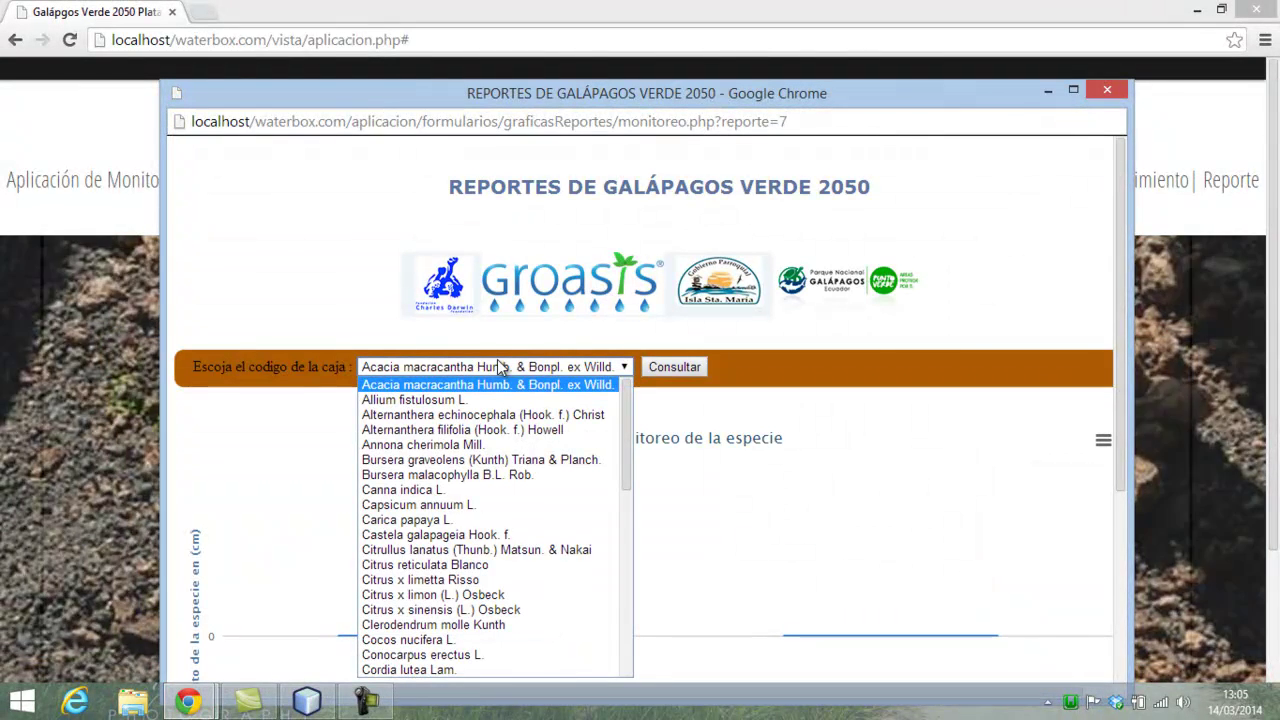
left_click(484, 402)
left_click(663, 366)
scroll(830, 420, "down", 1)
scroll(845, 445, "down", 5)
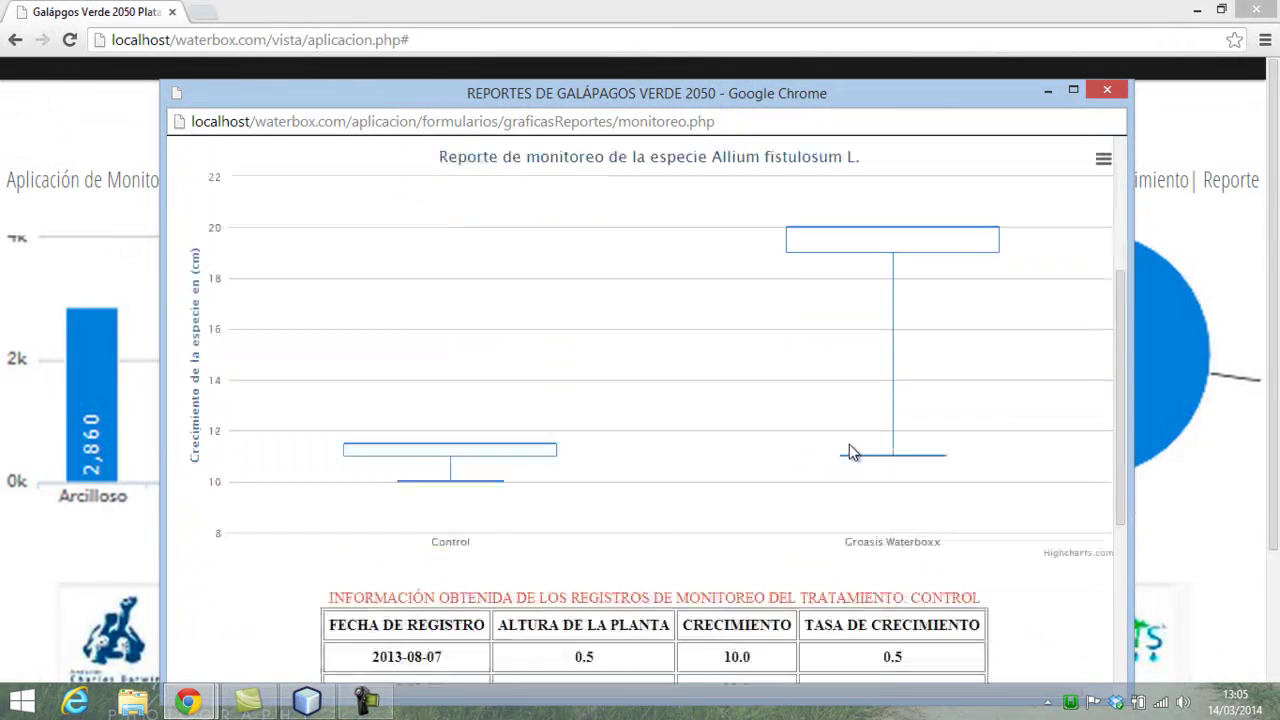
scroll(849, 452, "up", 6)
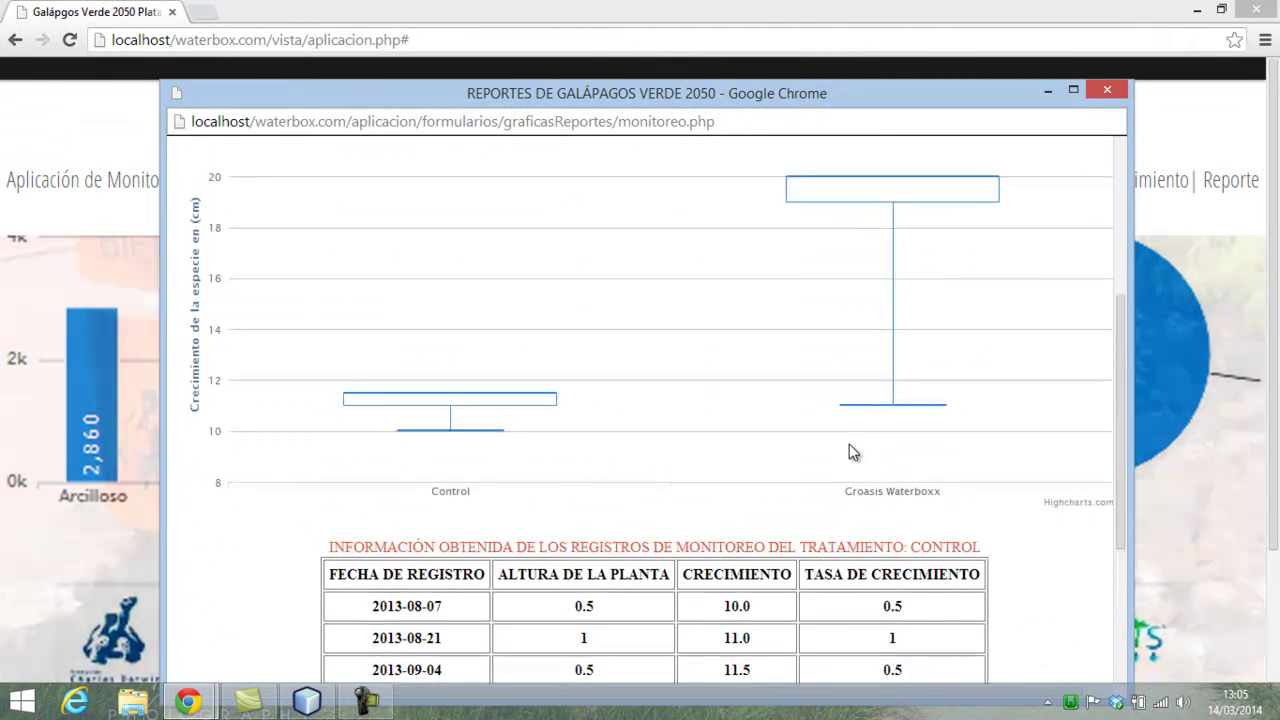
left_click(1106, 91)
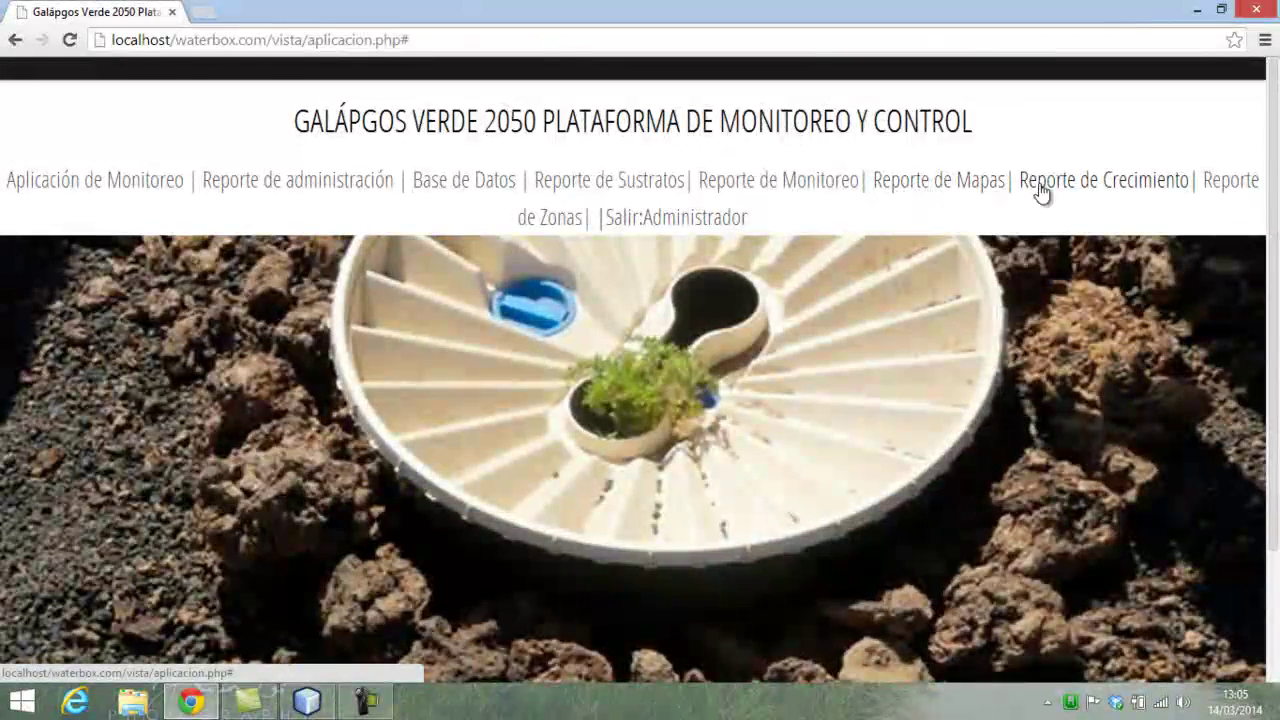
left_click(1040, 190)
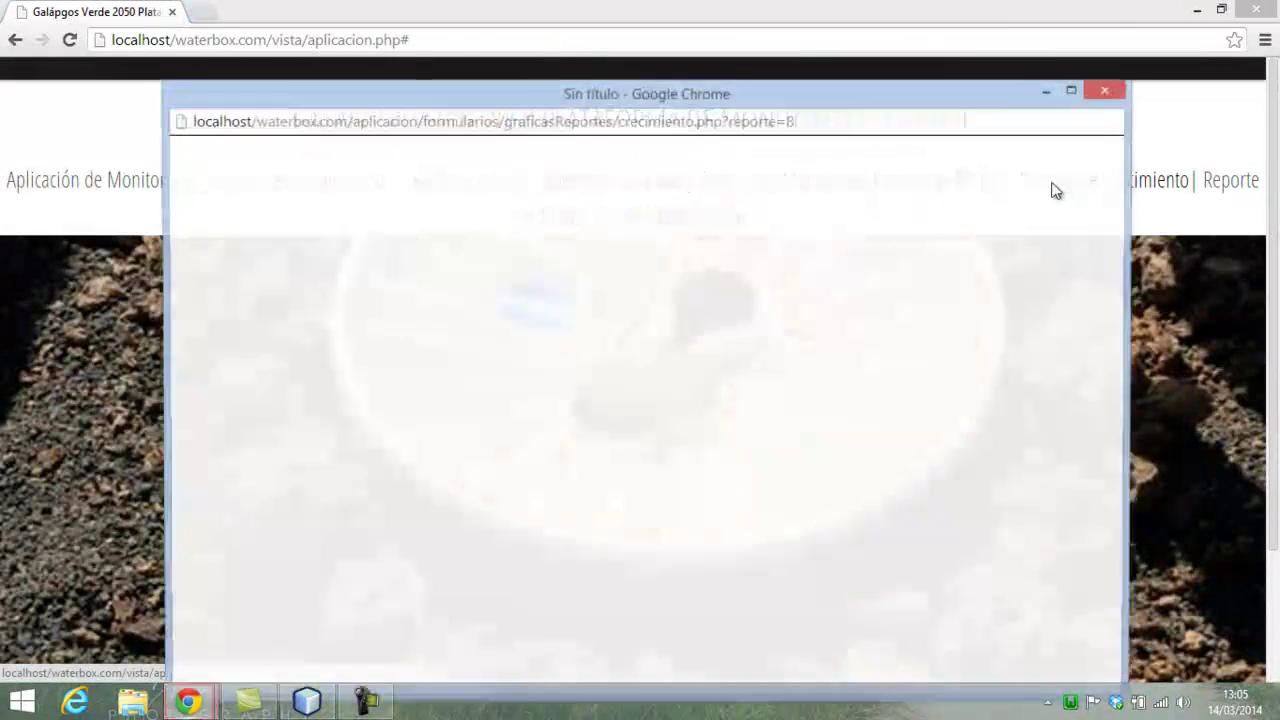
left_click(645, 368)
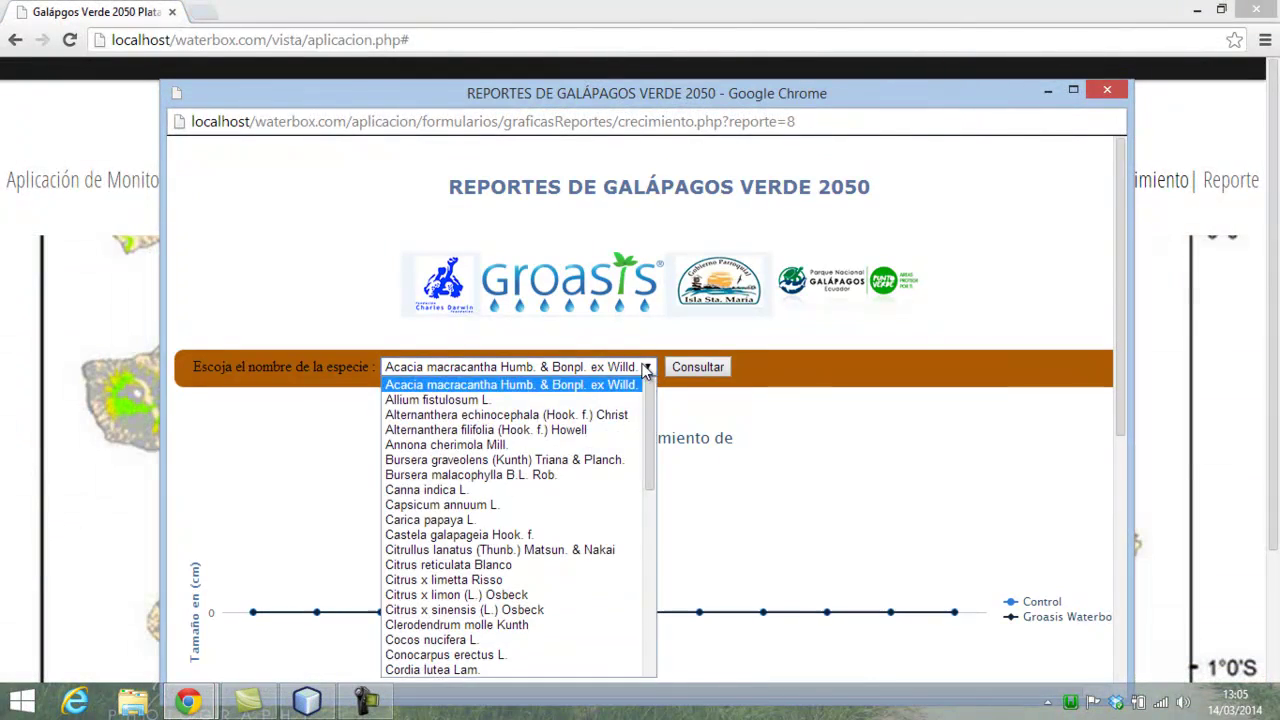
left_click(521, 400)
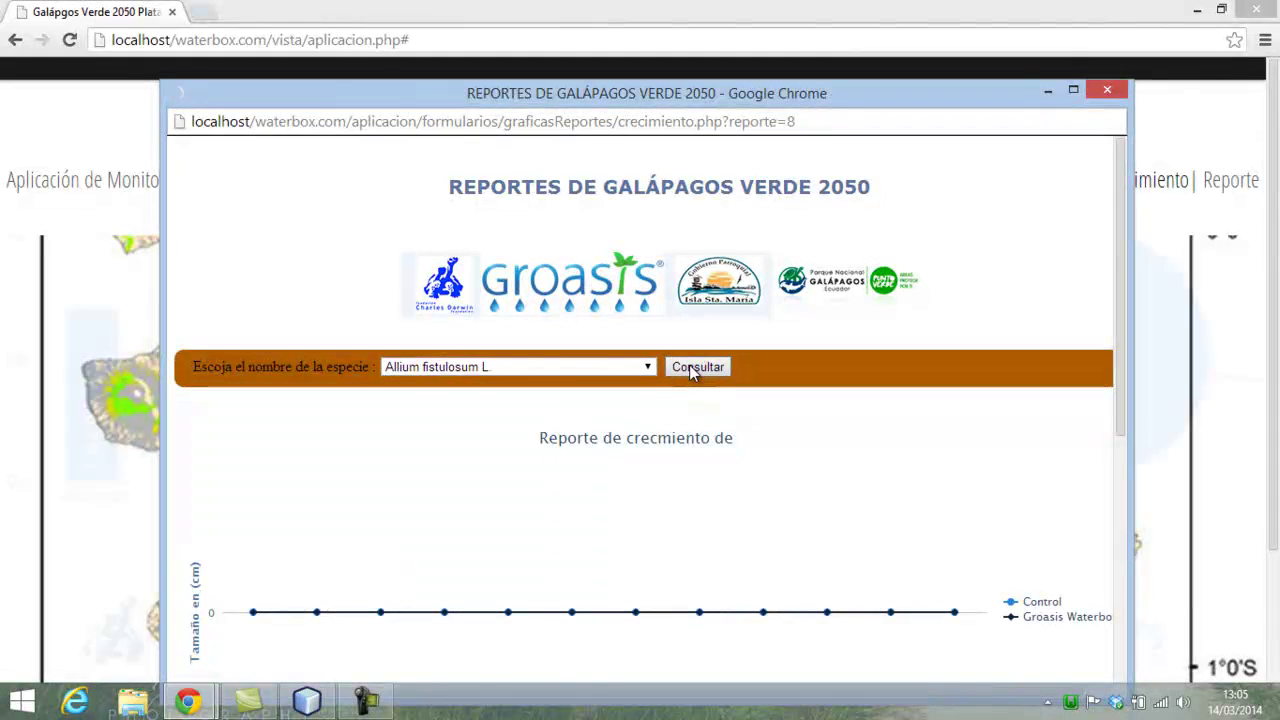
scroll(829, 430, "down", 2)
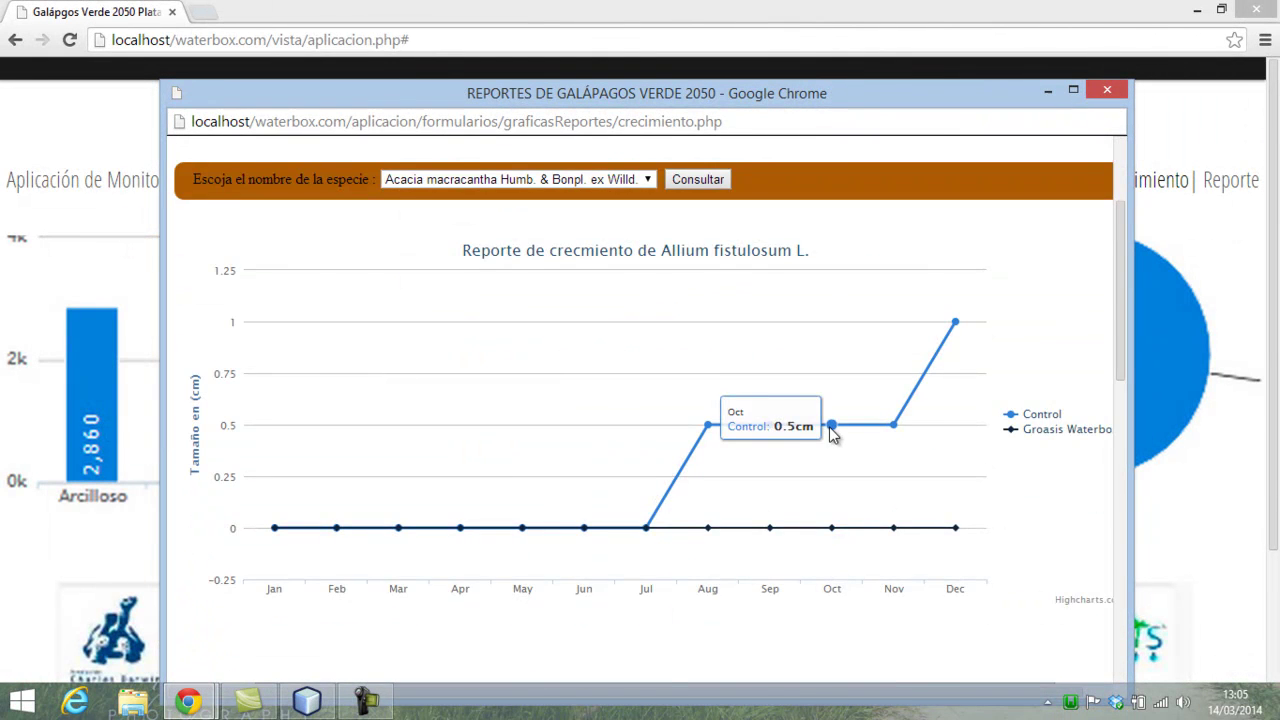
scroll(944, 426, "down", 3)
scroll(944, 426, "down", 1)
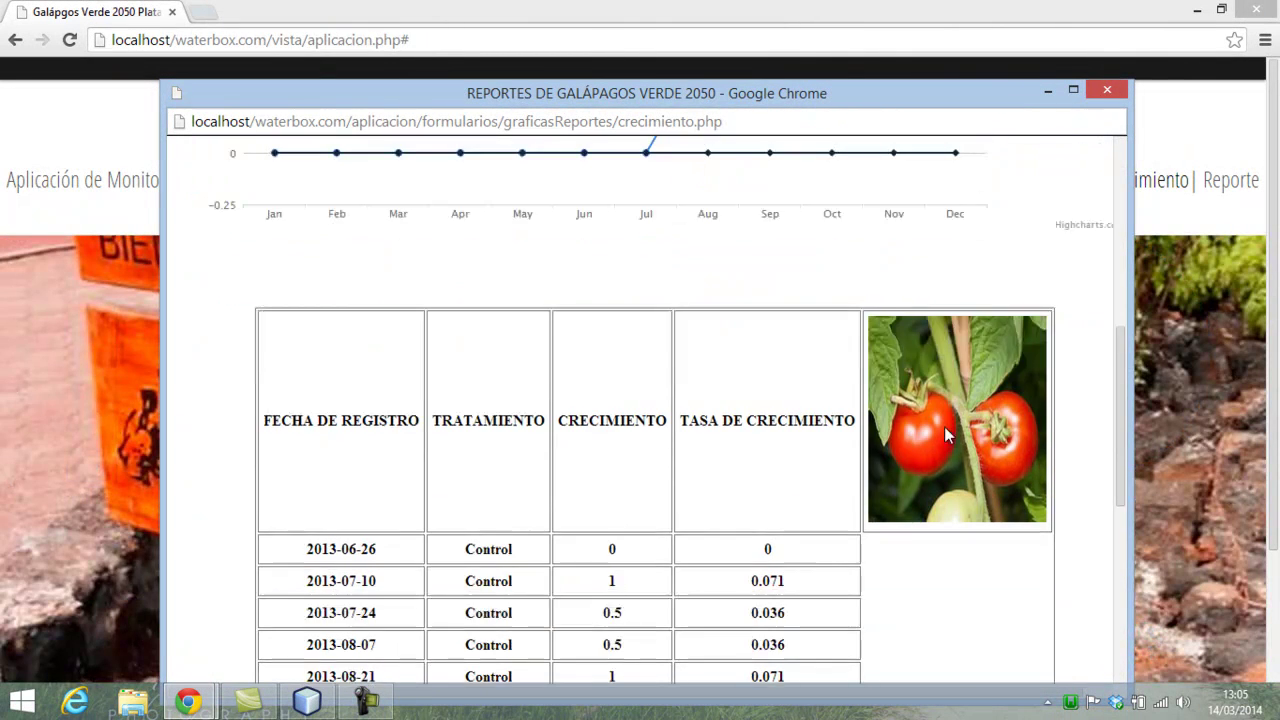
scroll(944, 430, "down", 4)
scroll(947, 434, "up", 2)
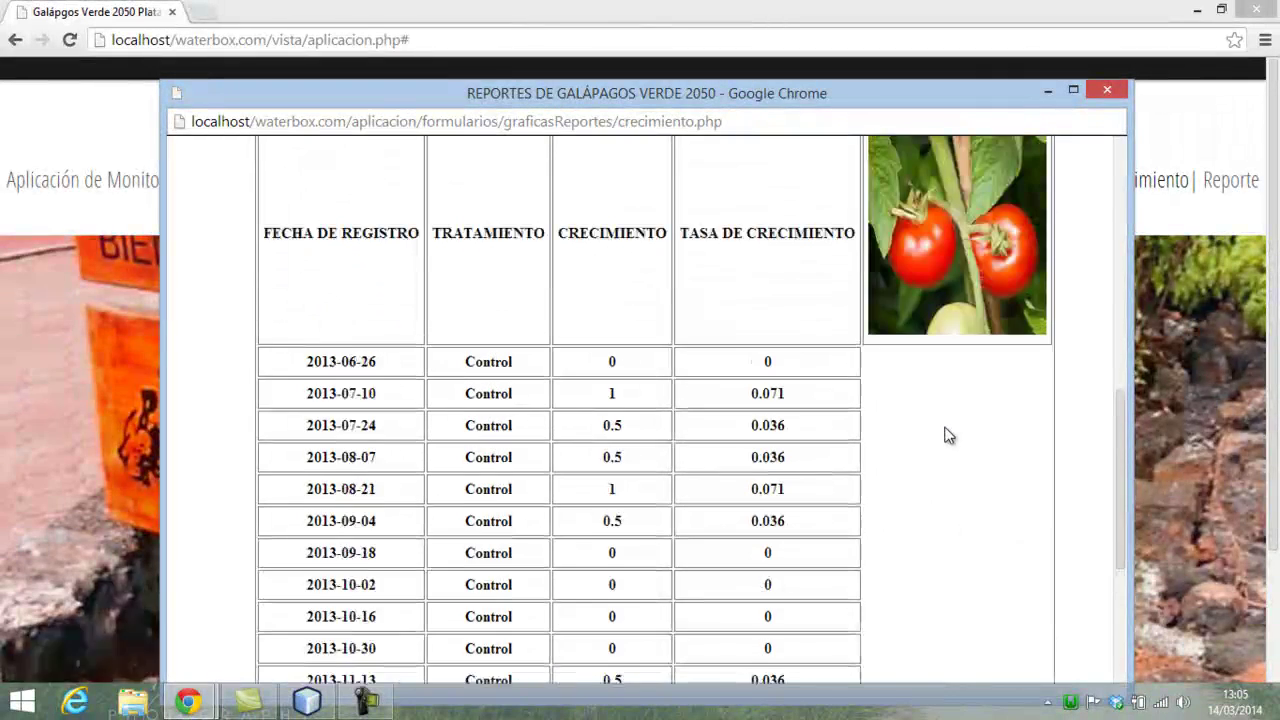
scroll(948, 434, "up", 8)
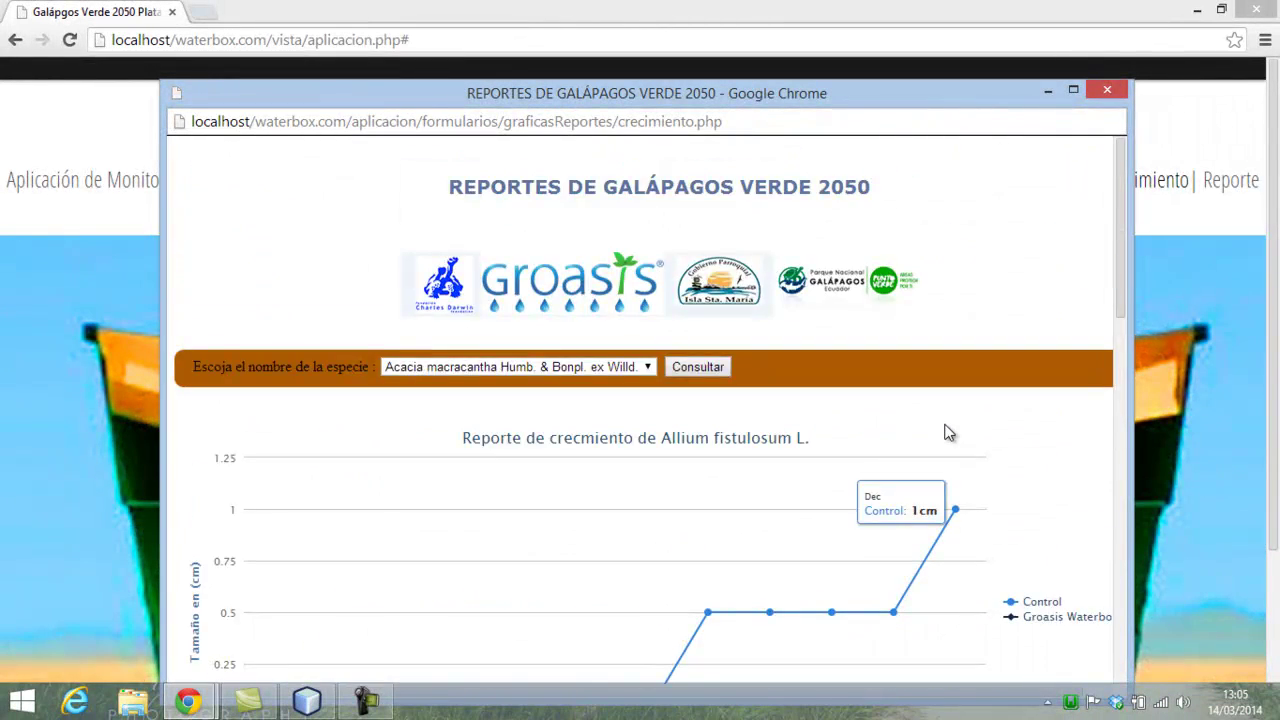
scroll(948, 432, "down", 3)
scroll(948, 434, "down", 9)
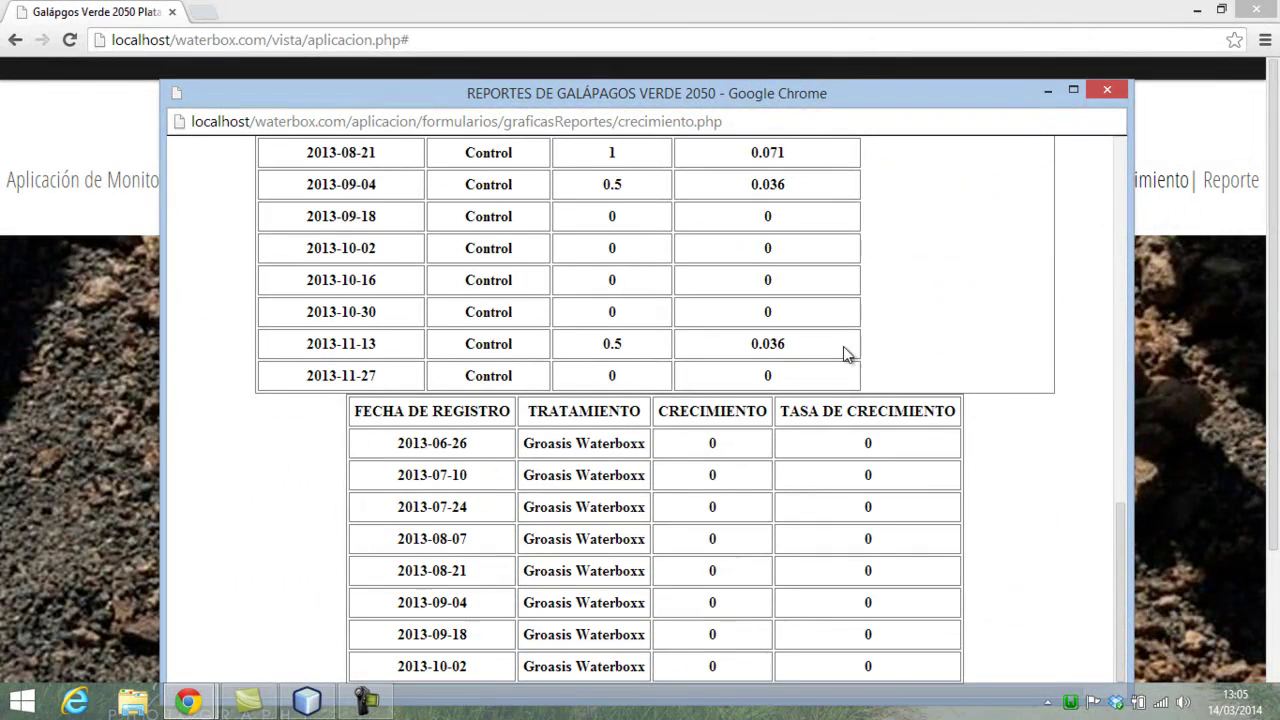
scroll(774, 346, "up", 2)
scroll(774, 346, "up", 3)
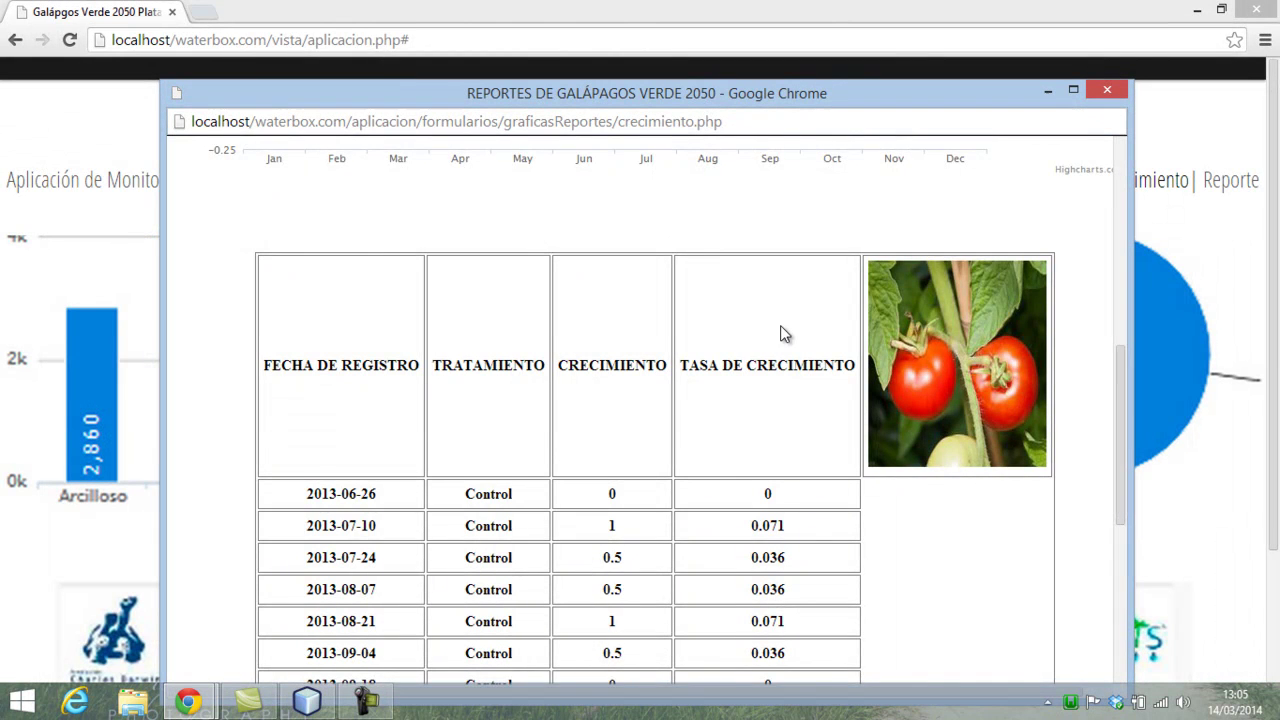
scroll(784, 334, "down", 2)
scroll(784, 334, "down", 3)
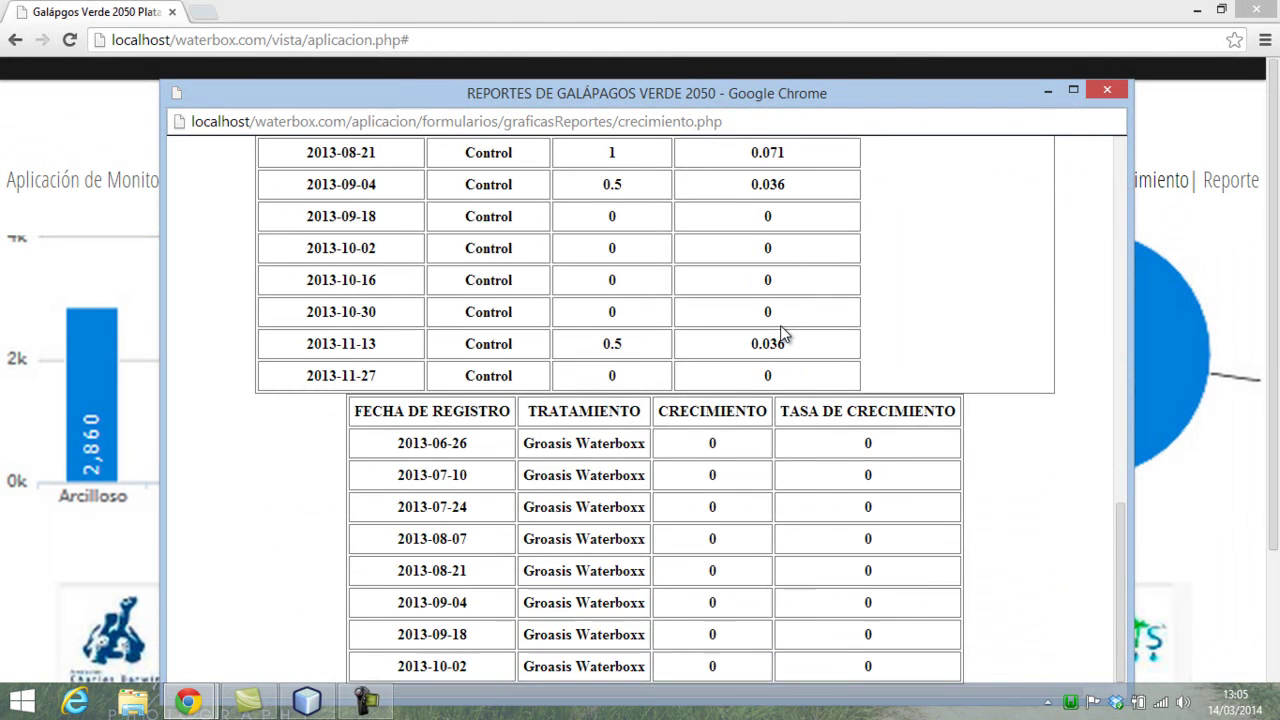
scroll(784, 334, "up", 5)
scroll(1025, 142, "up", 1)
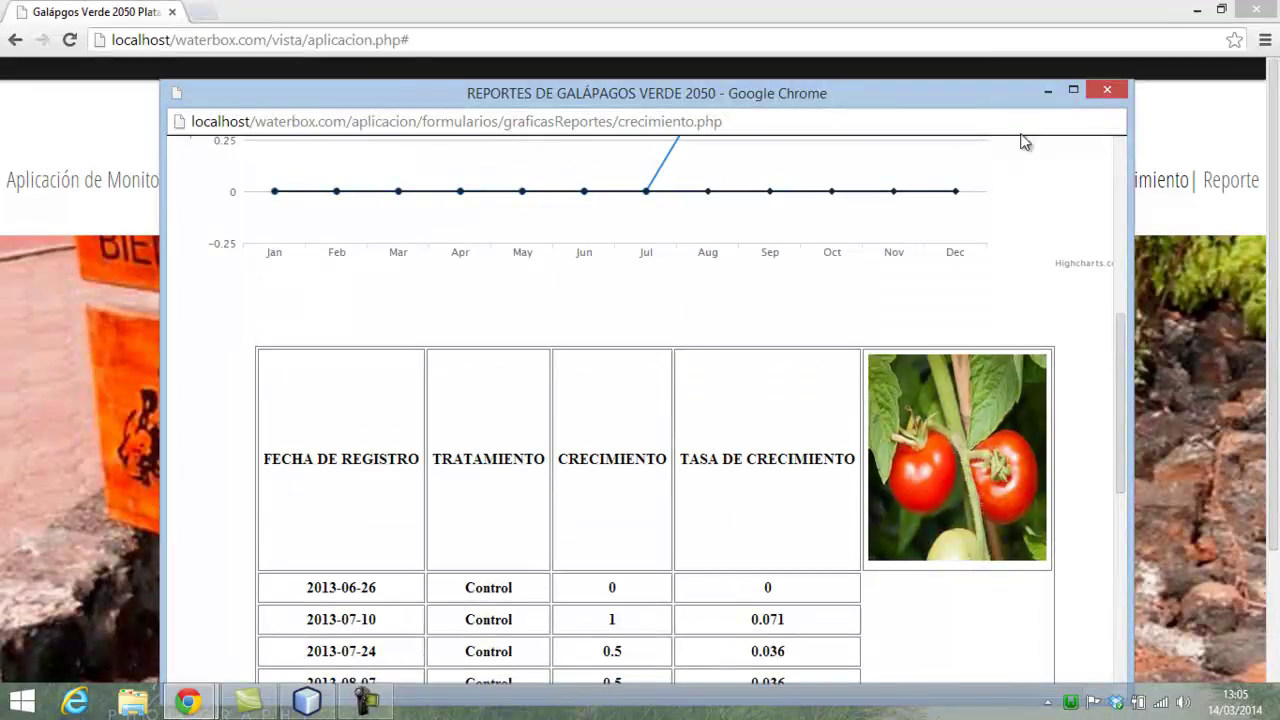
left_click(1105, 92)
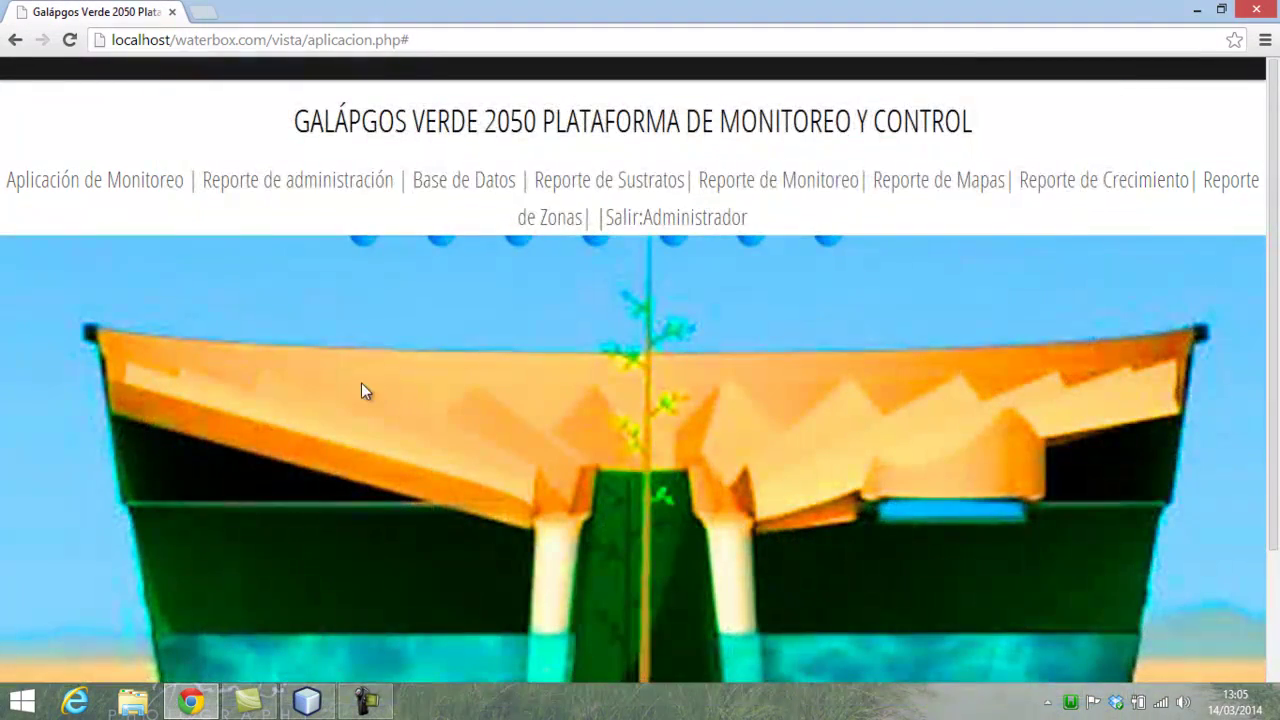